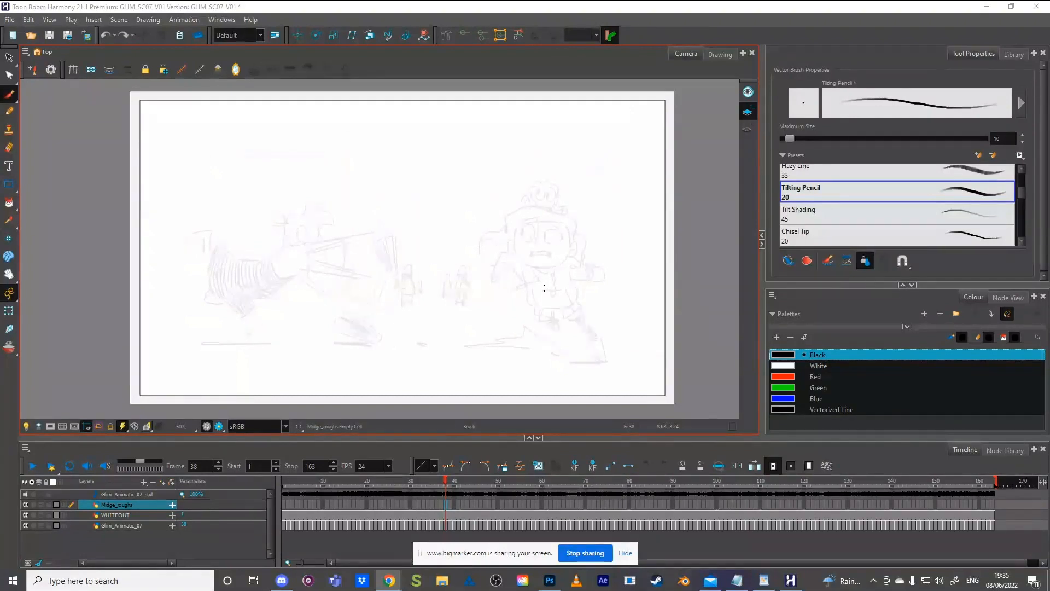
Step: Sketch a one-eyed horned doodle creature with raised arms above the animatic figures, with three emphasis lines beside its raised hand
key(1)
key(2)
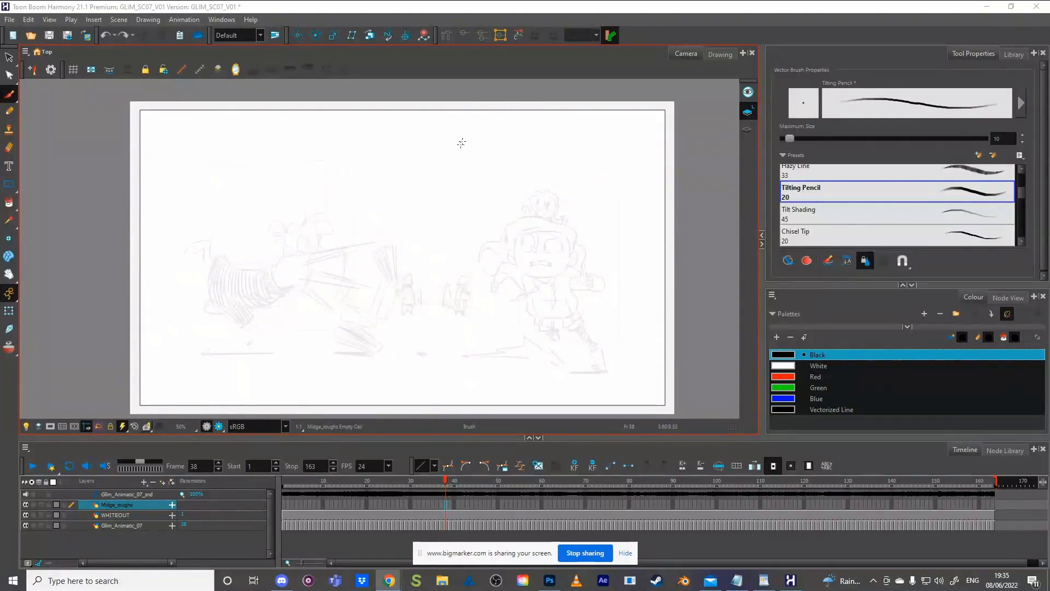
scroll(453, 144, up, 2)
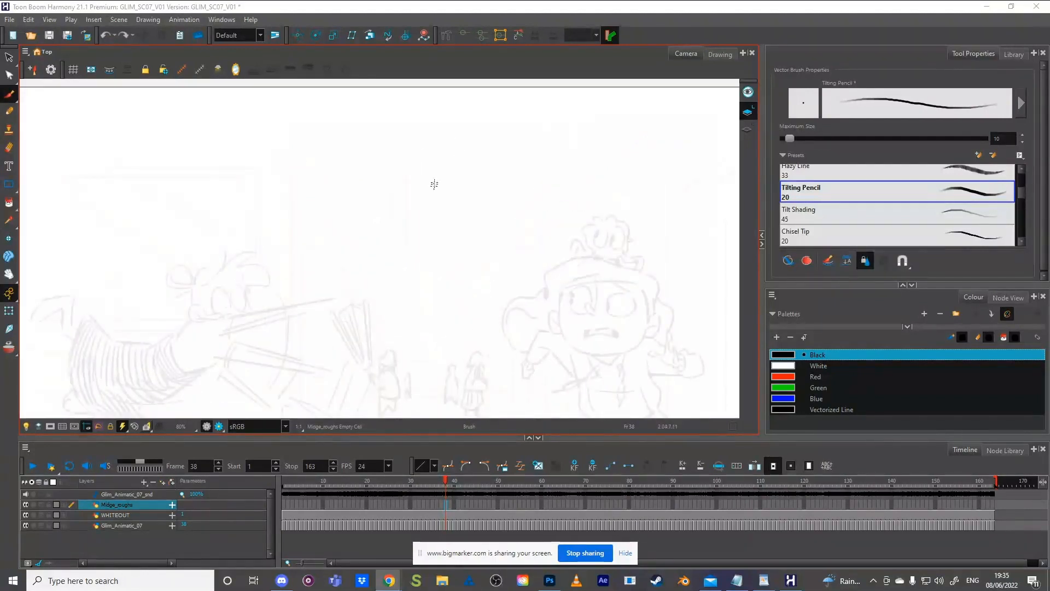
mouse_move(465, 178)
mouse_down()
mouse_move(480, 198)
mouse_move(474, 210)
mouse_move(434, 162)
mouse_move(434, 198)
mouse_move(432, 186)
mouse_move(420, 215)
mouse_move(437, 195)
mouse_move(437, 171)
mouse_move(430, 212)
mouse_move(516, 173)
mouse_move(496, 214)
mouse_move(486, 161)
mouse_move(477, 162)
mouse_move(466, 181)
mouse_move(523, 201)
mouse_up()
click(463, 192)
mouse_move(515, 207)
mouse_down()
mouse_move(427, 265)
mouse_move(433, 255)
mouse_move(438, 266)
mouse_move(448, 256)
mouse_move(490, 260)
mouse_move(498, 214)
mouse_up()
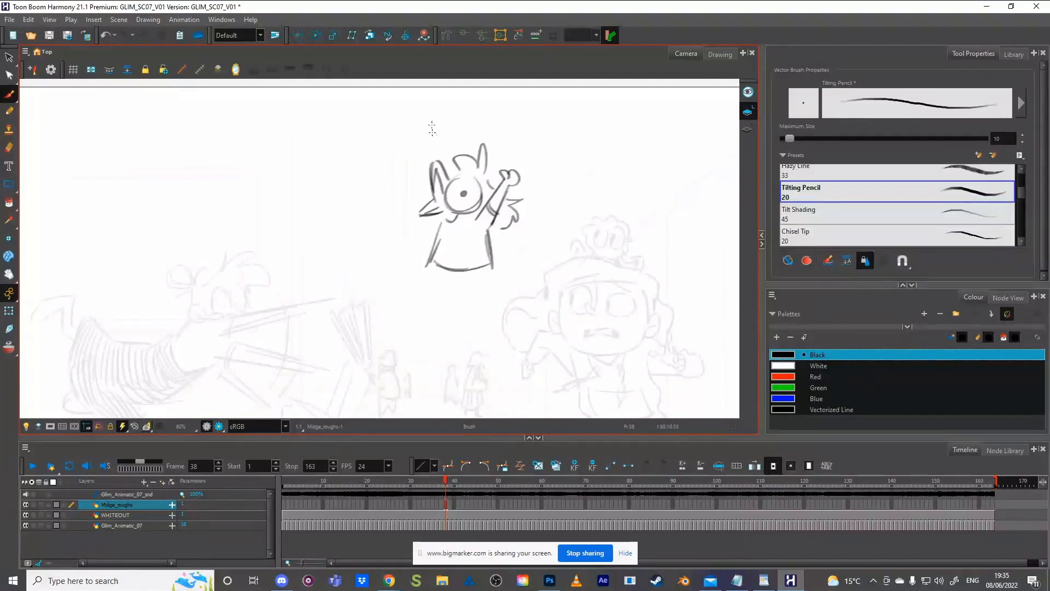
mouse_move(431, 187)
mouse_down()
mouse_move(406, 175)
mouse_move(435, 178)
mouse_move(434, 221)
mouse_up()
drag(436, 123, 438, 143)
mouse_move(417, 136)
mouse_down()
mouse_move(426, 146)
mouse_move(409, 152)
mouse_move(460, 168)
mouse_up()
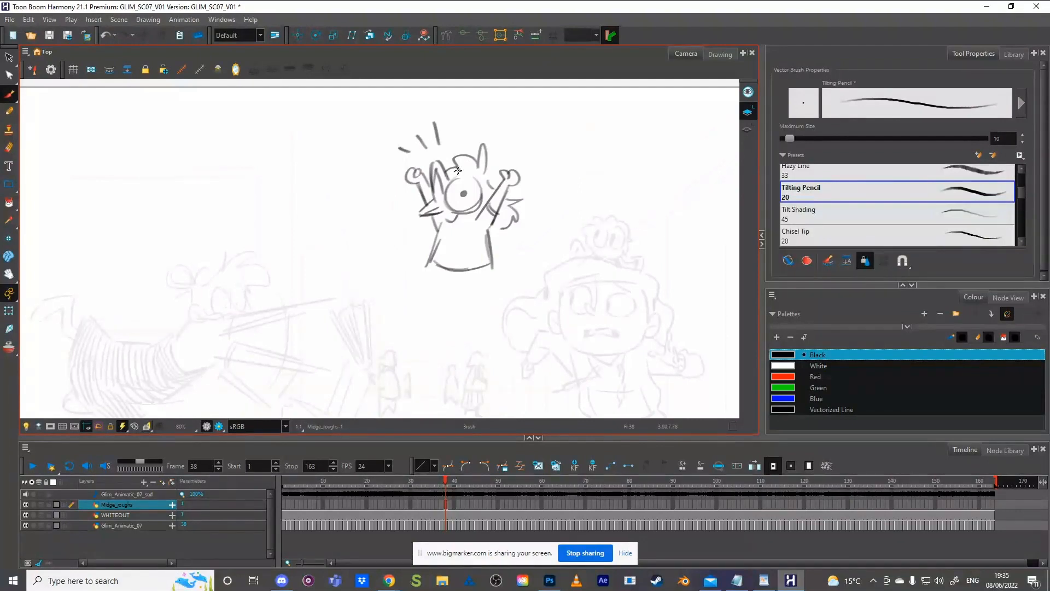
Step: Letter "HELLO!" above the doodle creature and add heavy brow strokes over its eye
mouse_move(470, 110)
mouse_down()
mouse_move(470, 132)
mouse_move(479, 131)
mouse_up()
drag(470, 121, 497, 131)
drag(486, 122, 507, 131)
mouse_move(510, 112)
mouse_down()
mouse_move(518, 131)
mouse_move(523, 118)
mouse_move(534, 127)
mouse_up()
click(529, 139)
mouse_move(452, 157)
mouse_down()
mouse_move(494, 175)
mouse_move(462, 169)
mouse_up()
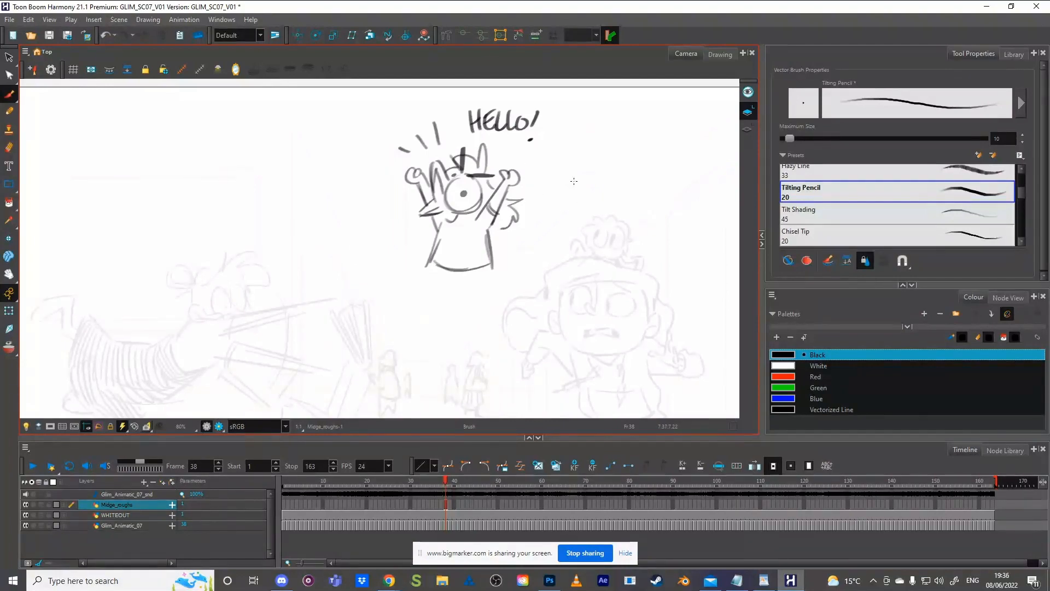
Step: Nudge the doodle creature's eye slightly upward and rework the fur strokes beside its face
key(s)
mouse_move(465, 188)
mouse_down()
mouse_move(449, 187)
mouse_move(474, 189)
mouse_move(423, 213)
mouse_move(440, 214)
mouse_move(450, 190)
mouse_move(444, 208)
mouse_up()
click(538, 143)
click(445, 182)
click(464, 201)
click(466, 191)
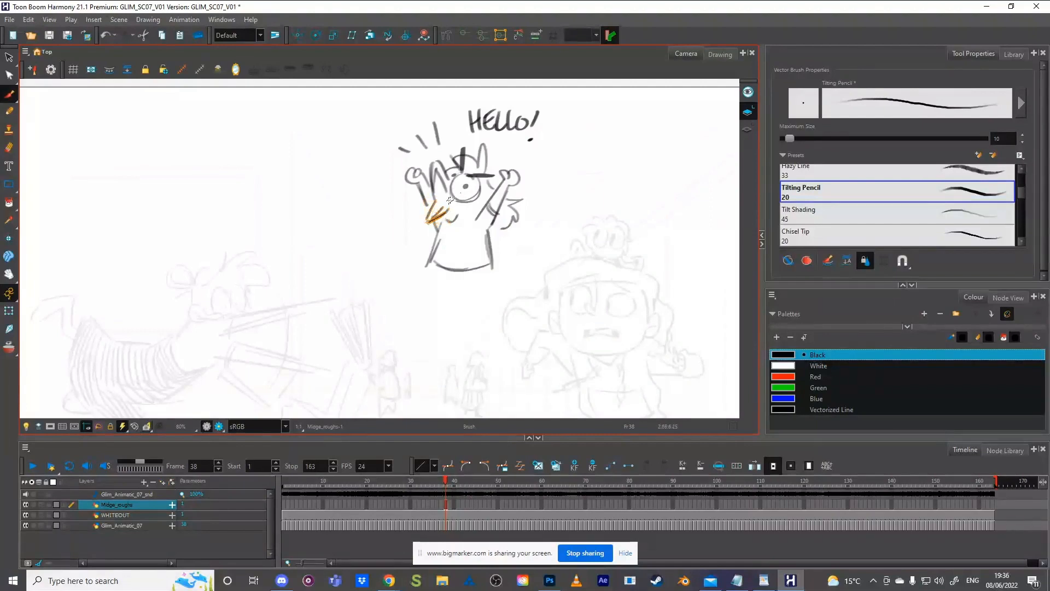
click(447, 202)
key(ctrl+z)
drag(446, 196, 438, 207)
Step: Draw the doodle creature's two legs with roller skates below its body and adjust the second skate
mouse_move(435, 267)
mouse_down()
mouse_move(423, 300)
mouse_move(438, 271)
mouse_move(426, 272)
mouse_move(431, 284)
mouse_move(406, 285)
mouse_move(415, 297)
mouse_move(397, 286)
mouse_move(430, 304)
mouse_up()
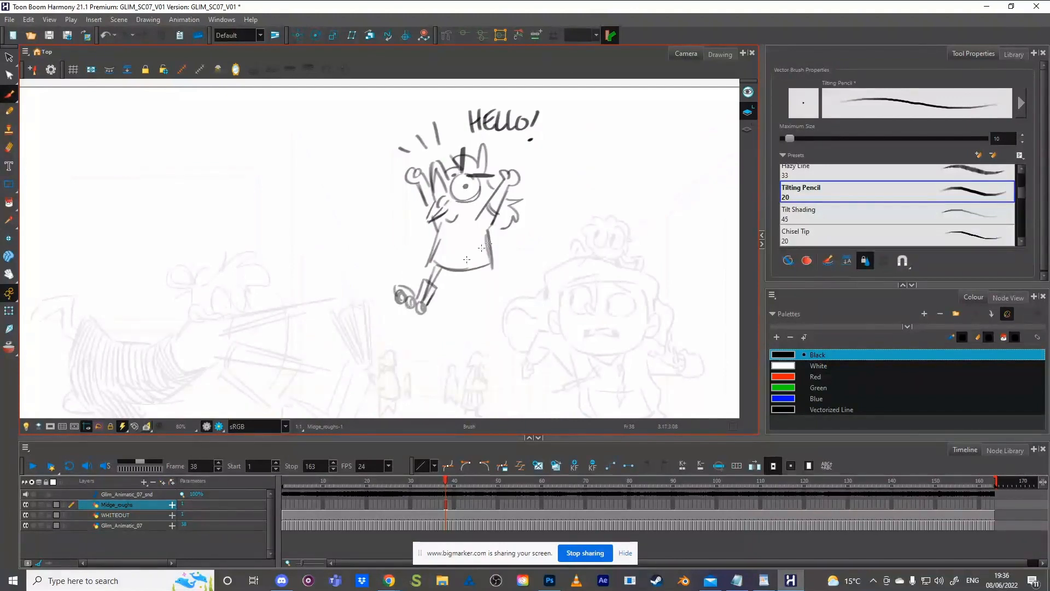
mouse_move(480, 264)
mouse_down()
mouse_move(477, 281)
mouse_move(489, 279)
mouse_move(498, 299)
mouse_move(480, 307)
mouse_move(516, 302)
mouse_up()
key(alt+s)
drag(480, 289, 528, 323)
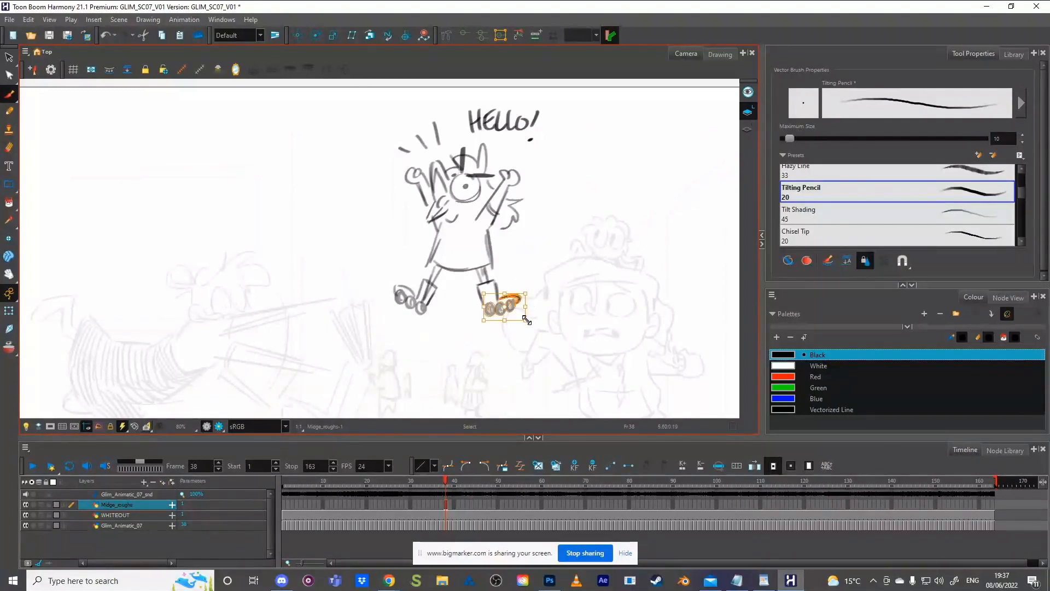
key(alt+b)
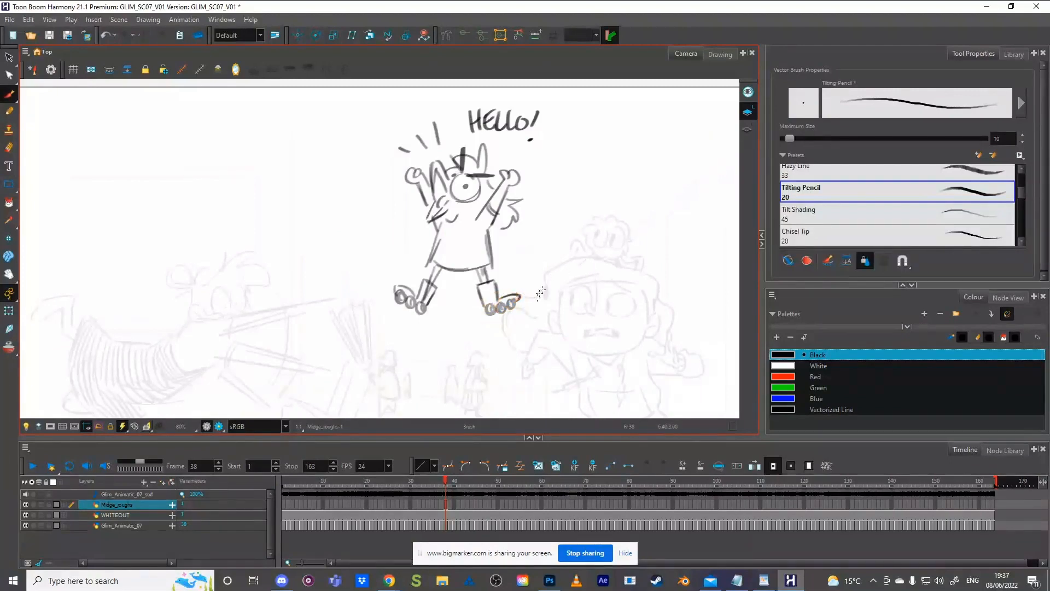
Step: Add a tail and a wavy trail line to the doodle creature and letter "SKATE LIKE YOU MEAN IT" beside it
drag(524, 250, 642, 249)
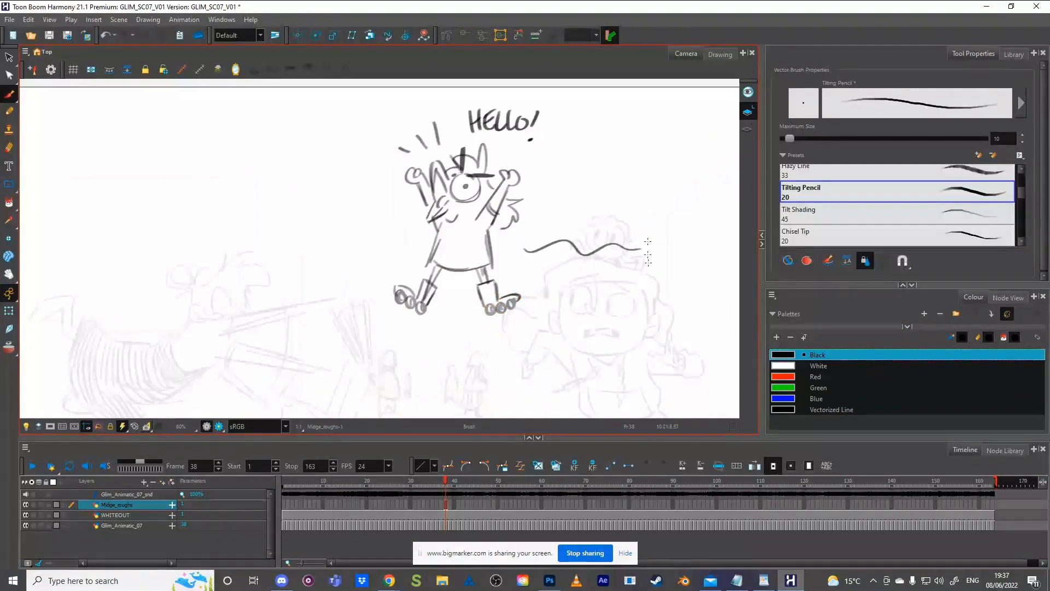
mouse_move(513, 239)
mouse_down()
mouse_move(494, 254)
mouse_move(517, 261)
mouse_move(493, 267)
mouse_up()
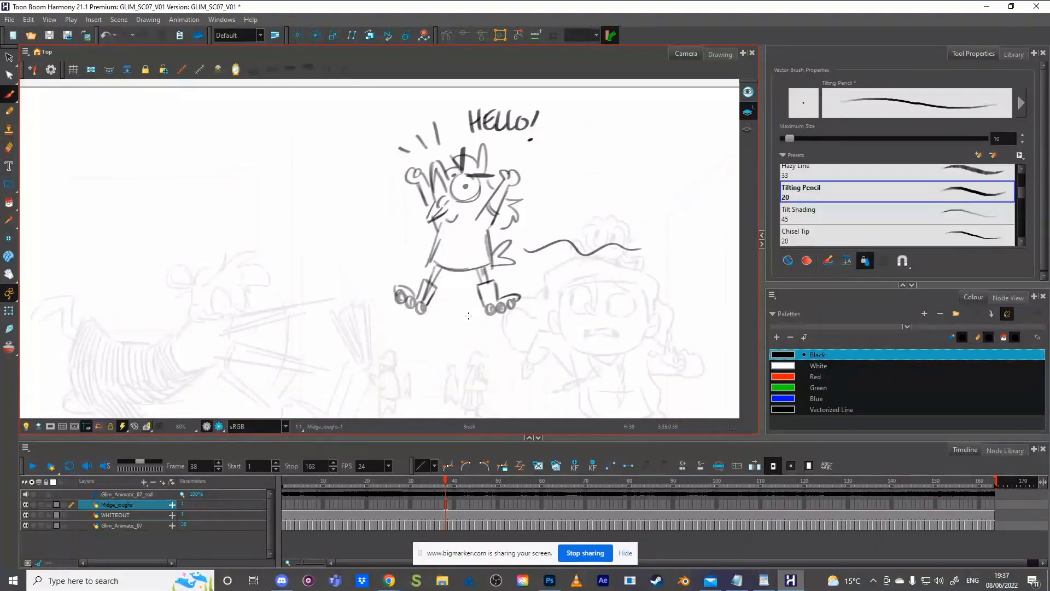
mouse_move(310, 195)
mouse_down()
mouse_move(300, 207)
mouse_move(325, 206)
mouse_move(337, 189)
mouse_move(340, 198)
mouse_up()
mouse_move(349, 179)
mouse_down()
mouse_move(322, 221)
mouse_move(373, 203)
mouse_move(328, 243)
mouse_move(375, 221)
mouse_move(350, 259)
mouse_move(361, 264)
mouse_move(365, 240)
mouse_up()
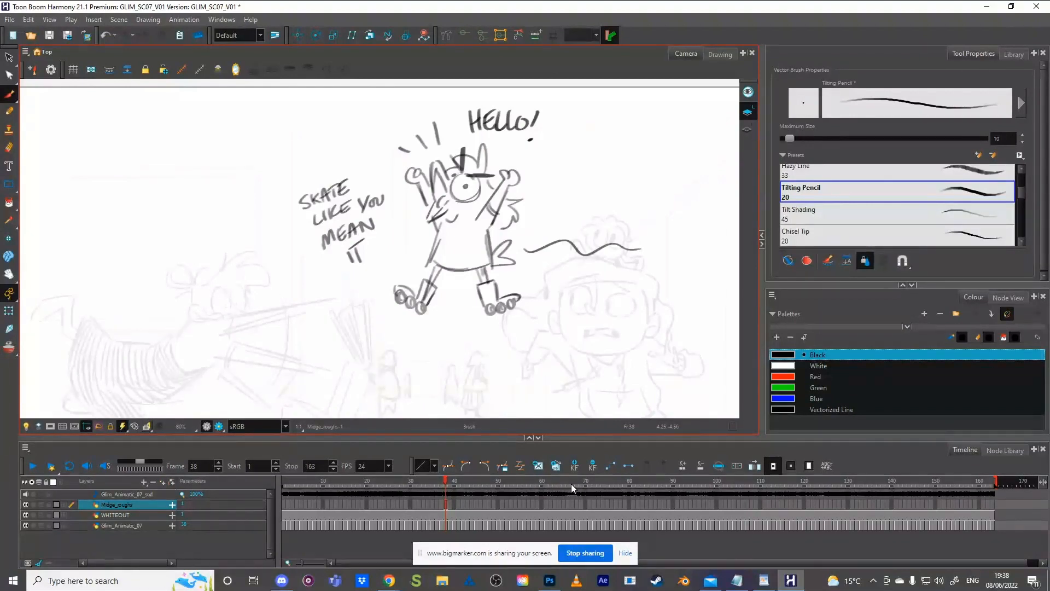
Step: Select the whole doodle with its lettering, scale it down and move it outside the camera frame's right edge
key(alt+s)
mouse_move(634, 205)
mouse_down()
mouse_move(605, 129)
mouse_move(284, 291)
mouse_move(684, 192)
mouse_up()
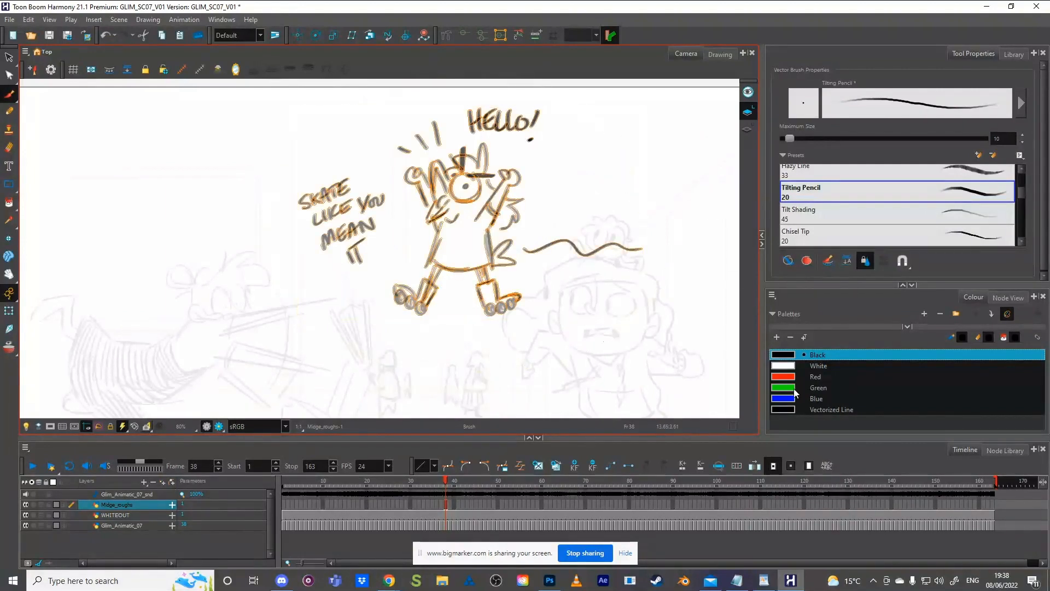
mouse_move(660, 343)
mouse_down()
mouse_move(592, 307)
mouse_move(562, 359)
mouse_up()
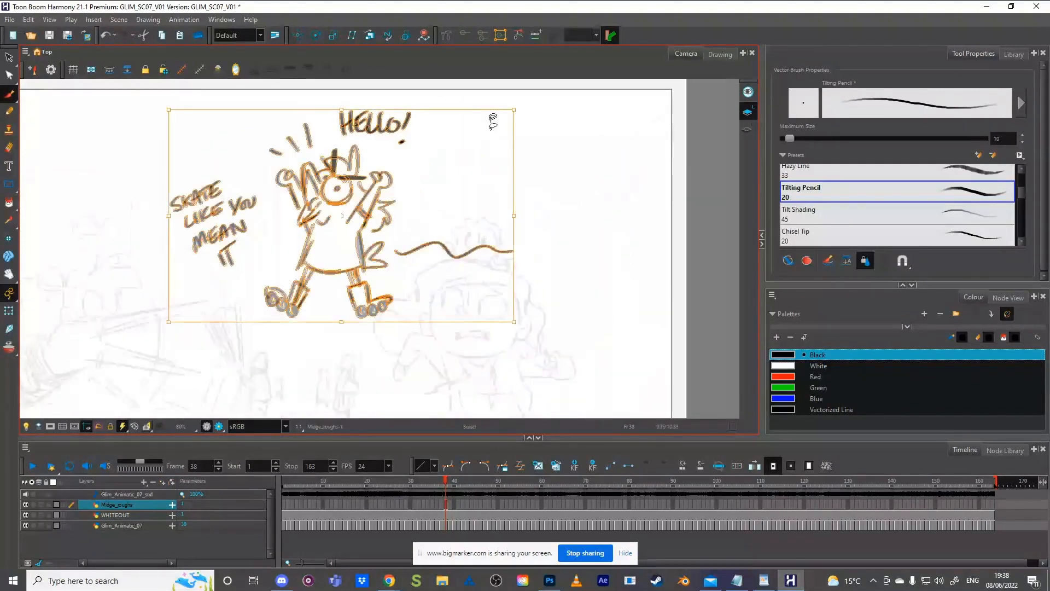
drag(514, 108, 429, 169)
drag(366, 220, 620, 200)
drag(614, 258, 445, 256)
mouse_move(436, 202)
mouse_down()
mouse_move(652, 224)
mouse_move(645, 218)
mouse_up()
key(alt+b)
Step: Reduce the brush's maximum size to 6.4 and trace the side and bottom edge of the running figure's torso
drag(565, 343, 635, 340)
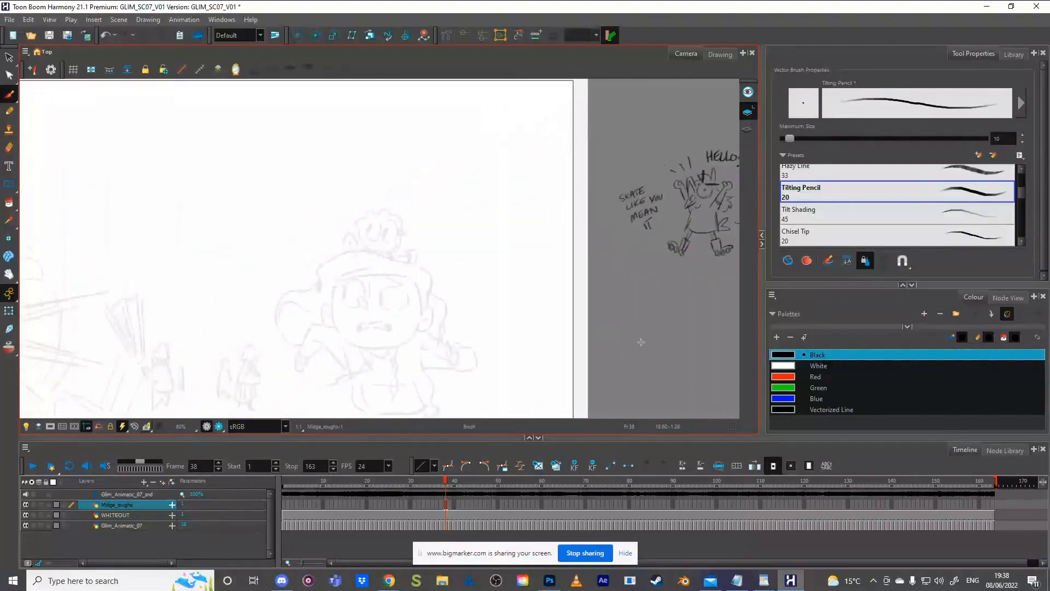
key(2)
key(2)
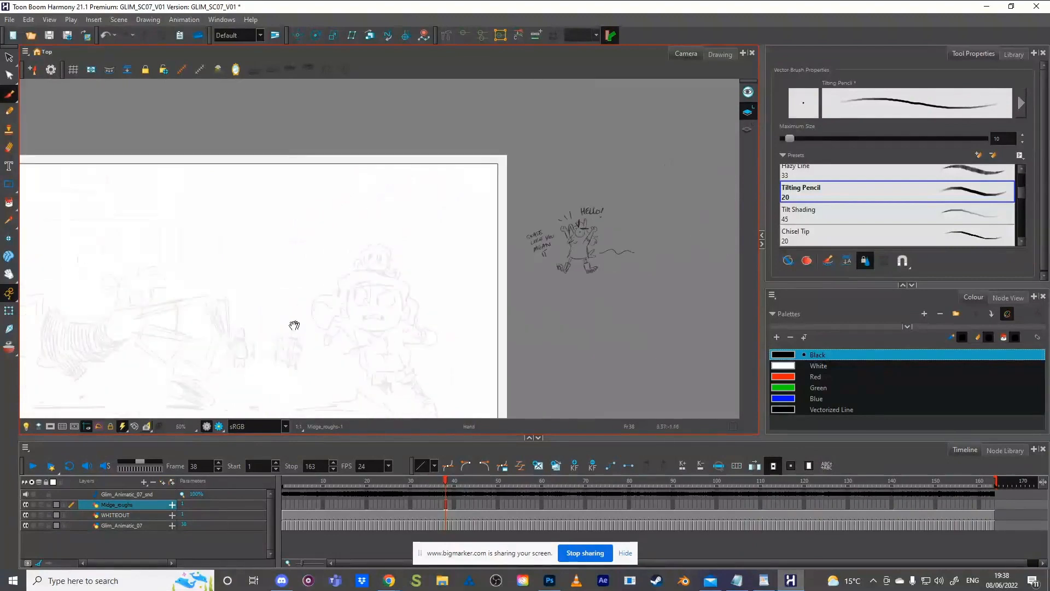
scroll(294, 325, down, 1)
mouse_move(294, 325)
mouse_down()
mouse_move(356, 286)
mouse_move(424, 264)
mouse_up()
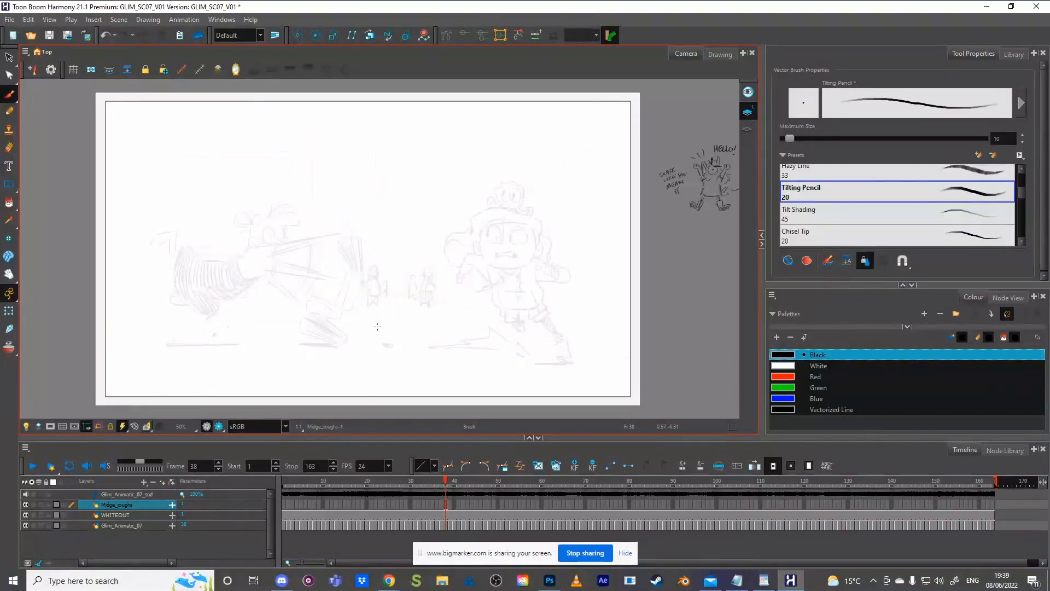
drag(506, 290, 453, 272)
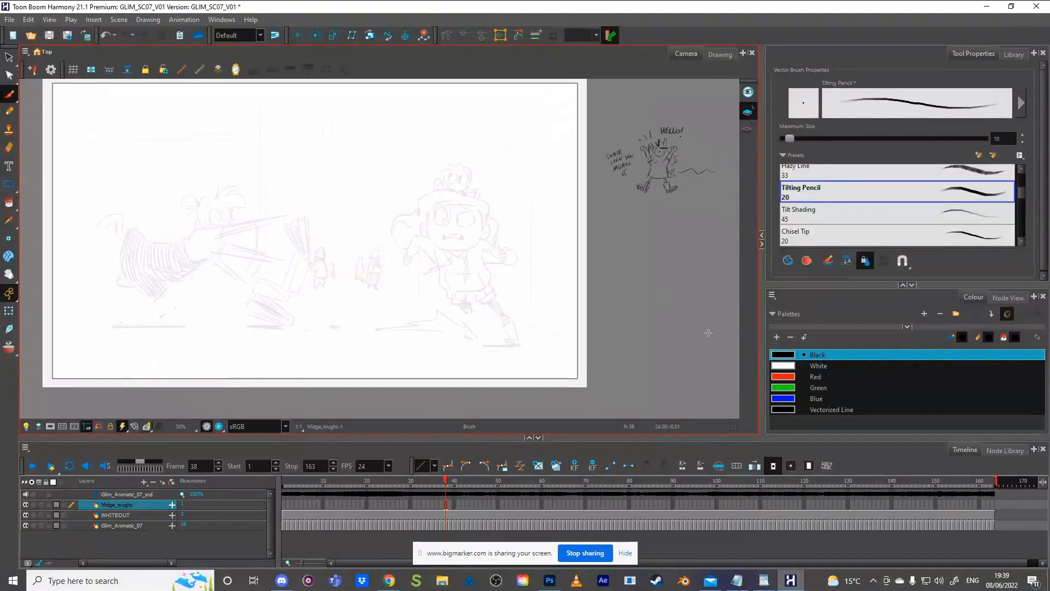
scroll(708, 333, up, 2)
scroll(498, 224, down, 2)
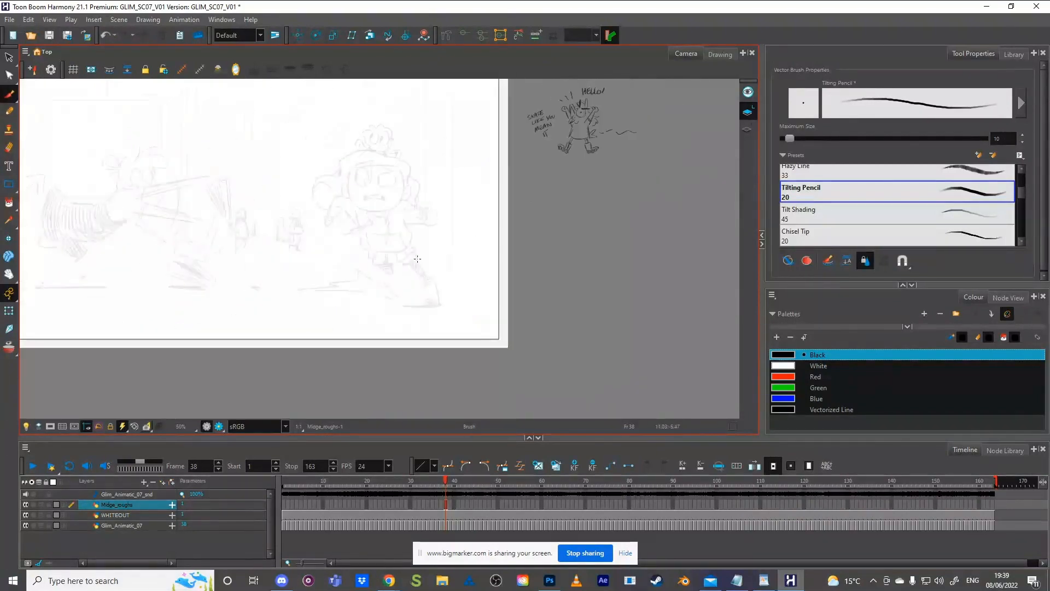
scroll(417, 259, up, 2)
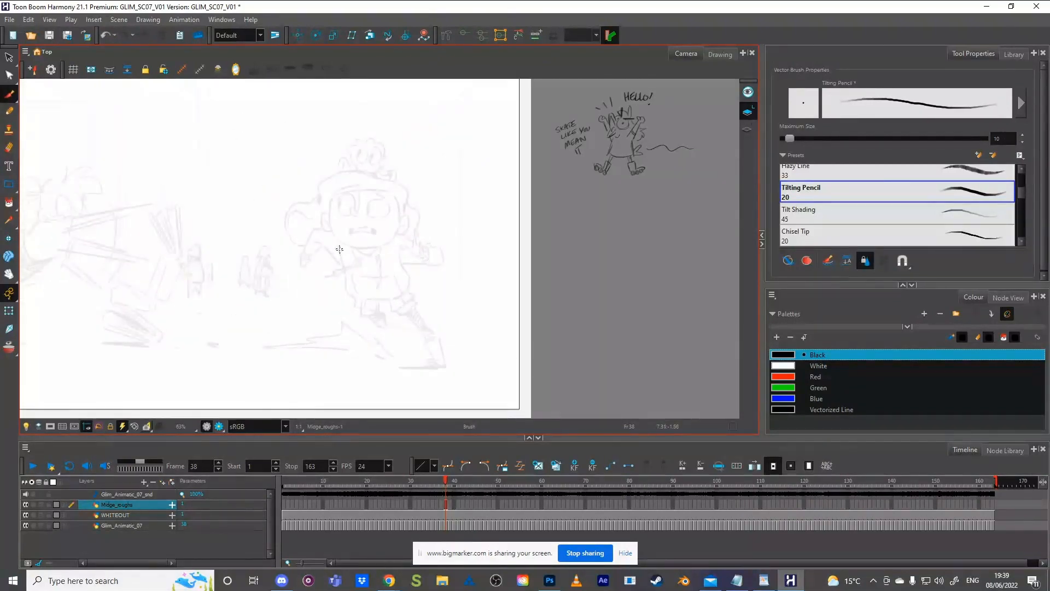
mouse_move(342, 252)
mouse_down()
mouse_move(355, 281)
mouse_move(345, 264)
mouse_move(347, 288)
mouse_move(372, 300)
mouse_up()
drag(790, 139, 788, 141)
mouse_move(336, 241)
mouse_down()
mouse_move(351, 288)
mouse_move(390, 299)
mouse_up()
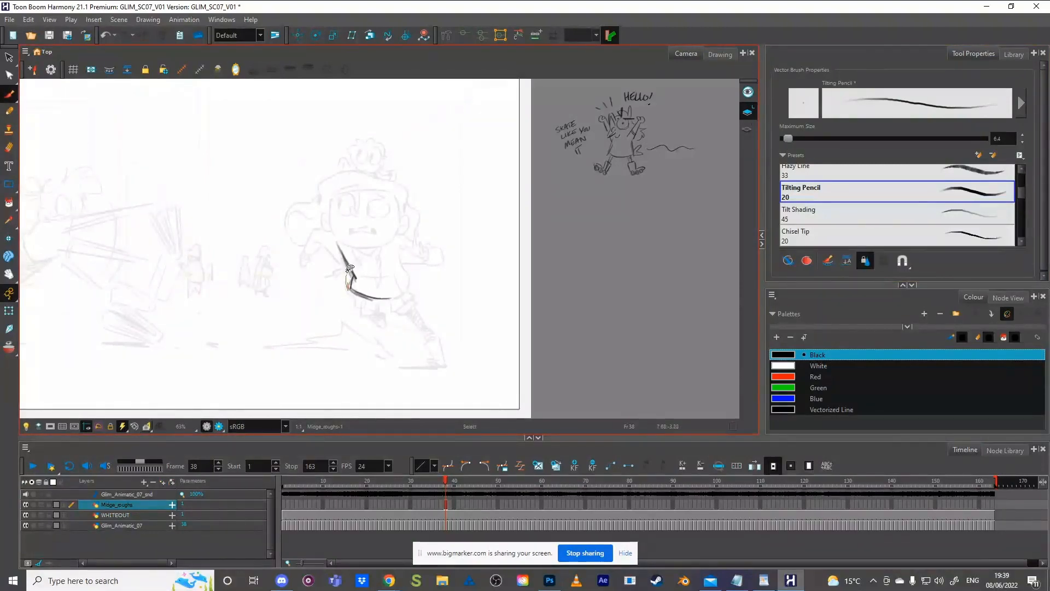
Step: Delete the stray torso strokes and draw the torso's other side and the hem beneath it
ctrl+click(351, 286)
ctrl+click(373, 297)
key(Delete)
mouse_move(398, 296)
mouse_down()
mouse_move(413, 277)
mouse_move(399, 258)
mouse_move(408, 288)
mouse_up()
key(ctrl+z)
drag(412, 274, 407, 290)
drag(401, 301, 413, 294)
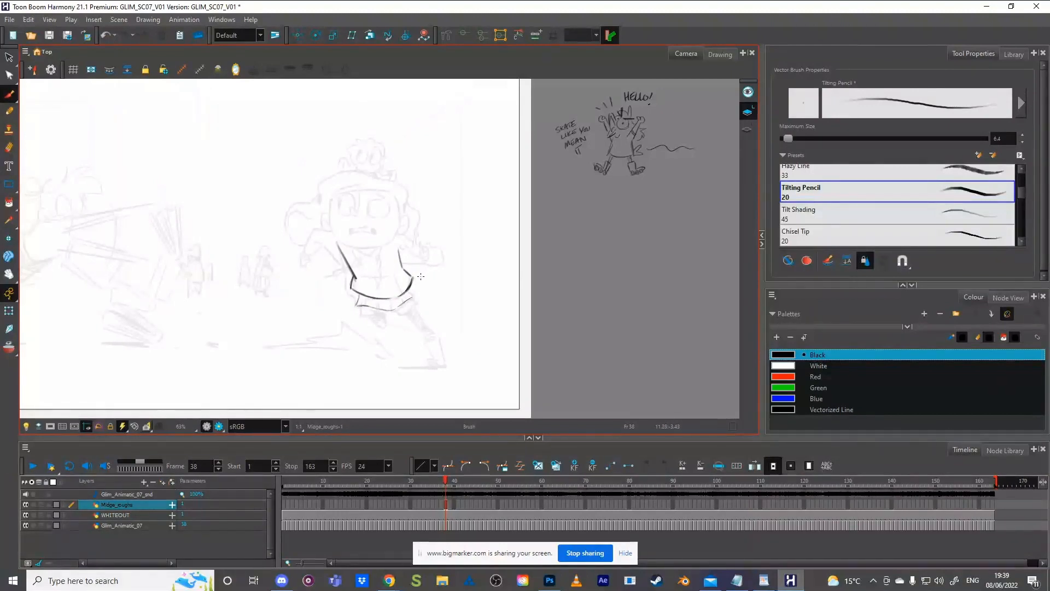
Step: Select the lower torso and hem lines and adjust their shape and position to fit the rough figure
drag(417, 293, 415, 298)
key(ctrl+z)
key(alt+s)
mouse_move(409, 273)
mouse_down()
mouse_move(345, 288)
mouse_move(413, 267)
mouse_move(372, 321)
mouse_move(409, 270)
mouse_up()
click(393, 263)
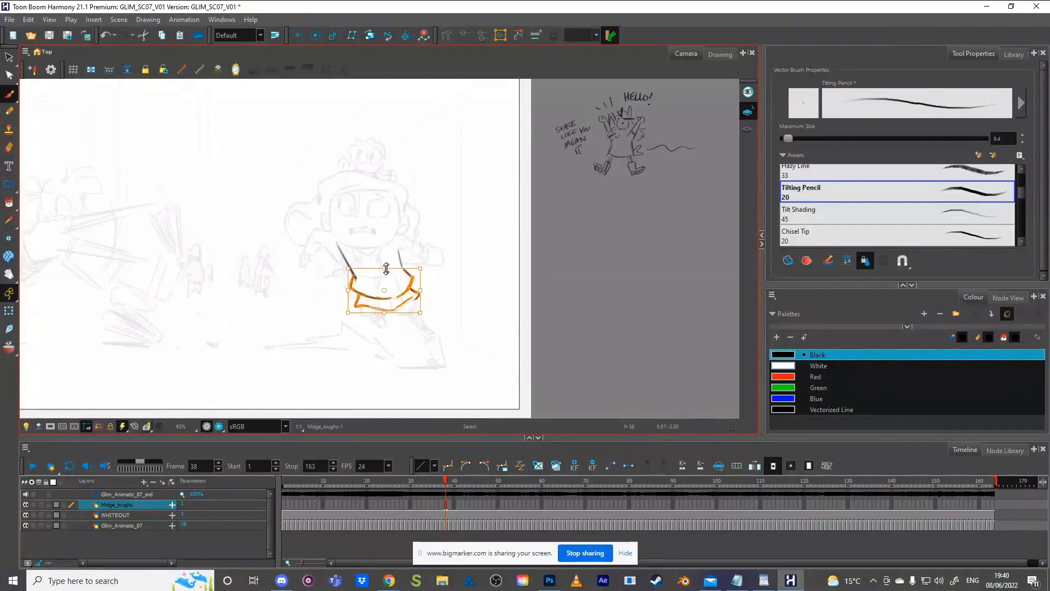
key(Down)
key(Down)
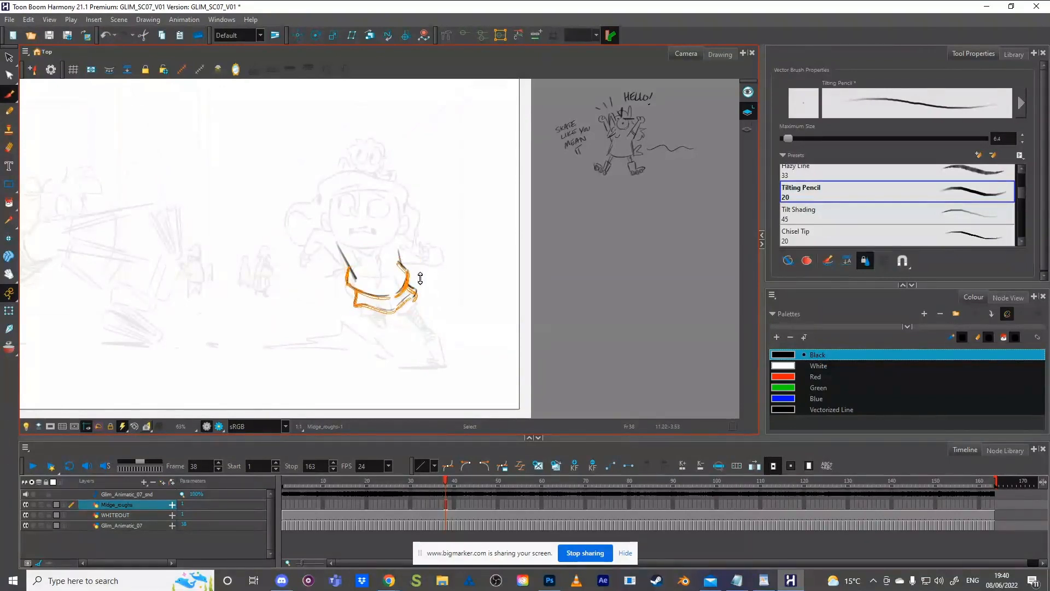
mouse_move(411, 273)
mouse_down()
mouse_move(348, 276)
mouse_move(350, 316)
mouse_move(427, 296)
mouse_move(412, 271)
mouse_move(352, 280)
mouse_move(346, 291)
mouse_move(386, 324)
mouse_move(345, 281)
mouse_move(372, 315)
mouse_move(407, 285)
mouse_up()
click(435, 263)
click(435, 270)
key(alt+b)
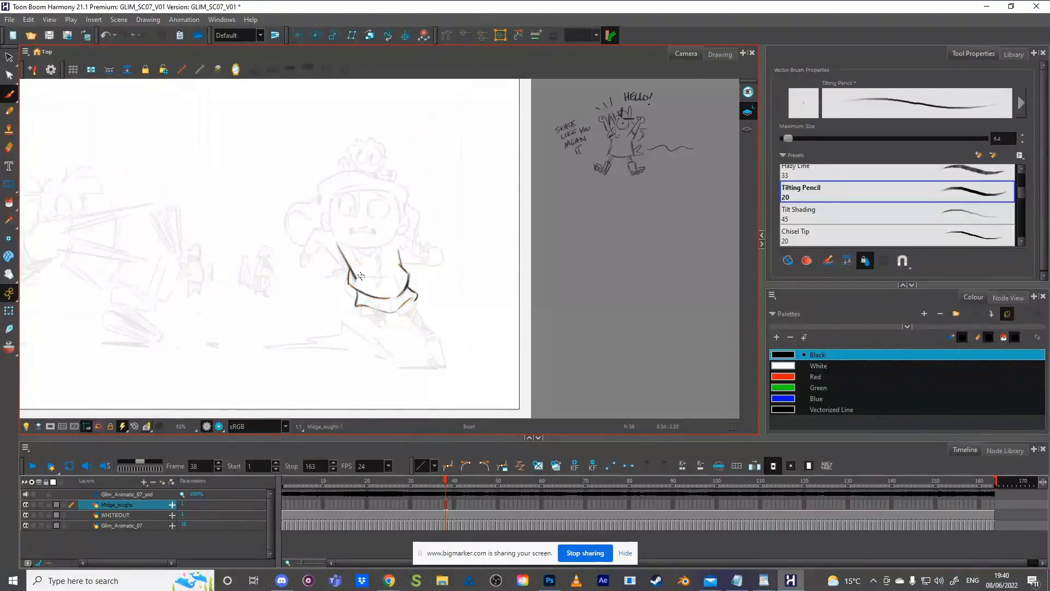
Step: Draw the front pocket on the torso and the figure's tucked-back leg with its shoe below the hem
drag(360, 274, 390, 271)
drag(361, 313, 383, 316)
drag(366, 310, 375, 334)
drag(381, 318, 381, 328)
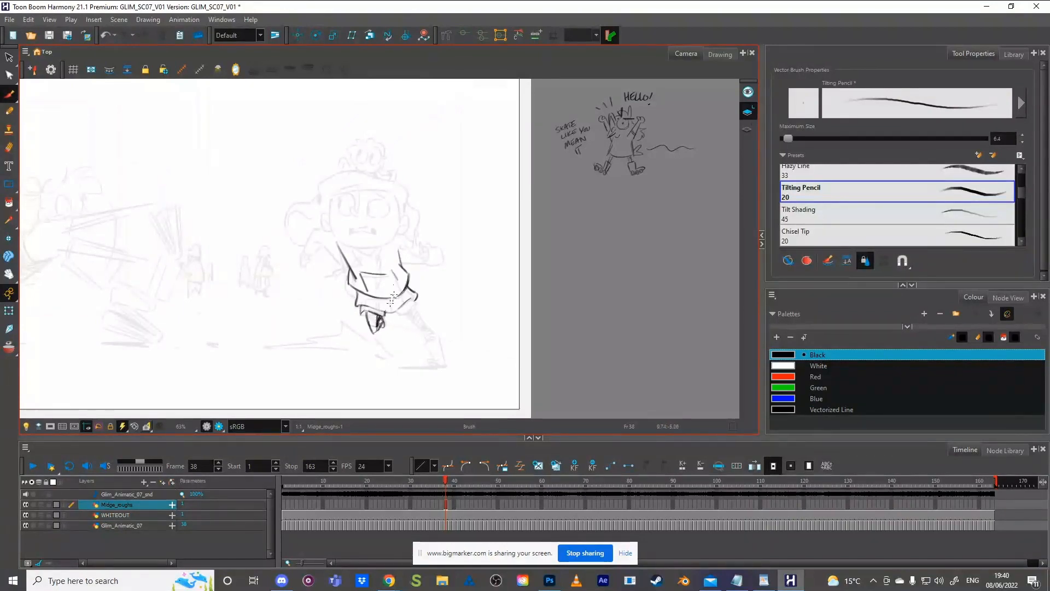
drag(391, 314, 391, 323)
Step: Clean up the overlapping line along the hem and start the shorts cuff for the extended leg
mouse_move(361, 302)
mouse_down()
mouse_move(391, 311)
mouse_move(411, 298)
mouse_up()
ctrl+click(405, 304)
ctrl+click(478, 209)
key(ctrl+z)
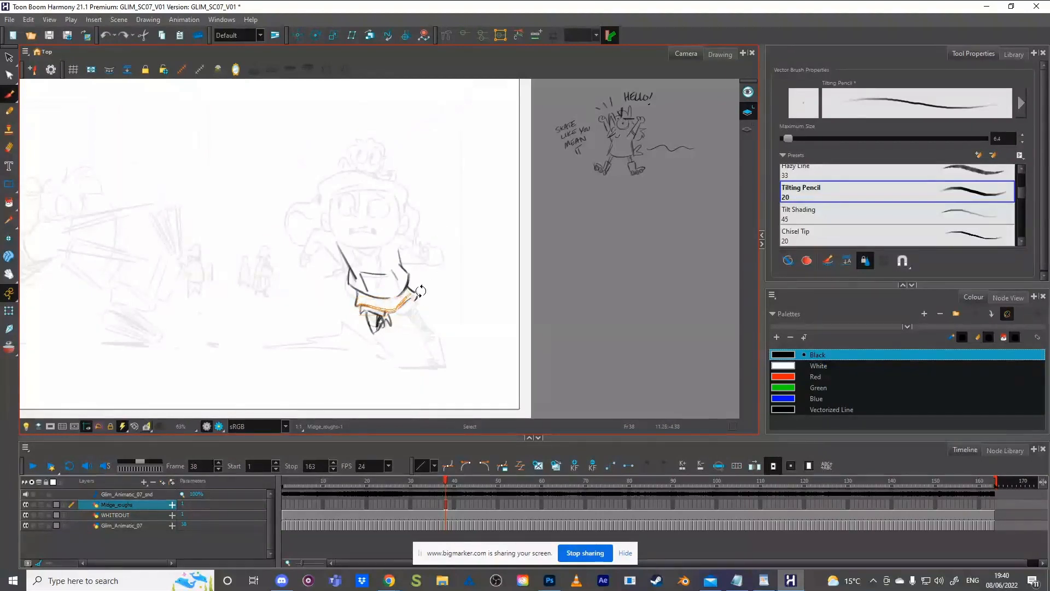
key(Delete)
drag(398, 308, 402, 310)
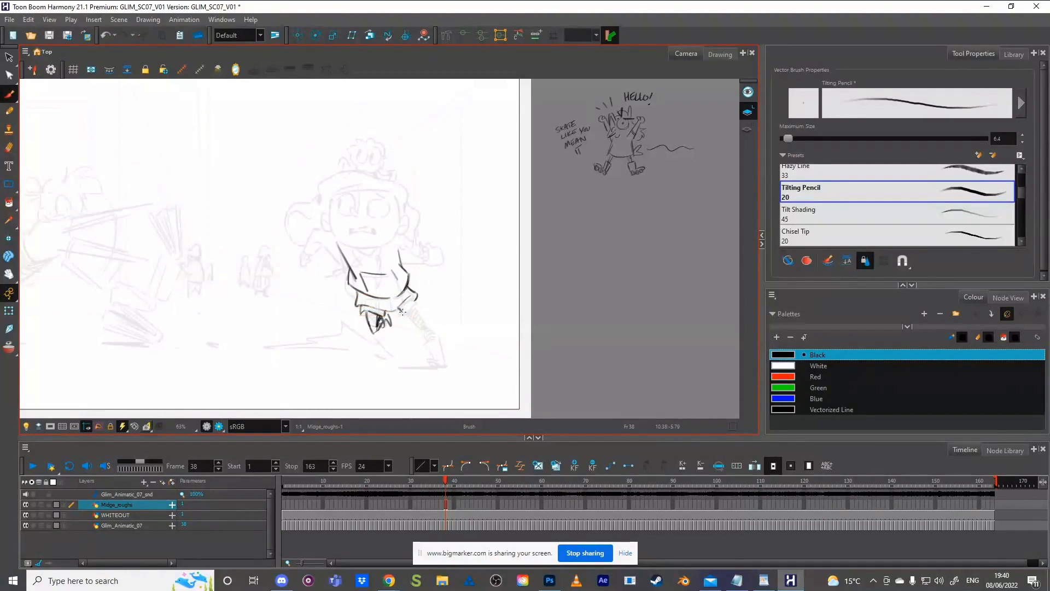
Step: Draw the extended leg from the shorts cuff down to the ankle and adjust its line
key(alt+s)
key(ctrl+z)
drag(409, 314, 439, 343)
click(427, 325)
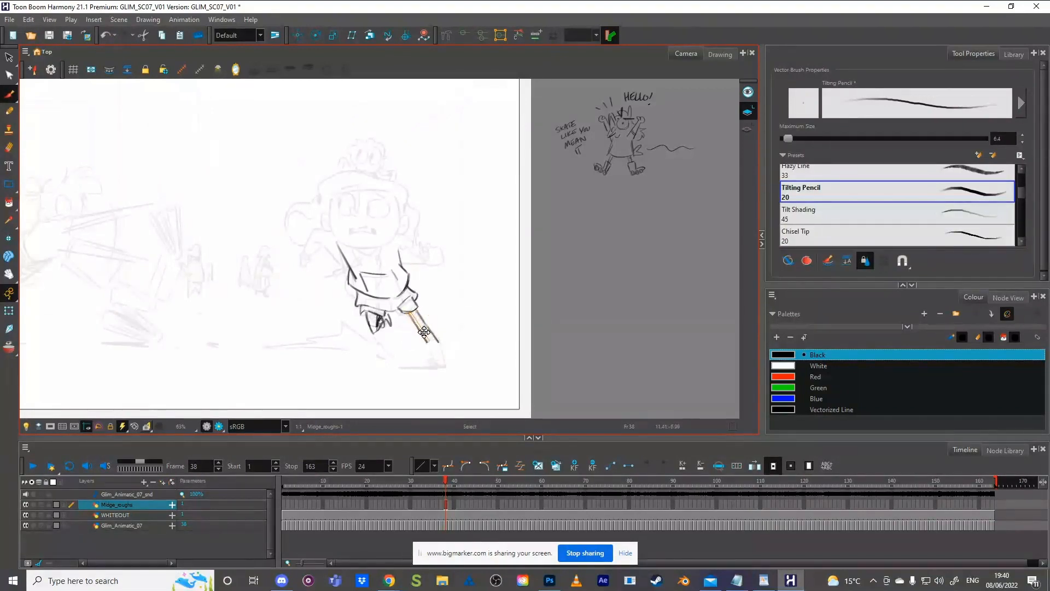
key(alt+b)
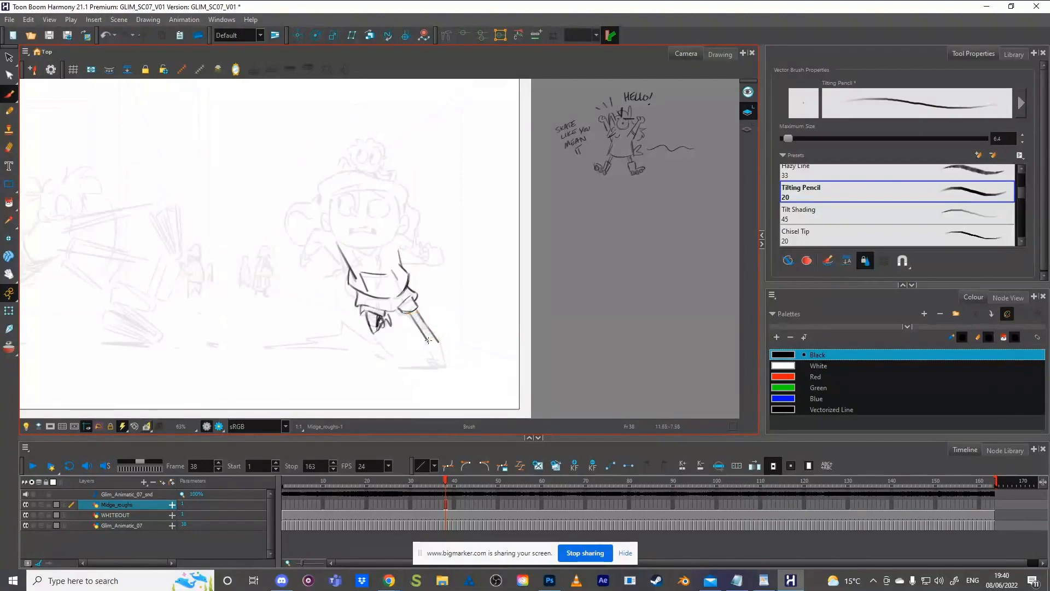
Step: Draw the pointed boot at the end of the extended leg and adjust its sole line
mouse_move(426, 342)
mouse_down()
mouse_move(440, 343)
mouse_move(450, 366)
mouse_up()
key(alt+s)
mouse_move(423, 362)
mouse_down()
mouse_move(458, 362)
mouse_move(449, 368)
mouse_up()
click(467, 360)
key(alt+b)
Step: Reposition the extended leg together with its boot and finish the outline of the boot's sole
key(alt+s)
mouse_move(444, 331)
mouse_down()
mouse_move(462, 347)
mouse_move(444, 344)
mouse_up()
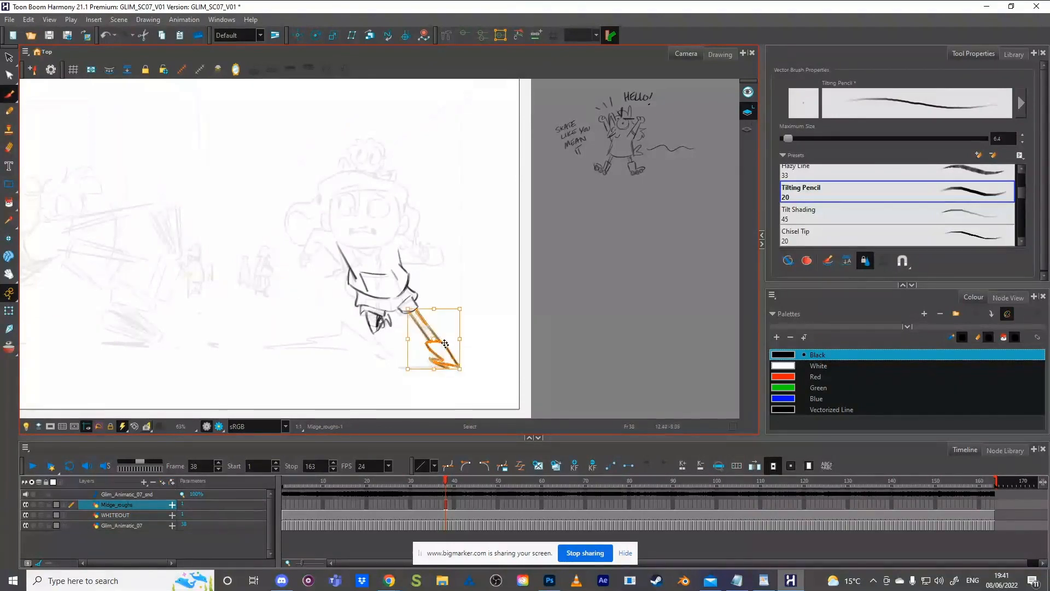
click(444, 311)
click(444, 297)
key(alt+b)
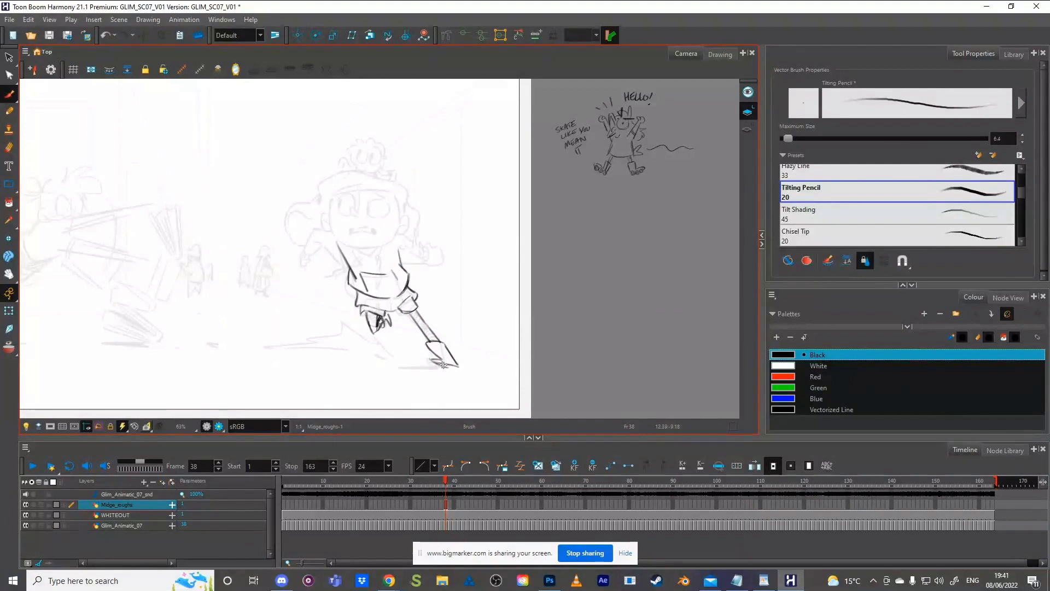
drag(446, 366, 458, 367)
key(ctrl+alt)
drag(478, 354, 478, 359)
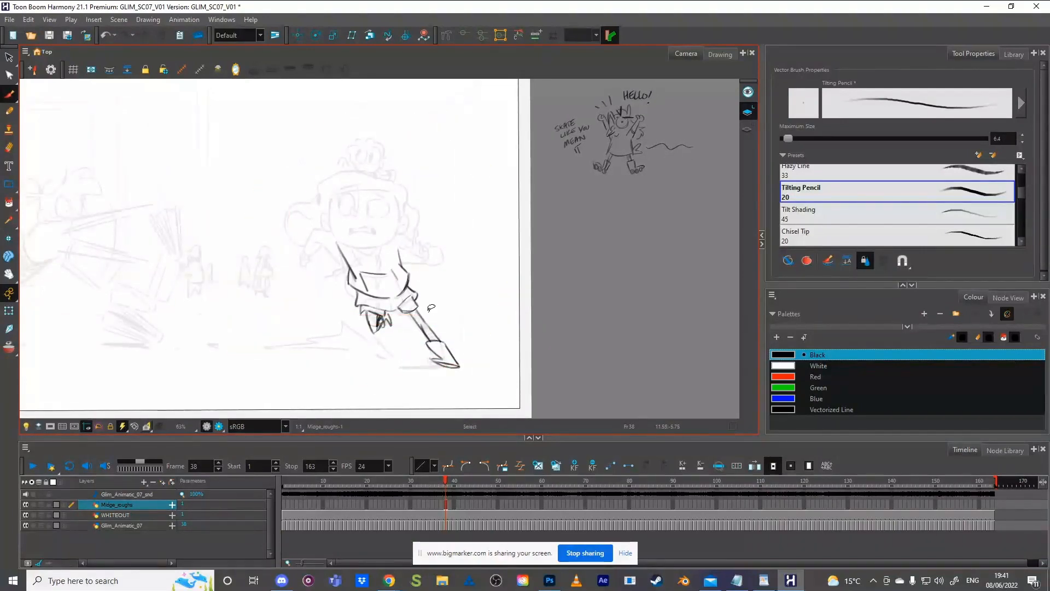
Step: Rework the shorts cuff line at the top of the extended leg
mouse_move(413, 307)
mouse_down()
mouse_move(406, 321)
mouse_move(425, 302)
mouse_move(406, 311)
mouse_up()
key(Delete)
key(ctrl+z)
drag(401, 314, 411, 304)
Step: Draw the running figure's bent arm and hand beside the torso, following the rough sketch
mouse_move(415, 243)
mouse_down()
mouse_move(448, 239)
mouse_move(458, 251)
mouse_up()
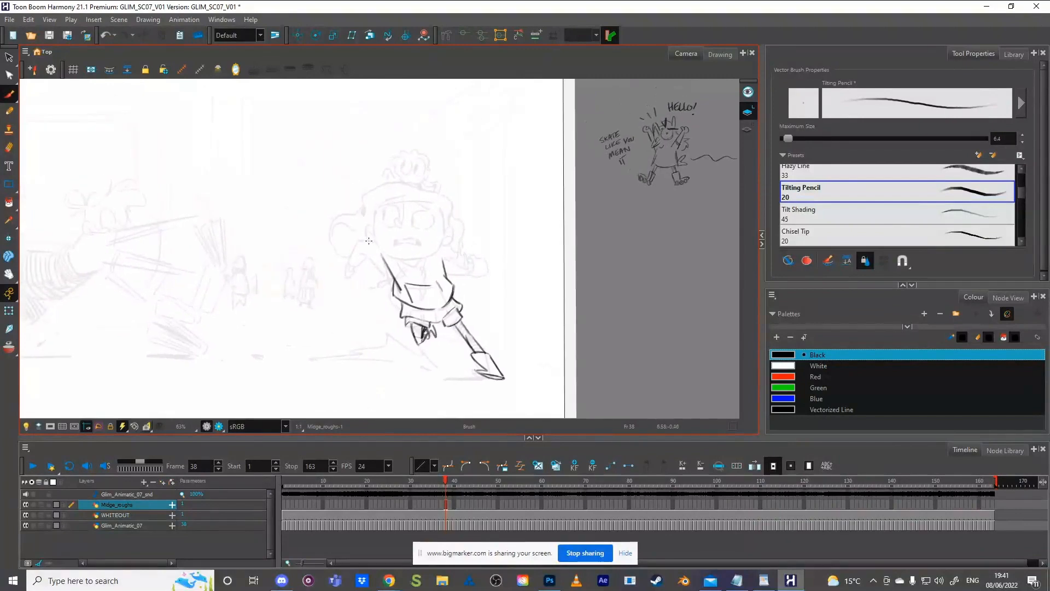
drag(367, 240, 348, 264)
drag(348, 277, 357, 249)
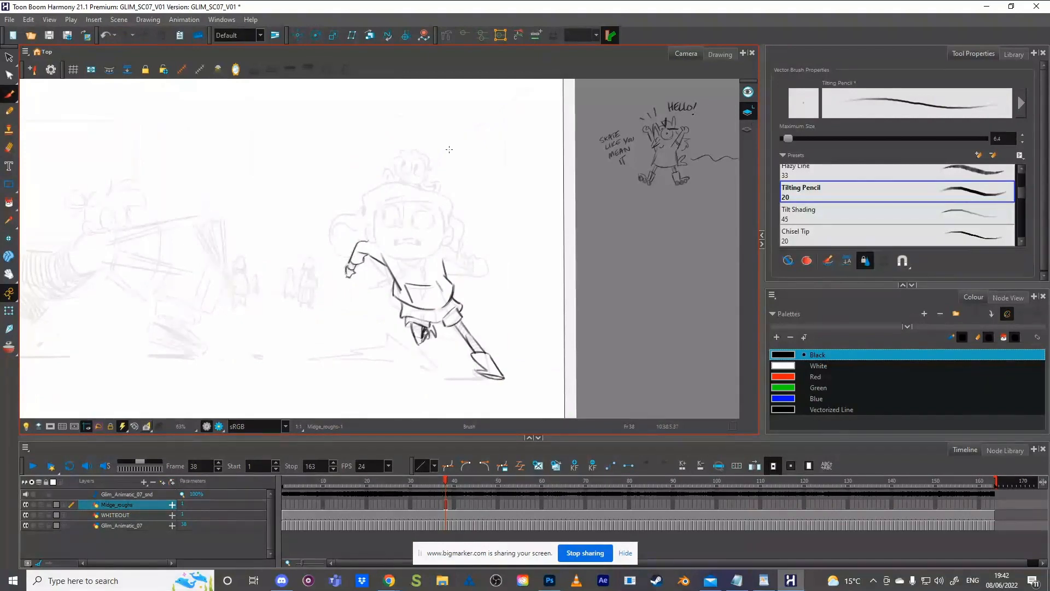
Step: Refine the sleeve and hand strokes of the bent arm beside the torso, undoing the unwanted lines
key(ctrl+z)
drag(348, 271, 349, 278)
key(ctrl+z)
key(ctrl+z)
key(ctrl+z)
drag(350, 263, 367, 238)
key(ctrl+z)
Step: Draw the other arm with its raised hand and splayed fingers, following the rough sketch
mouse_move(447, 274)
mouse_down()
mouse_move(479, 277)
mouse_move(479, 260)
mouse_up()
key(ctrl+z)
mouse_move(449, 276)
mouse_down()
mouse_move(456, 285)
mouse_move(487, 266)
mouse_move(450, 302)
mouse_up()
key(Delete)
key(ctrl+z)
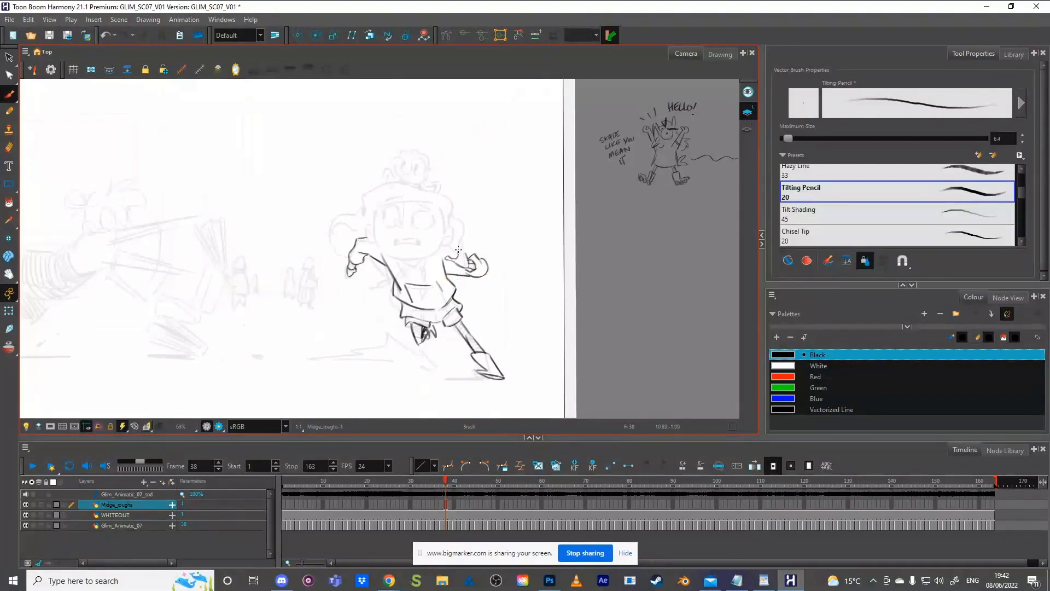
mouse_move(460, 239)
mouse_down()
mouse_move(464, 254)
mouse_move(512, 273)
mouse_up()
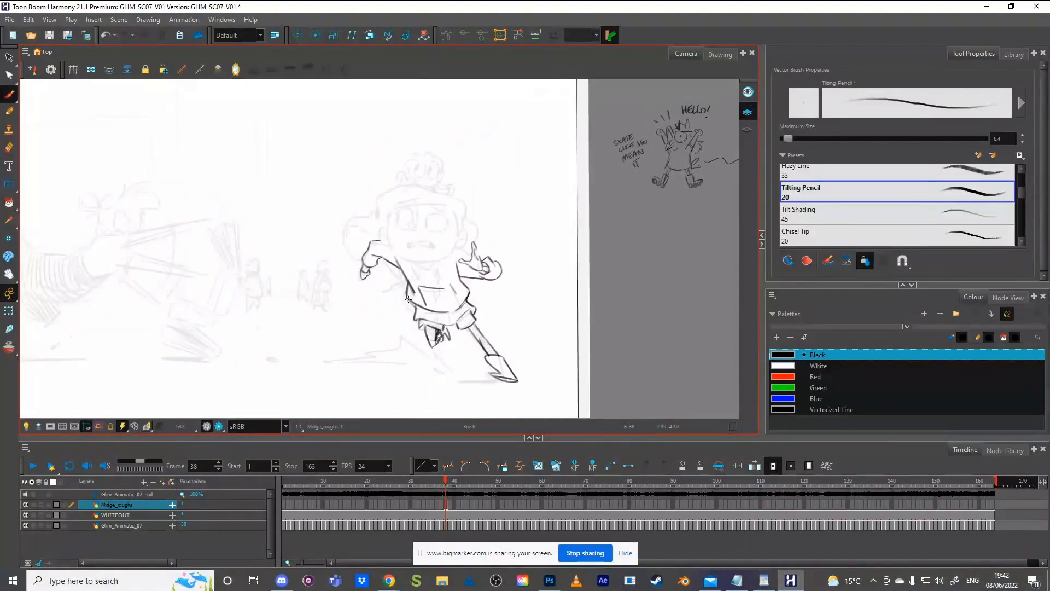
Step: Clean up the shirt's side line above the hem by deleting a stroke and trying replacement lines
ctrl+click(424, 307)
key(Delete)
key(space)
drag(519, 306, 550, 318)
mouse_move(507, 239)
mouse_down()
mouse_move(495, 293)
mouse_move(535, 251)
mouse_up()
drag(525, 288, 524, 288)
click(552, 197)
mouse_move(540, 330)
mouse_down()
mouse_move(430, 305)
mouse_move(554, 243)
mouse_up()
drag(482, 319, 482, 321)
drag(541, 255, 527, 287)
click(526, 261)
click(445, 304)
drag(449, 308, 443, 303)
key(ctrl+z)
key(ctrl+z)
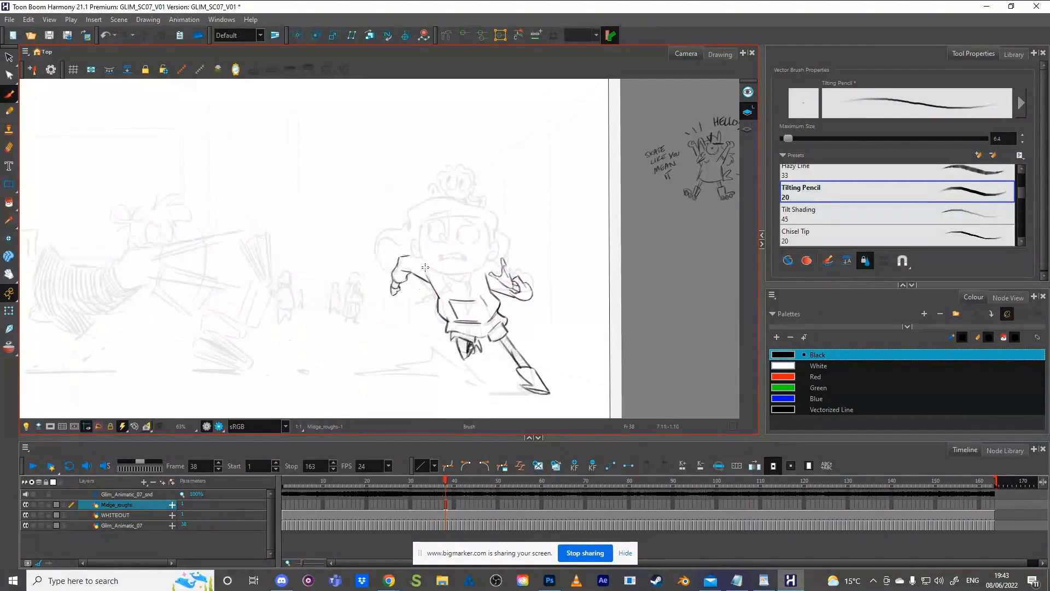
Step: Retouch the finger lines of the raised hand and try removing the stroke beside them
key(alt+s)
key(alt+s)
drag(444, 268, 428, 266)
mouse_move(499, 271)
mouse_down()
mouse_move(480, 260)
mouse_move(471, 280)
mouse_up()
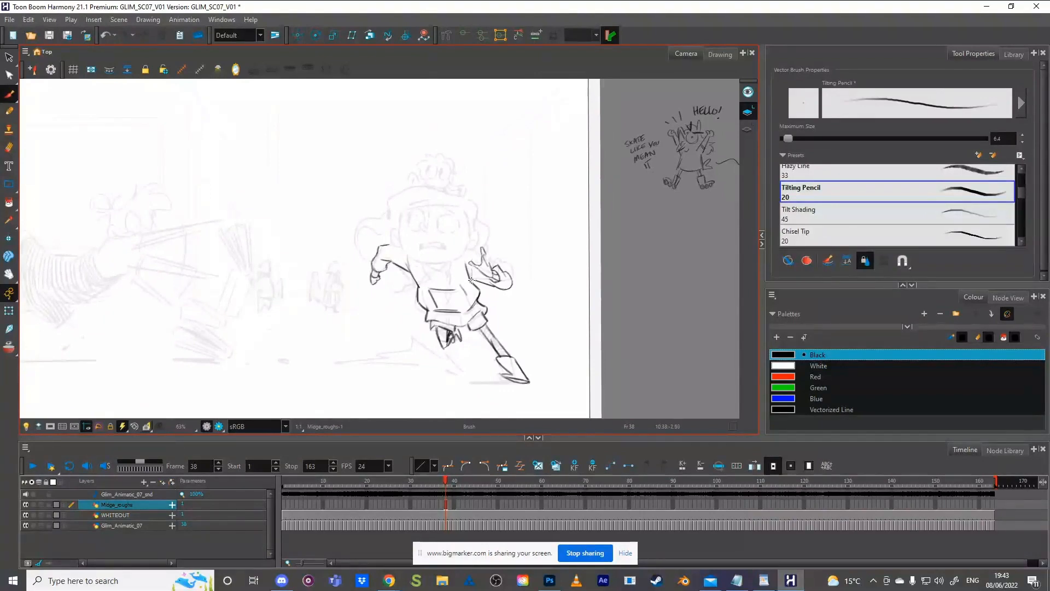
drag(502, 256, 493, 266)
ctrl+click(497, 262)
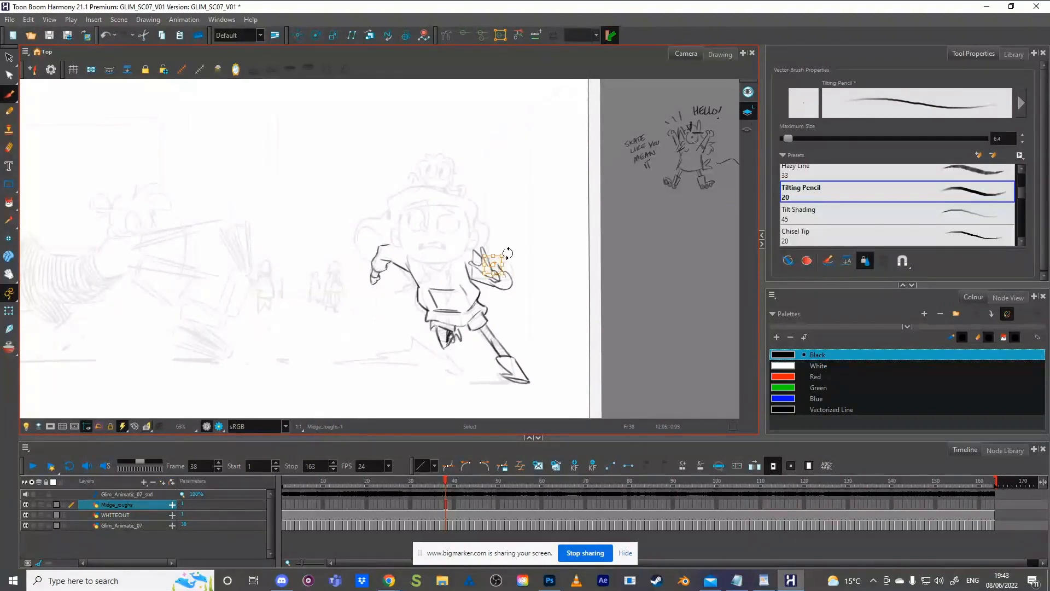
key(Delete)
key(ctrl+z)
Step: Delete stray strokes along the raised hand's forearm and nudge the lower contour of the hand
click(483, 284)
key(Delete)
click(477, 282)
key(Delete)
click(510, 283)
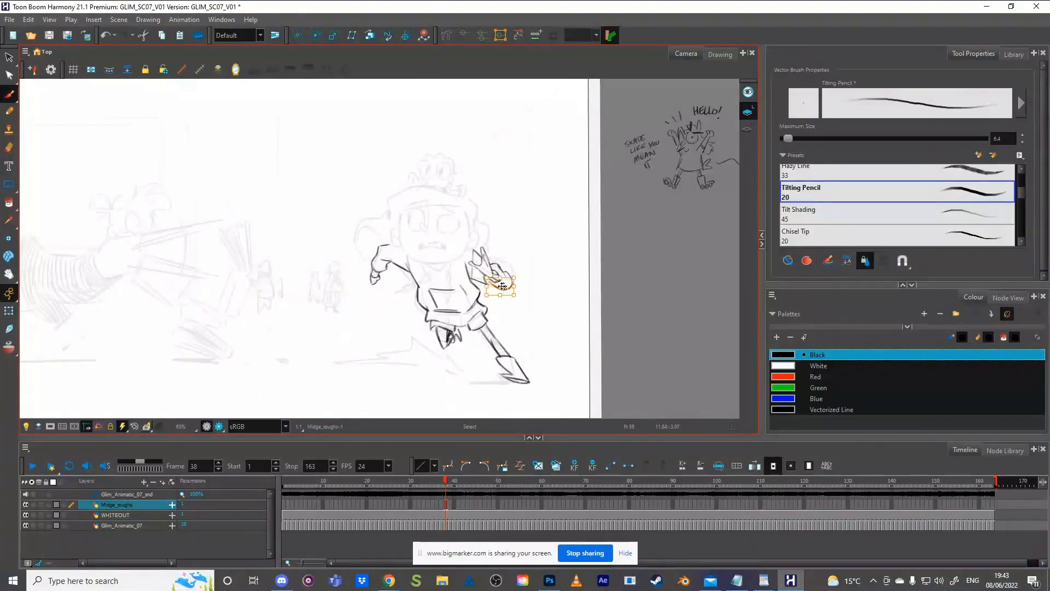
drag(507, 280, 512, 281)
Step: Replace the underside line of the raised arm and rework the rounded part of its hand
click(520, 253)
click(483, 276)
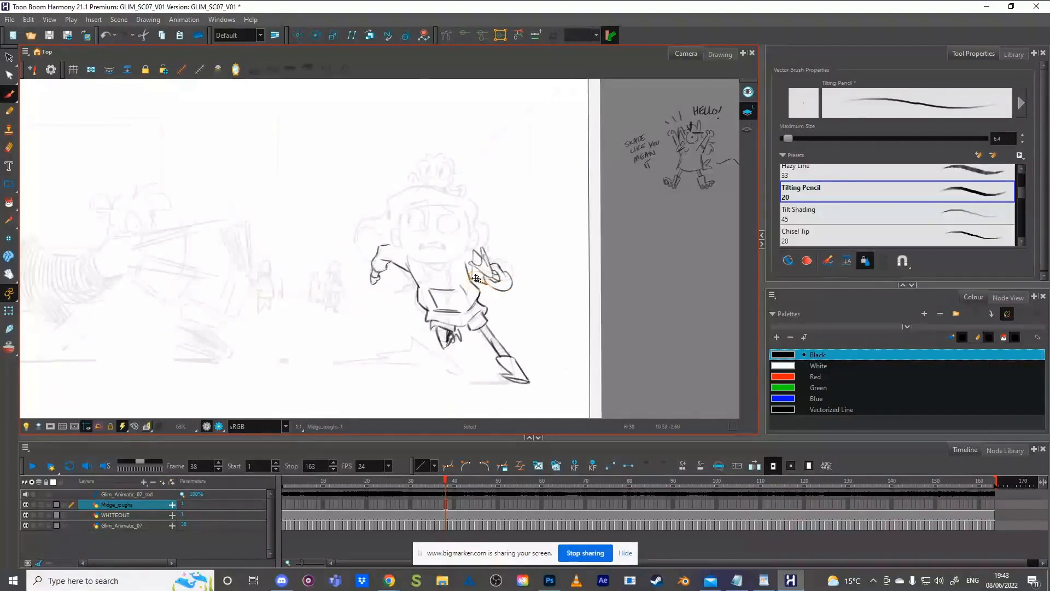
key(Delete)
click(481, 283)
key(Delete)
drag(470, 278, 491, 284)
mouse_move(505, 270)
mouse_down()
mouse_move(499, 295)
mouse_move(491, 268)
mouse_up()
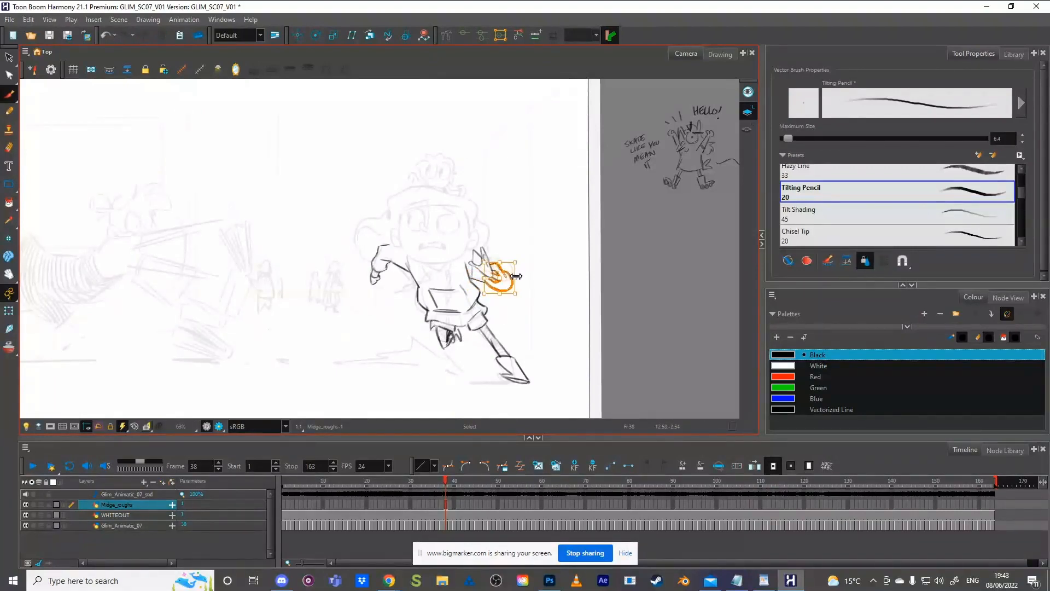
key(Delete)
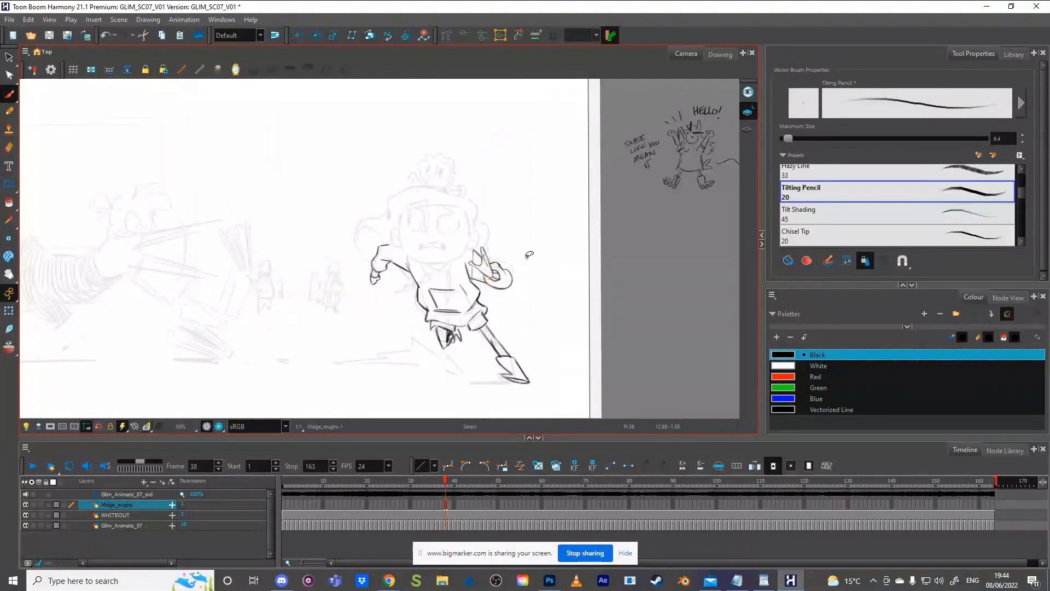
Step: Adjust the finger strokes next to the chest on the raised hand and redraw the wrist line
drag(521, 267, 528, 274)
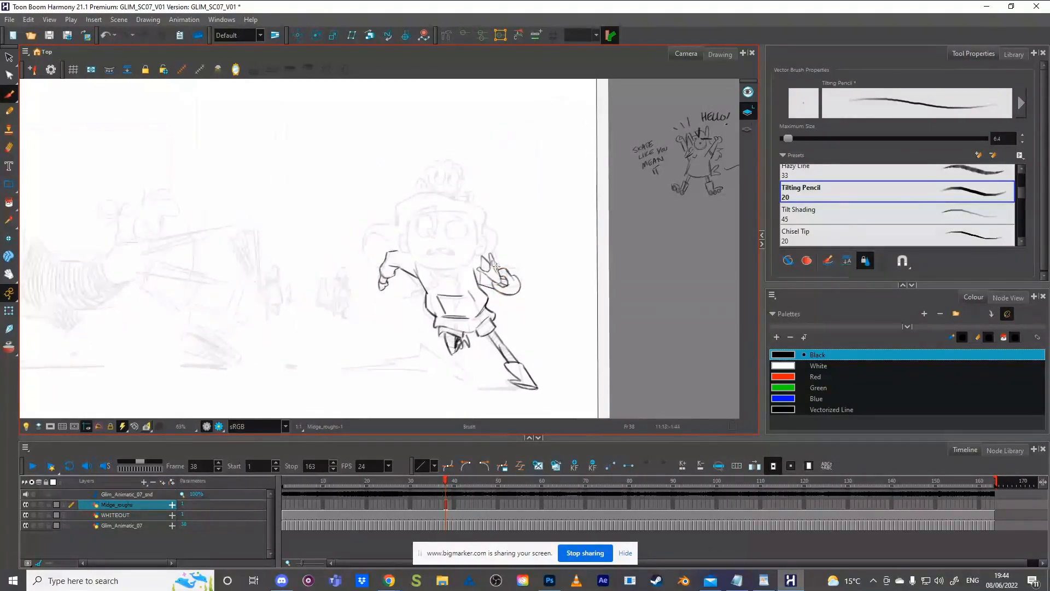
mouse_move(524, 257)
mouse_down()
mouse_move(534, 272)
mouse_move(510, 235)
mouse_move(491, 269)
mouse_up()
ctrl+click(501, 269)
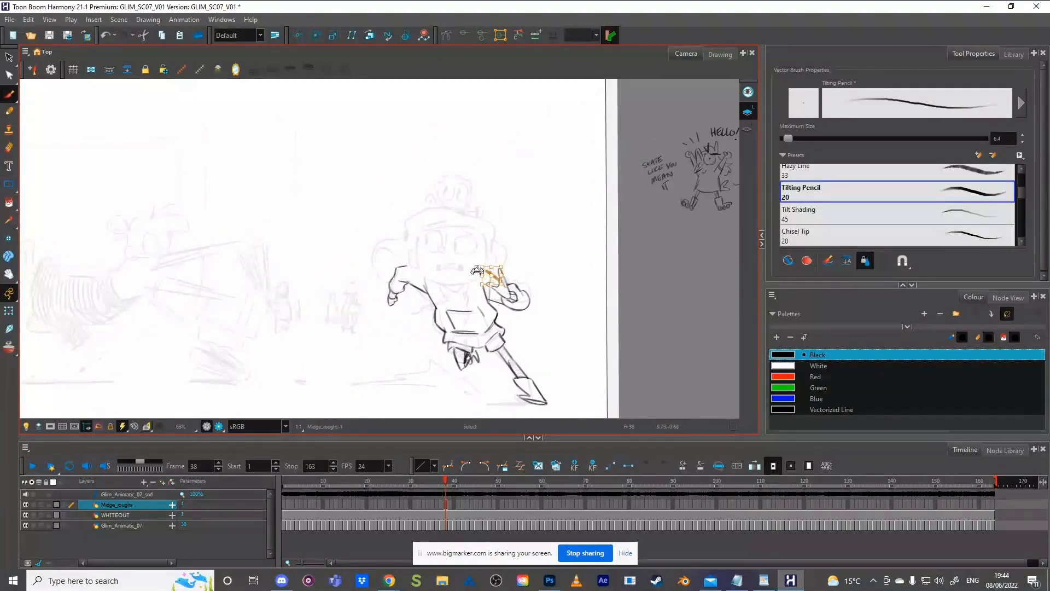
mouse_move(511, 264)
mouse_down()
mouse_move(581, 261)
mouse_move(571, 283)
mouse_up()
click(503, 269)
drag(497, 257, 498, 260)
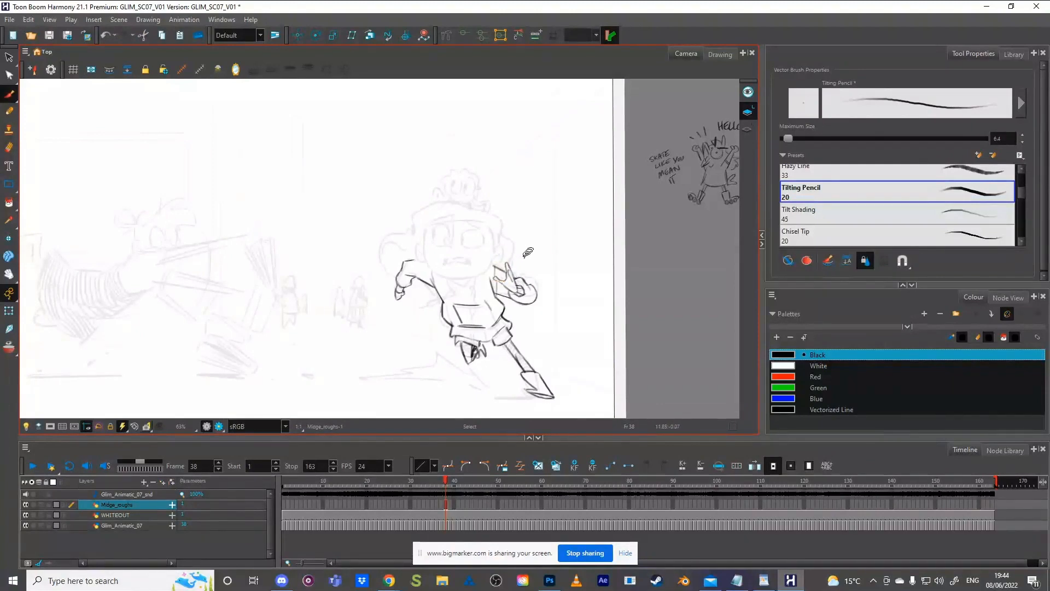
drag(502, 272, 502, 288)
Step: Draw the outline of the face from the temple around the jaw, following the rough sketch
key(alt+b)
drag(426, 227, 423, 253)
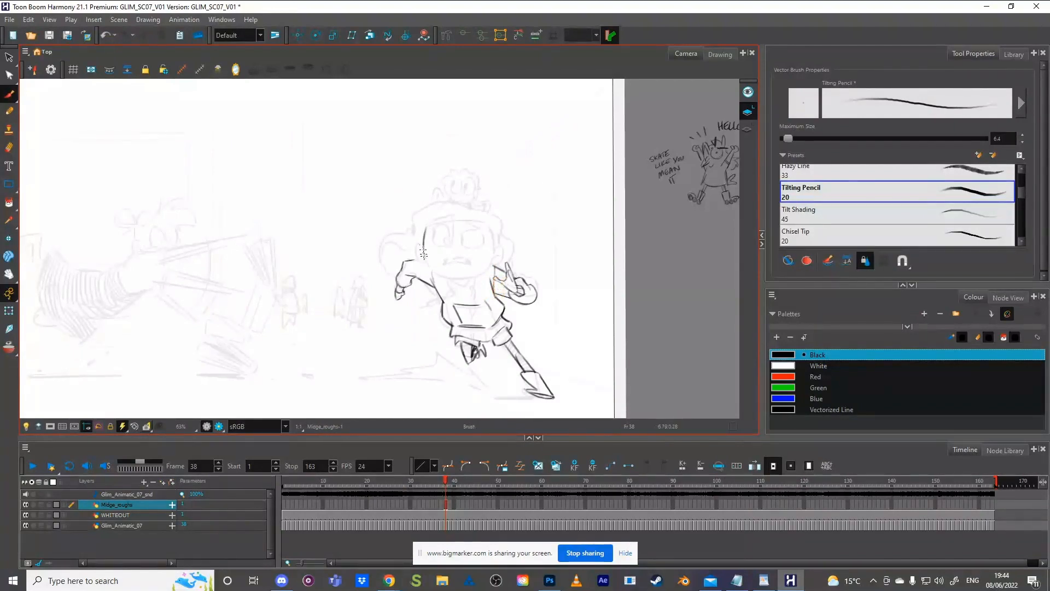
mouse_move(562, 257)
mouse_down()
mouse_move(565, 304)
mouse_move(447, 298)
mouse_move(448, 339)
mouse_move(459, 258)
mouse_move(413, 294)
mouse_up()
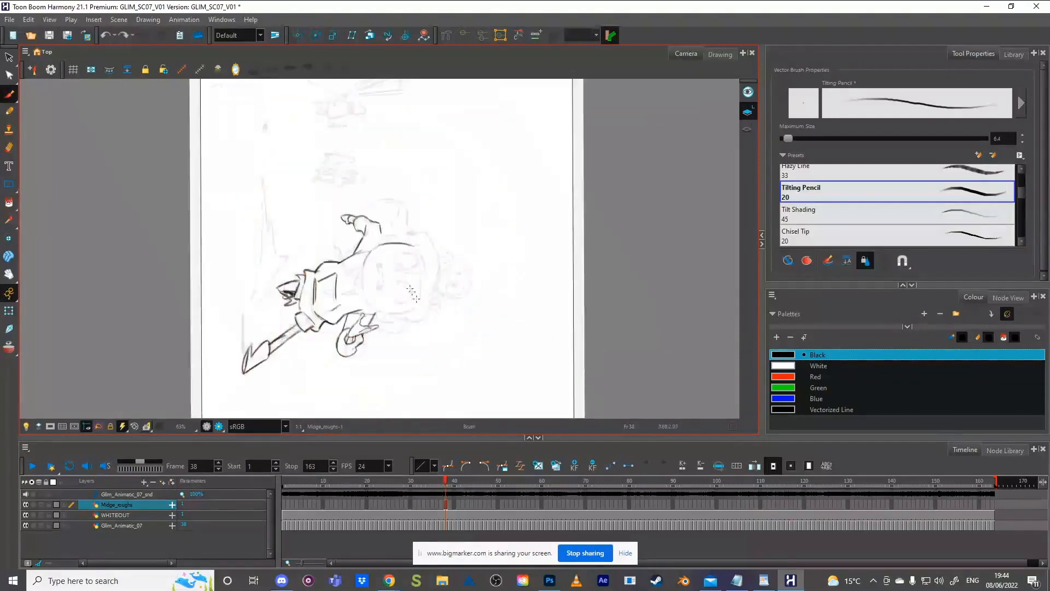
mouse_move(368, 250)
mouse_down()
mouse_move(367, 311)
mouse_move(389, 318)
mouse_move(438, 251)
mouse_move(447, 186)
mouse_up()
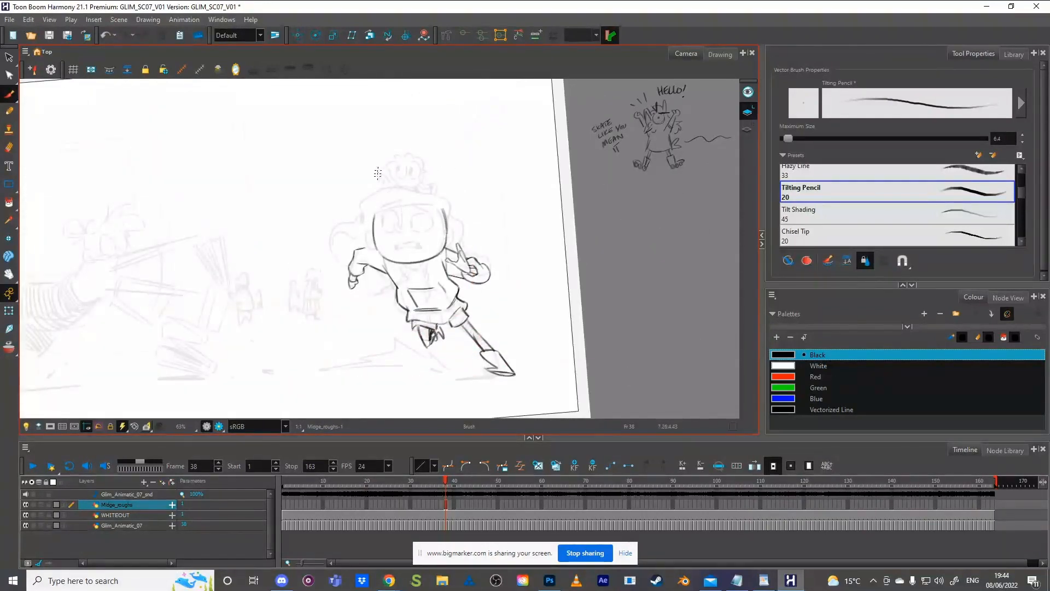
Step: Draw an ear on each side of the face, redoing the strokes until they fit
mouse_move(368, 230)
mouse_down()
mouse_move(374, 237)
mouse_move(374, 228)
mouse_up()
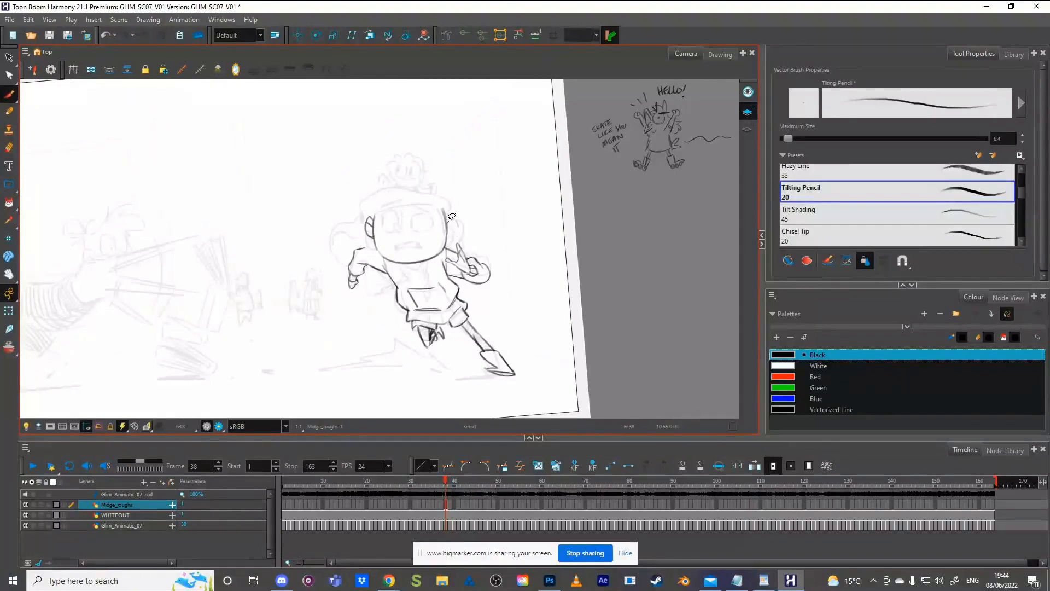
key(ctrl+z)
drag(454, 220, 455, 239)
key(ctrl+z)
drag(452, 224, 449, 235)
Step: Select the jaw line and reshape it to fit between the two ears
drag(455, 161, 419, 141)
click(430, 242)
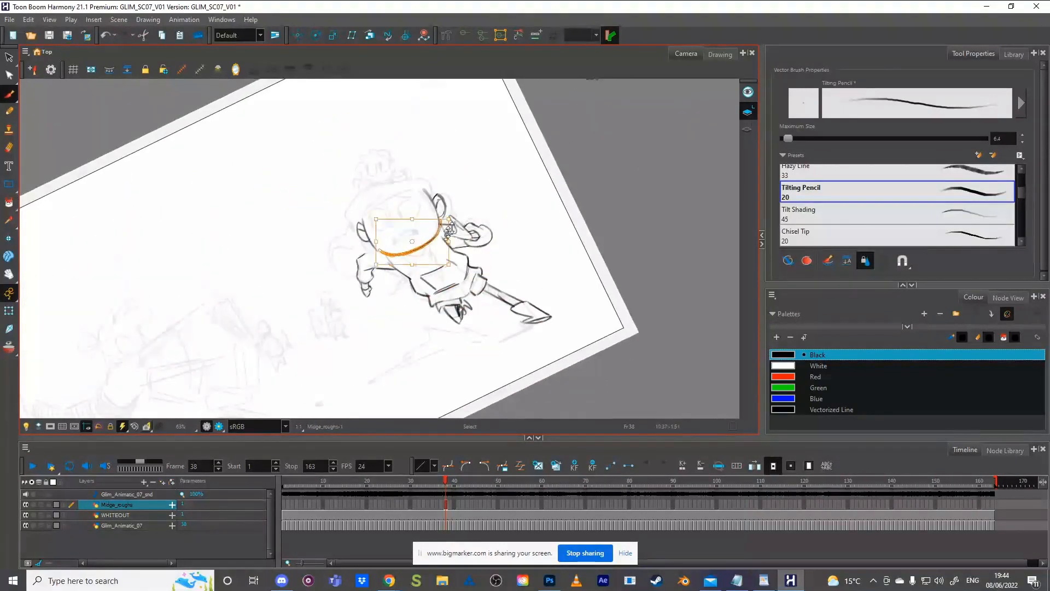
mouse_move(430, 241)
mouse_down()
mouse_move(451, 228)
mouse_move(441, 221)
mouse_move(428, 237)
mouse_move(384, 246)
mouse_move(437, 231)
mouse_up()
click(476, 192)
click(425, 246)
drag(425, 246, 422, 246)
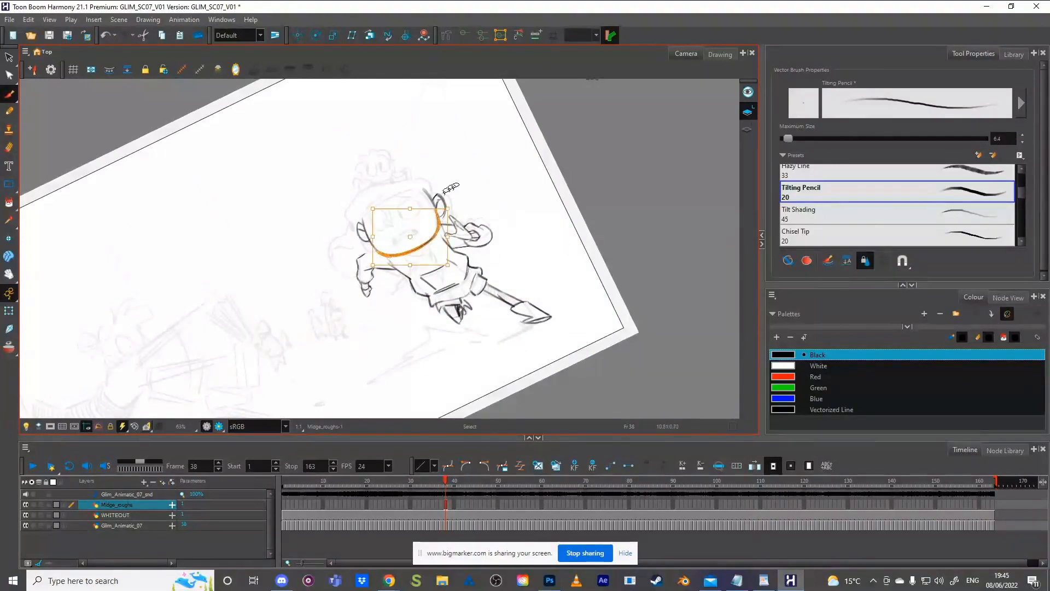
key(ctrl+alt)
Step: Draw the cap's outline over the head and the hair bunch hanging above the bent arm
mouse_move(509, 197)
mouse_down()
mouse_move(518, 233)
mouse_move(487, 222)
mouse_move(490, 163)
mouse_move(455, 127)
mouse_up()
mouse_move(359, 172)
mouse_down()
mouse_move(325, 227)
mouse_move(338, 257)
mouse_up()
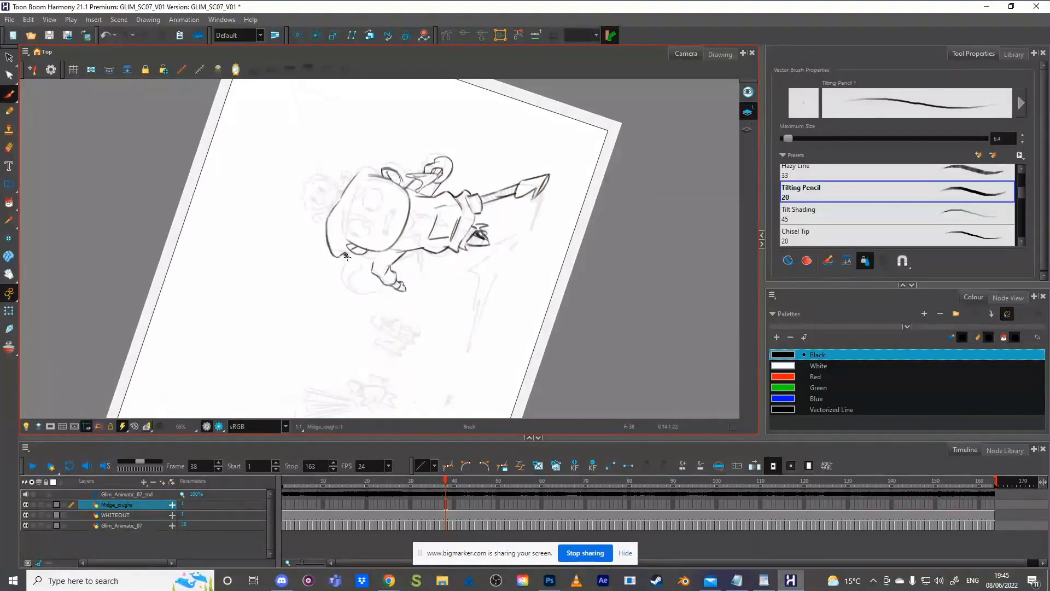
drag(345, 255, 346, 257)
mouse_move(405, 261)
mouse_down()
mouse_move(415, 312)
mouse_move(507, 270)
mouse_move(502, 219)
mouse_up()
drag(335, 256, 355, 244)
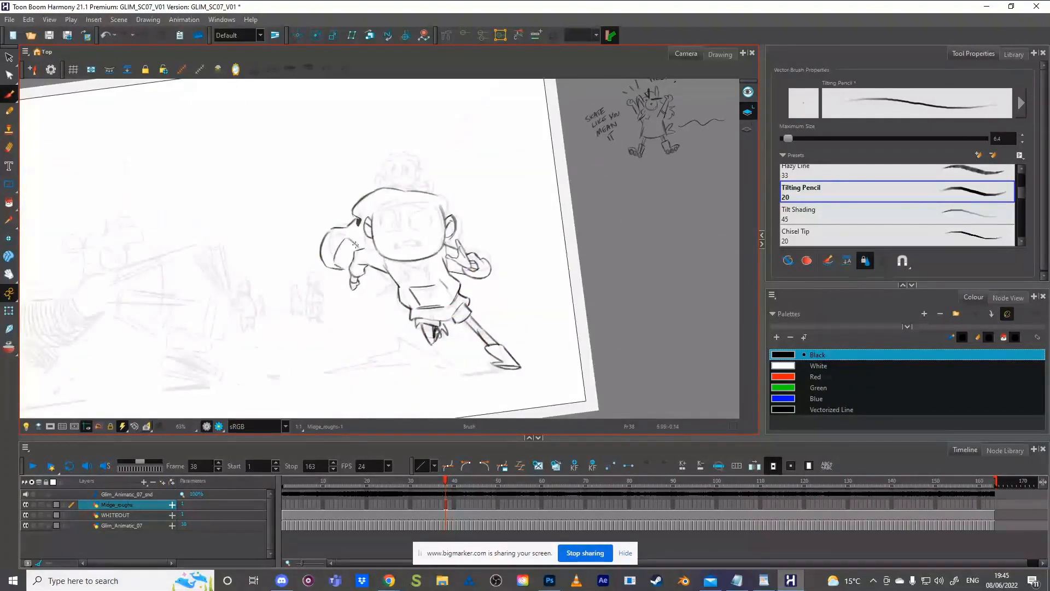
Step: Replace the top curve of the cap and draw its edge across the forehead
mouse_move(442, 207)
mouse_down()
mouse_move(490, 195)
mouse_move(454, 121)
mouse_move(370, 114)
mouse_move(316, 217)
mouse_move(335, 179)
mouse_up()
drag(319, 215, 413, 189)
click(416, 194)
key(Delete)
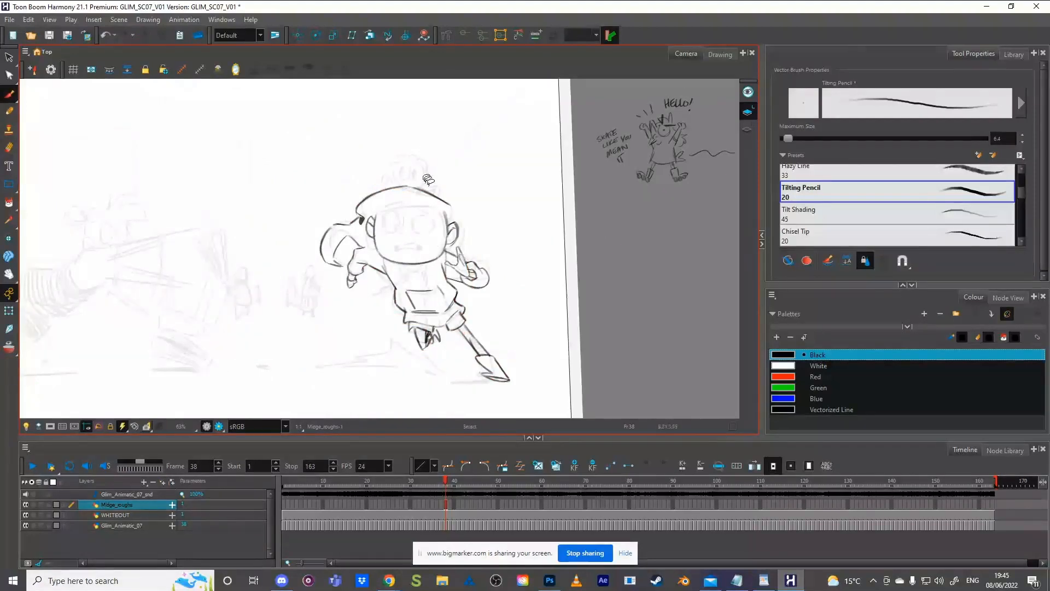
mouse_move(471, 194)
mouse_down()
mouse_move(438, 164)
mouse_move(377, 175)
mouse_move(343, 234)
mouse_move(351, 173)
mouse_move(337, 217)
mouse_move(346, 249)
mouse_up()
drag(541, 225, 508, 323)
Step: Draw the round eye nearest the hair bunch and fill in its dark pupil
drag(415, 197, 379, 222)
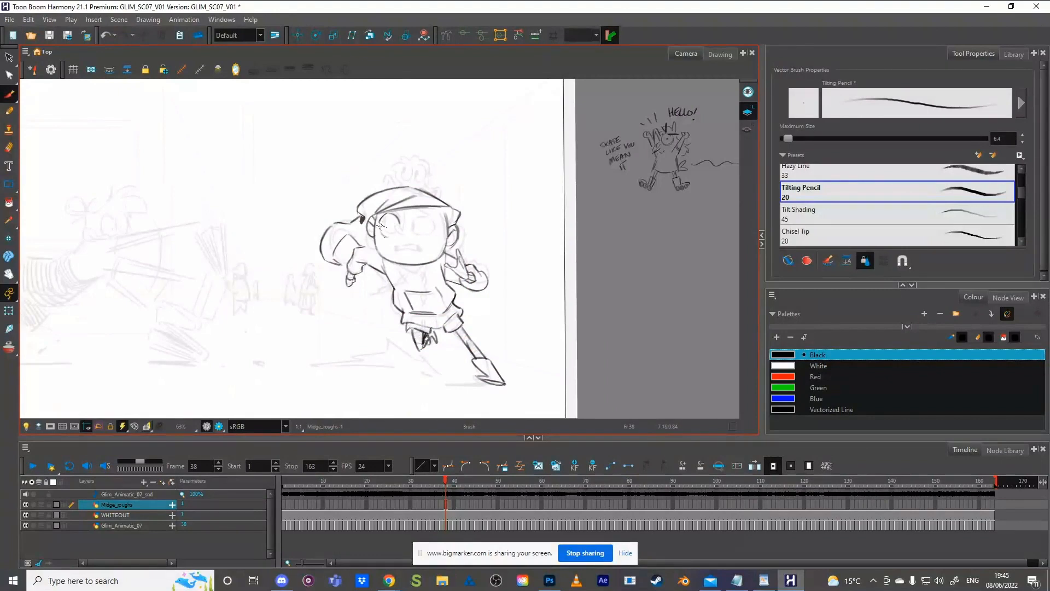
mouse_move(380, 229)
mouse_down()
mouse_move(399, 232)
mouse_move(392, 236)
mouse_up()
drag(387, 216, 382, 222)
drag(384, 218, 383, 223)
key(ctrl+z)
drag(387, 214, 383, 218)
Step: Draw the second round eye with its pupil, replacing the lower curve and deleting the surplus stroke
key(s)
click(431, 234)
click(430, 236)
click(428, 235)
drag(428, 236, 440, 231)
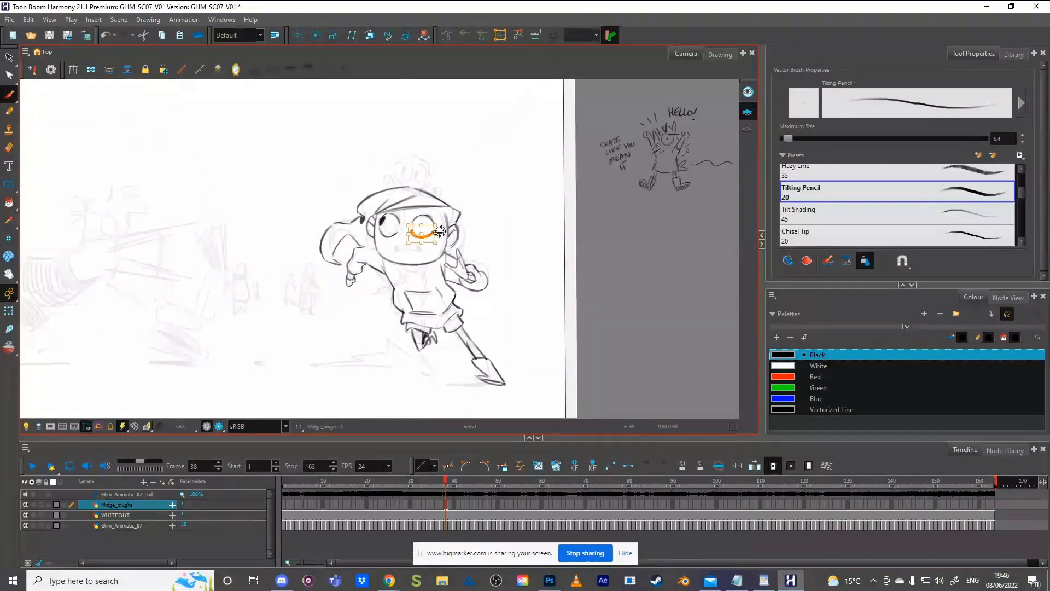
key(Delete)
key(alt+b)
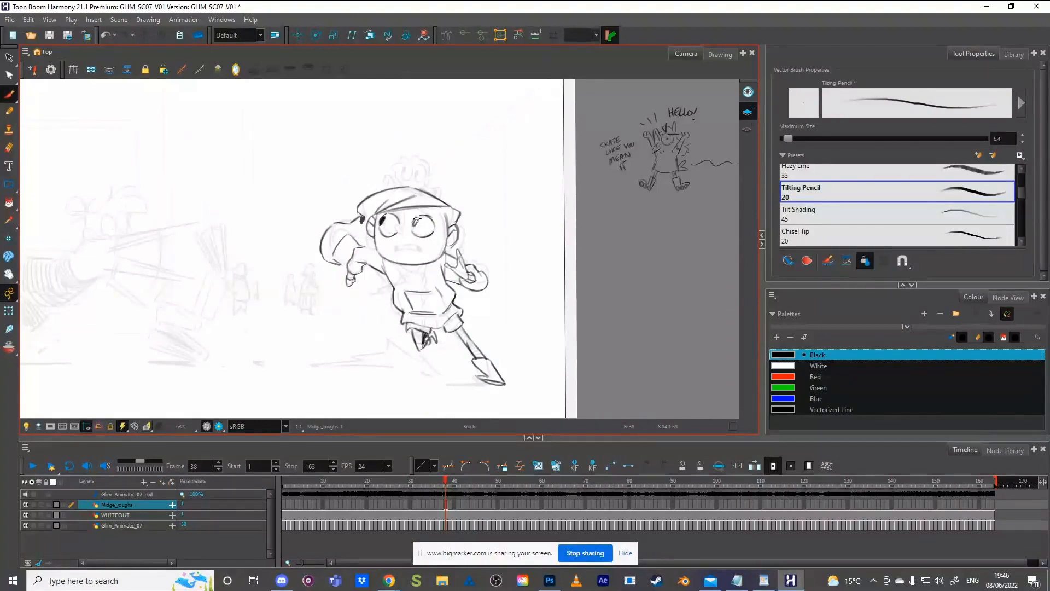
ctrl+click(414, 223)
key(Delete)
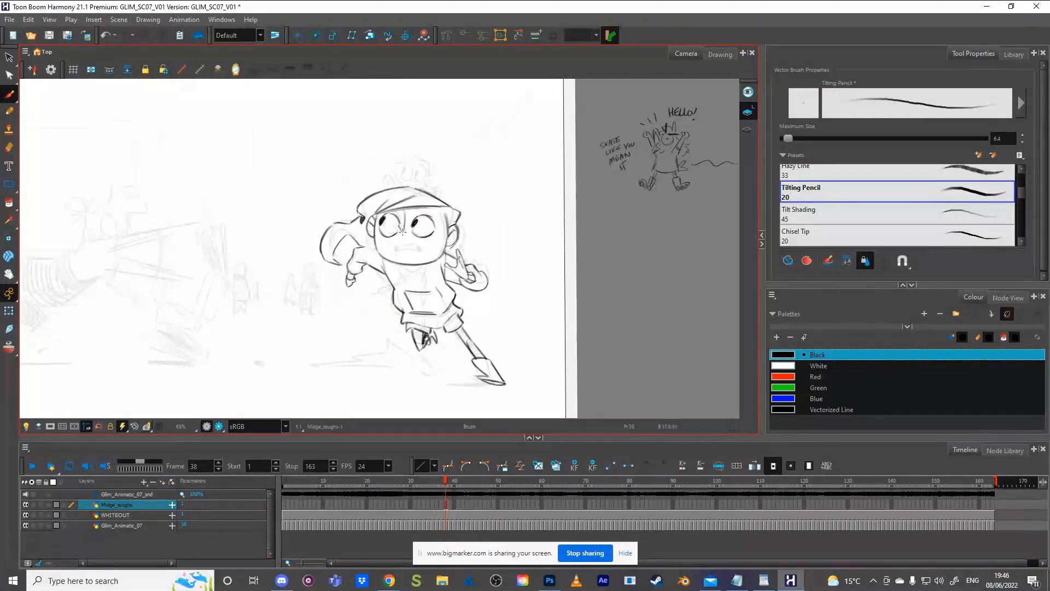
Step: Draw a small pointed nose between the eyes and clean up the eye line it overlaps
key(ctrl)
key(ctrl+z)
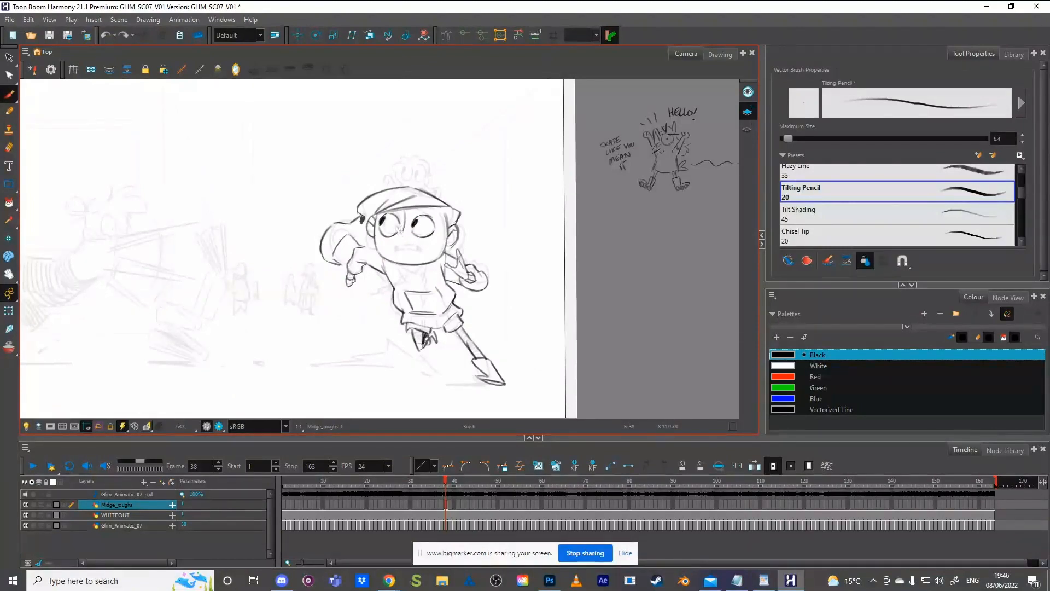
drag(403, 232, 399, 227)
key(ctrl+z)
drag(397, 229, 403, 235)
key(ctrl)
ctrl+click(397, 231)
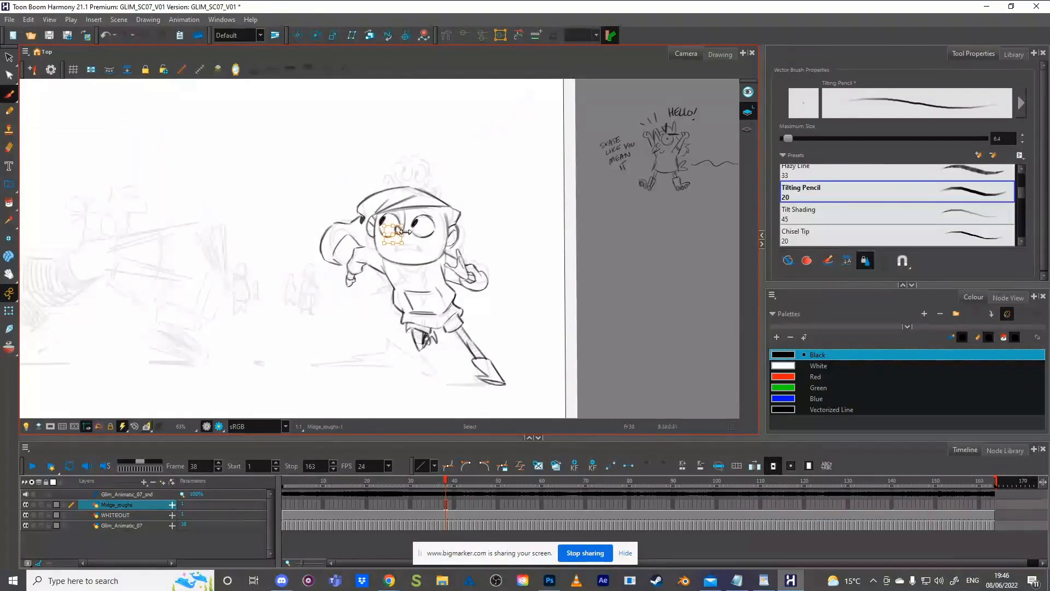
key(Delete)
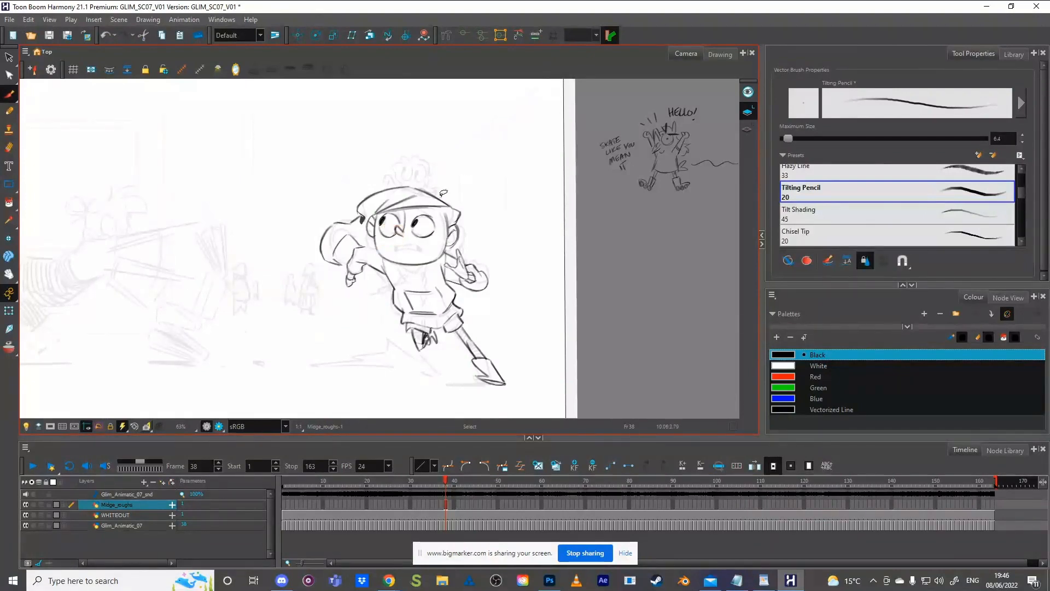
drag(392, 224, 404, 241)
Step: Draw the worried open mouth with its teeth line below the nose
drag(393, 249, 414, 239)
key(ctrl+z)
mouse_move(415, 245)
mouse_down()
mouse_move(432, 249)
mouse_move(401, 204)
mouse_move(383, 204)
mouse_up()
key(ctrl+z)
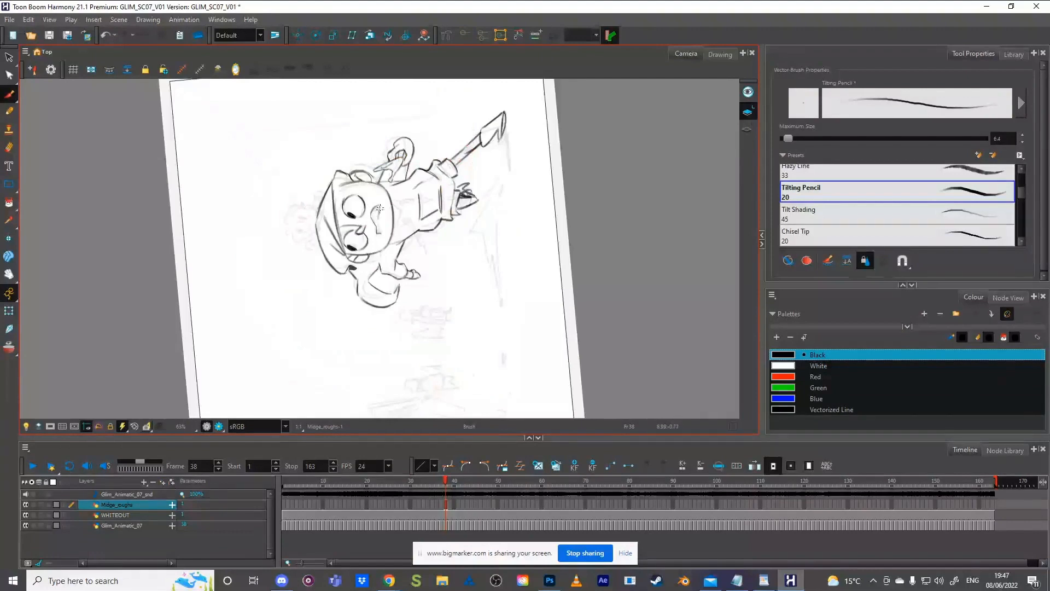
drag(380, 231, 402, 301)
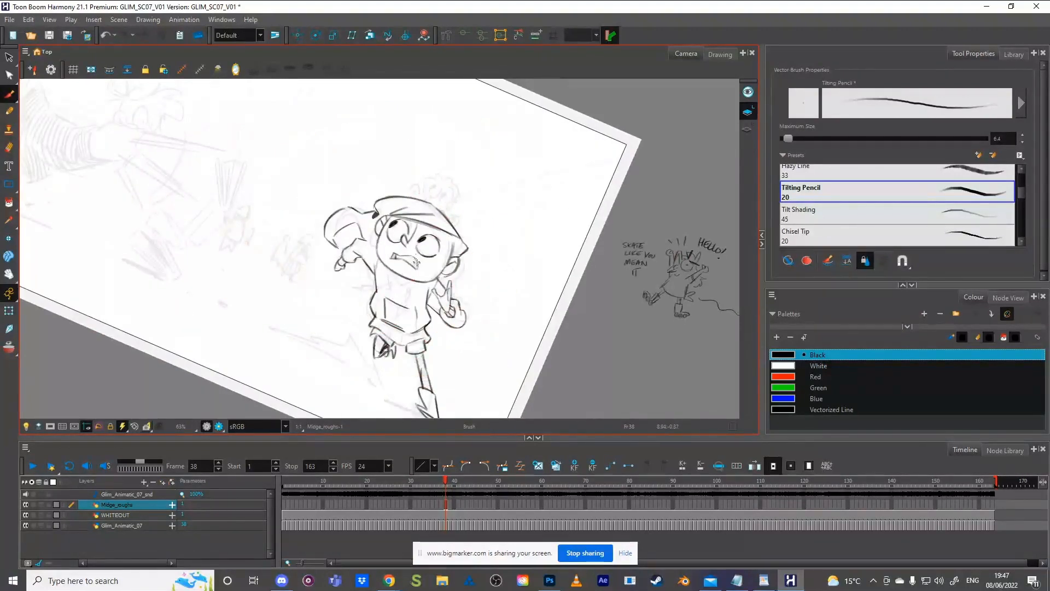
drag(415, 267, 485, 216)
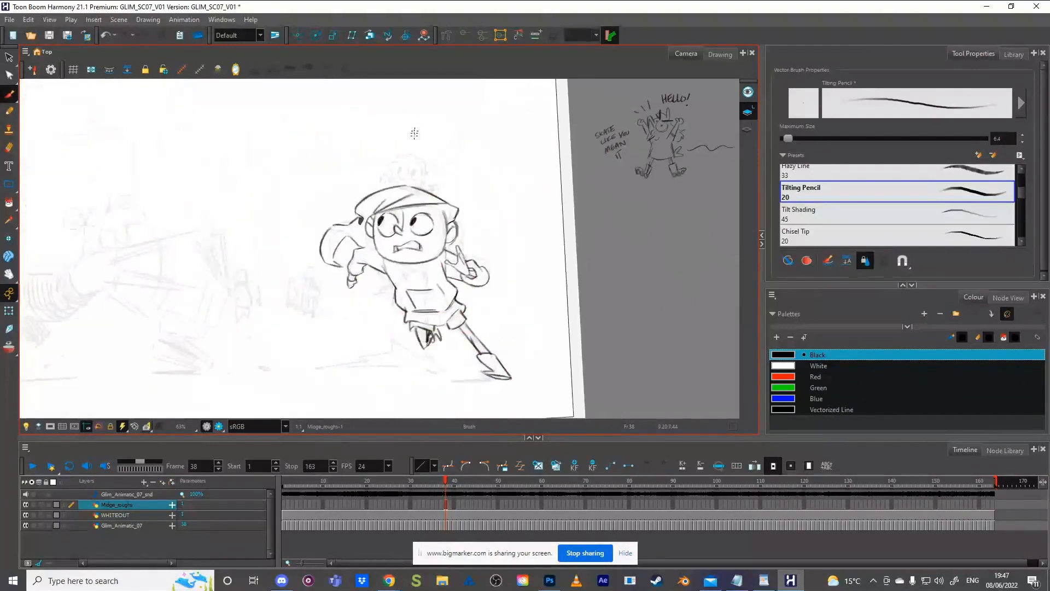
Step: Refine the cap's brim above the eyes and delete its surplus strokes
drag(455, 231, 467, 206)
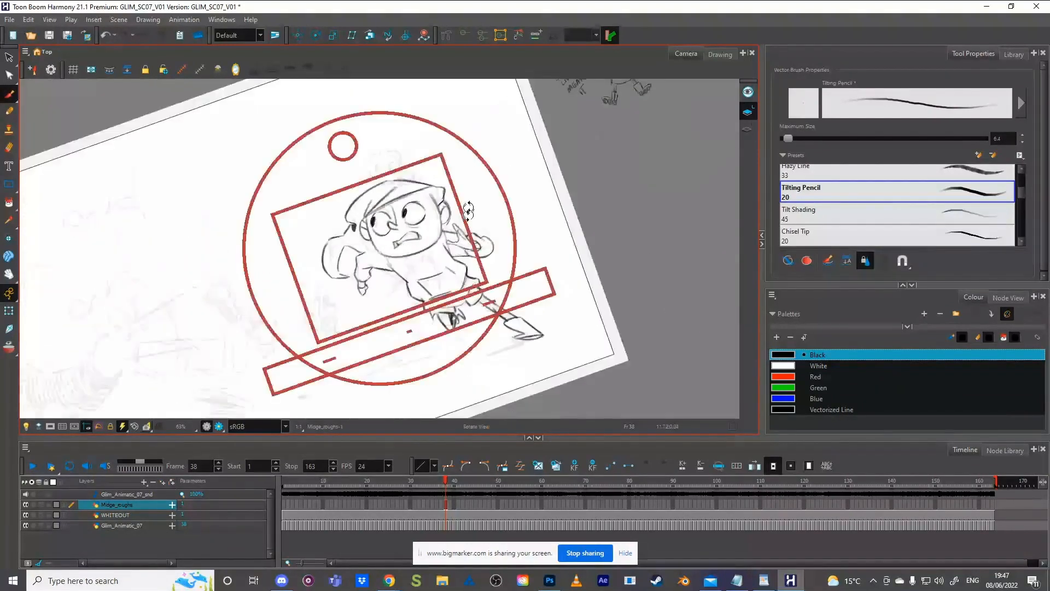
ctrl+click(419, 200)
mouse_move(467, 163)
mouse_down()
mouse_move(536, 218)
mouse_move(510, 305)
mouse_up()
mouse_move(428, 218)
mouse_down()
mouse_move(423, 249)
mouse_move(433, 219)
mouse_move(442, 255)
mouse_move(439, 217)
mouse_up()
click(530, 195)
mouse_move(530, 195)
mouse_down()
mouse_move(507, 239)
mouse_move(518, 190)
mouse_move(378, 202)
mouse_move(458, 197)
mouse_up()
click(469, 179)
key(Delete)
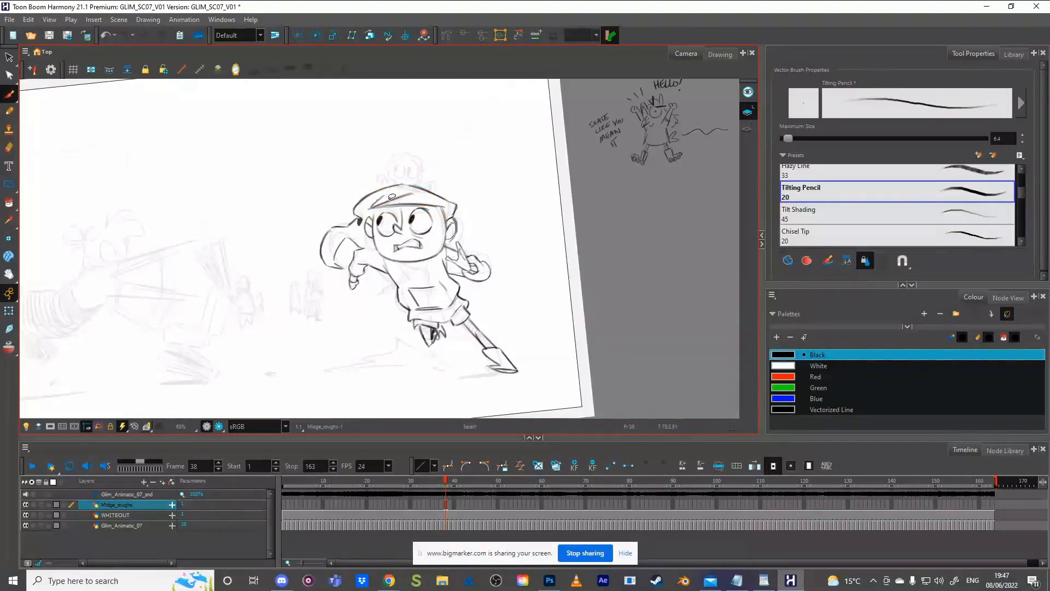
mouse_move(390, 206)
mouse_down()
mouse_move(380, 198)
mouse_move(441, 199)
mouse_up()
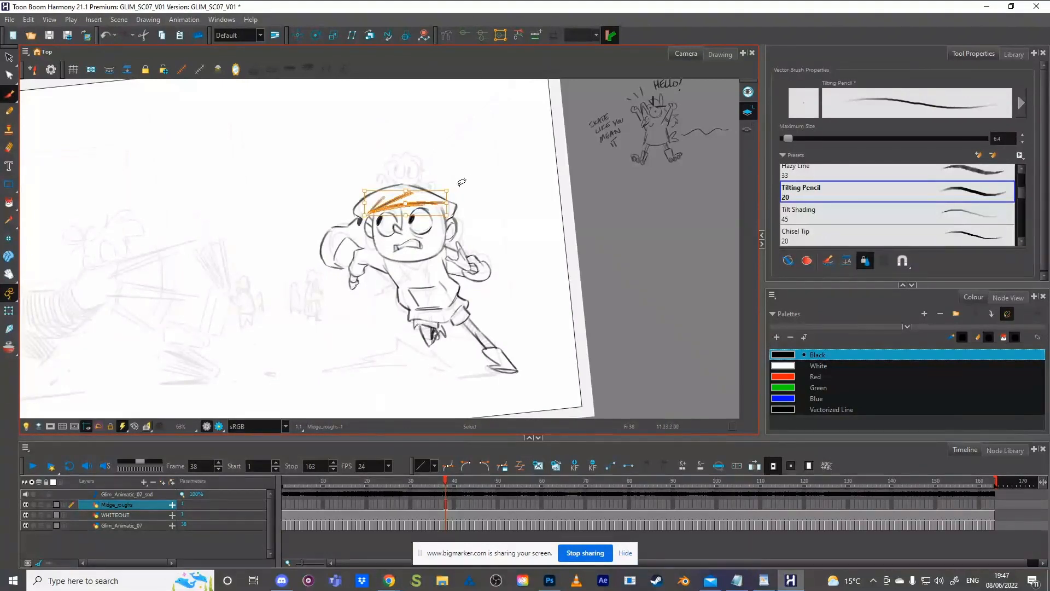
key(Delete)
key(alt+b)
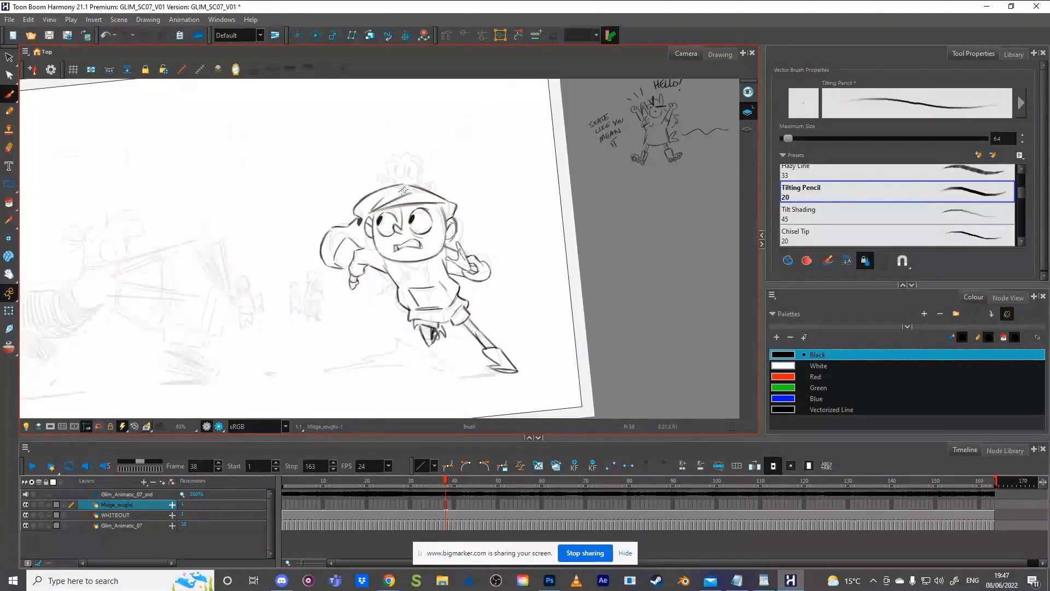
Step: Draw a raised eyebrow on the cap above the second eye and delete the surplus strokes around it
ctrl+click(393, 213)
key(Delete)
key(alt+b)
key(alt+s)
key(alt+s)
click(433, 210)
key(Delete)
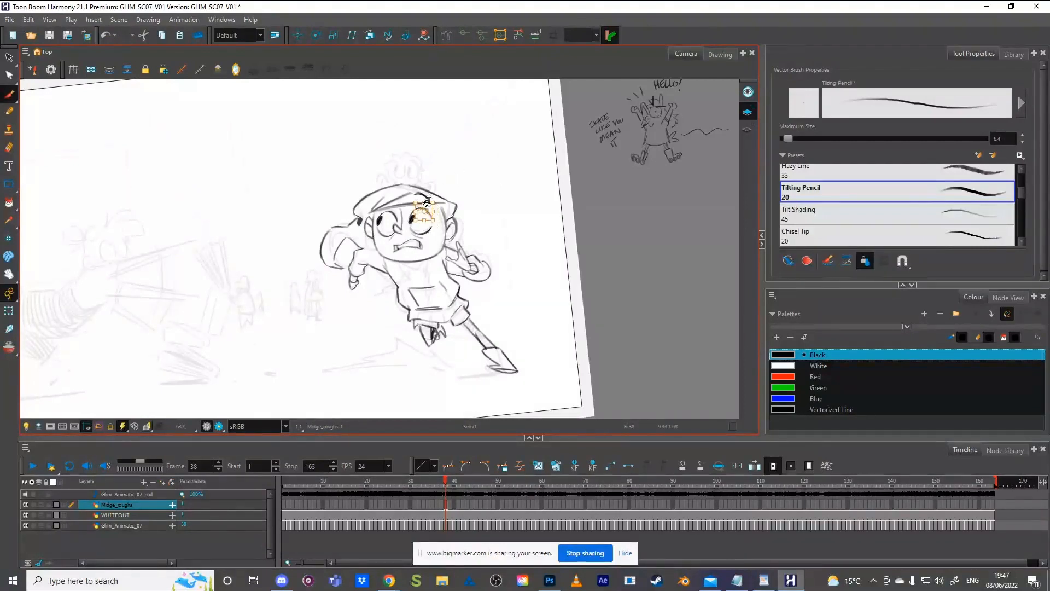
key(alt+b)
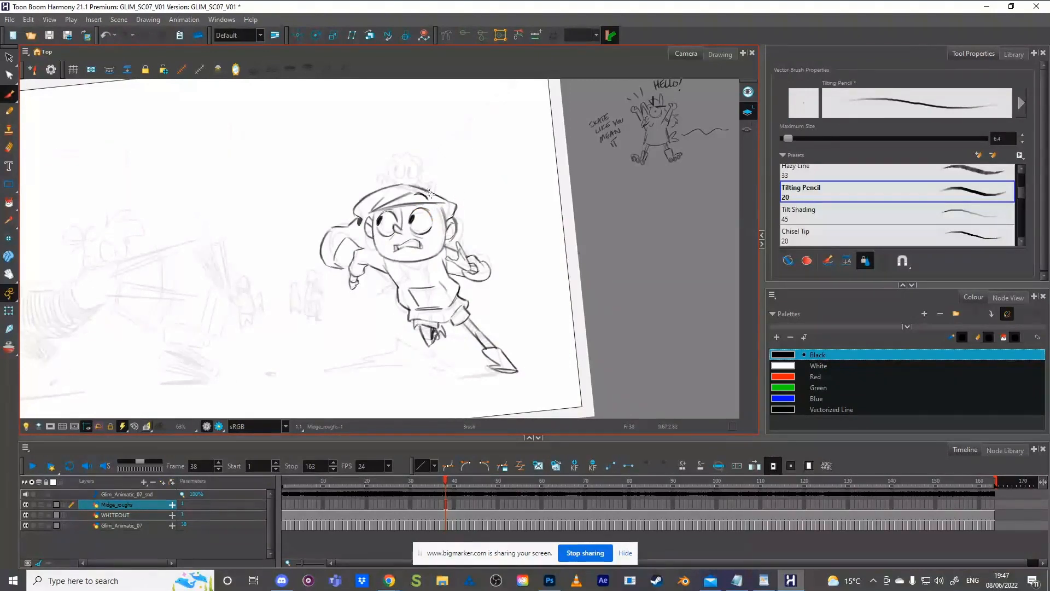
Step: Draw dust and speed lines along the ground behind the running feet
mouse_move(468, 251)
mouse_down()
mouse_move(463, 233)
mouse_move(453, 235)
mouse_up()
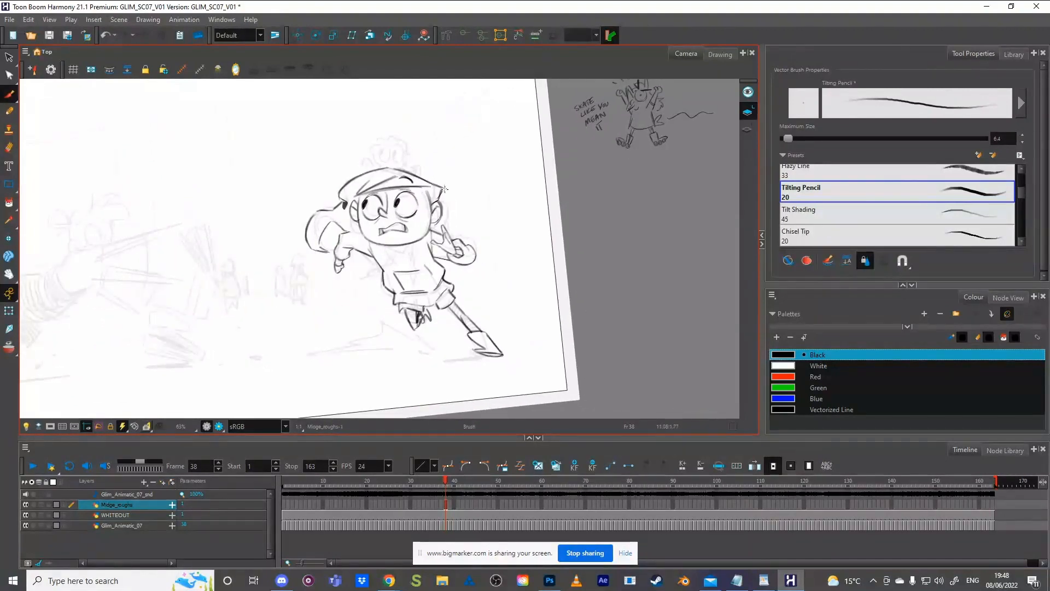
key(space)
drag(497, 279, 511, 239)
mouse_move(494, 307)
mouse_down()
mouse_move(527, 121)
mouse_move(424, 121)
mouse_up()
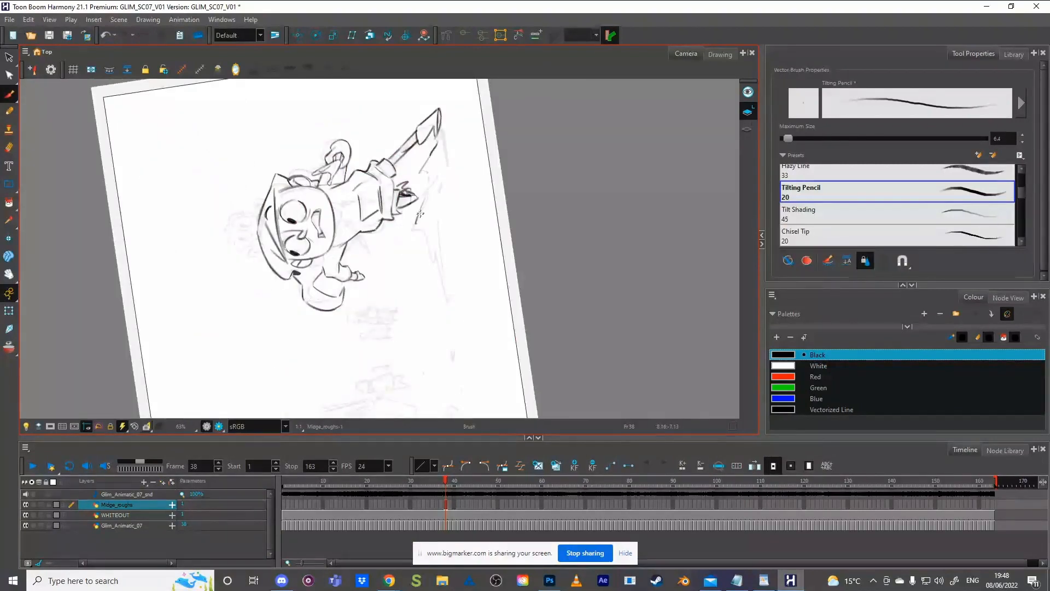
mouse_move(424, 202)
mouse_down()
mouse_move(443, 193)
mouse_move(443, 134)
mouse_move(447, 165)
mouse_up()
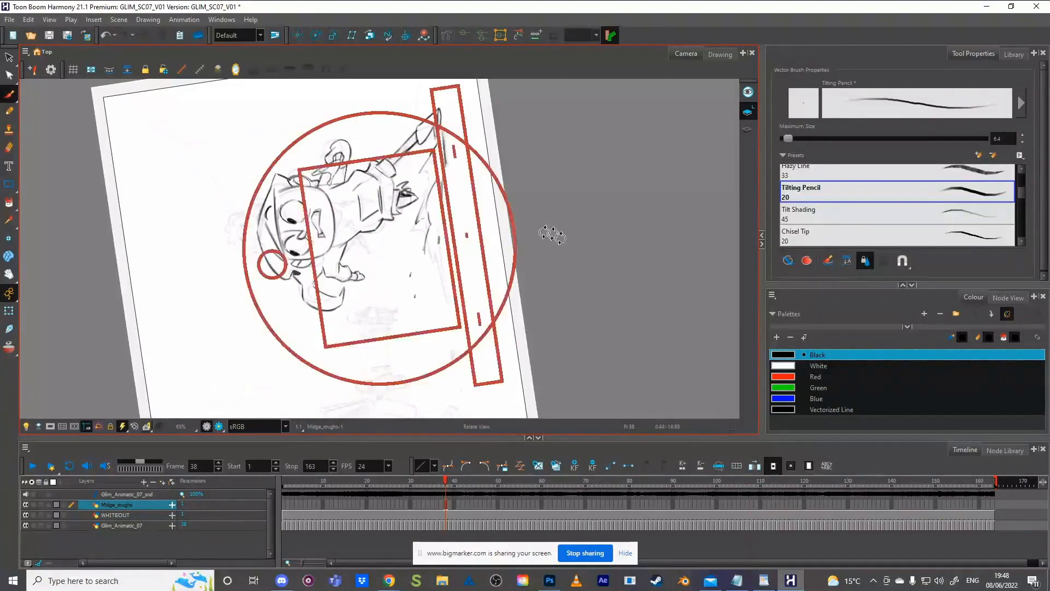
drag(553, 232, 450, 321)
drag(537, 308, 507, 352)
mouse_move(544, 325)
mouse_down()
mouse_move(552, 320)
mouse_move(557, 350)
mouse_up()
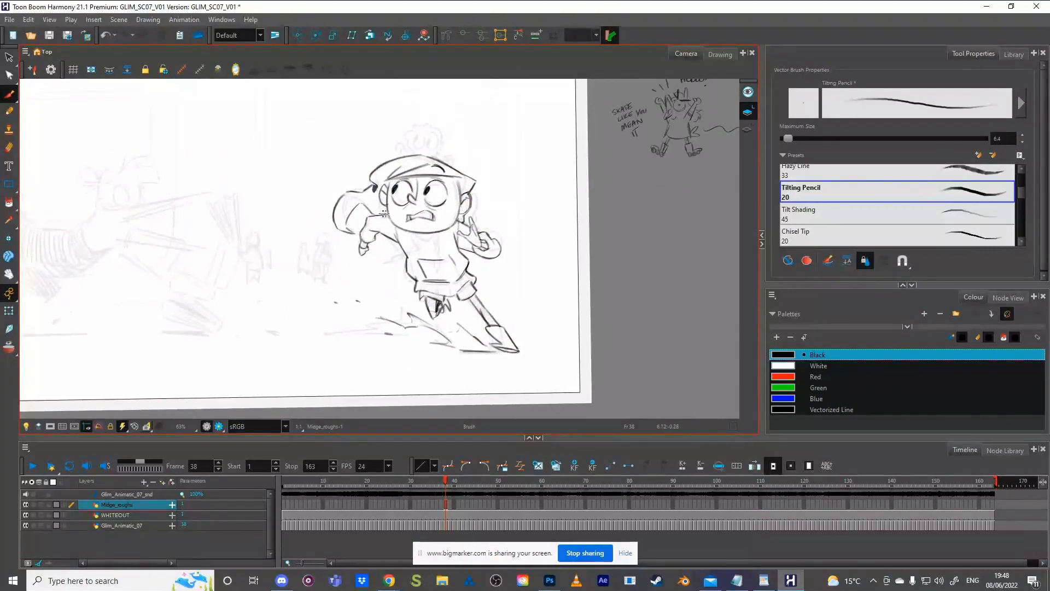
Step: Draw the loose cord trailing from the collar below the arm nearest the hair bunch, undoing the rejected strokes
mouse_move(413, 234)
mouse_down()
mouse_move(438, 233)
mouse_move(432, 216)
mouse_move(386, 204)
mouse_up()
key(ctrl+z)
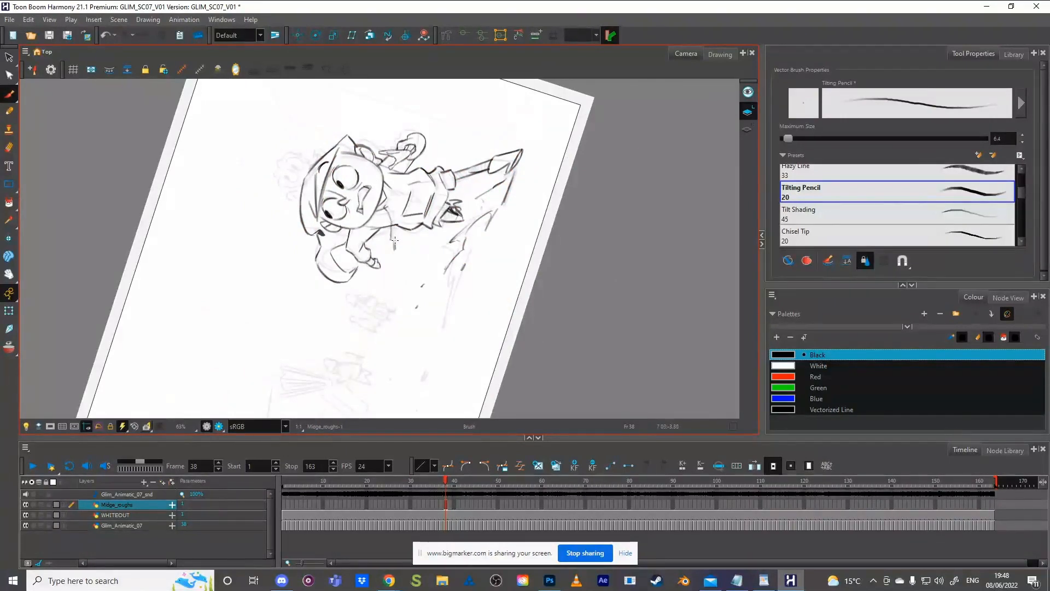
drag(396, 236, 393, 222)
key(ctrl+z)
mouse_move(404, 219)
mouse_down()
mouse_move(445, 224)
mouse_move(437, 239)
mouse_up()
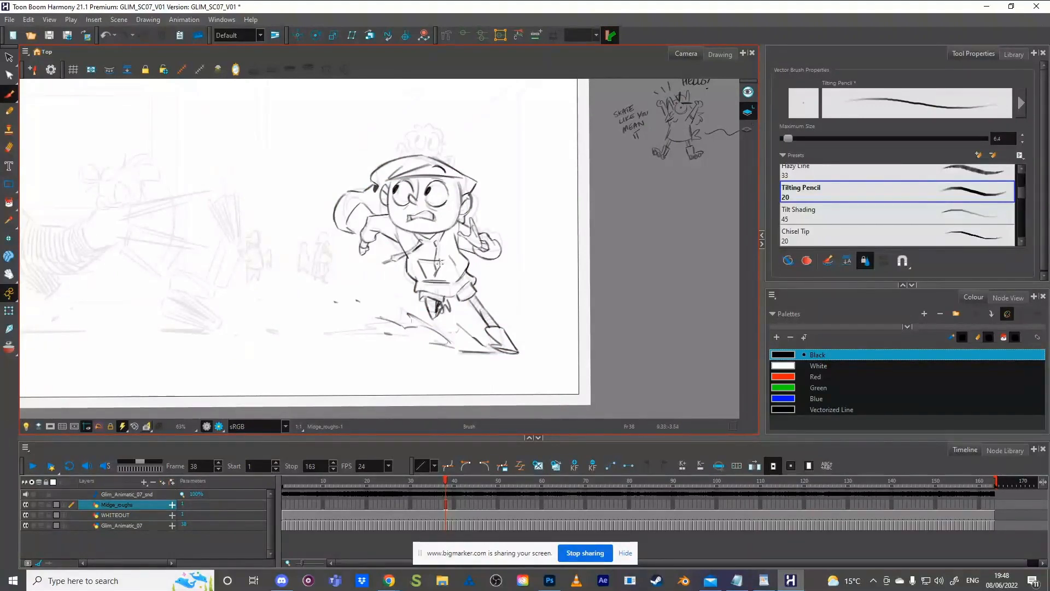
Step: Draw the centre line down the chest and the pocket line across the front of the hooded top
mouse_move(446, 234)
mouse_down()
mouse_move(436, 210)
mouse_move(446, 237)
mouse_up()
key(ctrl+z)
key(ctrl+shift+z)
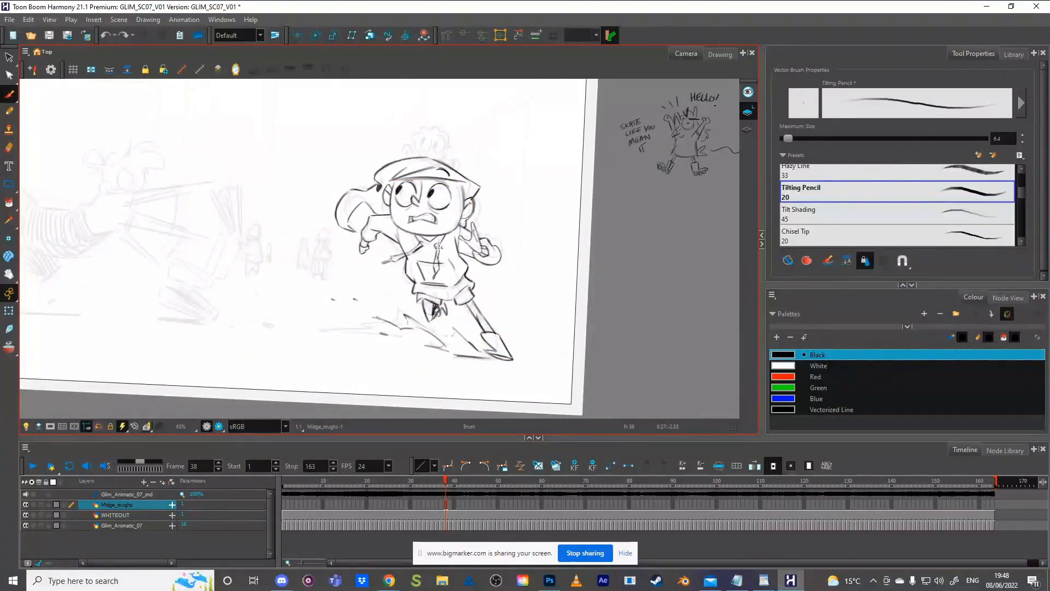
mouse_move(461, 245)
mouse_down()
mouse_move(491, 261)
mouse_move(459, 271)
mouse_move(429, 254)
mouse_up()
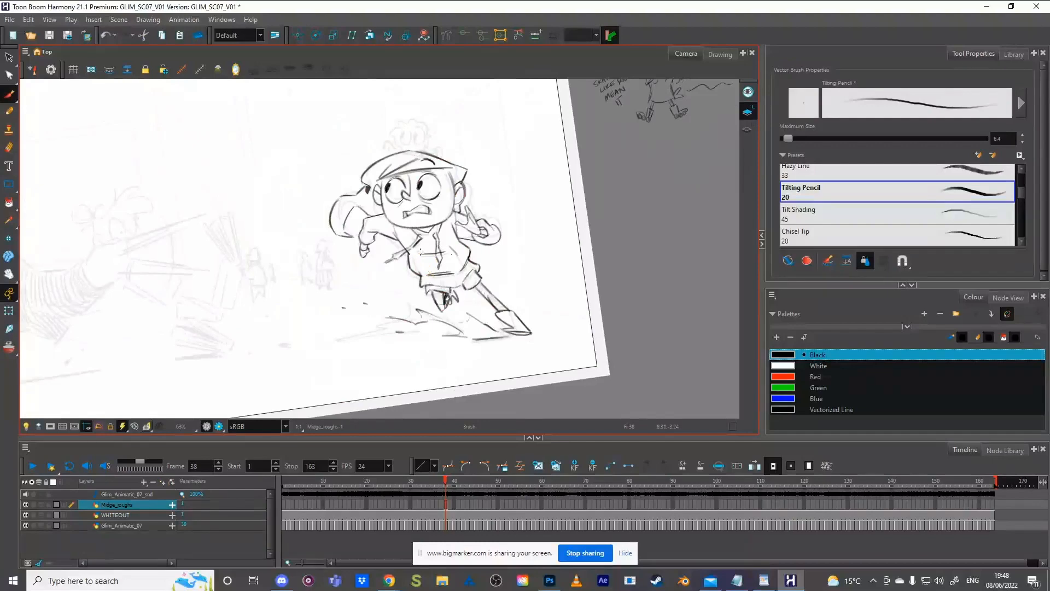
mouse_move(419, 255)
mouse_down()
mouse_move(418, 266)
mouse_move(458, 247)
mouse_move(445, 255)
mouse_up()
key(alt+b)
key(ctrl+z)
drag(500, 248, 442, 259)
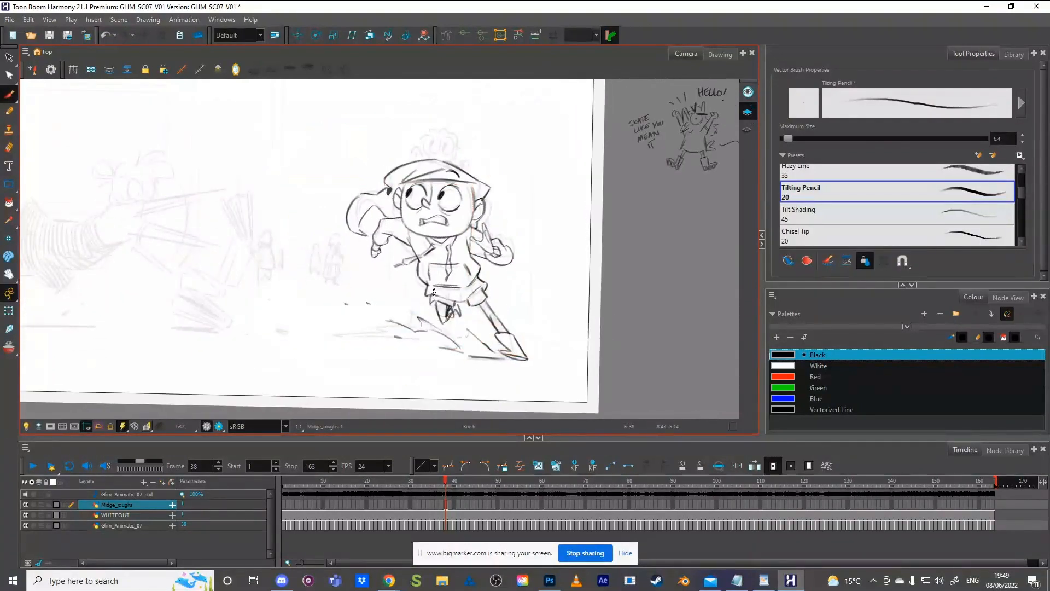
Step: Rework the hem lines of the hooded top above the legs, undoing the rejected strokes
key(ctrl+z)
key(ctrl+z)
drag(438, 284, 459, 299)
key(ctrl+z)
key(alt+b)
drag(476, 290, 480, 287)
Step: Clean up the extended leg by deleting the surplus strokes between the knee and the shoe
key(alt+s)
drag(547, 327, 558, 282)
drag(565, 235, 543, 268)
key(alt+s)
mouse_move(492, 318)
mouse_down()
mouse_move(492, 361)
mouse_move(517, 372)
mouse_up()
key(Delete)
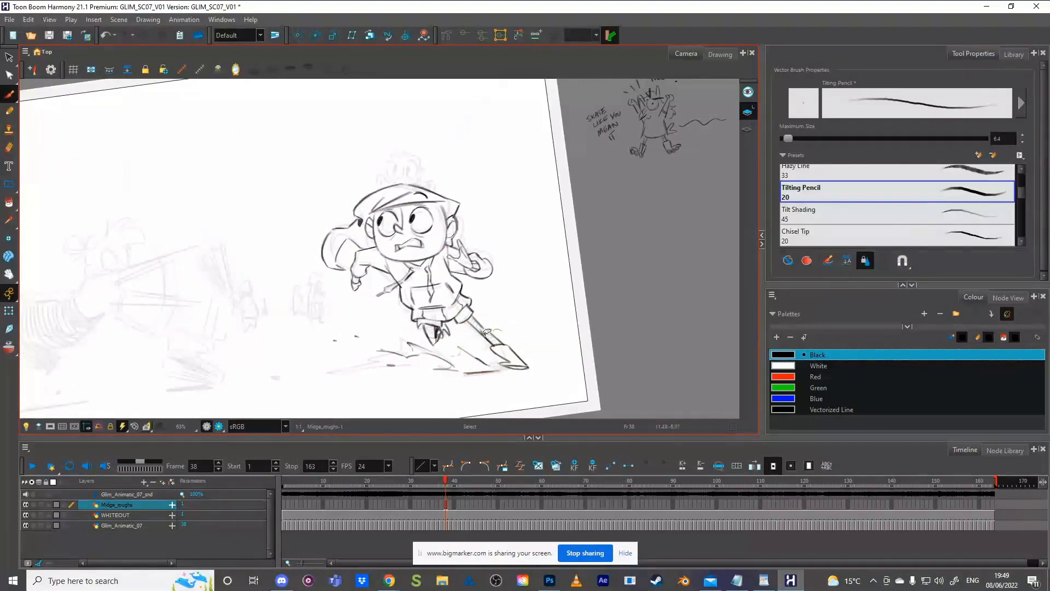
drag(490, 342, 512, 316)
key(Delete)
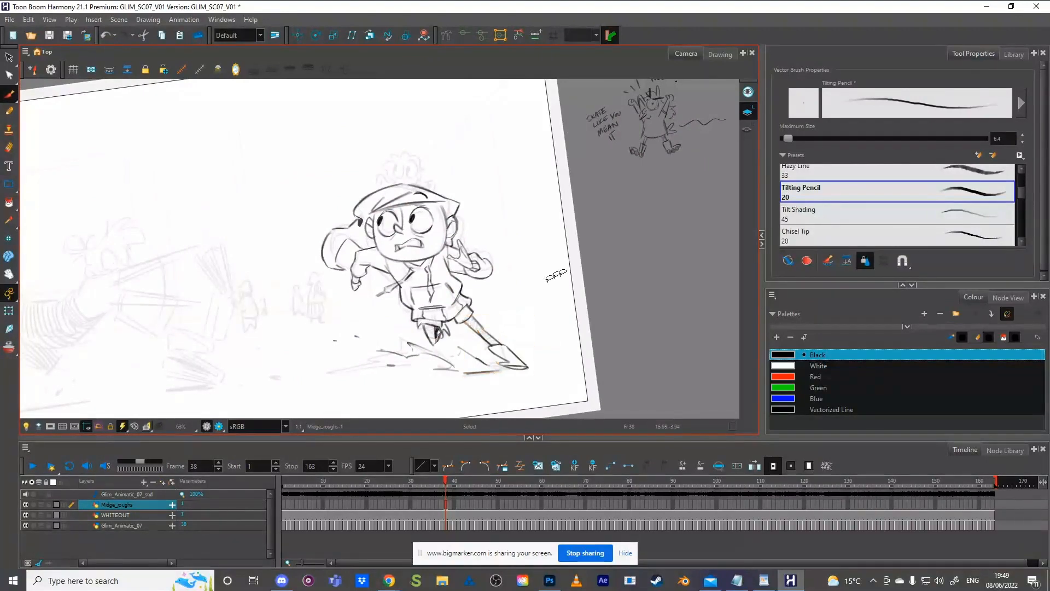
drag(556, 328, 560, 333)
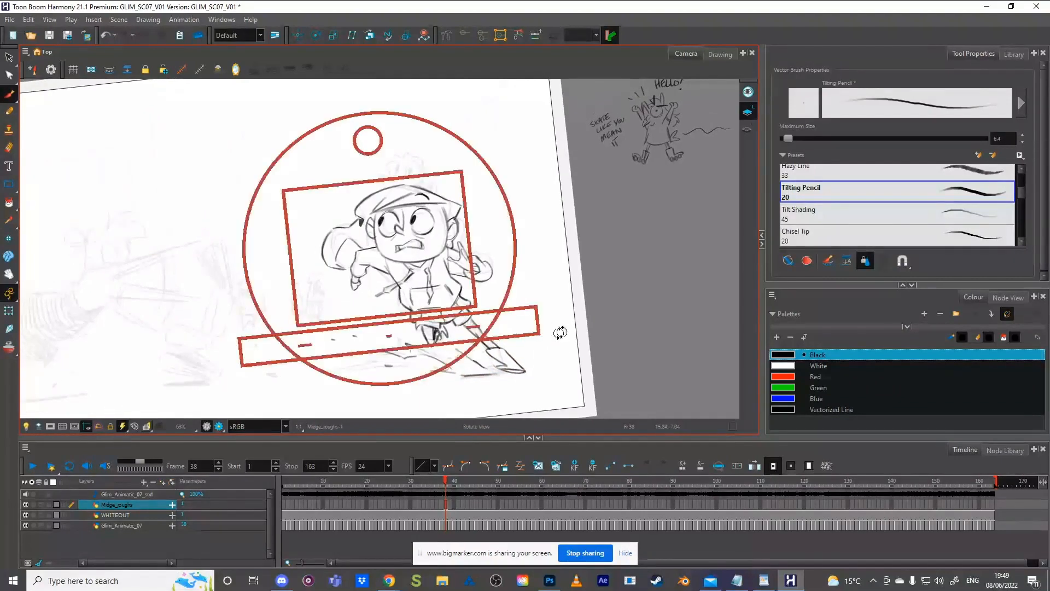
drag(513, 251, 527, 265)
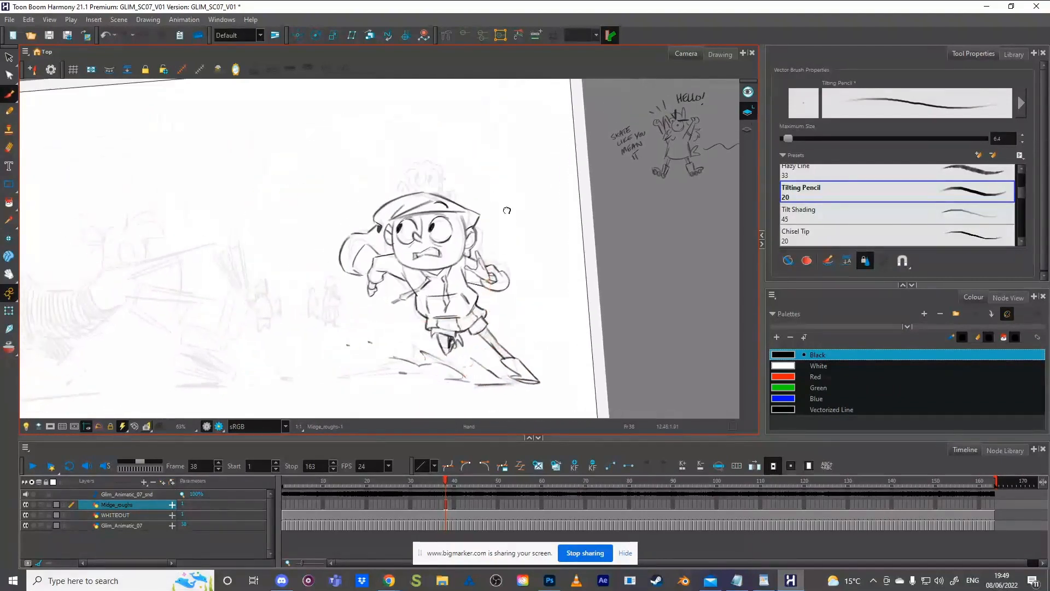
Step: Set up an empty cel at frame 39 on the Midge_roughs layer and compare it with the pose at frame 38
click(451, 504)
key(F5)
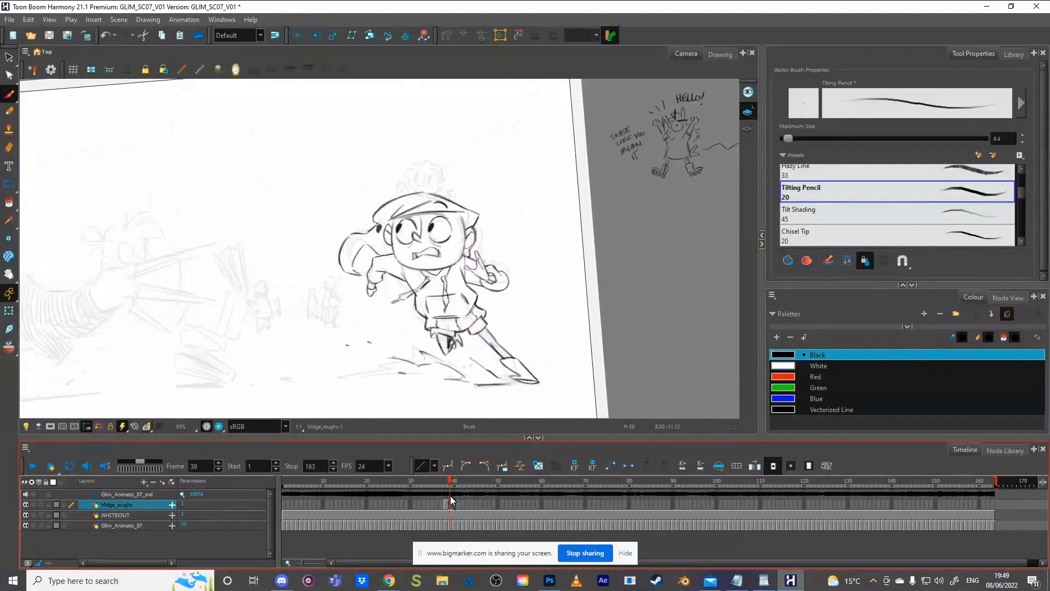
mouse_move(451, 481)
mouse_down()
mouse_move(471, 475)
mouse_move(445, 483)
mouse_up()
click(452, 502)
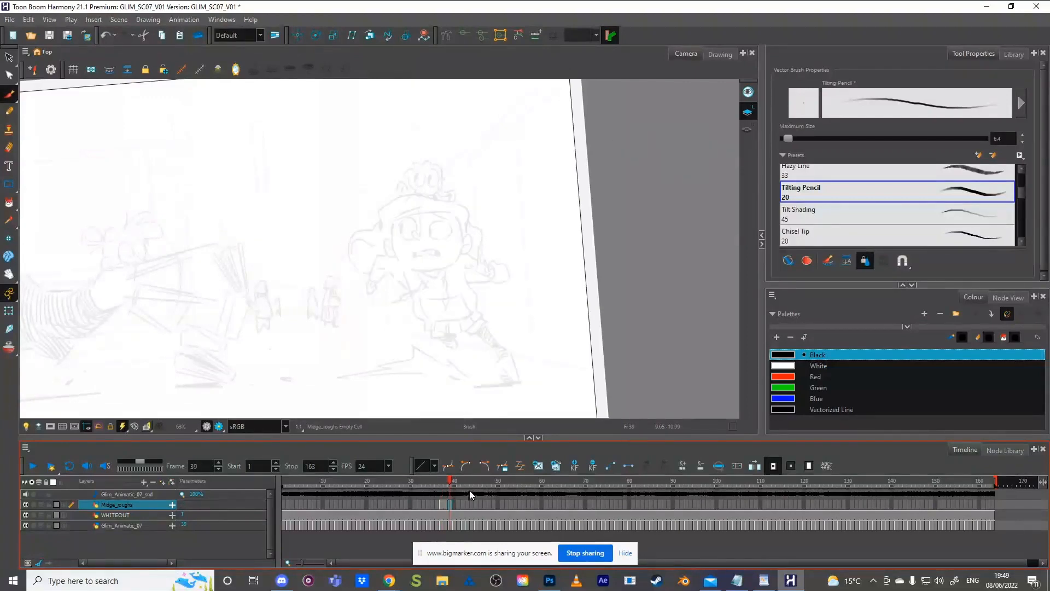
key(comma)
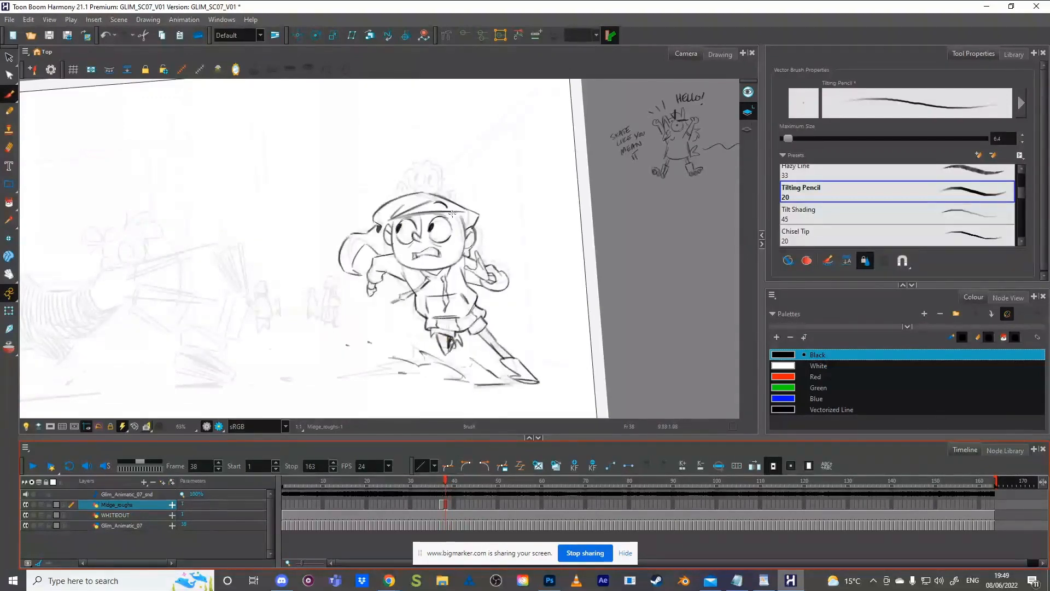
key(period)
Step: Sketch the rounded head outline over the animatic at frame 39 and start the hand beside the cheek
mouse_move(411, 279)
mouse_down()
mouse_move(394, 230)
mouse_move(463, 220)
mouse_up()
mouse_move(425, 280)
mouse_down()
mouse_move(467, 270)
mouse_move(458, 279)
mouse_move(473, 223)
mouse_up()
drag(492, 279, 487, 249)
key(comma)
key(period)
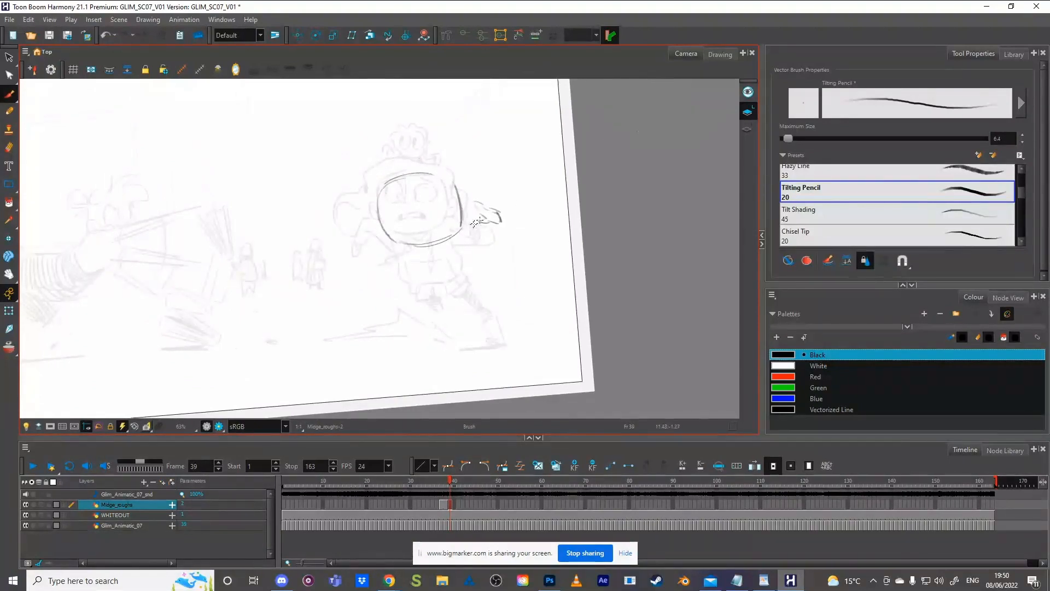
Step: Sketch the bent arm beside the jaw and the fist and forearm on the opposite side
drag(485, 240, 502, 227)
drag(462, 241, 494, 238)
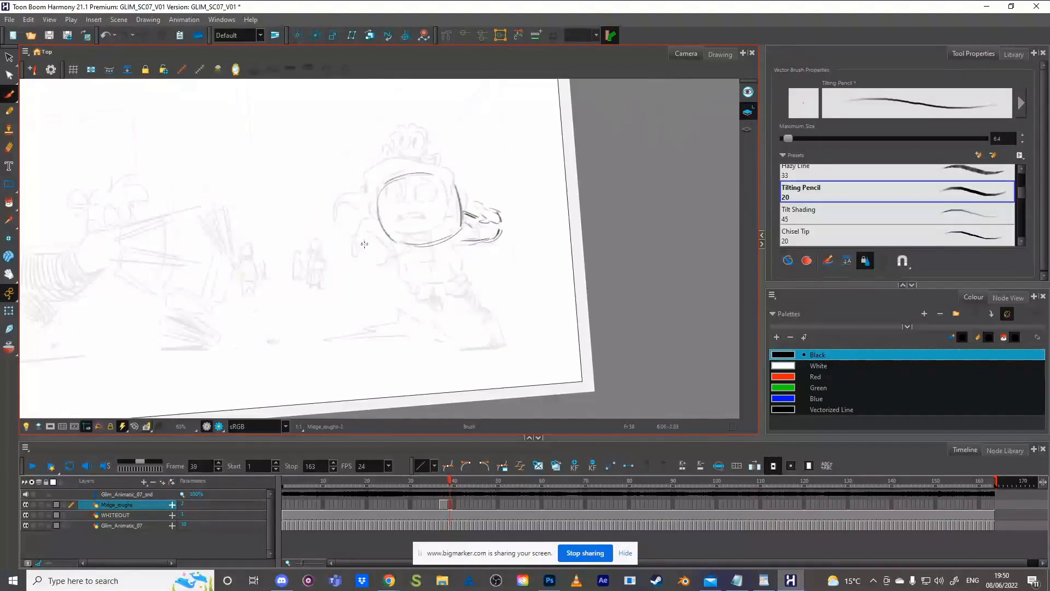
drag(365, 256, 375, 266)
mouse_move(381, 240)
mouse_down()
mouse_move(360, 268)
mouse_move(381, 266)
mouse_up()
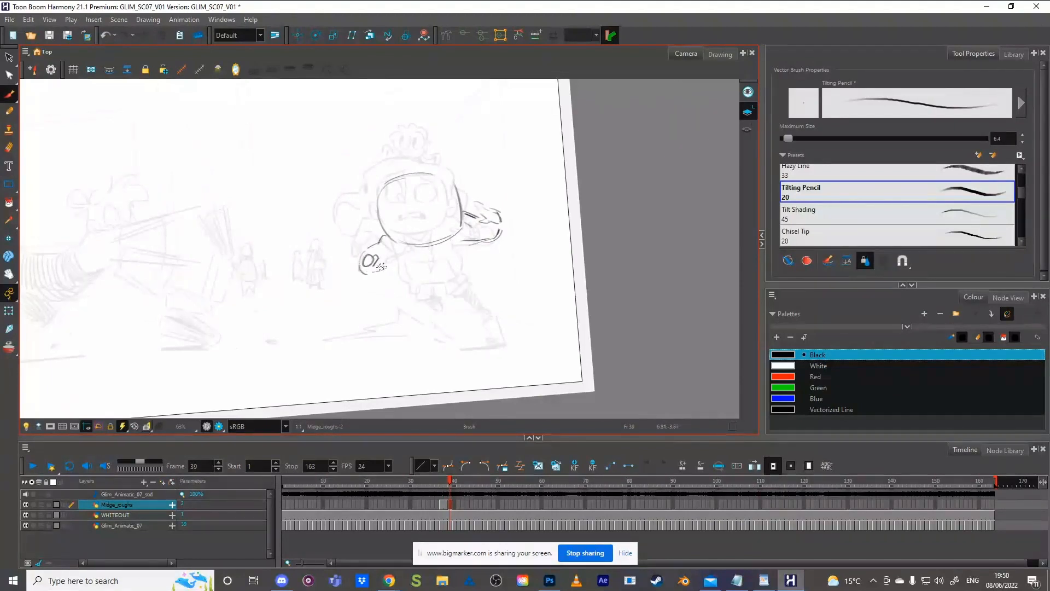
Step: Flip between frames 38 and 39 to compare the arms and delete the surplus stroke nearest the jaw
key(comma)
key(period)
key(comma)
key(period)
key(comma)
key(period)
drag(474, 217, 464, 225)
key(Delete)
Step: Compare the hand's position with frame 38 and delete the surplus stroke along its upper edge
key(comma)
key(period)
key(comma)
key(period)
key(comma)
key(period)
key(comma)
key(period)
key(comma)
key(period)
drag(494, 212, 504, 202)
key(Delete)
key(comma)
key(period)
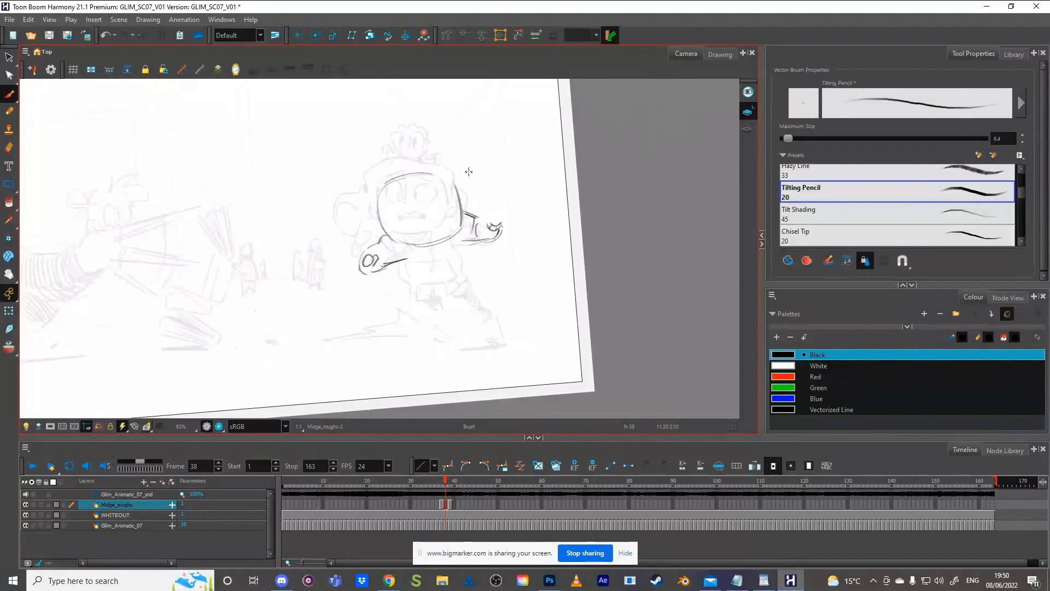
Step: Redraw the upper line of the bent arm beside the jaw and adjust it against frame 38
key(comma)
key(period)
key(comma)
key(period)
drag(464, 212, 481, 218)
key(alt+s)
drag(470, 212, 458, 205)
click(487, 191)
Step: Strengthen the cheek and jaw line of the head after comparing it with frame 38
key(comma)
key(period)
key(comma)
key(period)
mouse_move(378, 196)
mouse_down()
mouse_move(392, 242)
mouse_move(384, 234)
mouse_move(441, 239)
mouse_up()
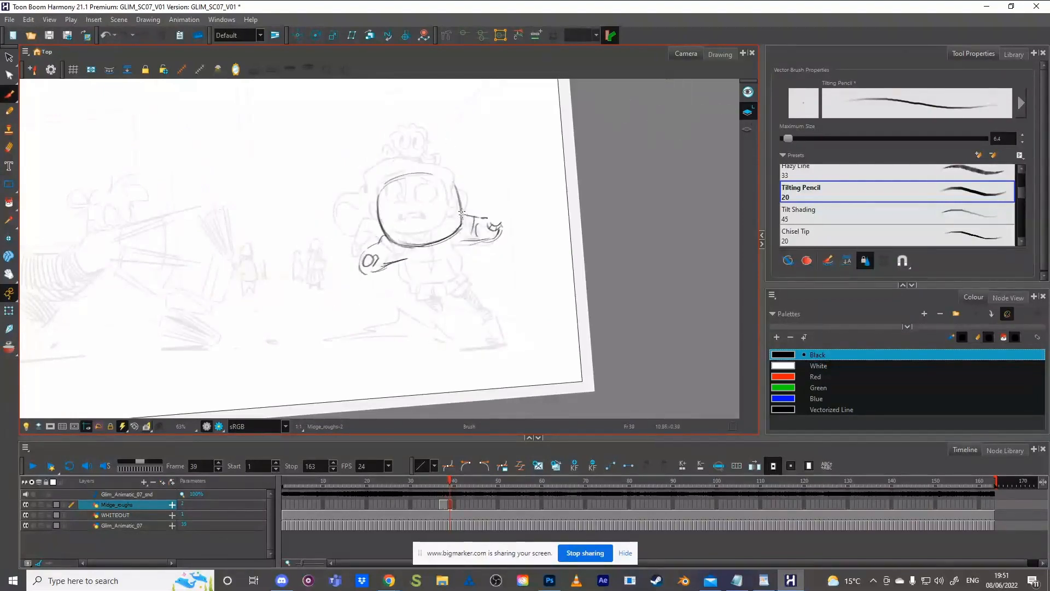
Step: Draw an ear on each side of the head
drag(459, 187, 462, 203)
key(alt+s)
drag(464, 190, 463, 212)
mouse_move(378, 196)
mouse_down()
mouse_move(369, 214)
mouse_move(382, 225)
mouse_up()
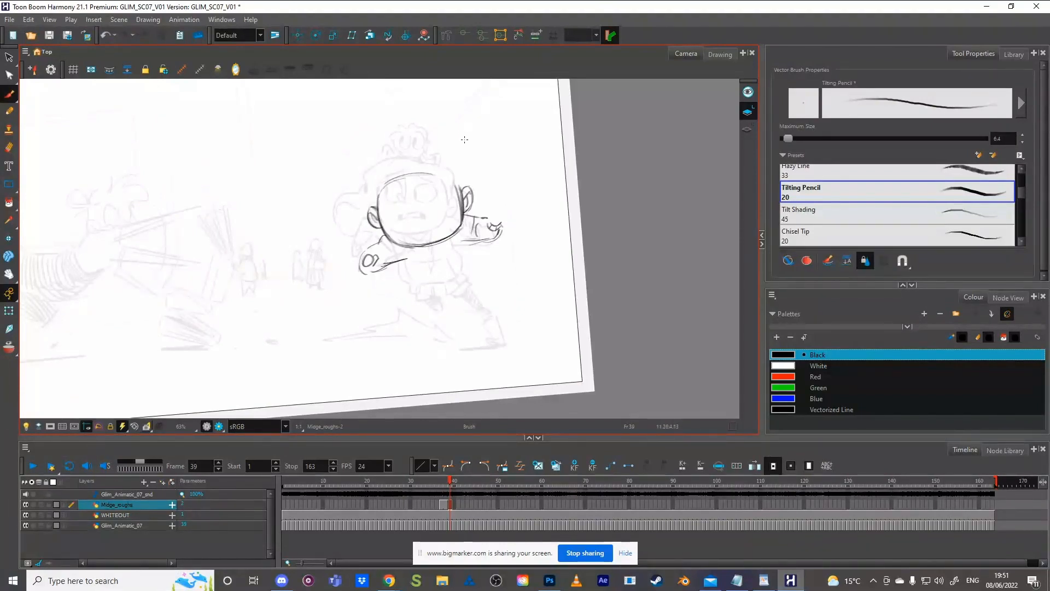
Step: Delete the ear above the bent arm, redraw it smaller and reposition it against the cheek
key(.)
key(.)
key(.)
mouse_move(478, 200)
mouse_down()
mouse_move(481, 211)
mouse_move(477, 186)
mouse_up()
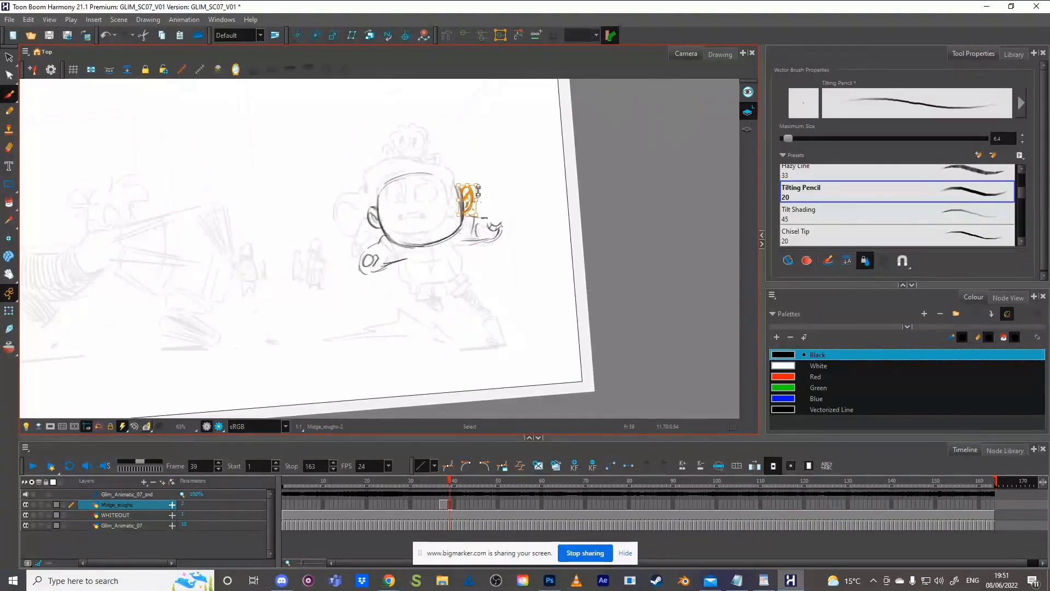
key(Delete)
click(462, 201)
key(Delete)
key(alt+s)
mouse_move(470, 191)
mouse_down()
mouse_move(481, 211)
mouse_move(474, 200)
mouse_up()
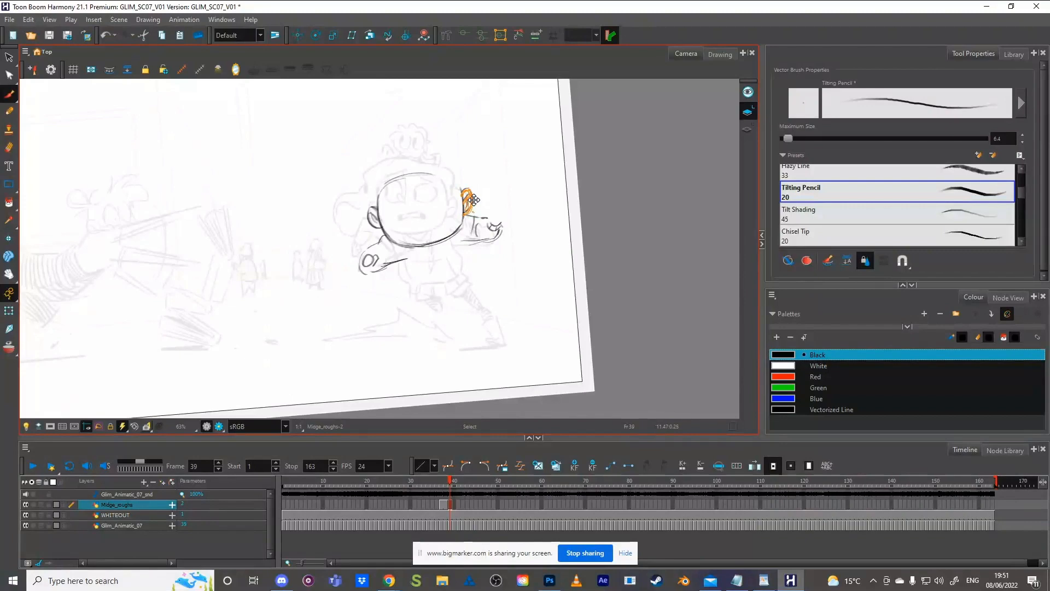
click(502, 172)
Step: Compare with frame 38 and shift the head outline and ears slightly away from the bent arm
key(comma)
key(period)
key(comma)
key(period)
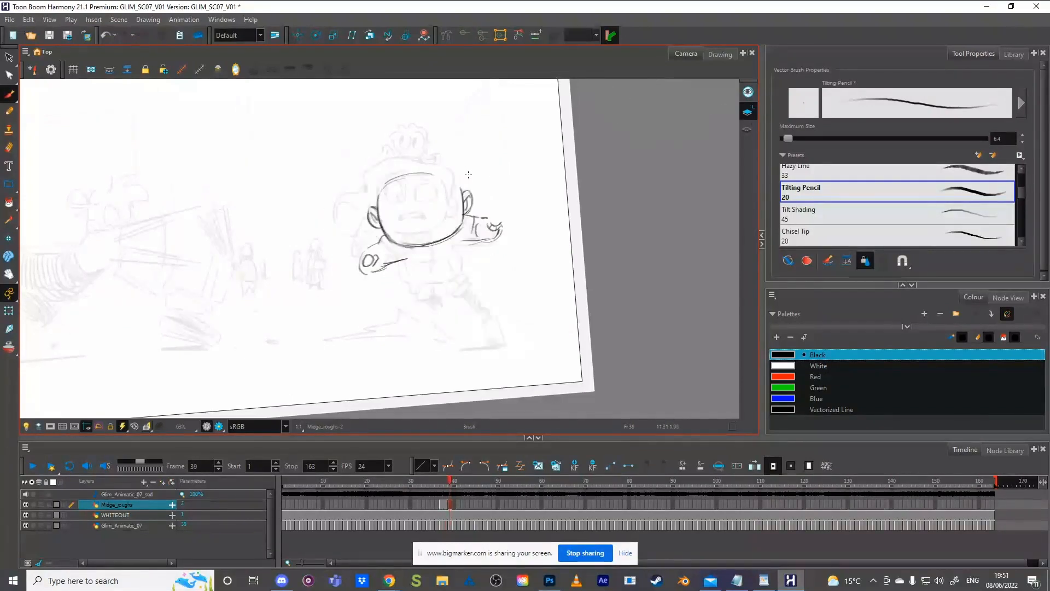
mouse_move(461, 211)
mouse_down()
mouse_move(429, 249)
mouse_move(388, 224)
mouse_move(418, 121)
mouse_move(461, 201)
mouse_move(426, 211)
mouse_up()
key(alt+b)
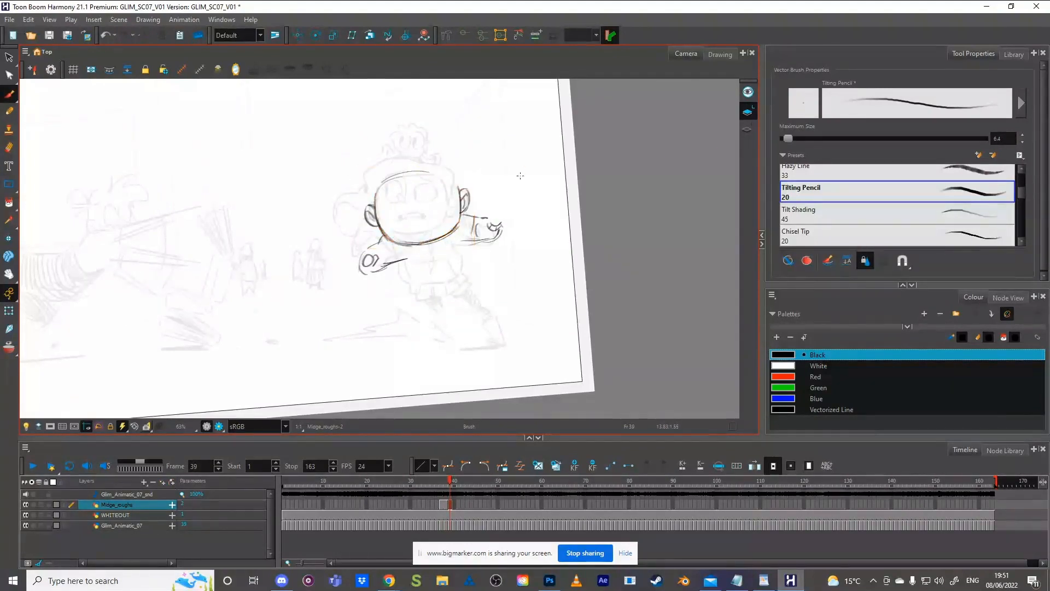
Step: Delete the bent arm beside the jaw and replace it with an arm stretched outward
key(comma)
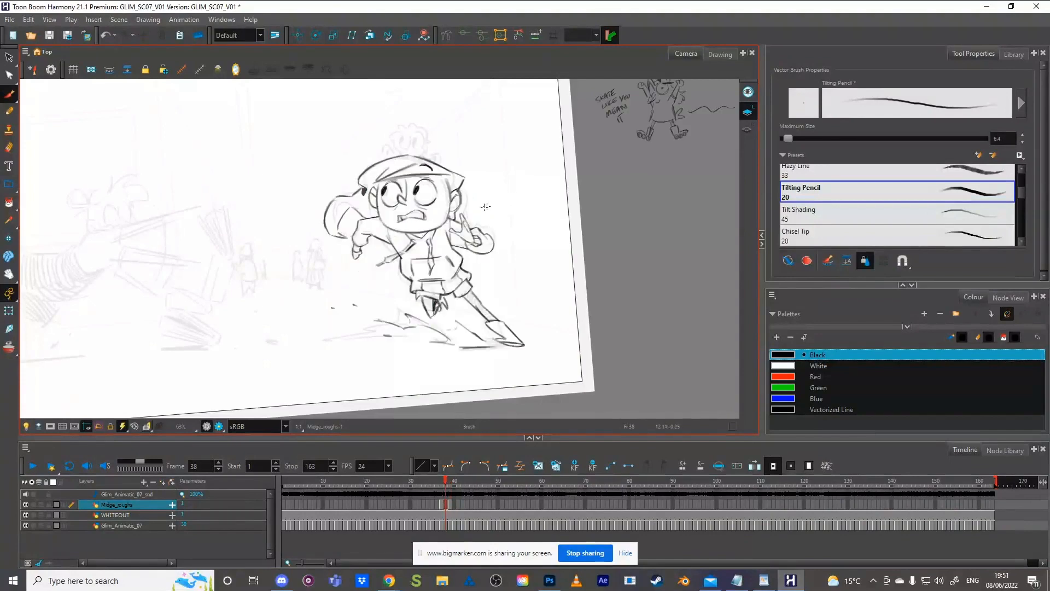
key(period)
mouse_move(470, 210)
mouse_down()
mouse_move(522, 214)
mouse_move(499, 204)
mouse_move(509, 203)
mouse_move(506, 221)
mouse_move(459, 244)
mouse_up()
key(Delete)
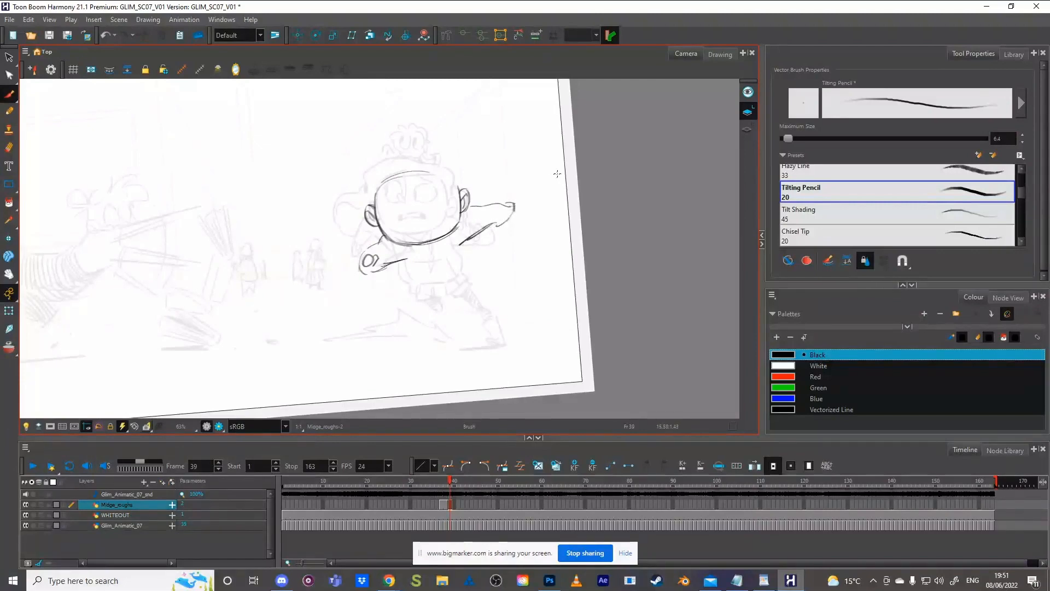
Step: Compare with frame 38, refine the outstretched arm's sleeve strokes and draw an open hand at its end
key(comma)
key(period)
key(comma)
key(period)
key(comma)
key(period)
key(comma)
key(period)
key(ctrl+z)
drag(486, 224, 496, 222)
key(ctrl+z)
drag(484, 211, 474, 223)
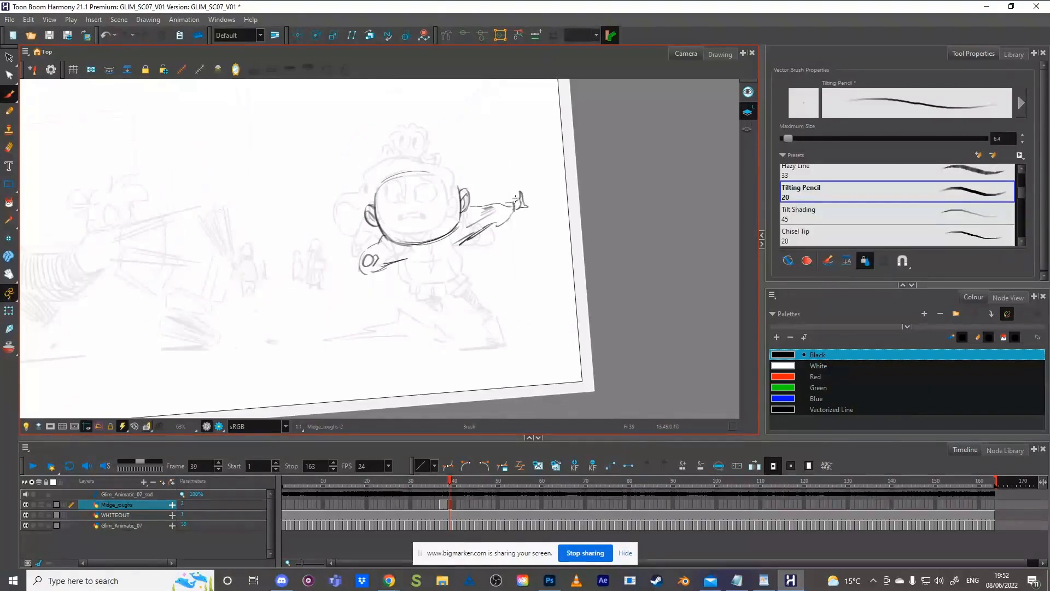
mouse_move(529, 189)
mouse_down()
mouse_move(511, 193)
mouse_move(510, 215)
mouse_move(524, 202)
mouse_up()
Step: Delete the stray stroke beneath the outstretched arm and redraw the sleeve's lower edge
key(alt+b)
drag(492, 224, 515, 210)
ctrl+click(504, 222)
key(Delete)
drag(511, 217, 481, 235)
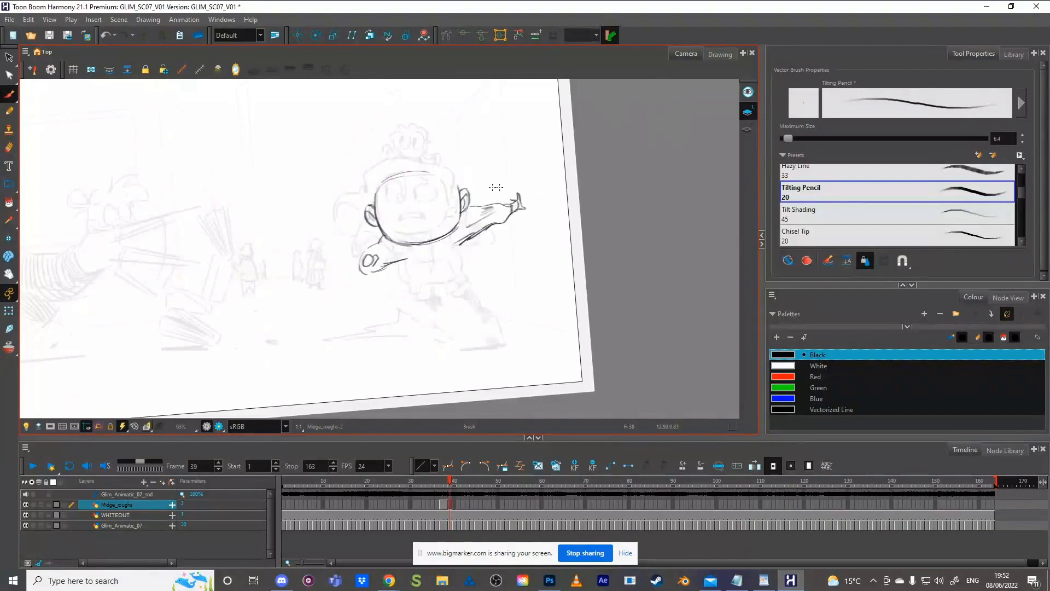
Step: Draw the shoulder and upper body line below the ear on the outstretched-arm side, comparing against frame 38
drag(464, 215, 465, 238)
key(comma)
key(period)
key(comma)
key(period)
key(comma)
key(period)
key(comma)
key(period)
Step: Draw the near arm's shoulder line under the jaw and the jacket's front opening
drag(401, 252, 420, 250)
key(comma)
key(period)
key(comma)
key(period)
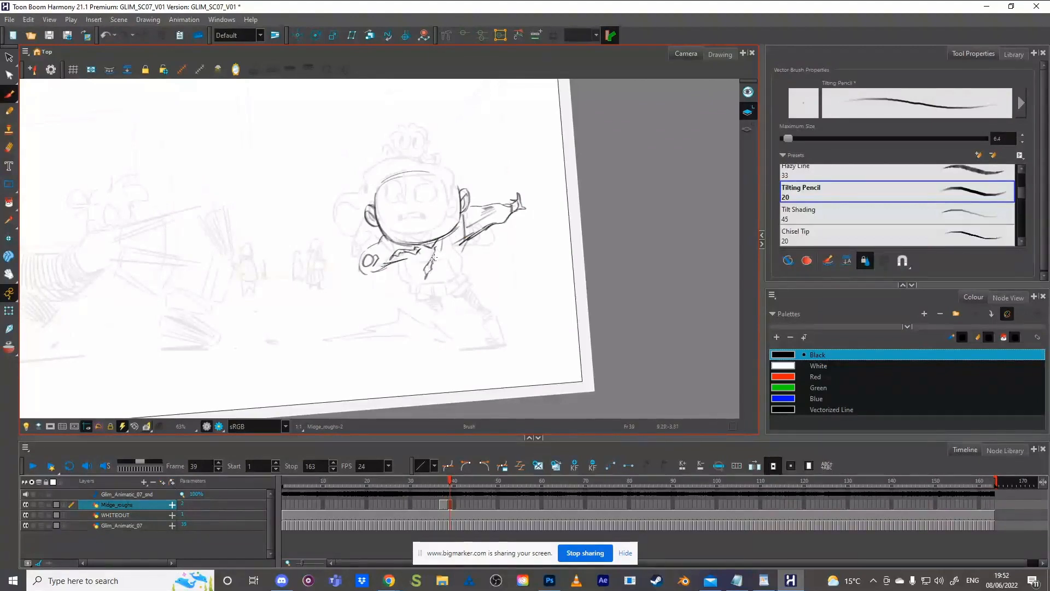
key(comma)
key(period)
Step: Draw the curved lower edge of the torso beneath the jacket's front opening
mouse_move(414, 265)
mouse_down()
mouse_move(436, 287)
mouse_move(413, 277)
mouse_move(457, 281)
mouse_up()
key(comma)
key(period)
mouse_move(419, 263)
mouse_down()
mouse_move(432, 293)
mouse_move(465, 271)
mouse_move(418, 257)
mouse_move(446, 294)
mouse_move(468, 262)
mouse_move(429, 273)
mouse_move(418, 266)
mouse_move(437, 293)
mouse_up()
drag(436, 285, 436, 284)
key(alt+b)
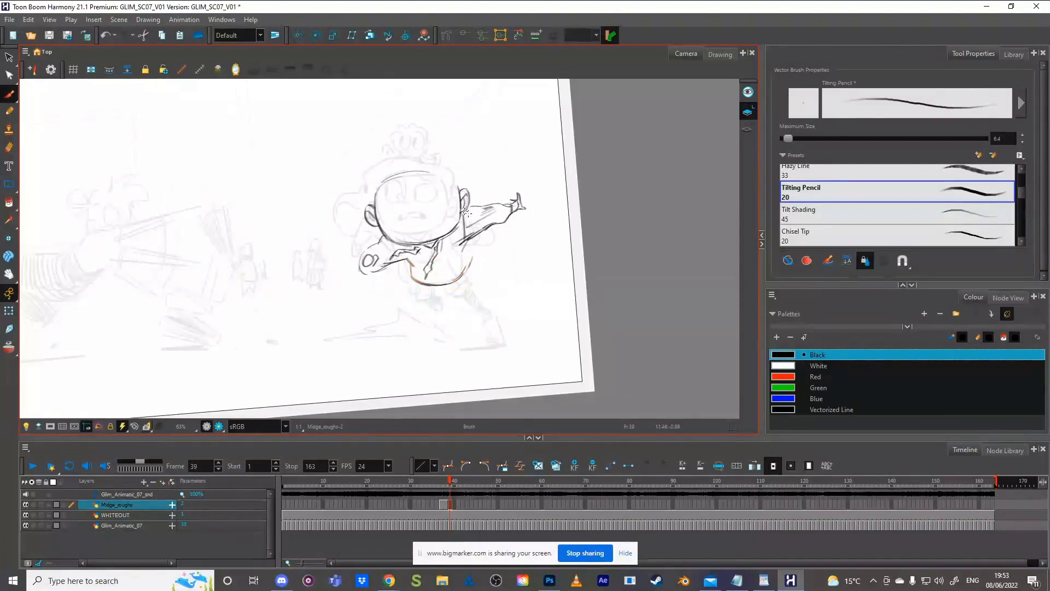
Step: Flip between frames 38 and 39 and delete the stroke at the torso's side below the outstretched arm
key(comma)
key(period)
key(period)
key(comma)
key(period)
key(comma)
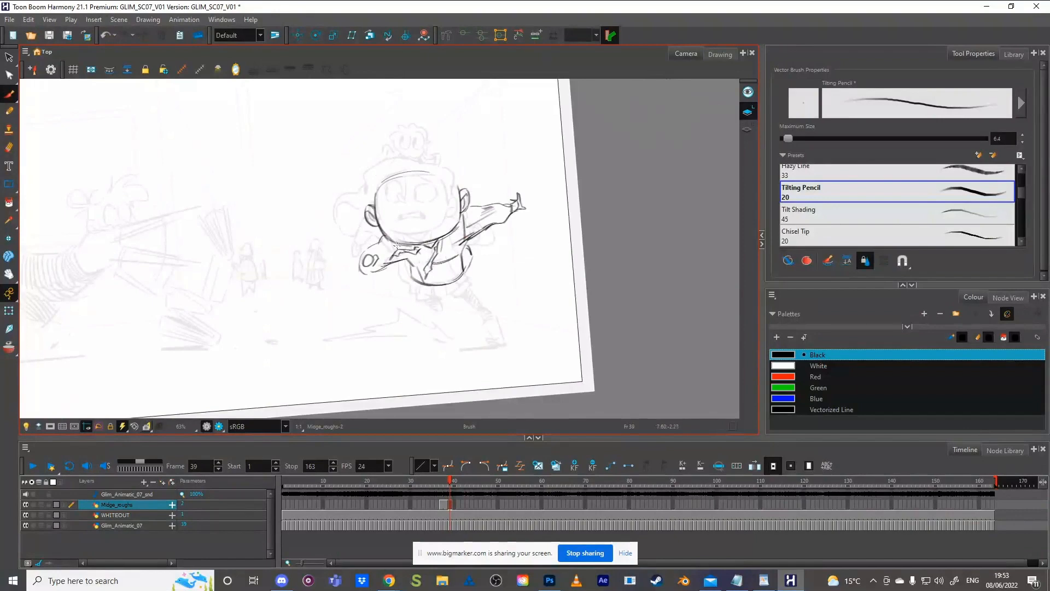
key(period)
key(comma)
ctrl+click(470, 252)
key(Delete)
Step: Reshape the curved stroke at the torso's side to fit the pose
key(comma)
key(period)
key(period)
key(comma)
ctrl+click(473, 252)
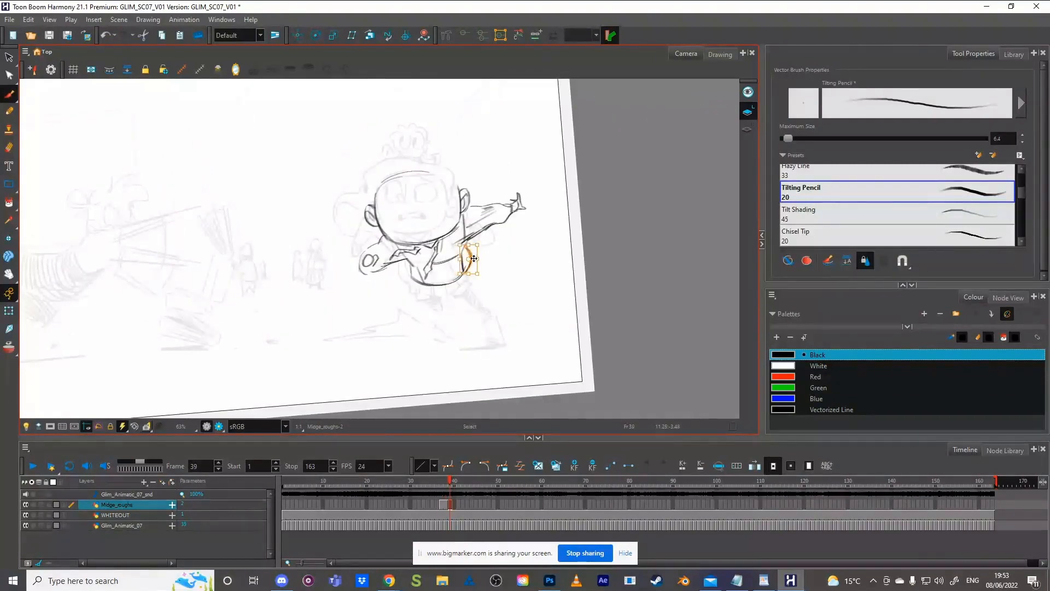
drag(476, 269, 478, 265)
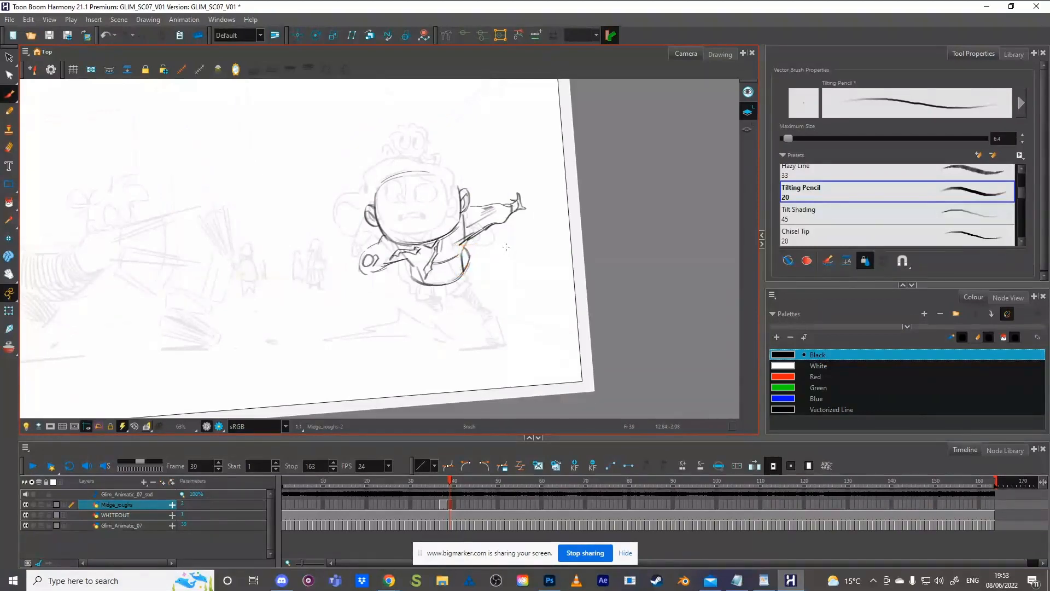
Step: Draw the jacket's hem band under the torso and narrow it to fit the waist
key(comma)
key(period)
key(comma)
key(period)
key(comma)
key(period)
drag(418, 291, 465, 286)
drag(449, 238, 451, 250)
key(alt+s)
click(414, 291)
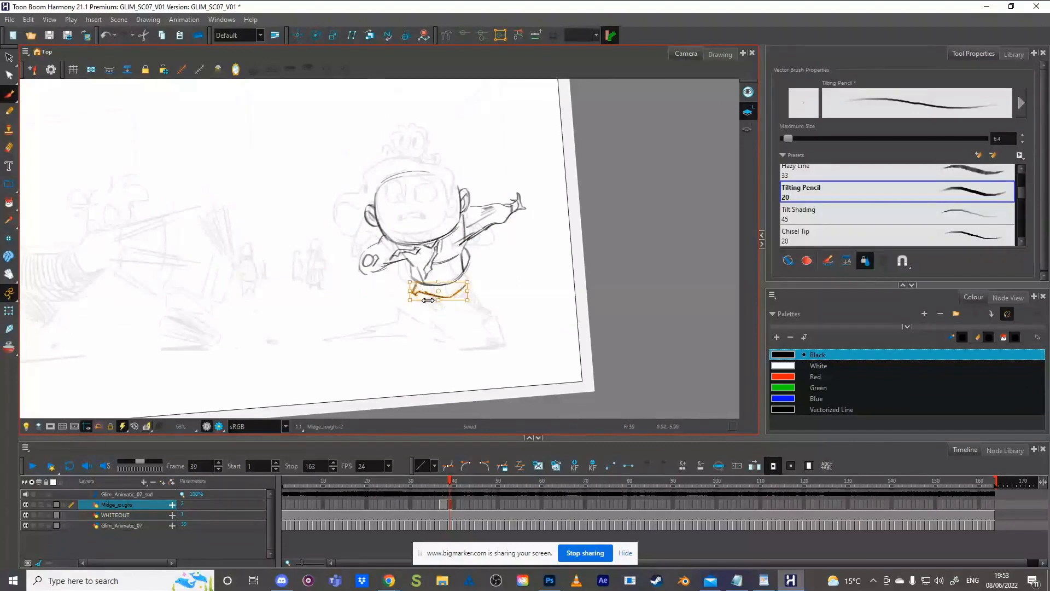
mouse_move(411, 300)
mouse_down()
mouse_move(448, 281)
mouse_move(439, 297)
mouse_up()
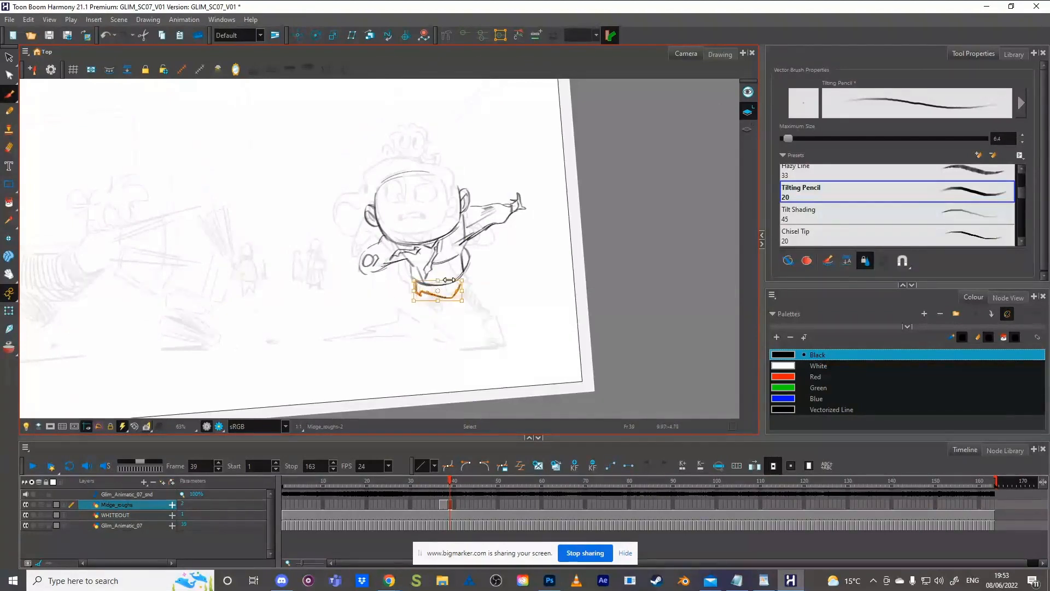
click(444, 294)
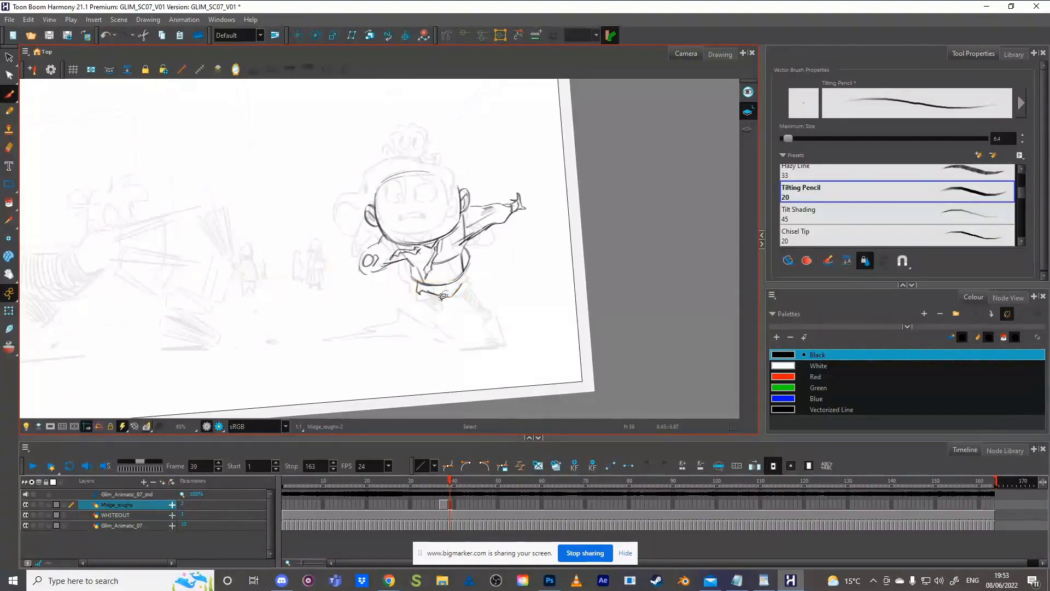
Step: Draw the jacket's flared corner at the hip and compare it with frame 38
click(464, 295)
mouse_move(453, 290)
mouse_down()
mouse_move(436, 297)
mouse_move(474, 278)
mouse_up()
key(.)
key(.)
key(.)
key(period)
key(comma)
key(period)
key(comma)
key(period)
key(comma)
key(period)
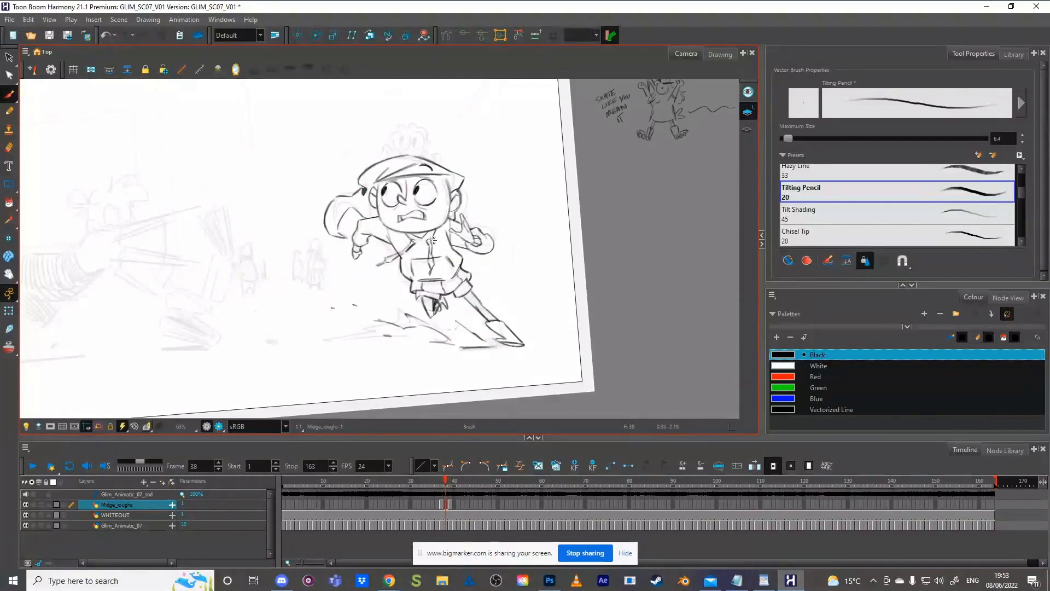
Step: Draw the supporting leg straight down from the hem, with a foot at its end
key(comma)
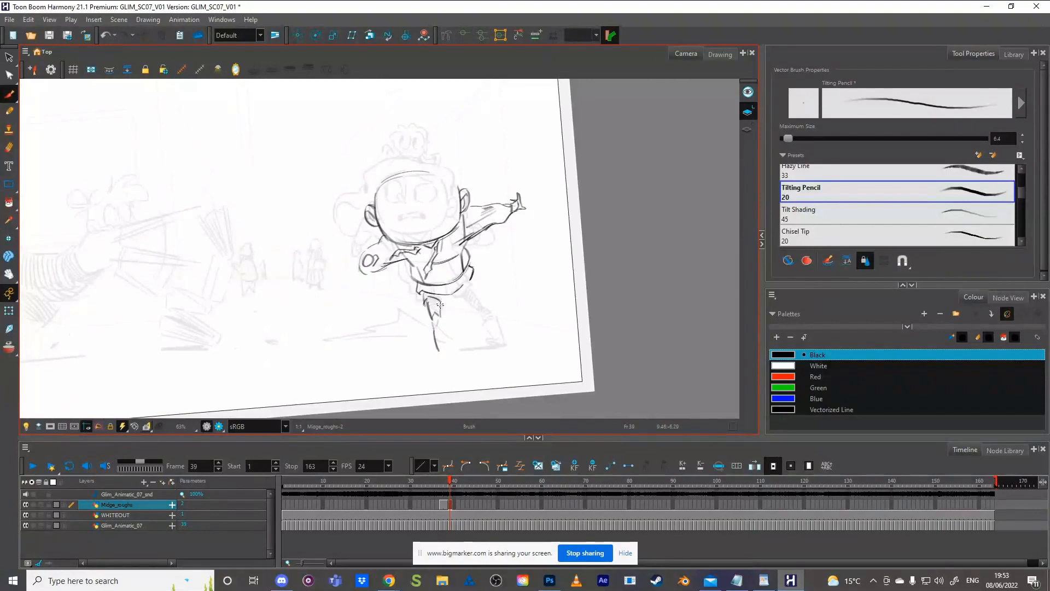
drag(441, 322, 448, 350)
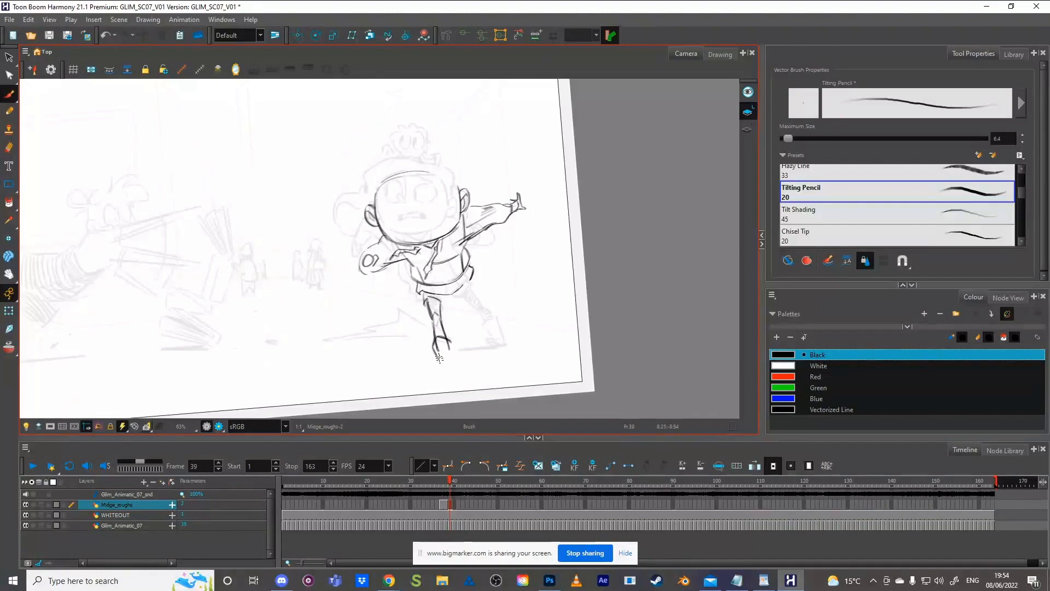
mouse_move(425, 359)
mouse_down()
mouse_move(456, 374)
mouse_move(452, 343)
mouse_up()
key(comma)
key(period)
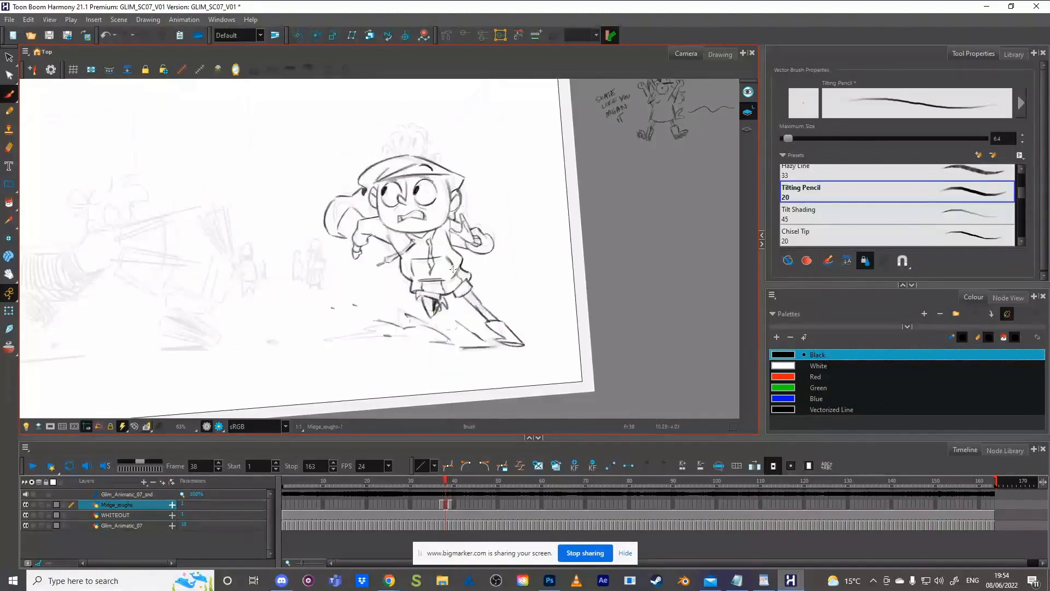
Step: Select the supporting leg's lower part and move it down to lengthen the leg
mouse_move(422, 341)
mouse_down()
mouse_move(462, 333)
mouse_move(468, 379)
mouse_move(486, 361)
mouse_up()
click(485, 359)
mouse_move(457, 318)
mouse_down()
mouse_move(430, 312)
mouse_move(464, 377)
mouse_move(469, 366)
mouse_move(464, 379)
mouse_up()
click(483, 361)
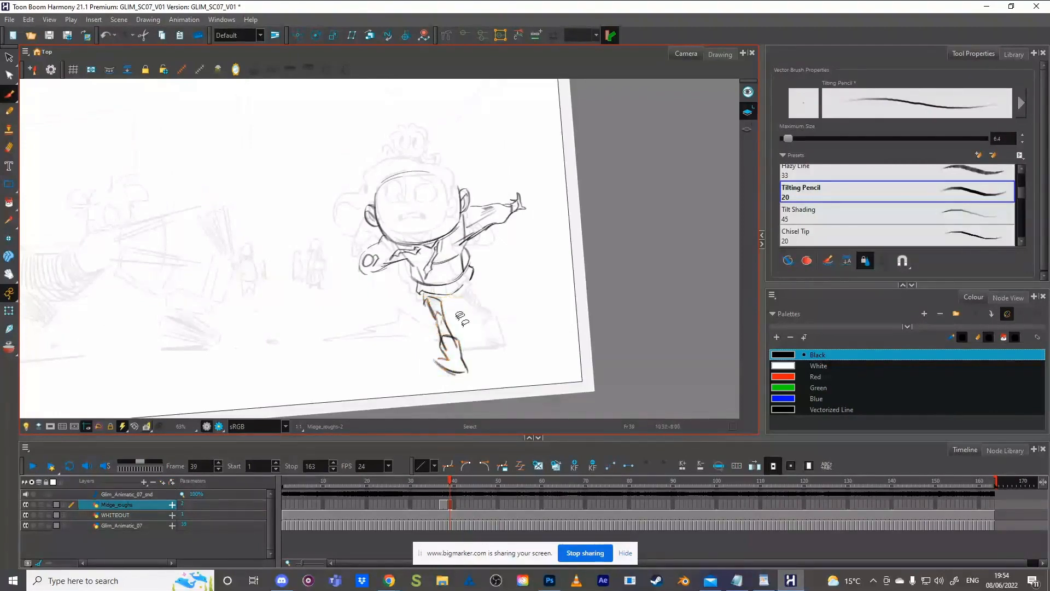
Step: Adjust the strokes where the supporting leg meets the jacket hem and rotate them into place
click(430, 302)
click(434, 313)
click(436, 313)
click(461, 308)
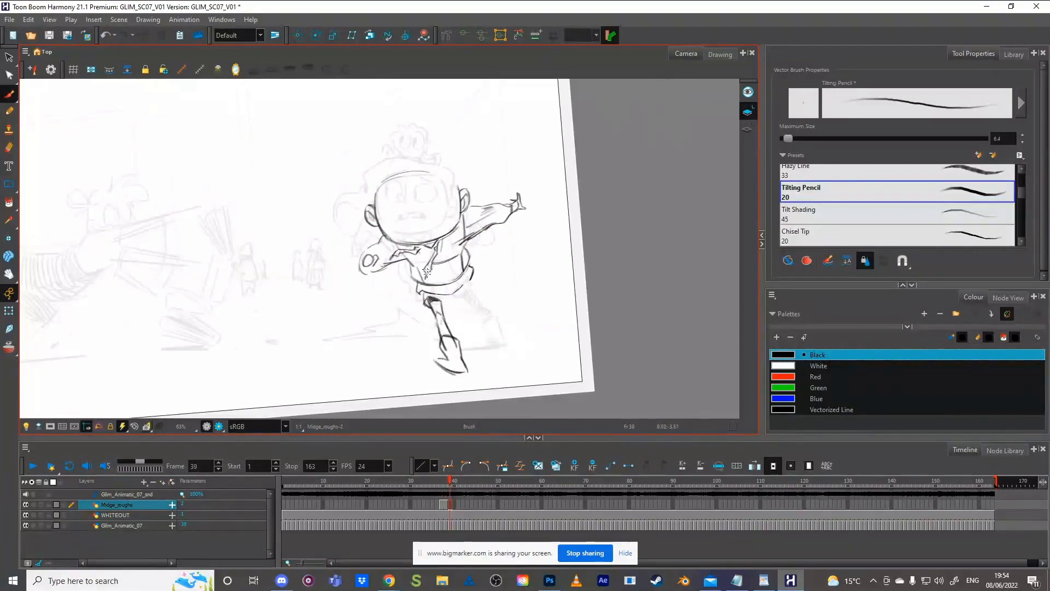
click(438, 294)
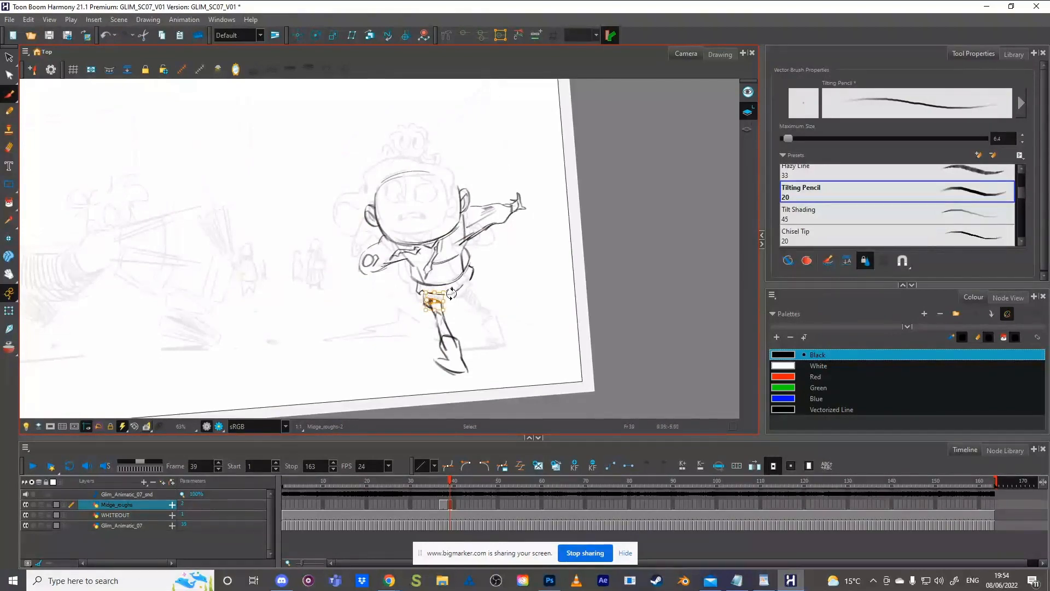
click(469, 290)
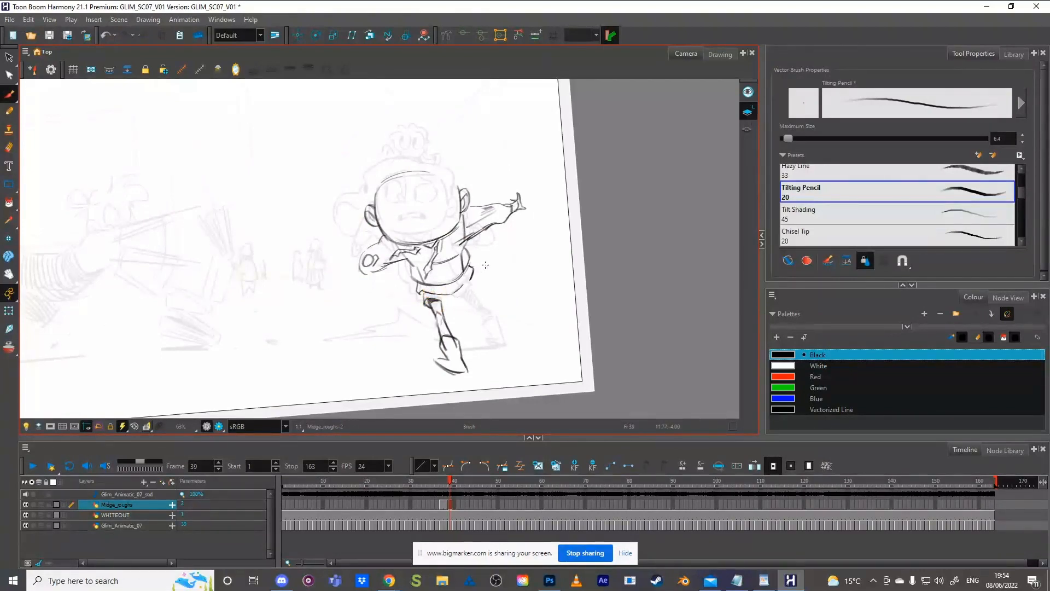
Step: Strengthen the cuff at the top of the supporting leg, comparing against frame 38
key(comma)
key(period)
drag(444, 302, 440, 305)
key(comma)
key(period)
key(comma)
key(period)
click(445, 301)
Step: Try an extra stroke along the jacket hem near the flared hip corner
ctrl+click(477, 282)
key(comma)
key(period)
key(comma)
key(period)
mouse_move(461, 285)
mouse_down()
mouse_move(438, 291)
mouse_move(461, 287)
mouse_up()
key(ctrl+z)
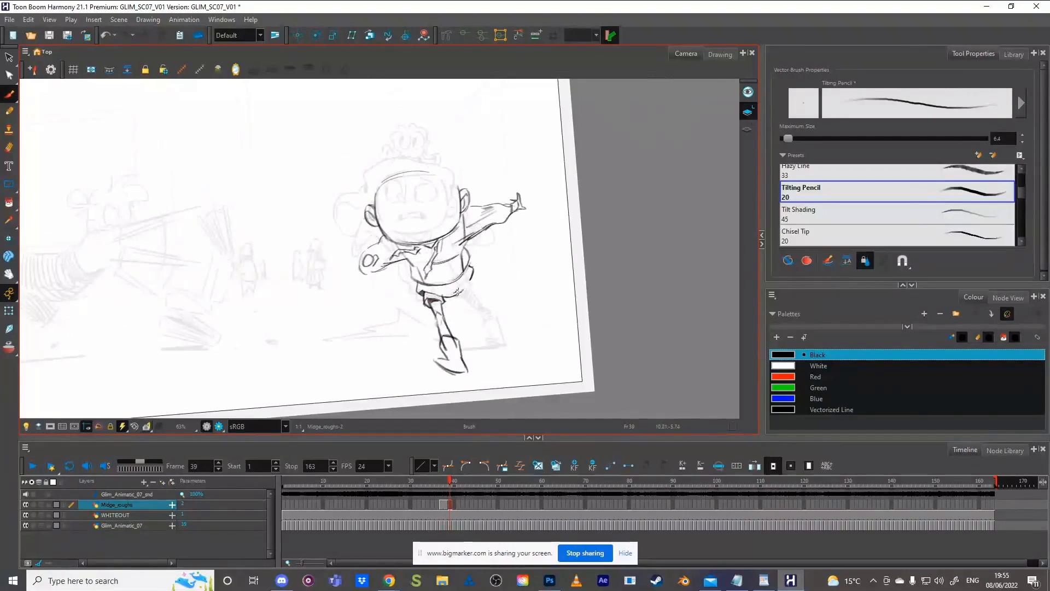
Step: Compare with frame 38 and try a new stroke around the flared hip corner
key(comma)
key(period)
key(comma)
key(period)
key(comma)
key(period)
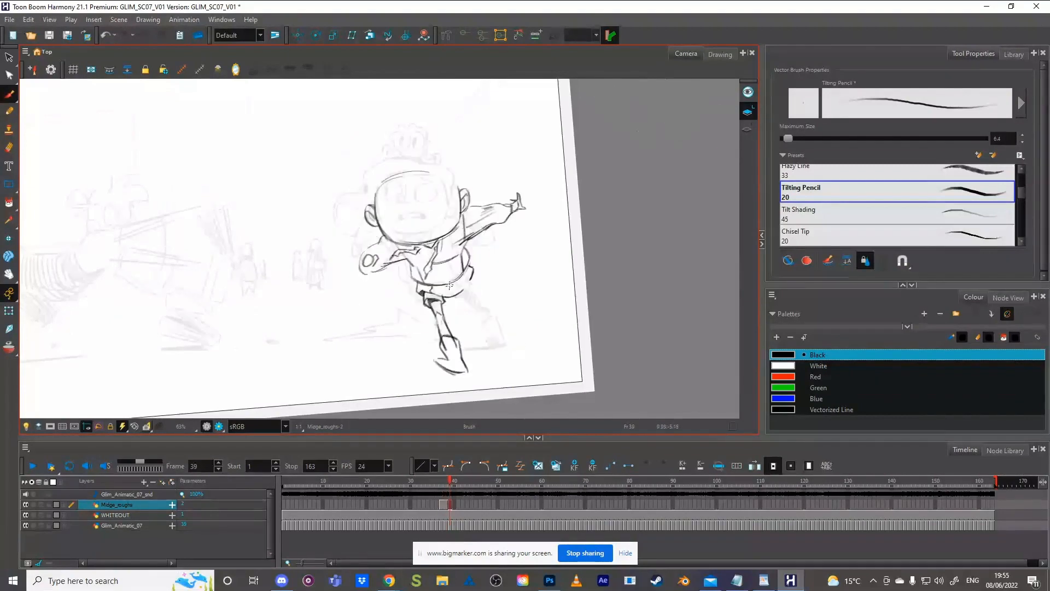
key(comma)
key(period)
key(comma)
key(period)
drag(476, 269, 485, 275)
key(ctrl+z)
key(ctrl+z)
Step: Redraw the torso's side down to the hip, delete the surplus stroke and close the flared hem corner
drag(471, 239, 470, 265)
key(comma)
key(period)
key(comma)
key(period)
ctrl+click(469, 266)
key(Delete)
ctrl+click(474, 271)
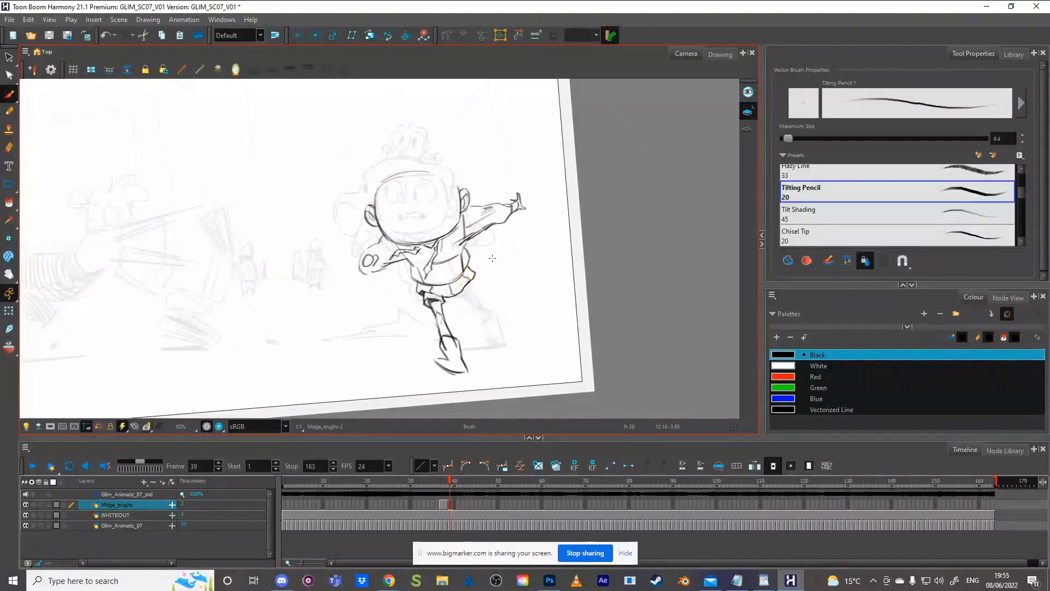
key(ctrl)
ctrl+click(473, 271)
key(Escape)
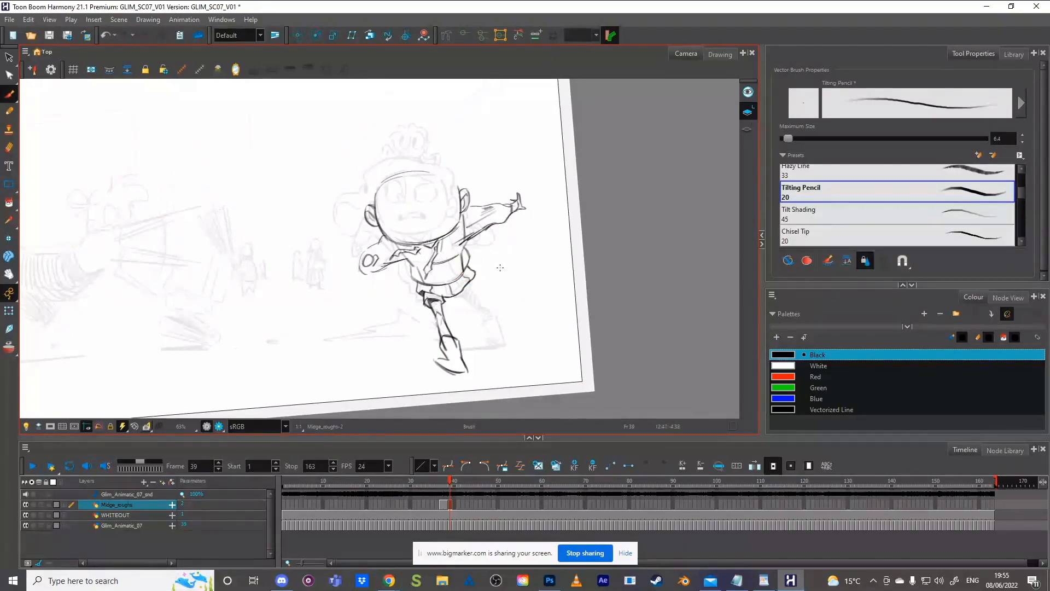
Step: Draw the raised rear leg's upper strokes below the hip corner, redraw them and adjust their position
key(comma)
key(period)
mouse_move(469, 285)
mouse_down()
mouse_move(481, 302)
mouse_move(472, 284)
mouse_up()
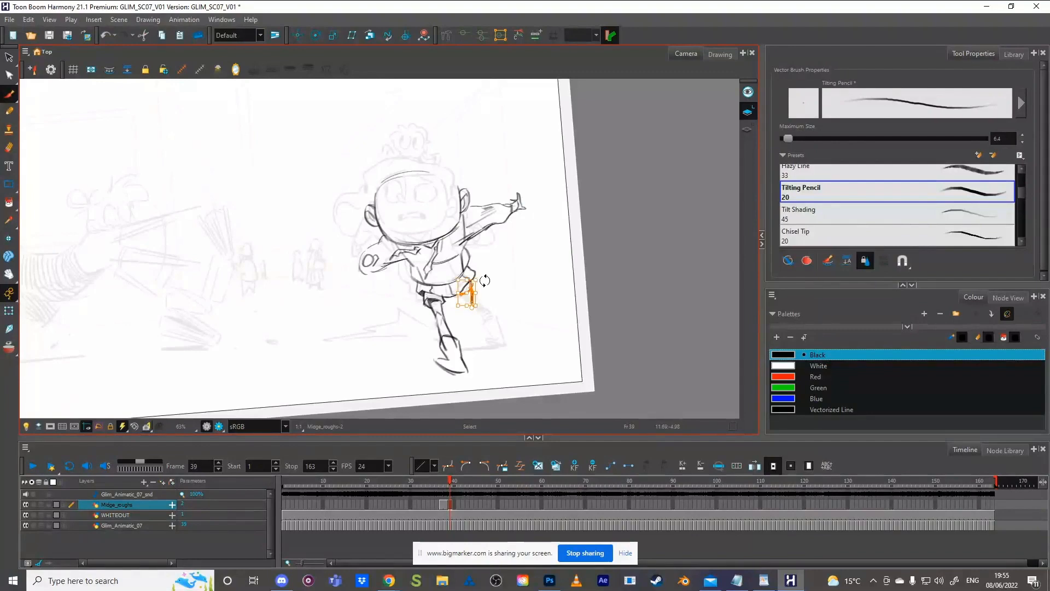
key(Delete)
key(alt+b)
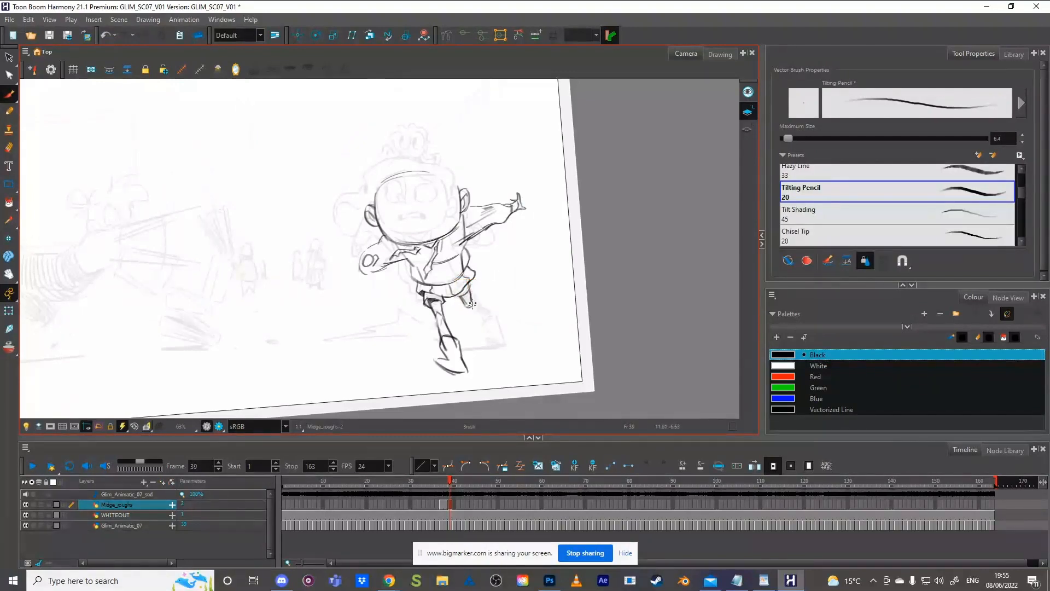
key(alt+s)
click(470, 283)
drag(488, 294, 478, 287)
click(491, 281)
Step: Sketch the short raised rear leg, then select and reposition its strokes while comparing with frame 38
key(alt+b)
drag(460, 305, 462, 310)
key(ctrl+z)
key(comma)
key(period)
key(comma)
key(period)
key(s)
mouse_move(462, 294)
mouse_down()
mouse_move(474, 320)
mouse_move(478, 301)
mouse_up()
key(alt+b)
key(comma)
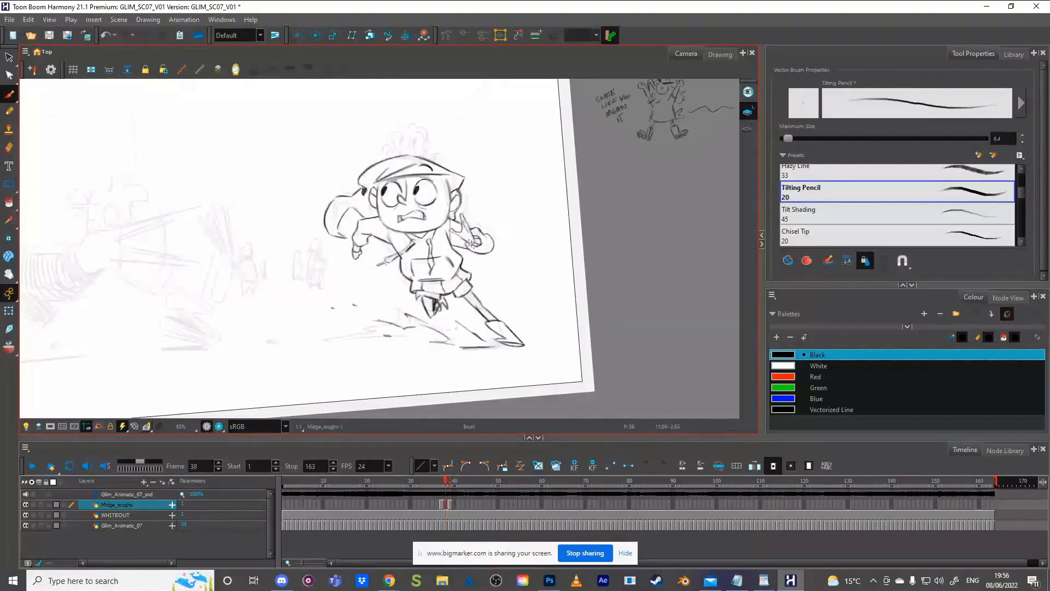
Step: Select the raised rear leg again, nudge it under the hip corner and check it against frame 38
key(period)
key(s)
mouse_move(469, 283)
mouse_down()
mouse_move(458, 299)
mouse_move(484, 288)
mouse_move(472, 281)
mouse_move(478, 302)
mouse_up()
key(alt+b)
key(comma)
key(period)
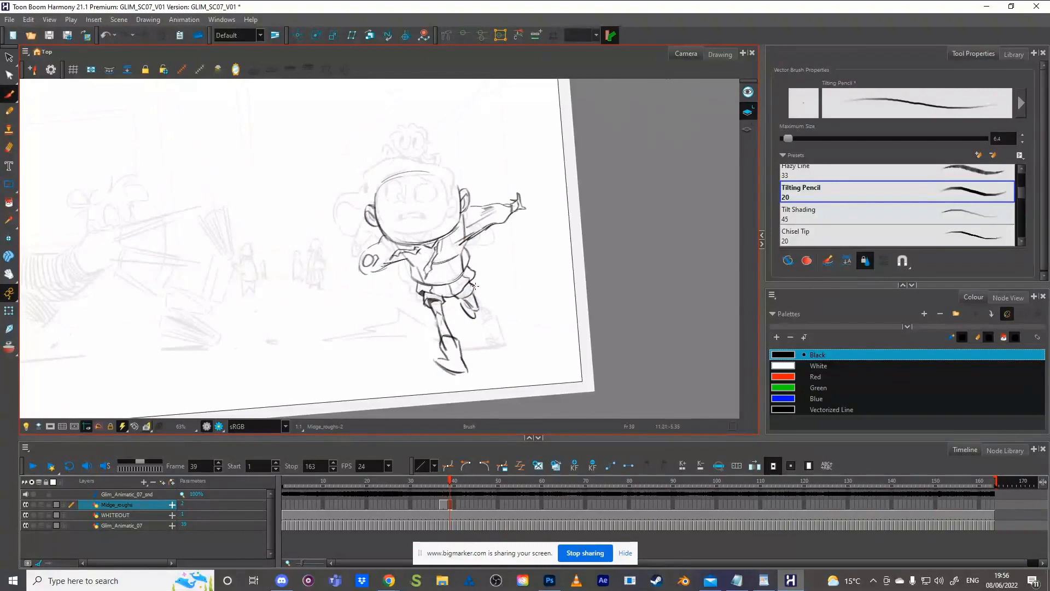
Step: Compare frame 39's pose with frame 38 and draw short strokes beside the supporting leg's knee
key(comma)
key(period)
key(comma)
key(period)
key(comma)
key(period)
key(comma)
key(period)
drag(469, 330, 478, 337)
key(comma)
key(period)
drag(472, 329, 461, 332)
drag(462, 331, 448, 322)
Step: Delete the surplus stroke at the flared hem corner and redraw the line above the raised rear leg
key(comma)
key(period)
key(comma)
key(period)
key(comma)
key(period)
key(comma)
key(period)
click(471, 284)
key(alt+s)
click(471, 282)
key(Delete)
key(alt+b)
key(comma)
key(period)
mouse_move(459, 296)
mouse_down()
mouse_move(474, 323)
mouse_move(477, 279)
mouse_move(462, 297)
mouse_up()
key(alt+b)
click(521, 261)
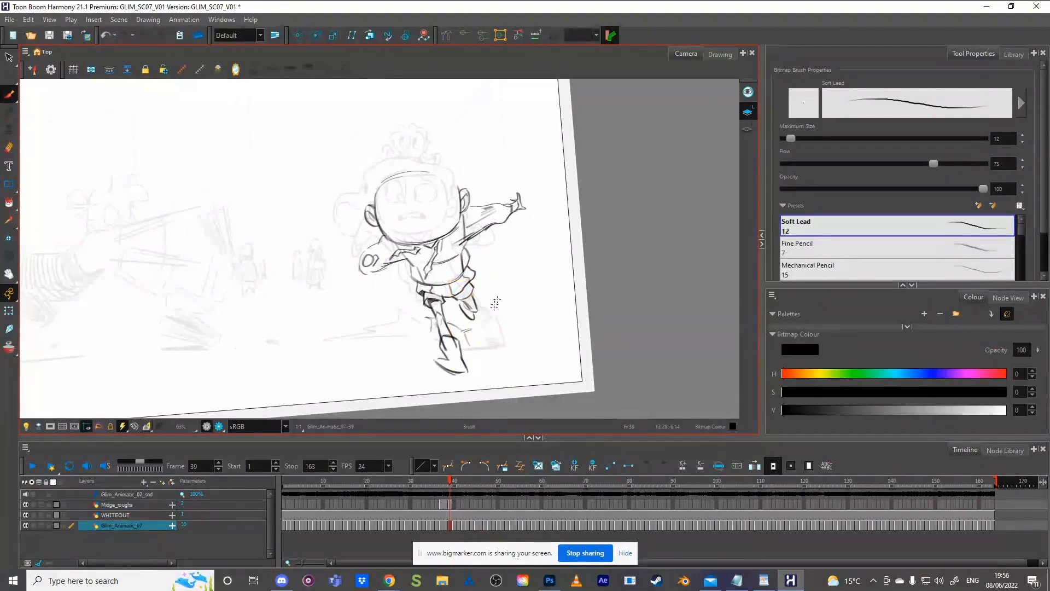
click(447, 503)
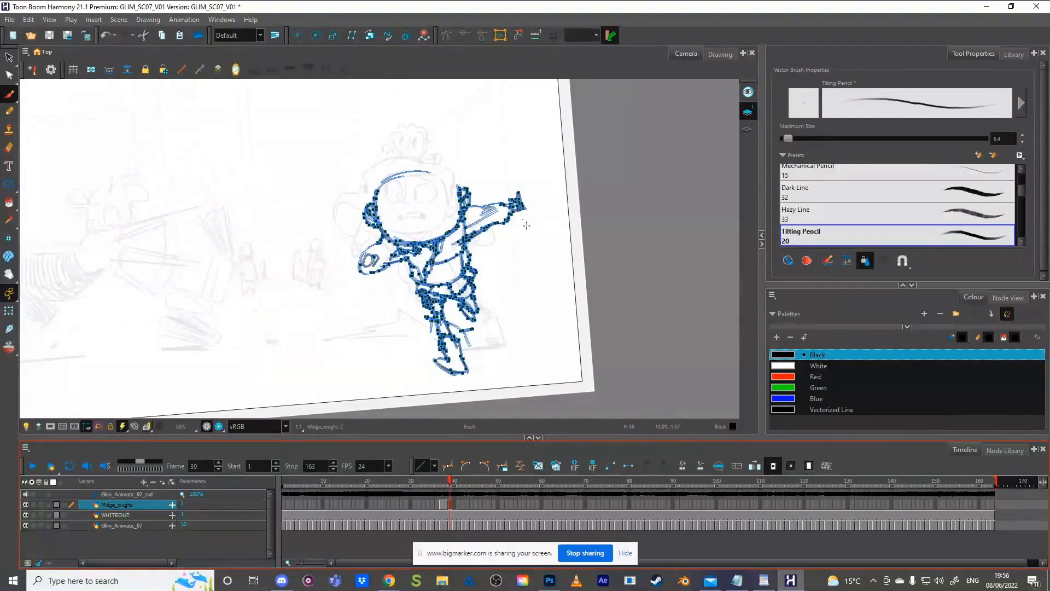
key(Escape)
Step: Replace the heavy doubled stroke along the jaw with a cleaner line
key(comma)
key(period)
key(comma)
key(period)
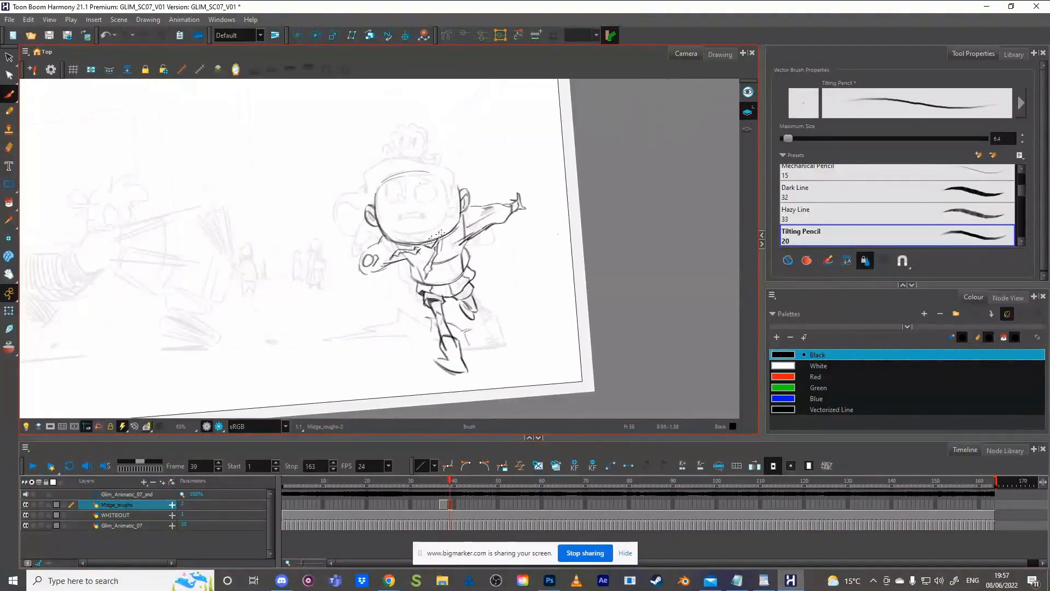
mouse_move(511, 239)
mouse_down()
mouse_move(458, 332)
mouse_move(374, 266)
mouse_move(374, 314)
mouse_move(393, 335)
mouse_up()
ctrl+click(377, 291)
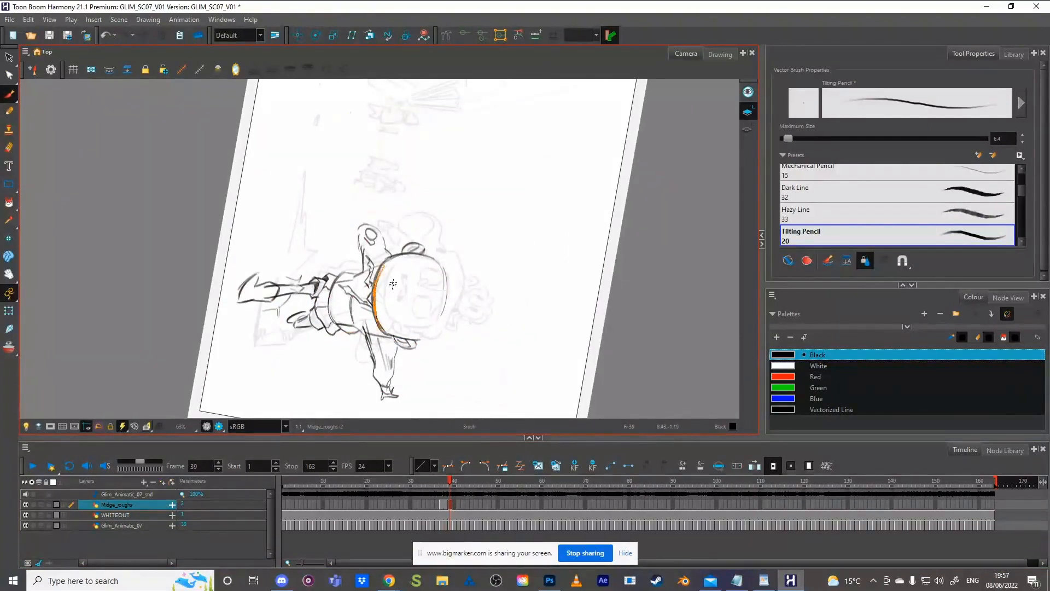
drag(388, 265, 377, 285)
ctrl+click(383, 322)
key(Delete)
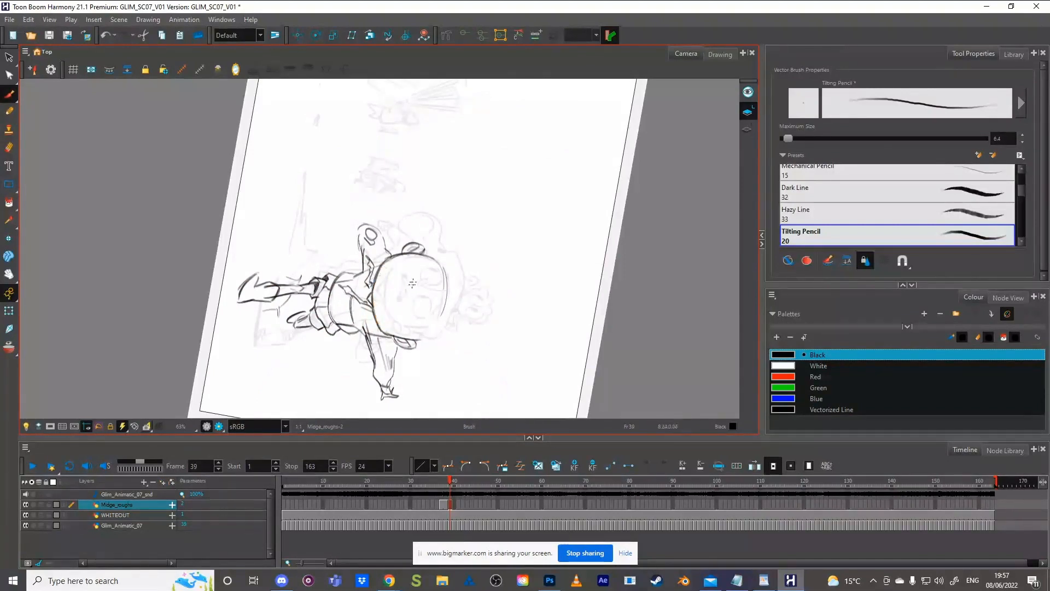
Step: Delete the two leftover strokes on the jaw's side near the bent arm
key(period)
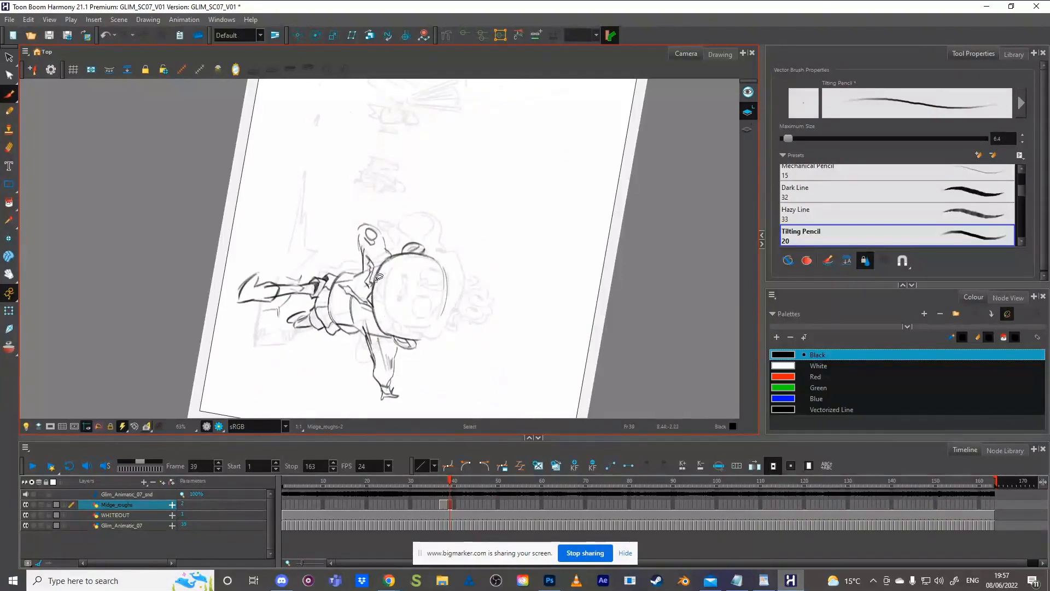
ctrl+click(385, 274)
key(Delete)
ctrl+click(378, 275)
key(Delete)
Step: Reposition the ear on the outstretched arm's side and clean up where it meets the face outline
drag(419, 346, 476, 169)
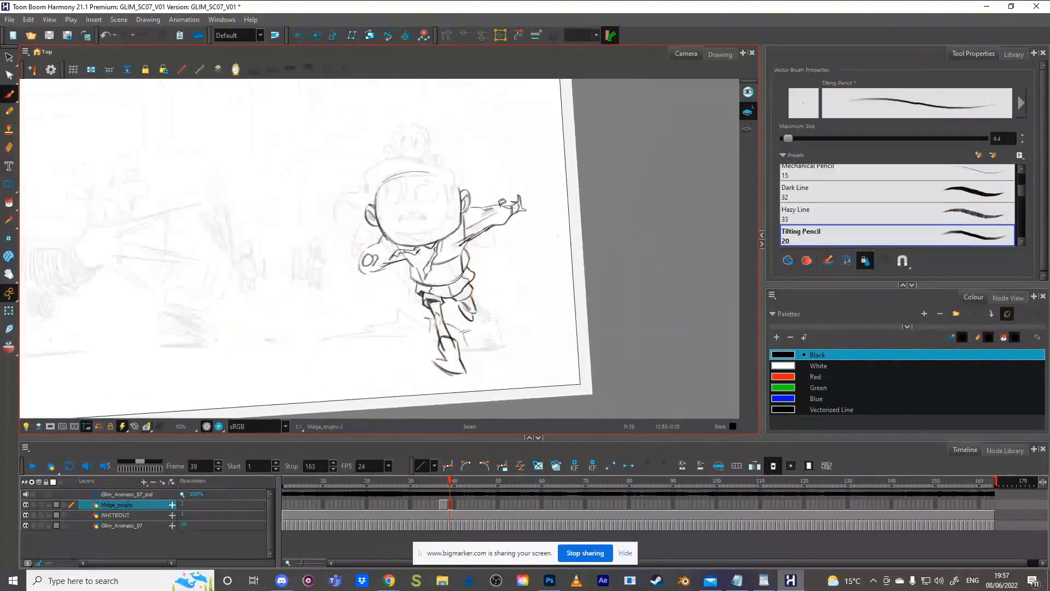
drag(502, 203, 505, 214)
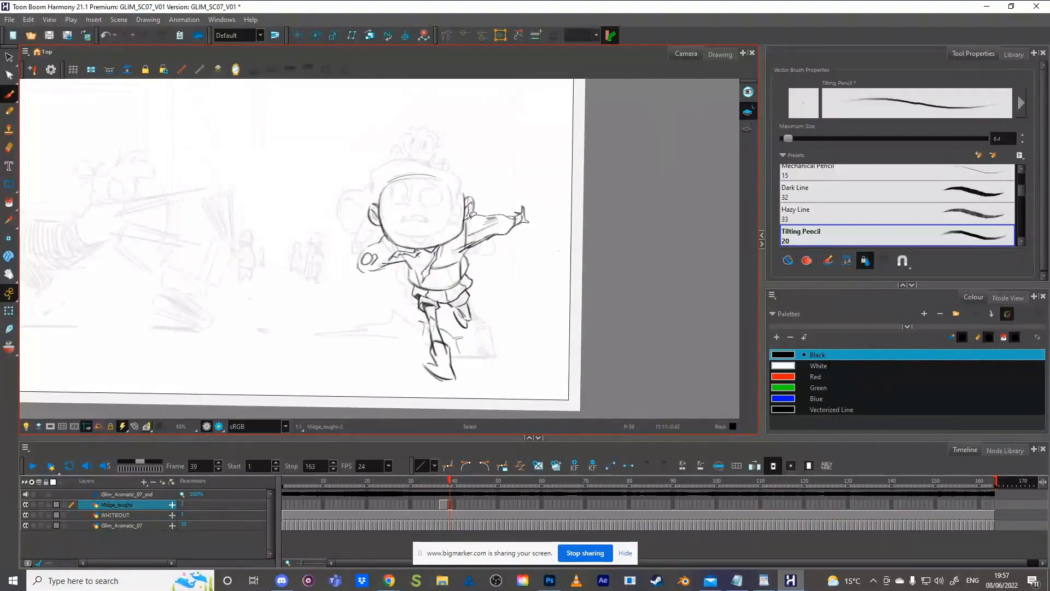
drag(470, 197, 468, 217)
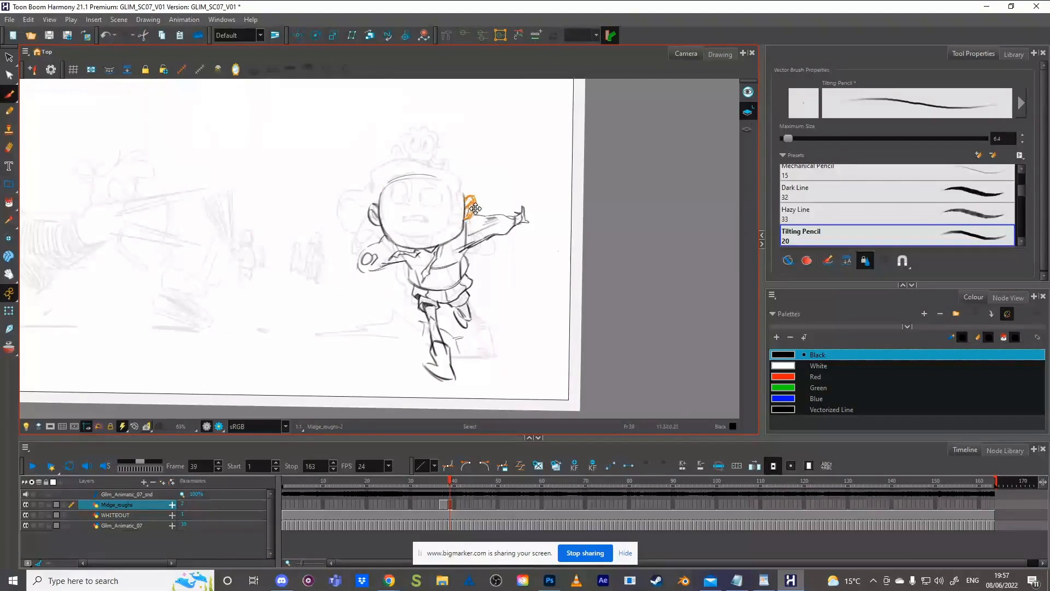
key(.)
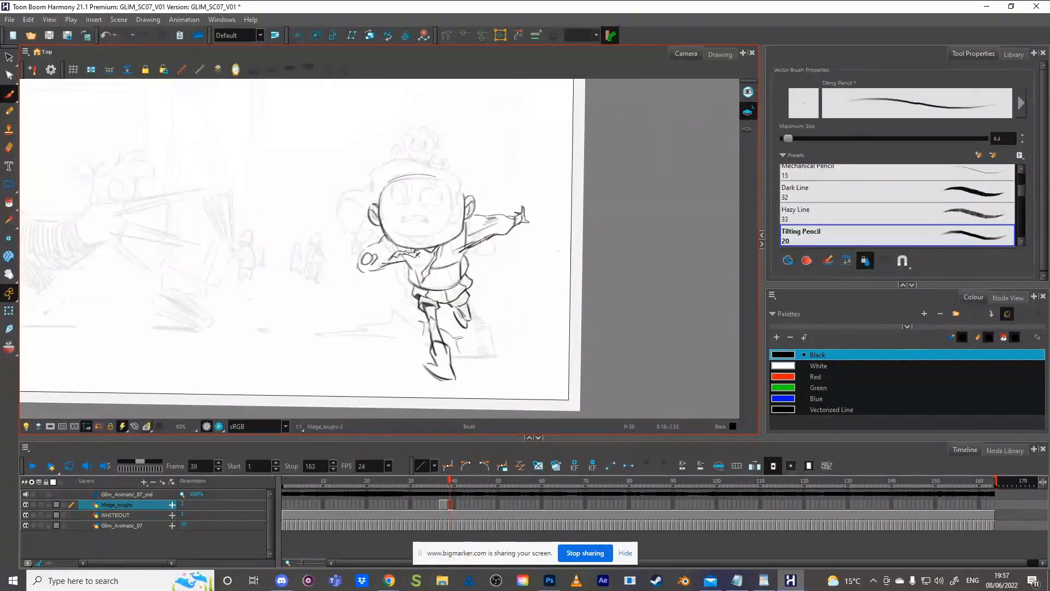
key(e)
key(.)
click(466, 210)
click(465, 214)
click(465, 219)
click(465, 221)
key(alt+b)
Step: Refine the ear and upper face side above the outstretched arm, checking against frame 38
key(comma)
key(period)
key(comma)
key(period)
key(comma)
key(period)
key(comma)
key(period)
key(ctrl)
drag(471, 214, 475, 189)
mouse_move(477, 245)
mouse_down()
mouse_move(480, 268)
mouse_move(482, 254)
mouse_up()
key(comma)
key(period)
key(comma)
key(period)
Step: Draw the cap's brim line across the forehead and join it to the face outline beside the ear
mouse_move(376, 230)
mouse_down()
mouse_move(359, 272)
mouse_move(392, 206)
mouse_move(355, 267)
mouse_move(372, 211)
mouse_up()
key(comma)
key(period)
key(comma)
key(period)
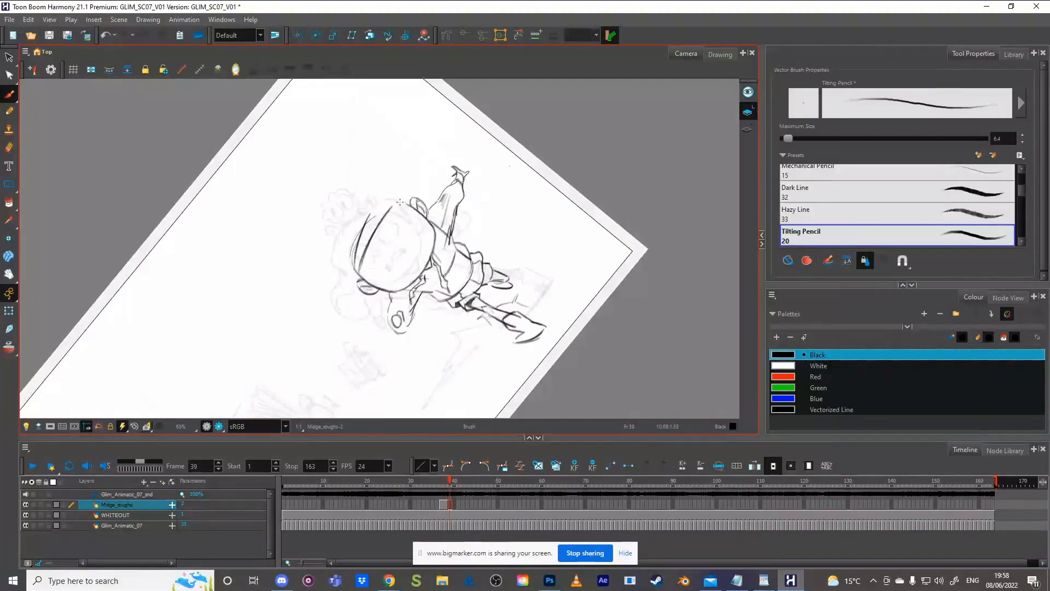
key(comma)
key(period)
drag(384, 215, 397, 200)
drag(419, 197, 428, 212)
Step: Try extra strokes along the cap's brim and crown, undoing each one
key(comma)
key(period)
key(comma)
key(period)
drag(354, 262, 382, 211)
key(ctrl+z)
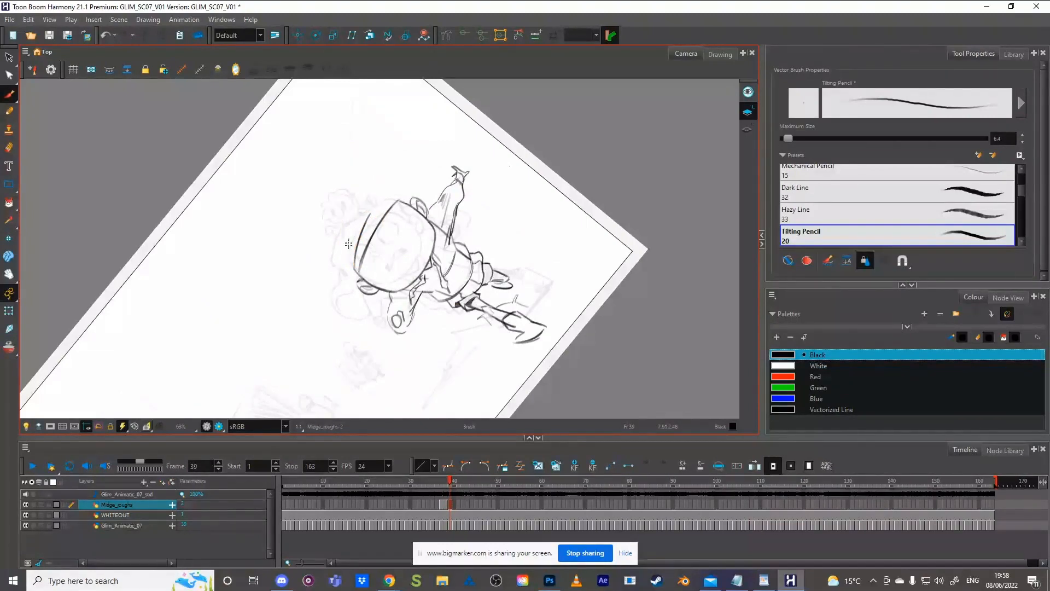
mouse_move(349, 243)
mouse_down()
mouse_move(357, 217)
mouse_move(346, 255)
mouse_move(363, 212)
mouse_up()
key(ctrl+z)
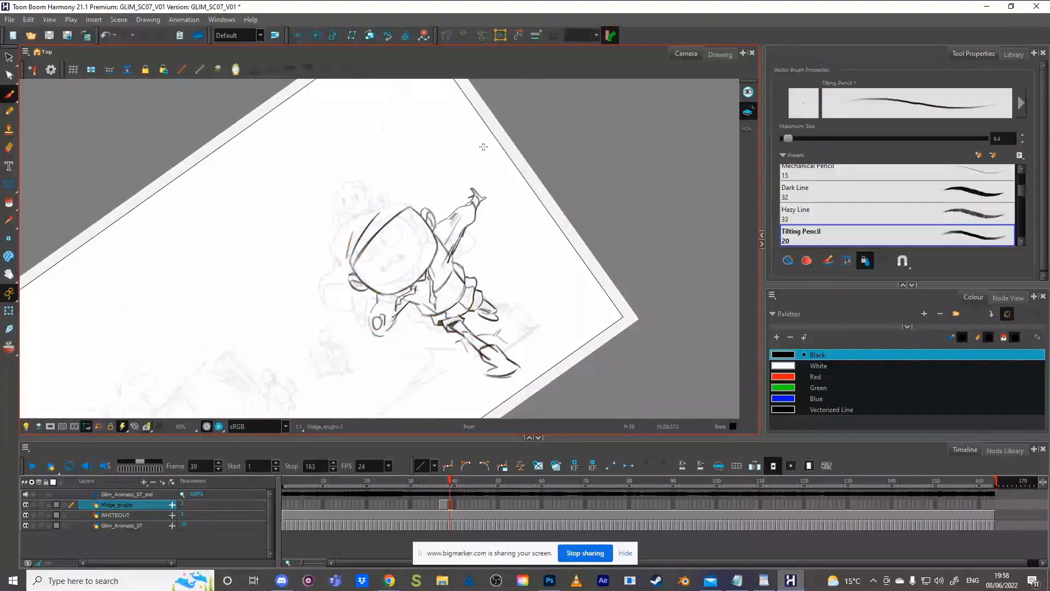
Step: Sketch the round hair bunch behind the head and the cap's pointed corner, comparing with frame 38
key(comma)
key(period)
key(comma)
key(period)
key(comma)
key(period)
key(shift+x)
key(comma)
key(period)
key(comma)
key(period)
mouse_move(348, 178)
mouse_down()
mouse_move(319, 192)
mouse_move(350, 243)
mouse_move(321, 215)
mouse_move(348, 176)
mouse_up()
key(comma)
key(period)
key(comma)
key(period)
key(comma)
key(period)
Step: Draw the cap's crown outline from the pointed corner over to the hair bunch
mouse_move(425, 323)
mouse_down()
mouse_move(466, 255)
mouse_move(446, 192)
mouse_up()
key(n)
key(period)
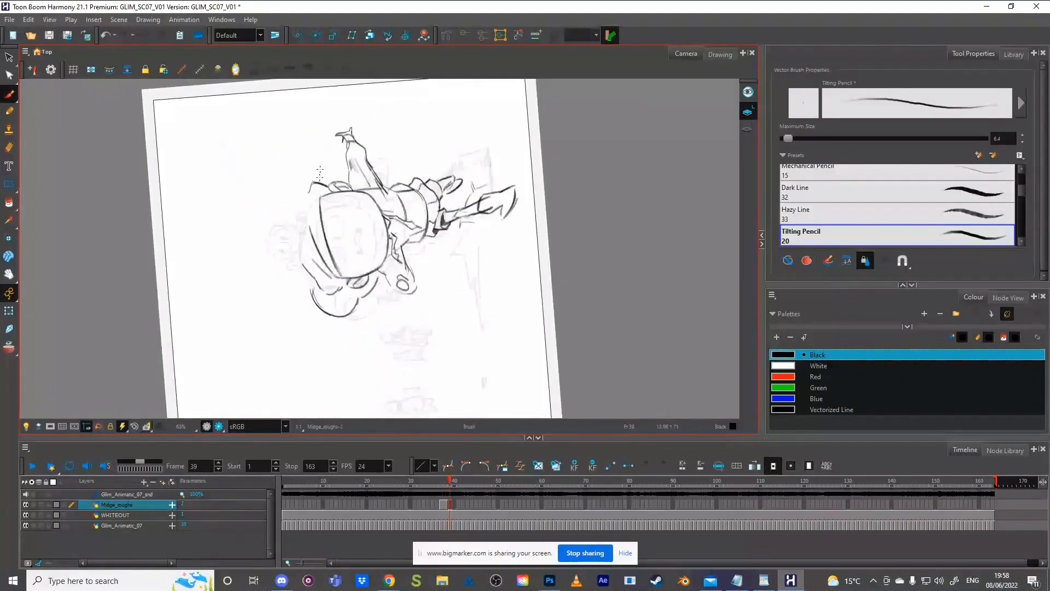
drag(297, 225, 297, 255)
mouse_move(303, 205)
mouse_down()
mouse_move(296, 252)
mouse_move(317, 282)
mouse_up()
key(comma)
key(period)
Step: Select the cap's crown strokes and reshape them into a lower, smoother curve
mouse_move(523, 230)
mouse_down()
mouse_move(463, 329)
mouse_move(398, 356)
mouse_move(377, 350)
mouse_up()
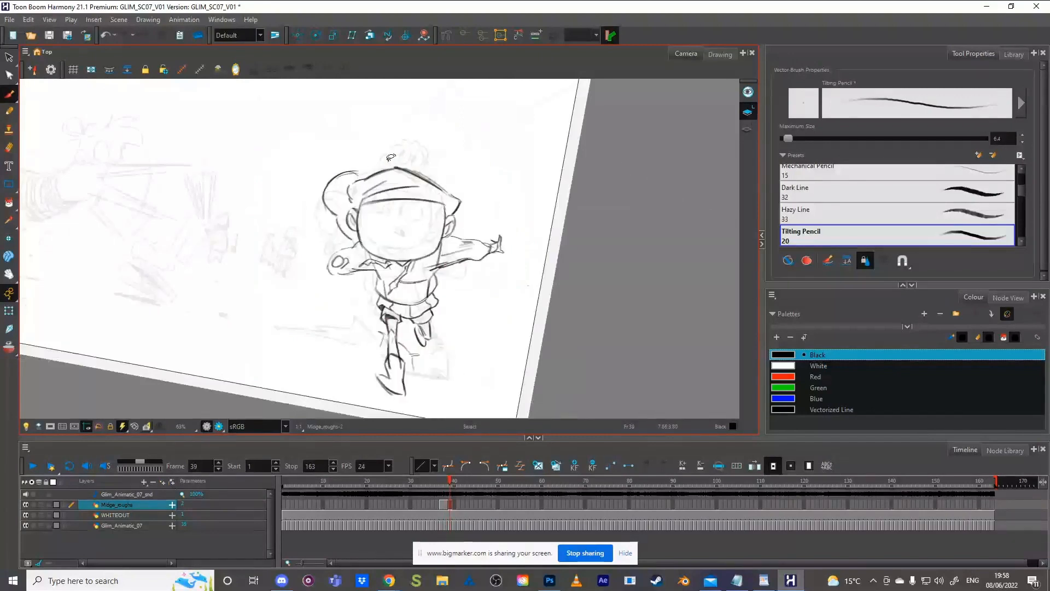
drag(412, 175, 432, 176)
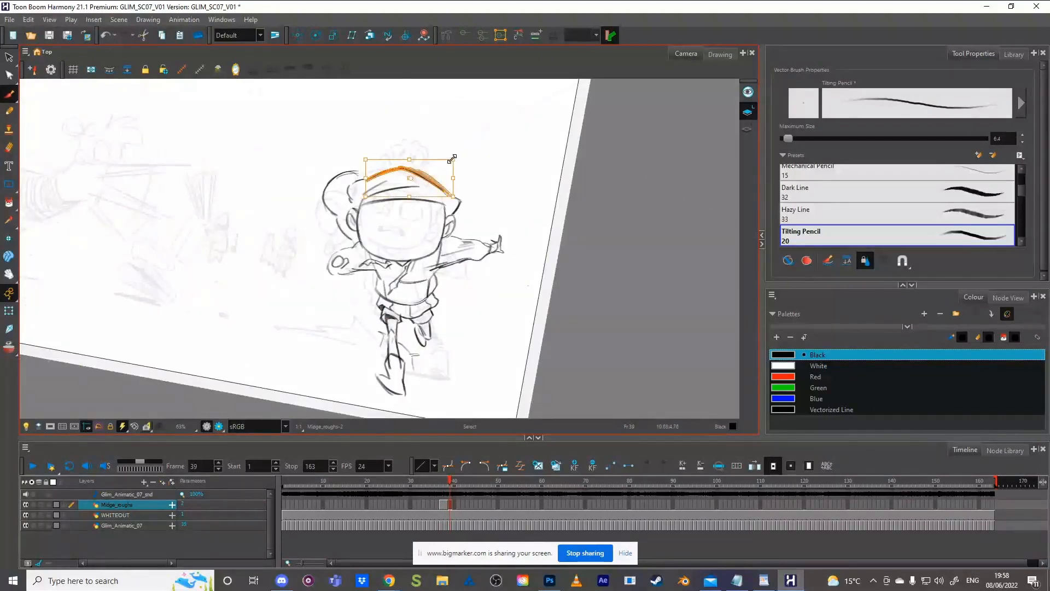
drag(410, 158, 411, 156)
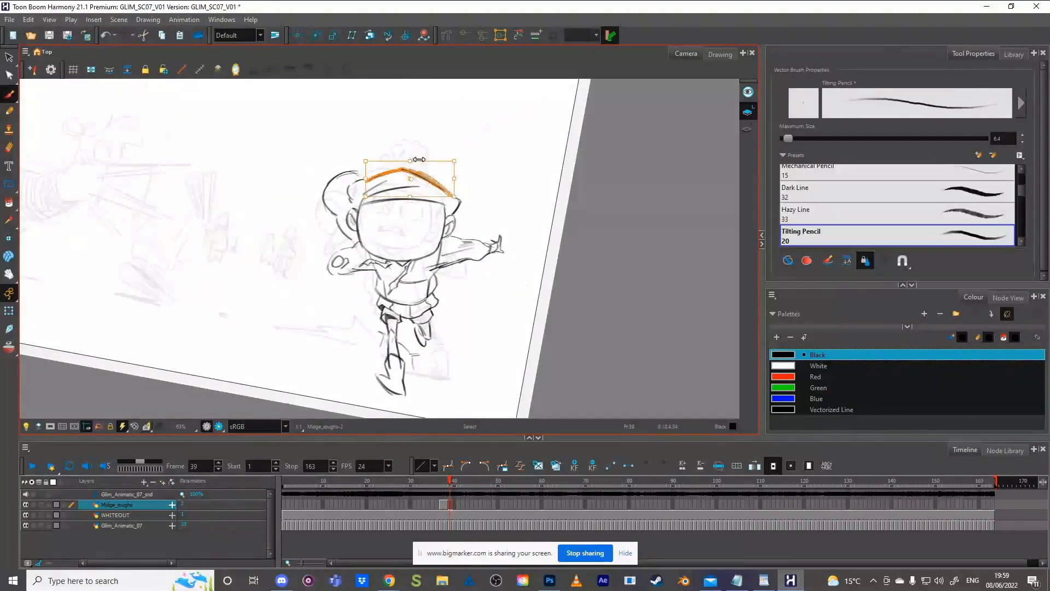
click(466, 116)
drag(418, 175, 446, 167)
click(484, 128)
key(comma)
key(period)
click(382, 171)
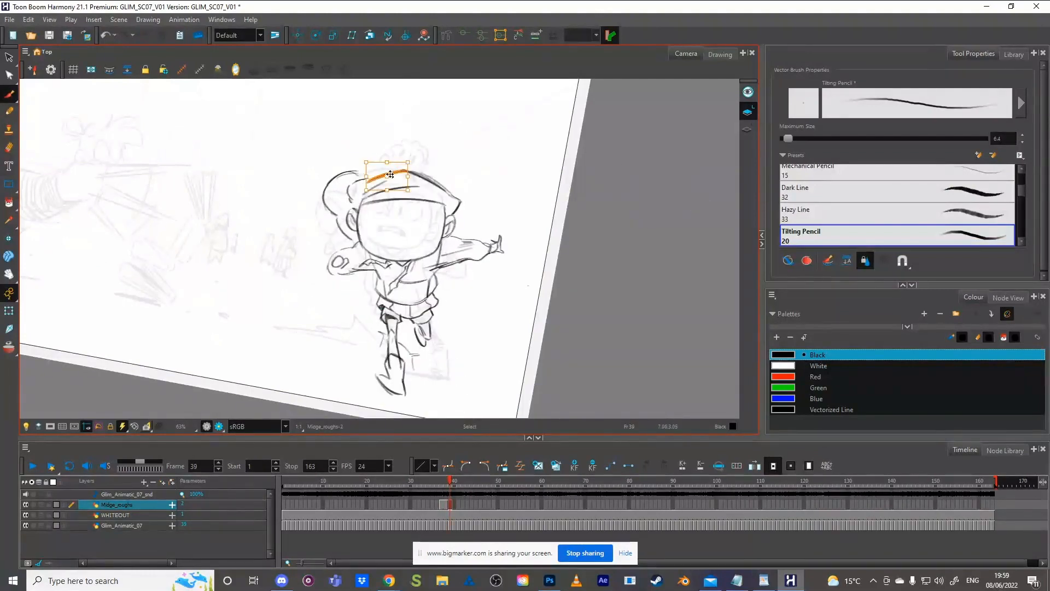
drag(410, 157, 414, 159)
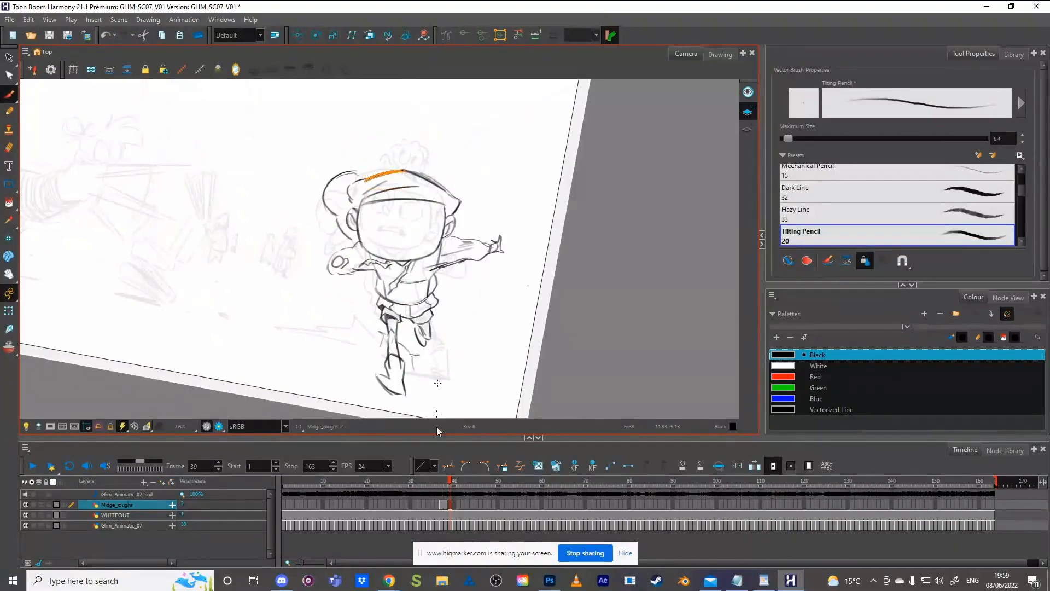
Step: Review the frame 37 drawing and the skating doodle beside the camera frame, and return to frame 39
click(443, 503)
drag(629, 200, 419, 262)
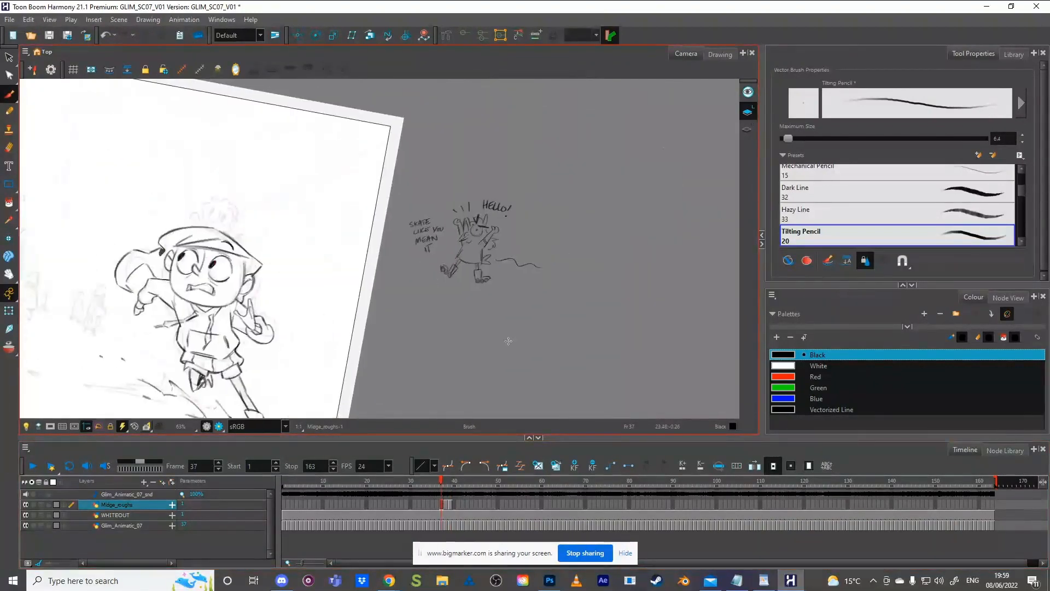
scroll(516, 242, up, 4)
scroll(463, 243, down, 1)
scroll(441, 262, up, 2)
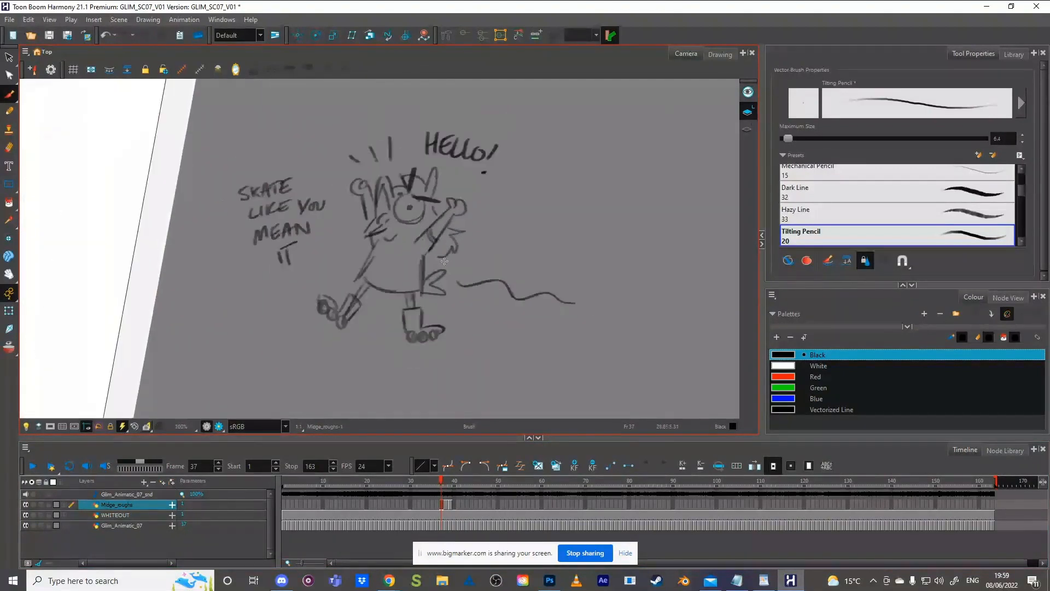
scroll(427, 266, down, 6)
drag(301, 301, 396, 279)
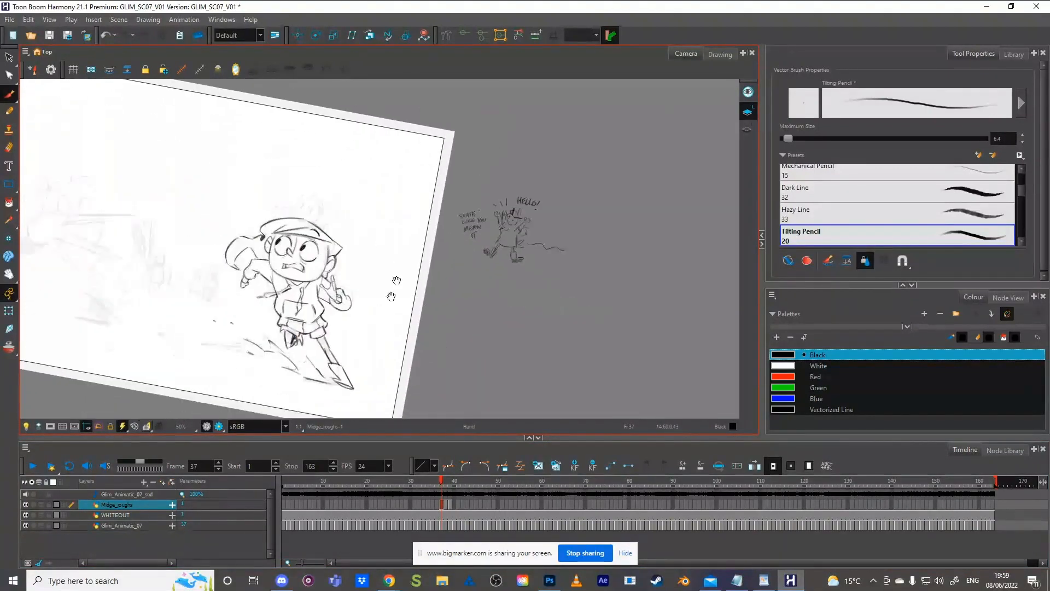
click(449, 505)
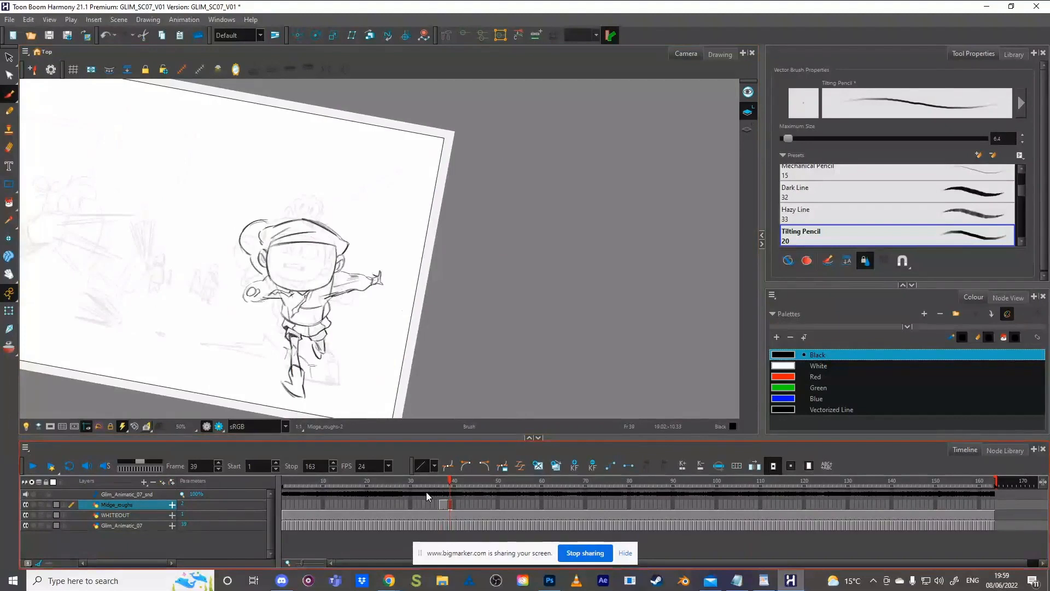
Step: Add strokes to the top of the hair bunch and beside the cheek near the bent arm
mouse_move(409, 285)
mouse_down()
mouse_move(423, 273)
mouse_move(402, 257)
mouse_move(367, 261)
mouse_move(444, 284)
mouse_up()
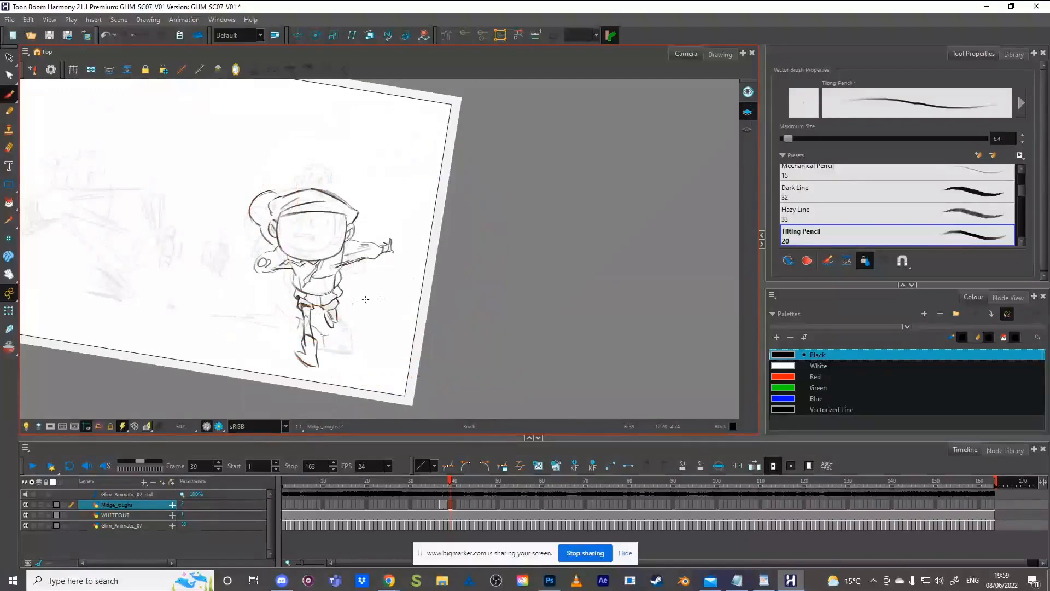
scroll(299, 276, up, 1)
drag(399, 252, 434, 259)
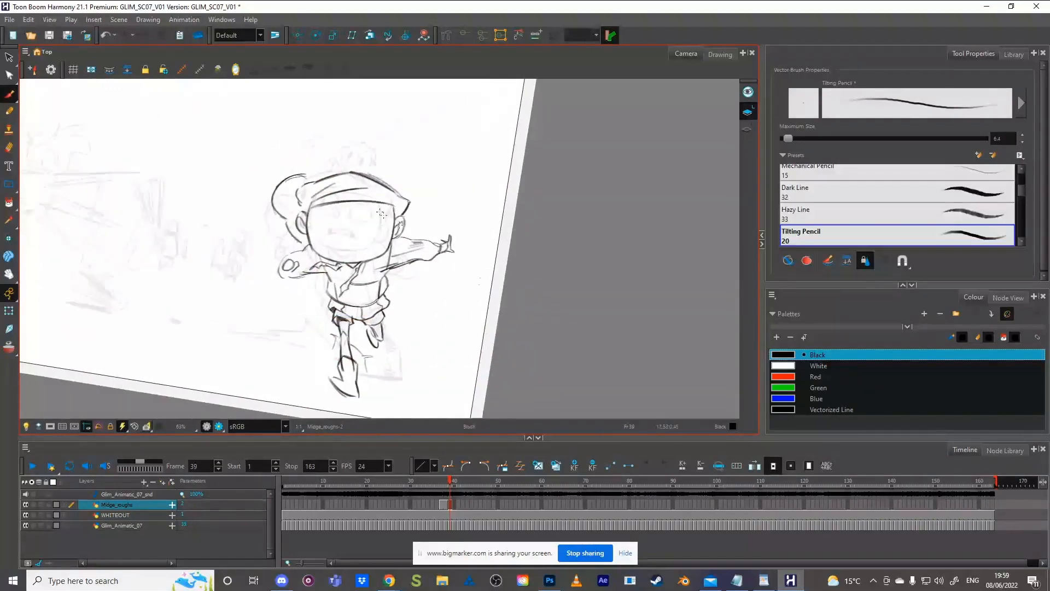
mouse_move(285, 182)
mouse_down()
mouse_move(372, 181)
mouse_move(403, 197)
mouse_up()
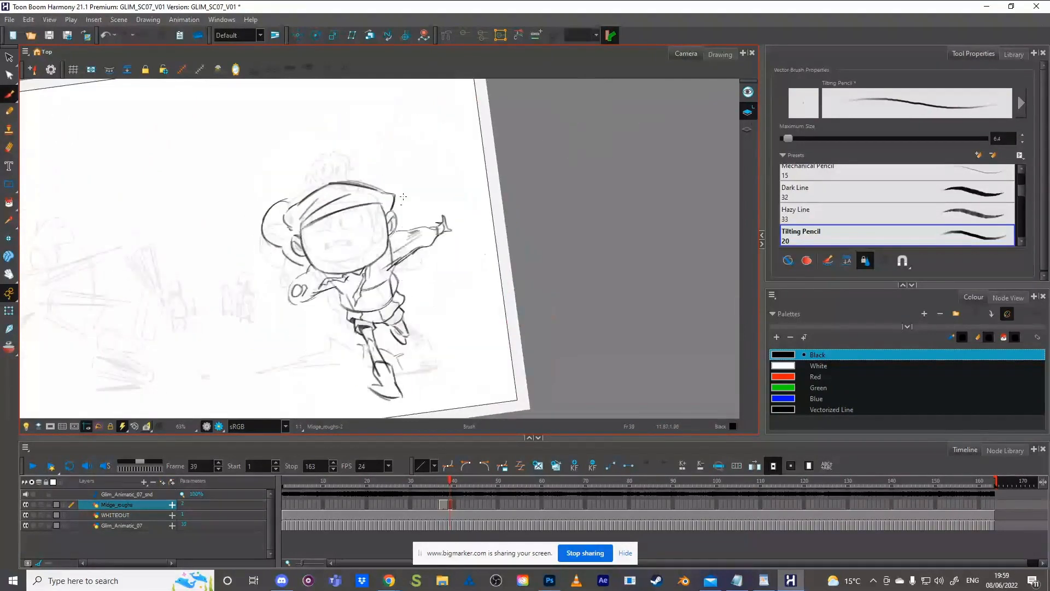
drag(280, 201, 302, 195)
drag(300, 265, 309, 267)
Step: Flip between frame 39's drawing and its neighbours to examine how the running pose moves
key(f)
key(g)
key(f)
key(g)
key(f)
key(g)
key(f)
key(g)
key(f)
key(g)
Step: Flip between frame 39 and the previous drawing to compare the placement of the head and facial features
key(ctrl)
ctrl+click(308, 249)
key(comma)
key(period)
key(comma)
key(period)
key(comma)
key(period)
key(comma)
key(period)
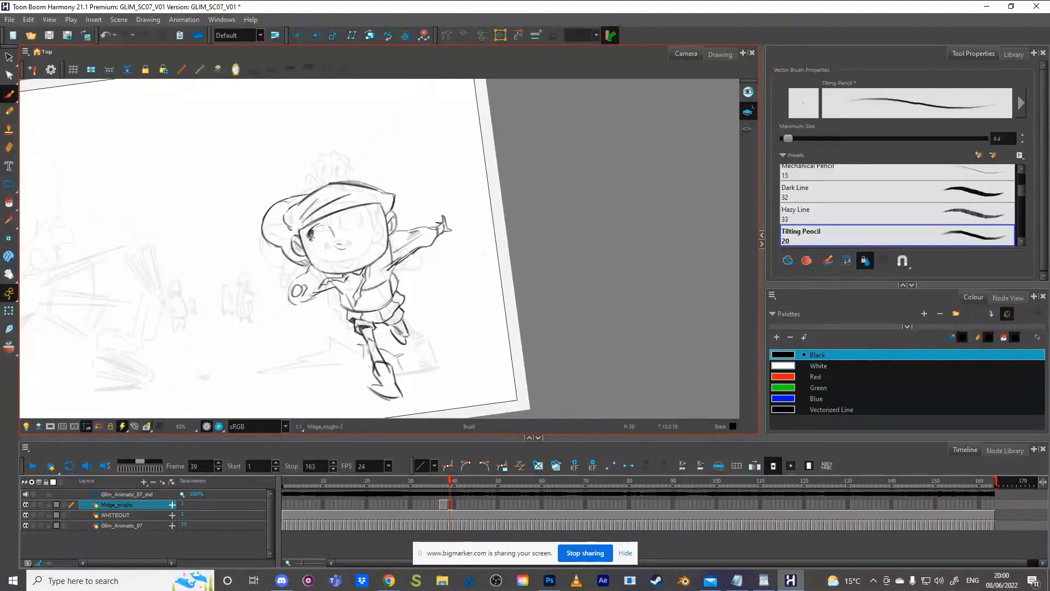
Step: Sketch the left eye on frame 39 with a dark pupil and a round outline, redrawing strokes that do not fit
key(ctrl+z)
drag(310, 234, 377, 256)
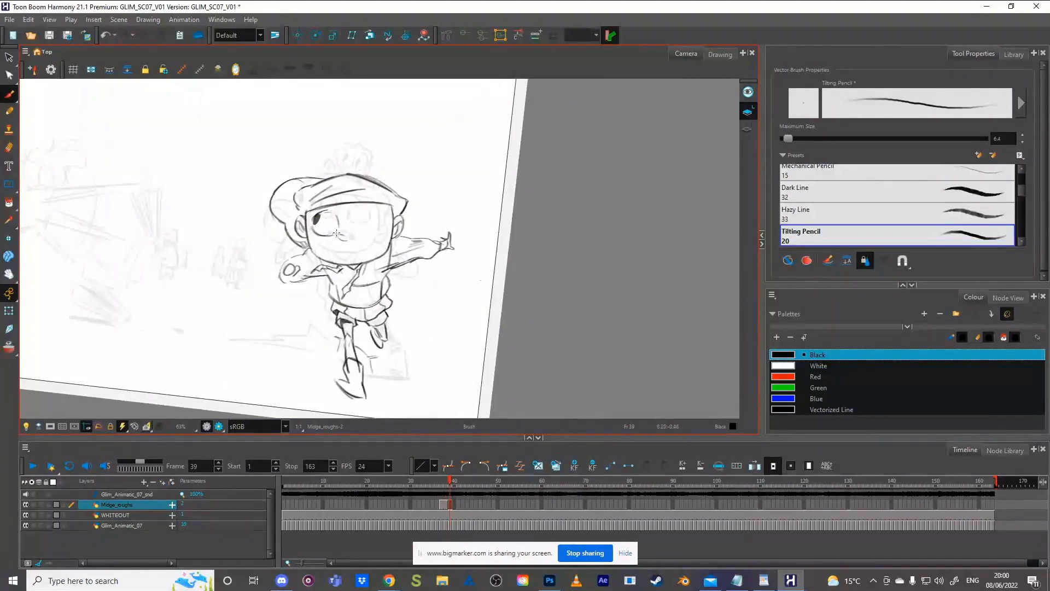
key(ctrl+z)
drag(315, 231, 324, 235)
key(ctrl+z)
mouse_move(346, 243)
mouse_down()
mouse_move(359, 272)
mouse_move(336, 235)
mouse_up()
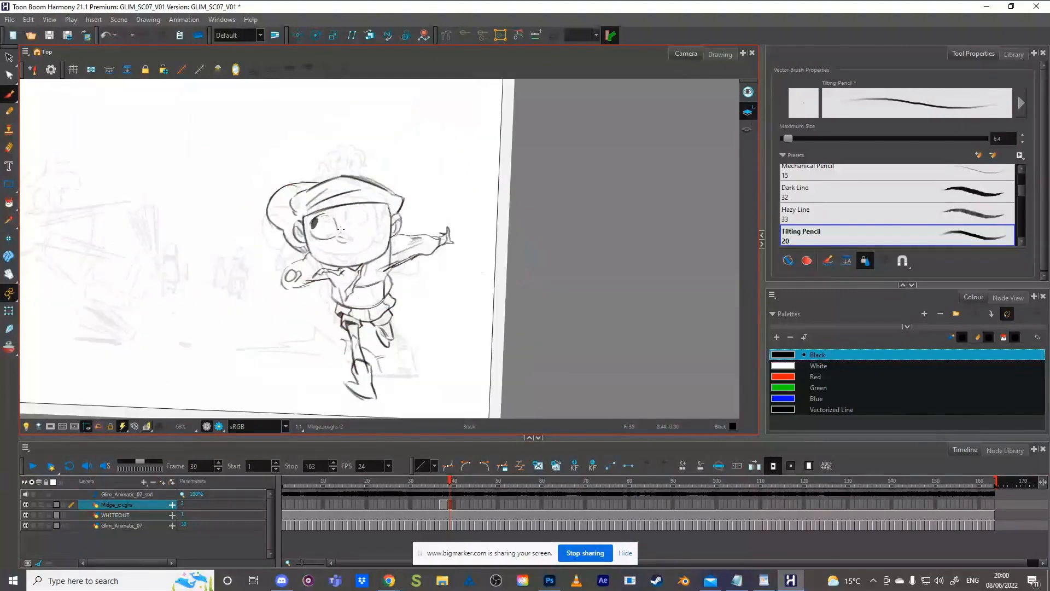
key(ctrl+z)
drag(336, 208, 333, 207)
Step: Select the left eye's outline and pupil and adjust their placement under the cap brim
drag(328, 219, 326, 217)
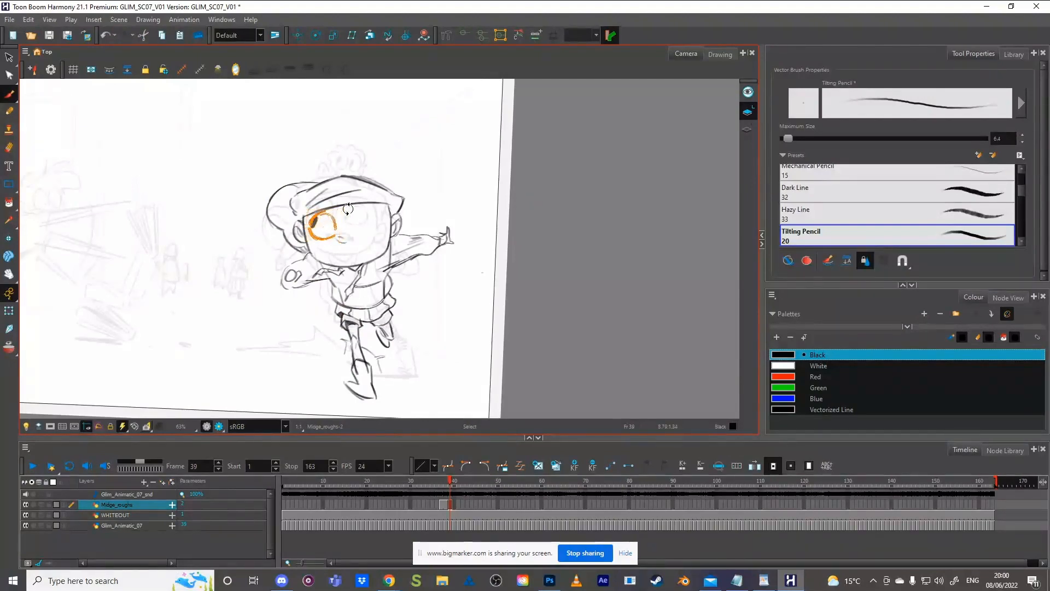
click(428, 197)
drag(406, 248, 405, 242)
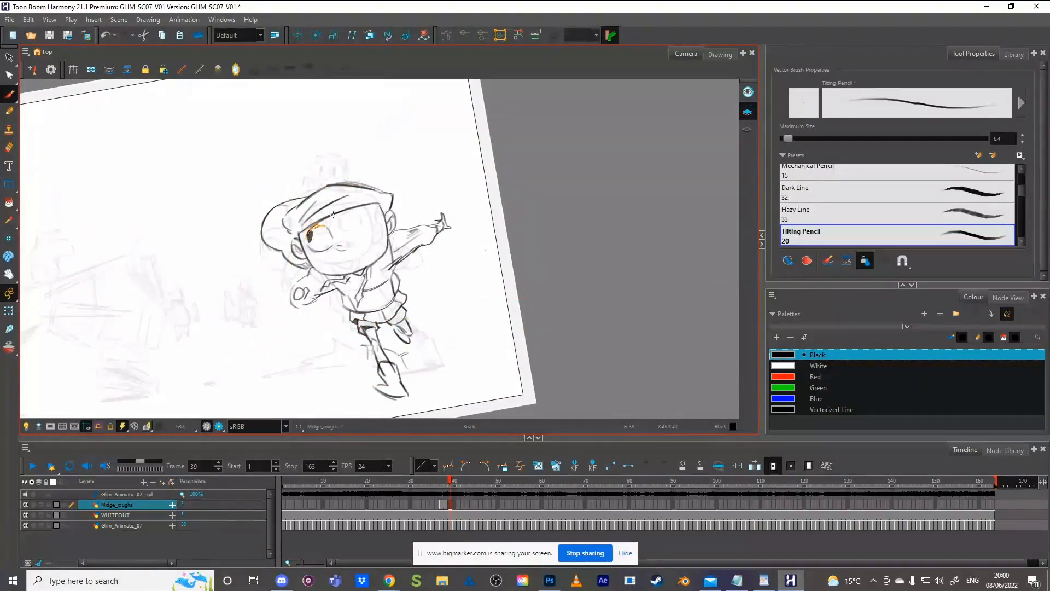
drag(429, 279, 432, 310)
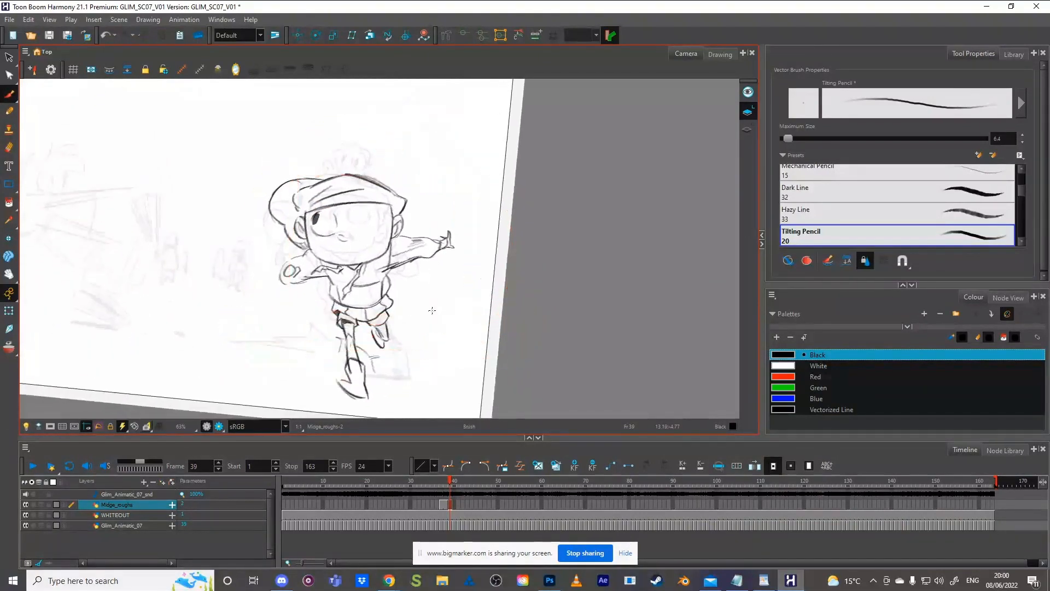
Step: Compare the left eye with the previous drawing and redraw its upper curve
key(comma)
key(period)
key(comma)
key(period)
mouse_move(316, 212)
mouse_down()
mouse_move(328, 236)
mouse_move(331, 210)
mouse_move(309, 206)
mouse_move(335, 206)
mouse_up()
ctrl+alt+drag(398, 253, 395, 250)
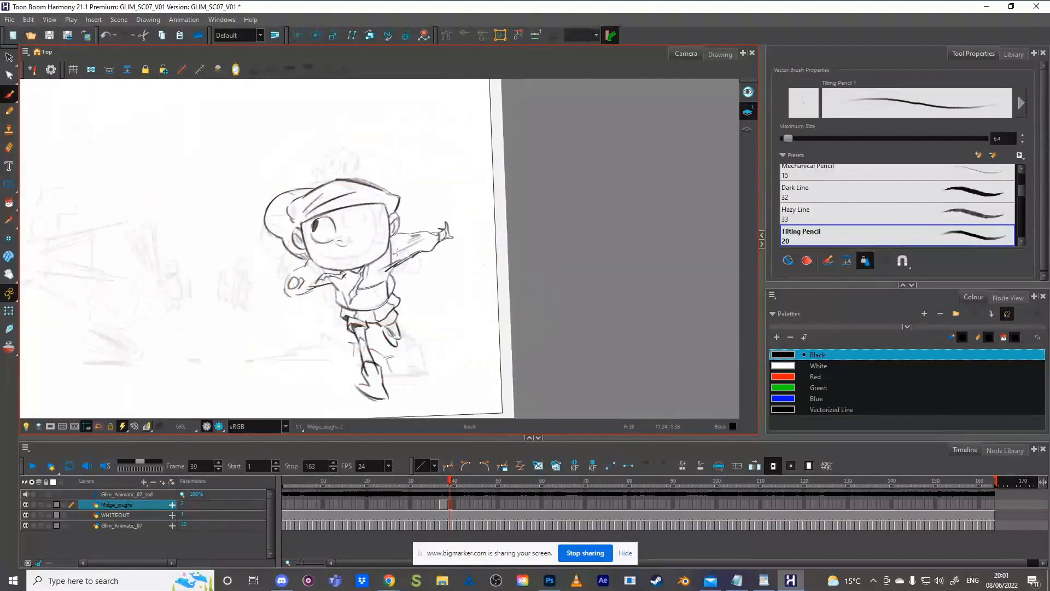
Step: Draw the round outline of the right eye, using the previous drawing as a guide
key(comma)
key(period)
key(comma)
key(period)
key(ctrl+z)
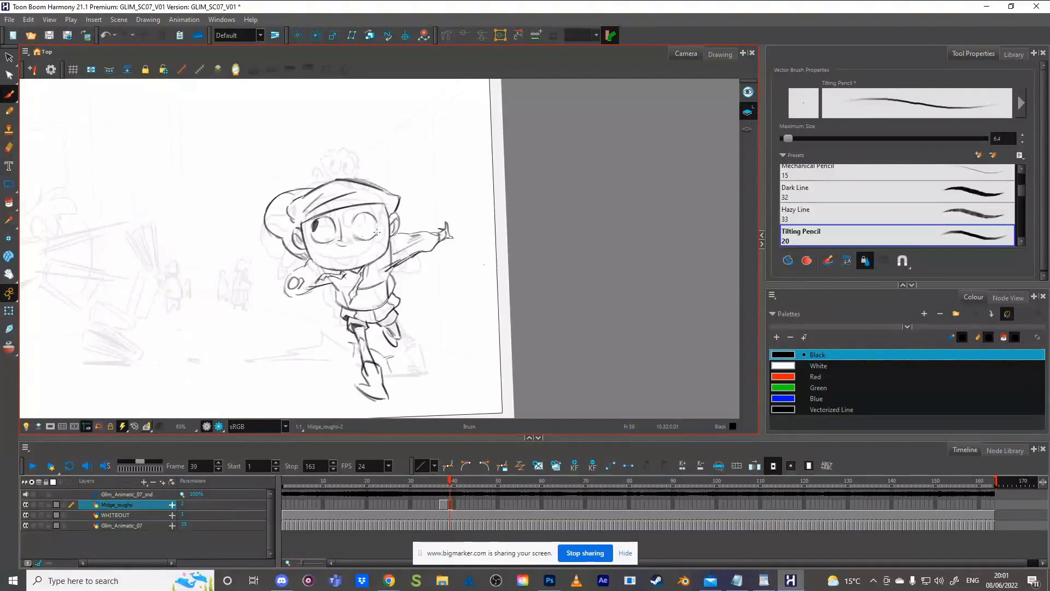
drag(377, 233, 378, 225)
Step: Check the right eye against the previous drawing and add its pupil inside the upper part of the circle
key(comma)
key(period)
key(comma)
key(period)
mouse_move(354, 224)
mouse_down()
mouse_move(377, 190)
mouse_move(372, 219)
mouse_up()
Step: Select the right eye's outline and pupil together and adjust their shape to match the face
key(comma)
key(period)
key(ctrl)
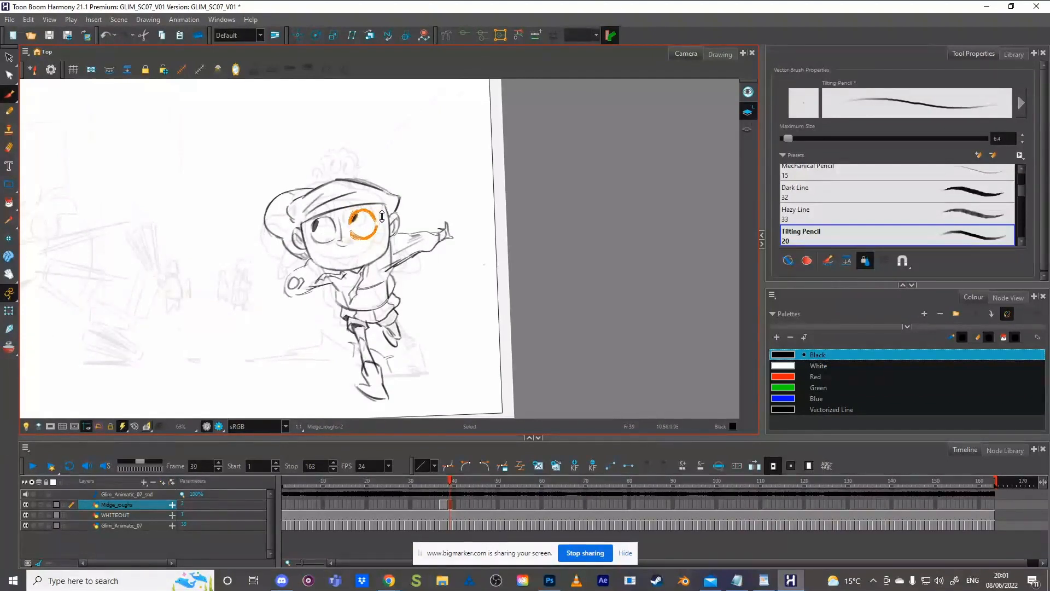
drag(378, 205, 387, 204)
key(alt+b)
drag(485, 197, 486, 211)
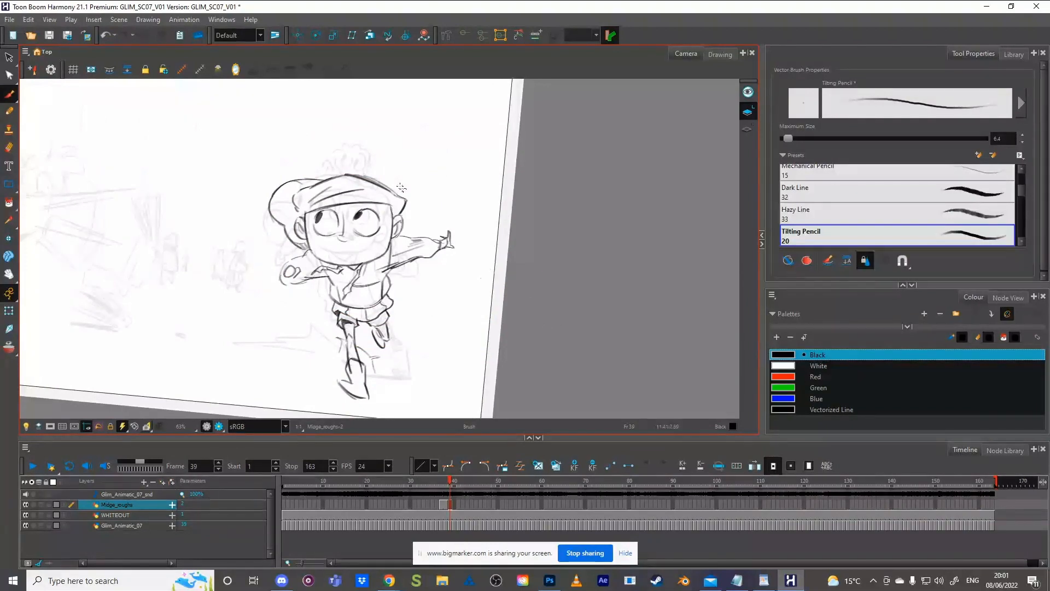
Step: Select the right eye's pupil strokes and adjust their angle and position inside the eye
ctrl+click(364, 207)
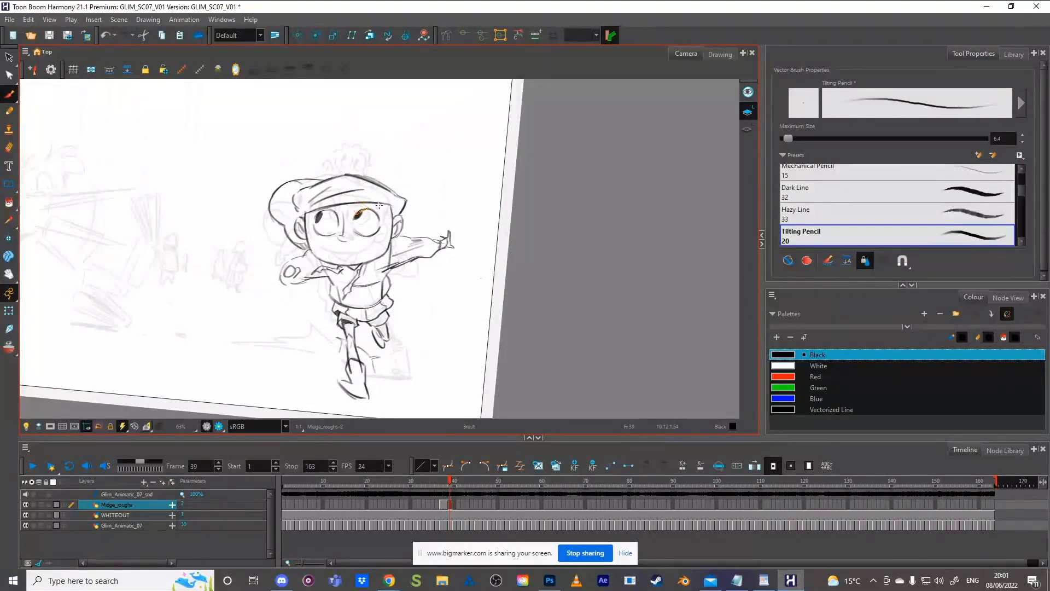
drag(387, 221, 388, 217)
ctrl+click(356, 220)
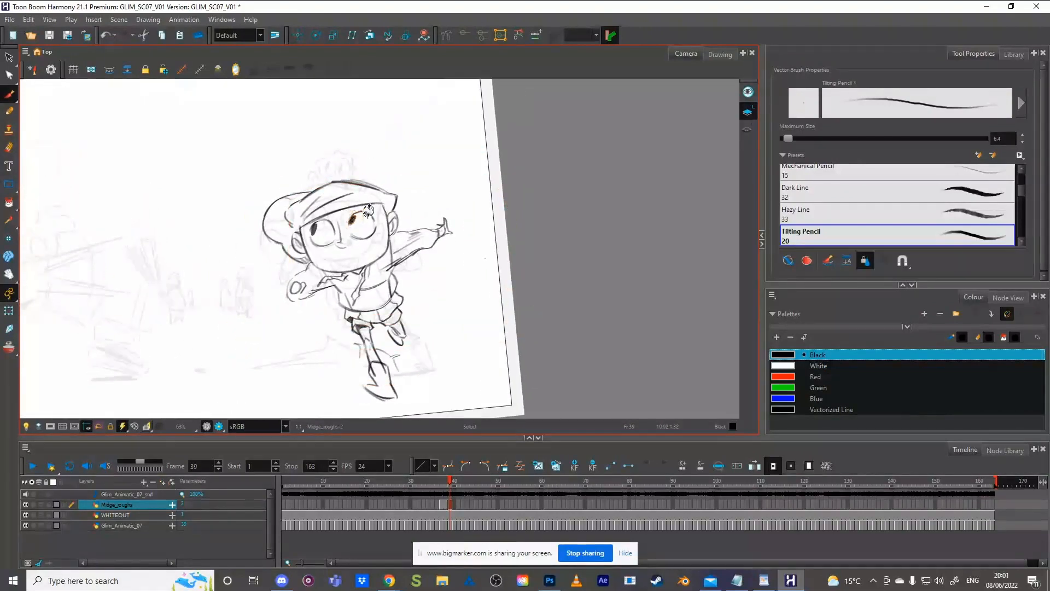
drag(368, 206, 384, 197)
drag(454, 204, 492, 244)
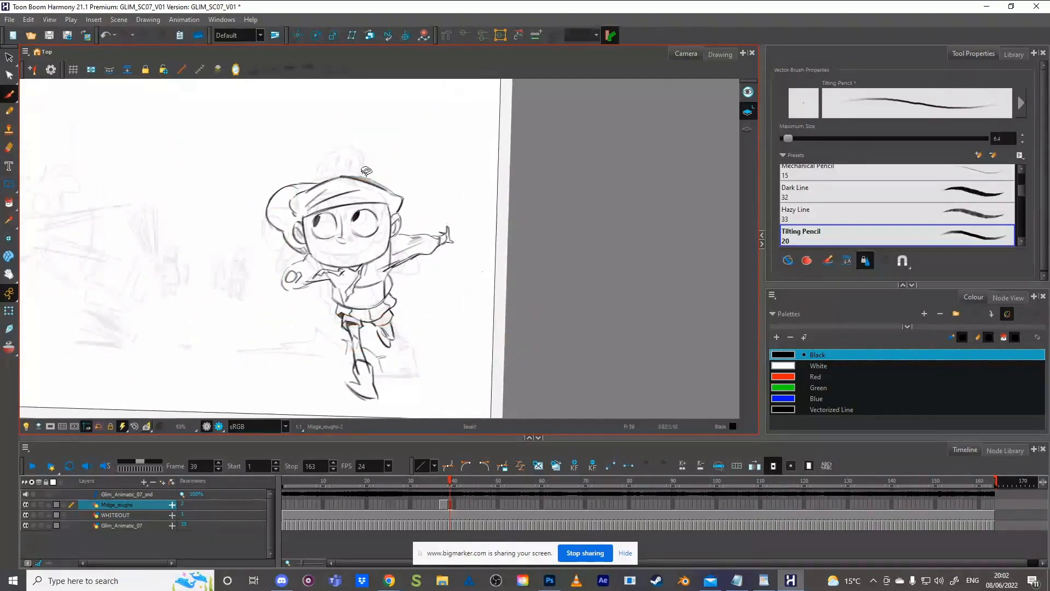
ctrl+click(355, 219)
drag(366, 229, 373, 224)
ctrl+click(405, 187)
mouse_move(421, 215)
mouse_down()
mouse_move(427, 222)
mouse_move(431, 211)
mouse_up()
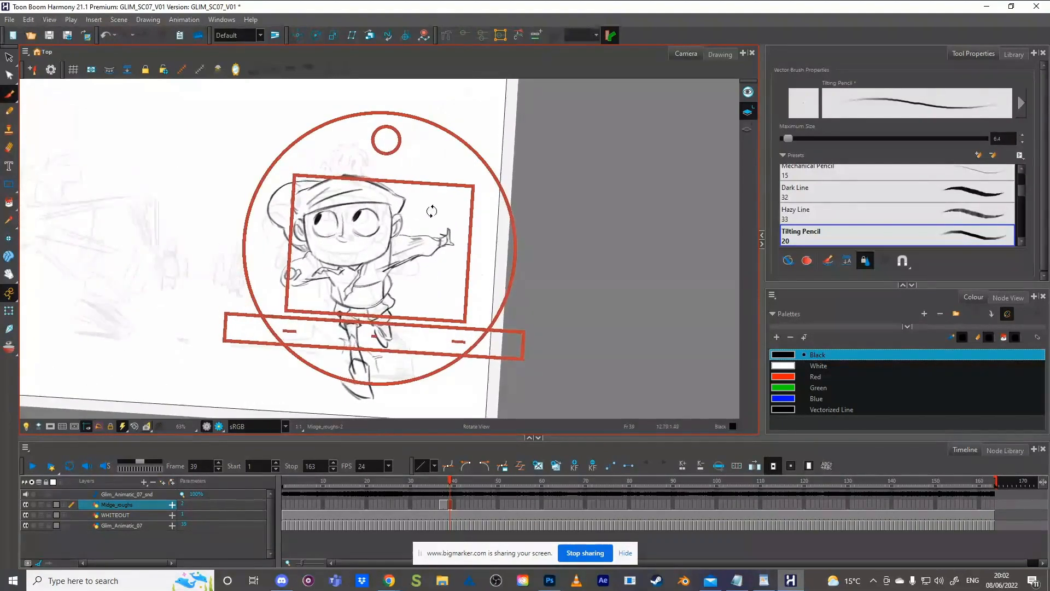
Step: Draw the crooked mouth with a tooth and the raised eyebrow, checking the face against the neighbouring drawings
key(comma)
key(period)
key(comma)
key(period)
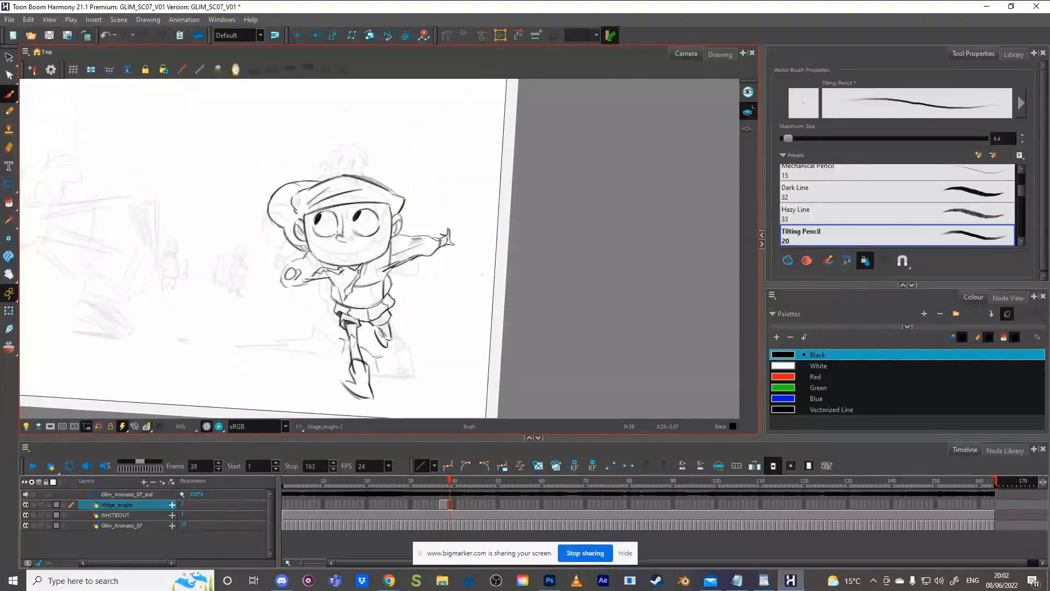
key(period)
key(comma)
key(period)
key(comma)
key(period)
key(comma)
key(comma)
key(period)
Step: Select and adjust the raised eyebrow on the cap and the right eye beneath it
ctrl+click(363, 194)
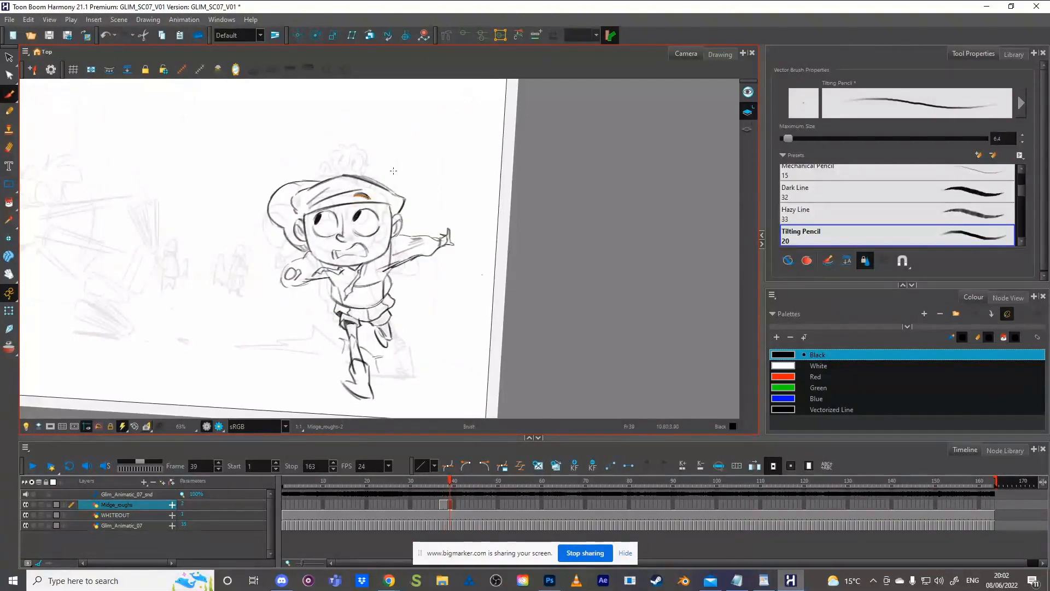
key(Delete)
key(comma)
key(period)
mouse_move(355, 212)
mouse_down()
mouse_move(368, 233)
mouse_move(383, 215)
mouse_up()
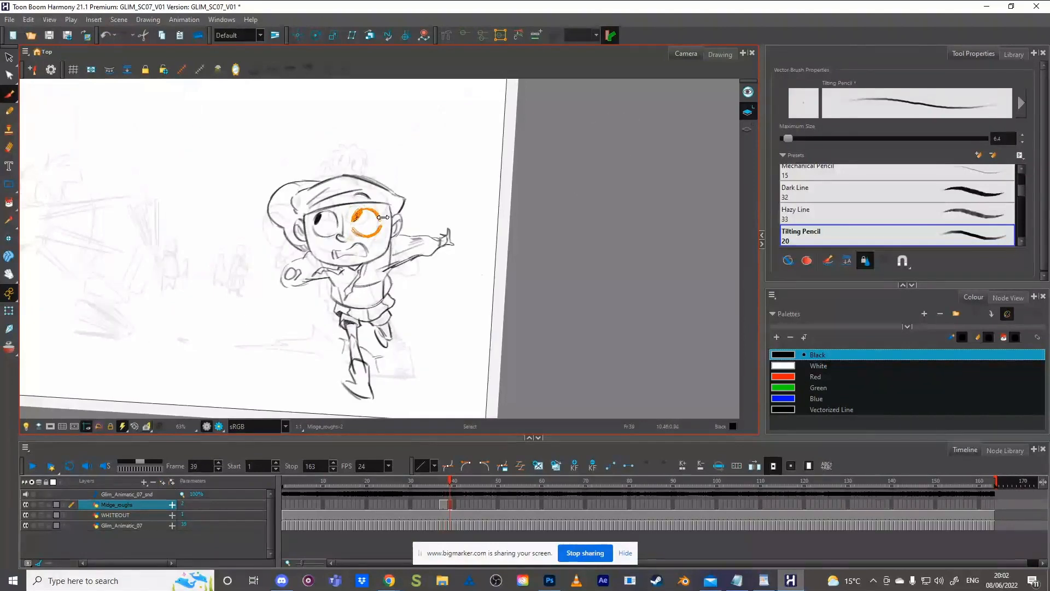
key(Delete)
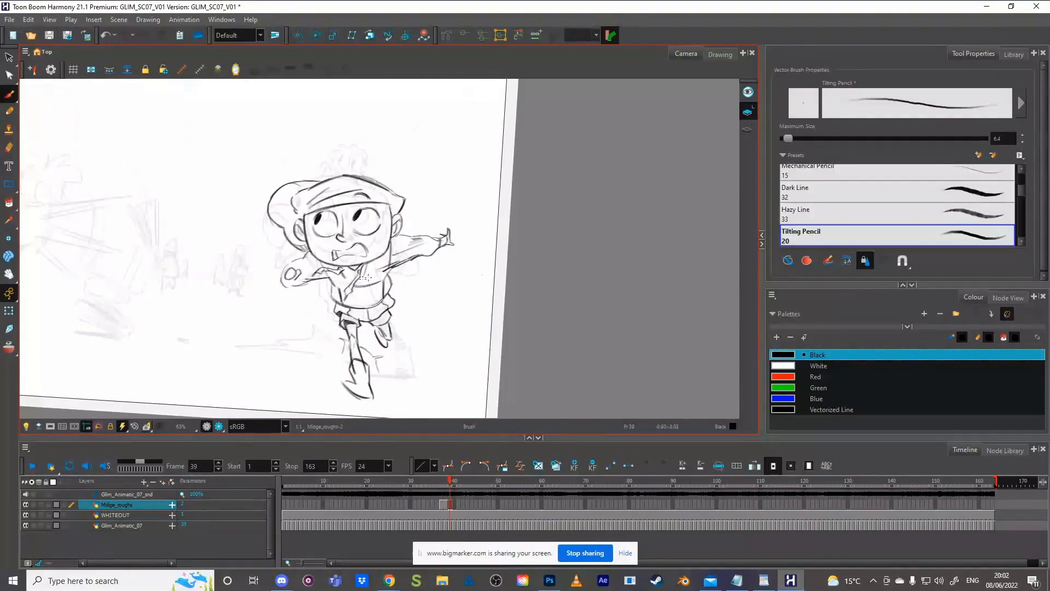
Step: Refine the shirt strokes on the chest and along the torso's side, comparing them with the previous drawing
mouse_move(370, 278)
mouse_down()
mouse_move(353, 291)
mouse_move(376, 284)
mouse_up()
mouse_move(390, 281)
mouse_down()
mouse_move(412, 259)
mouse_move(390, 295)
mouse_up()
key(ctrl+z)
drag(443, 290, 446, 284)
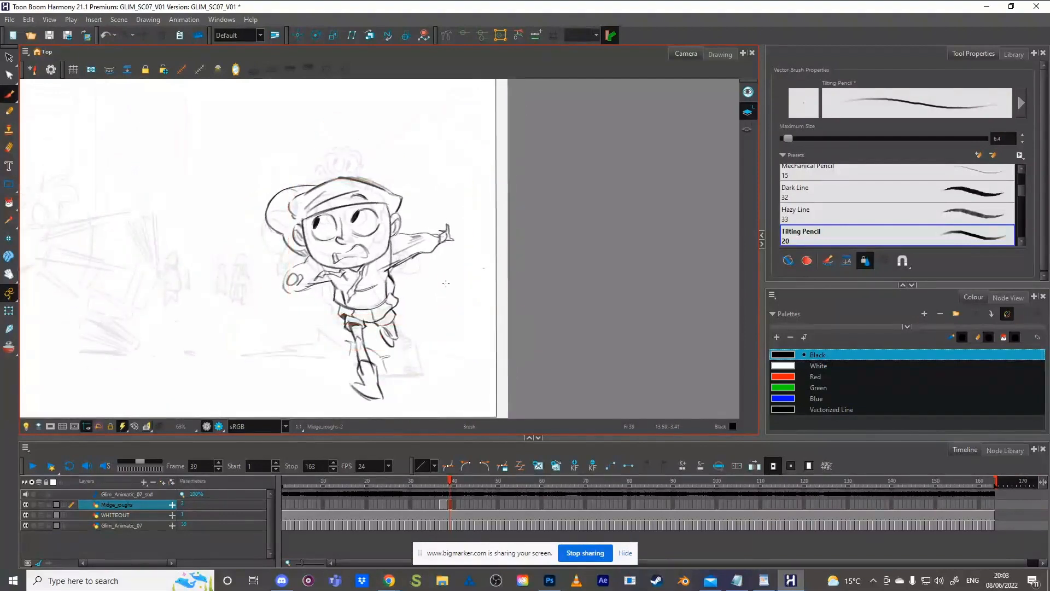
key(comma)
key(period)
key(comma)
key(period)
Step: Clean up the strokes between the cheek and the bent arm, and redraw the forearm line
drag(308, 255, 304, 261)
key(Delete)
key(v)
key(c)
mouse_move(332, 280)
mouse_down()
mouse_move(294, 291)
mouse_move(317, 282)
mouse_up()
ctrl+click(323, 282)
drag(467, 301, 471, 295)
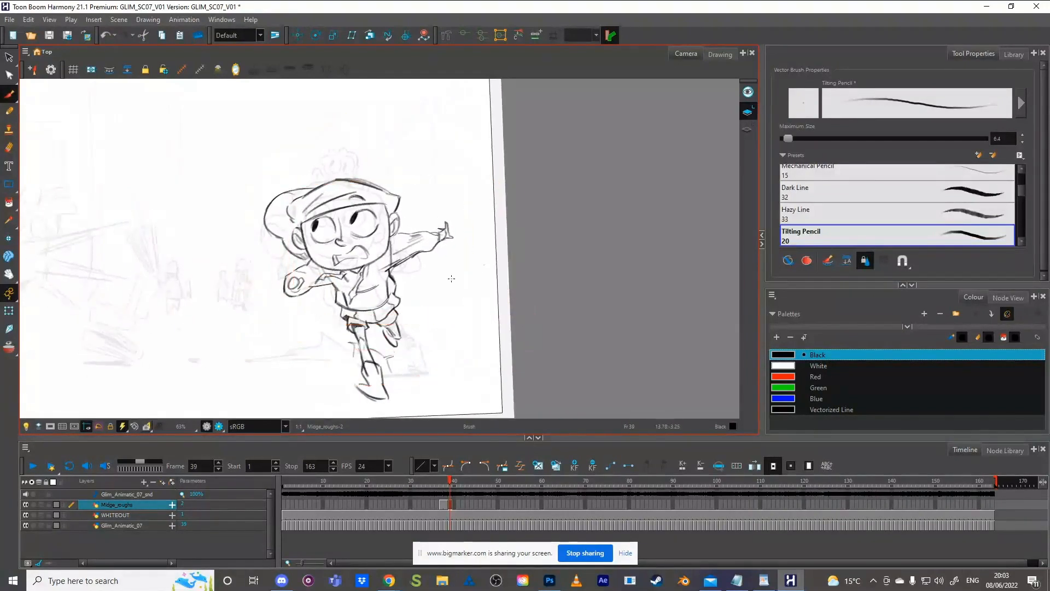
Step: Check frame 40's animatic pose against the finished frame 39 drawing and return to frame 39
key(1)
mouse_move(318, 239)
mouse_down()
mouse_move(403, 234)
mouse_move(383, 265)
mouse_up()
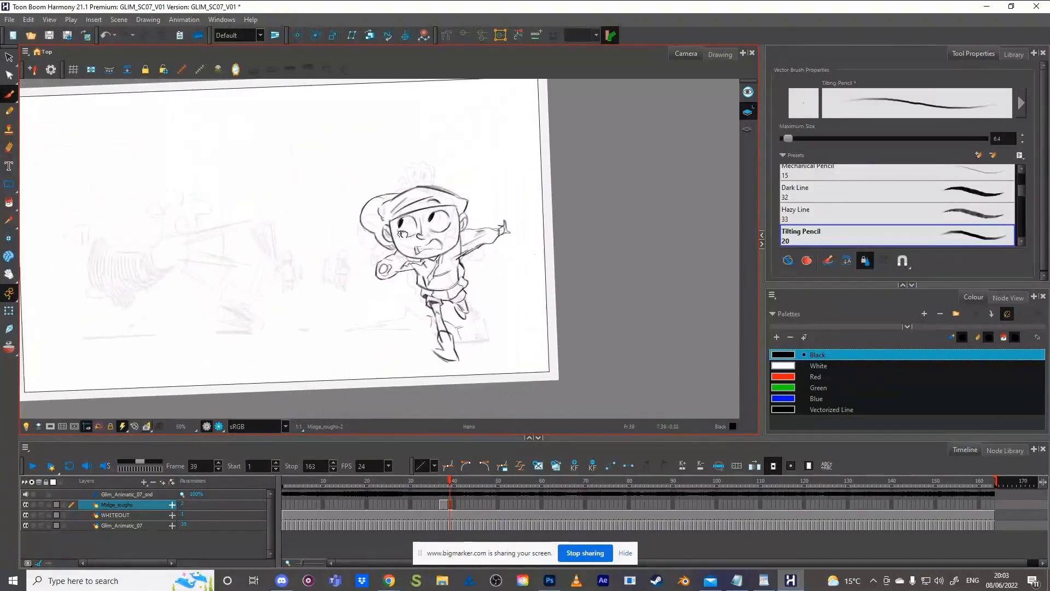
key(shift+x)
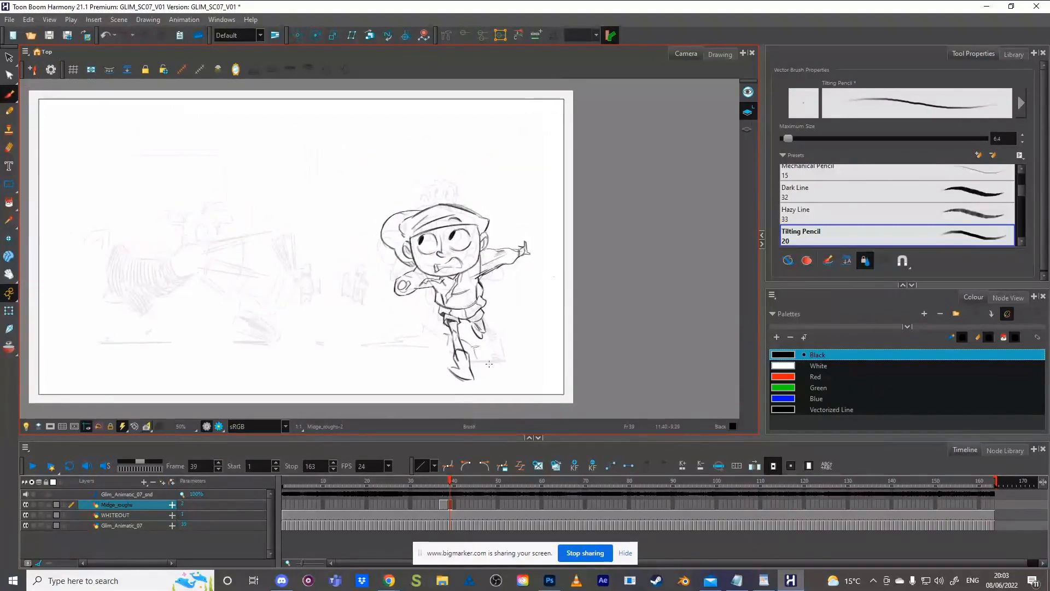
click(454, 478)
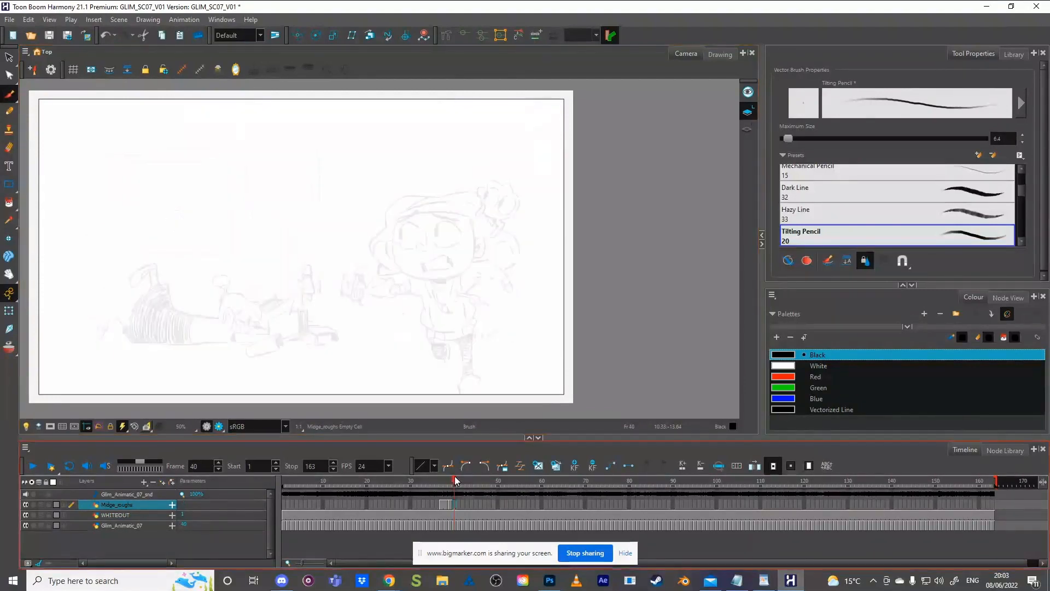
mouse_move(455, 480)
mouse_down()
mouse_move(375, 480)
mouse_move(559, 466)
mouse_move(495, 461)
mouse_move(449, 475)
mouse_up()
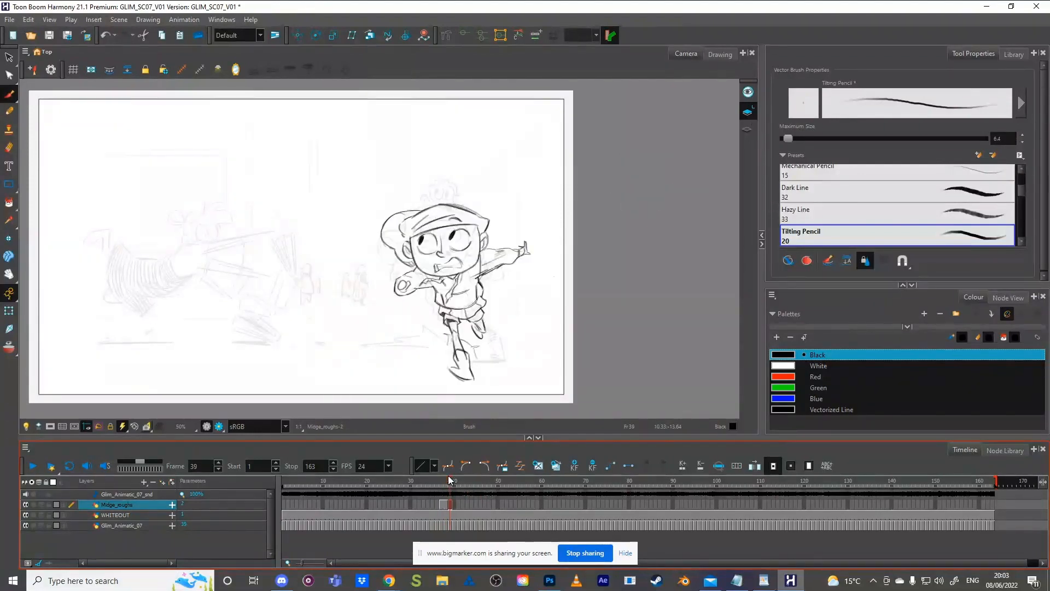
Step: Select the front leg and shift its strokes slightly outward, then scrub through the following frames and return to frame 39
key(s)
mouse_move(463, 316)
mouse_down()
mouse_move(449, 315)
mouse_move(444, 370)
mouse_move(476, 354)
mouse_move(477, 382)
mouse_up()
mouse_move(461, 484)
mouse_down()
mouse_move(642, 458)
mouse_move(547, 468)
mouse_move(635, 459)
mouse_move(560, 465)
mouse_move(618, 465)
mouse_move(598, 469)
mouse_up()
click(449, 505)
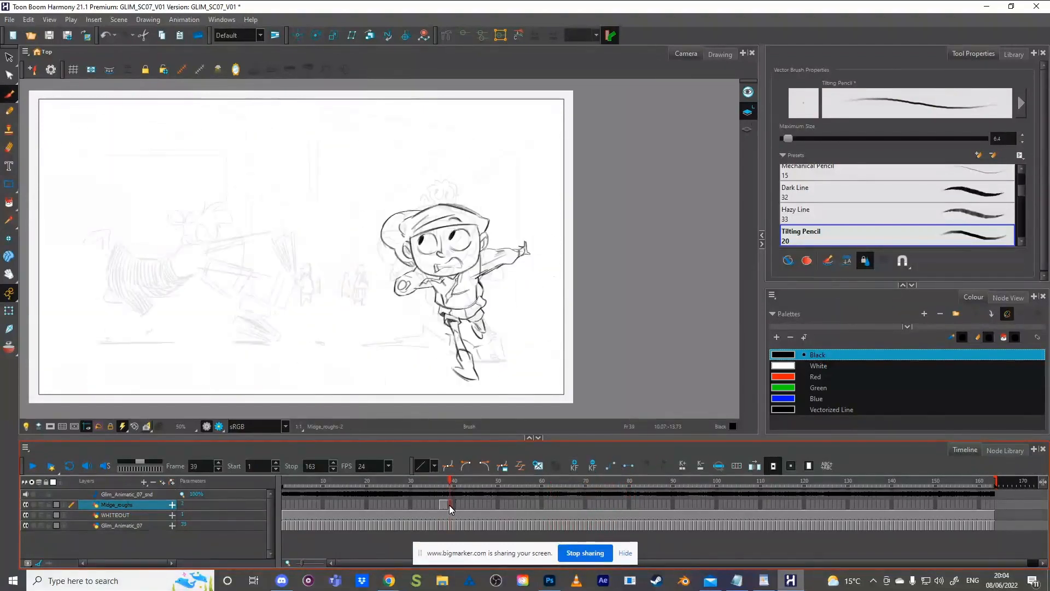
Step: Compare the leg with the previous drawing and slant the front leg so its foot reaches further outward
key(comma)
key(period)
key(comma)
key(period)
key(comma)
key(period)
mouse_move(450, 329)
mouse_down()
mouse_move(442, 388)
mouse_move(482, 330)
mouse_up()
drag(471, 381, 492, 376)
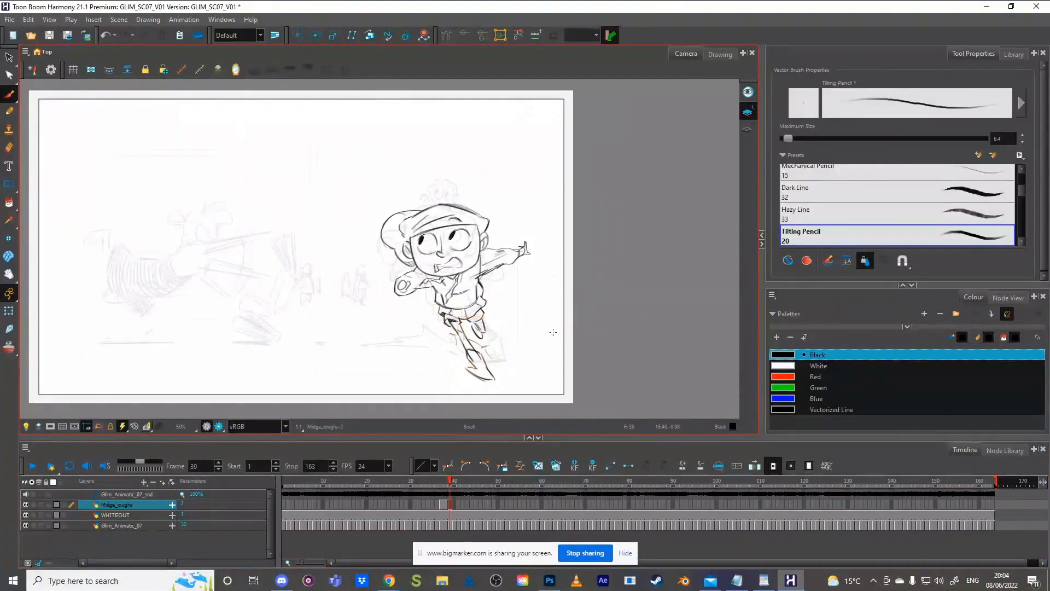
Step: Reselect the front leg's strokes and adjust the slant of the shin and boot, checking against the previous drawing
key(alt+s)
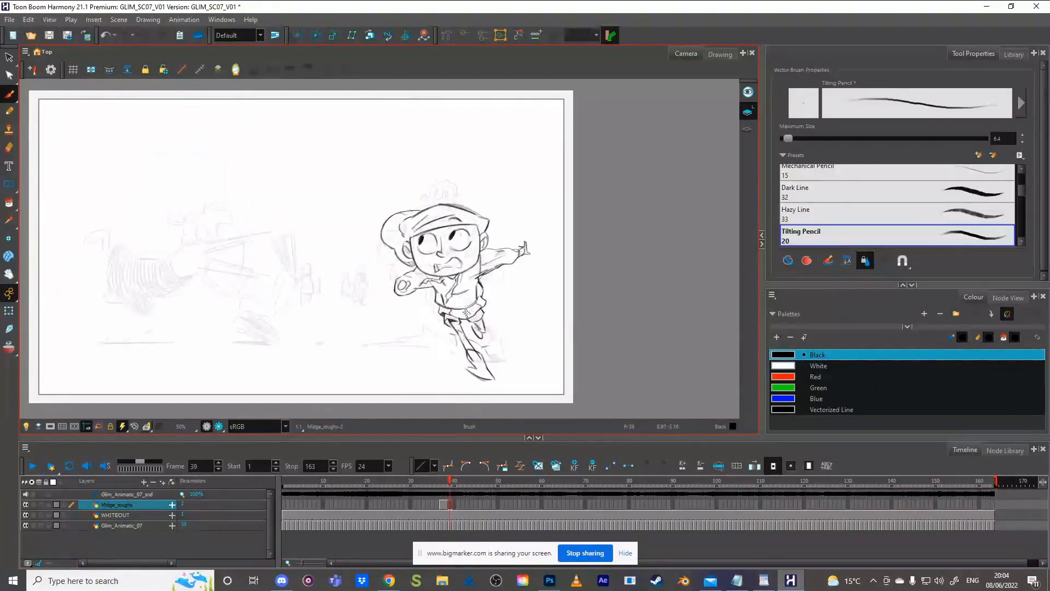
mouse_move(466, 327)
mouse_down()
mouse_move(491, 359)
mouse_move(462, 371)
mouse_up()
click(517, 345)
key(alt+b)
key(comma)
key(period)
key(alt+s)
drag(462, 323, 500, 381)
key(alt+b)
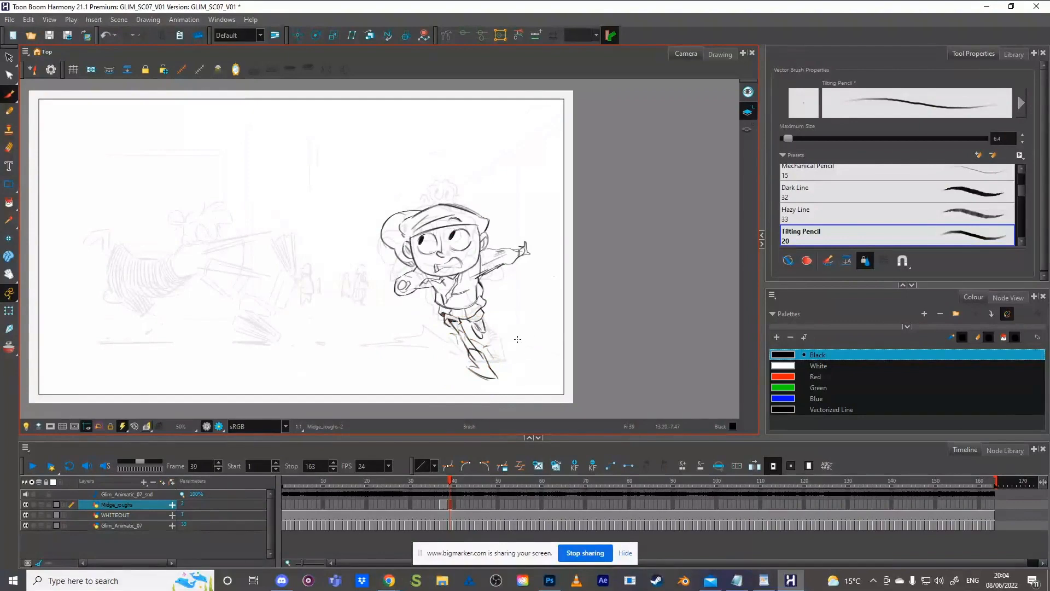
Step: Angle the raised back foot outward and extend the front leg further along its diagonal
key(alt+s)
click(487, 327)
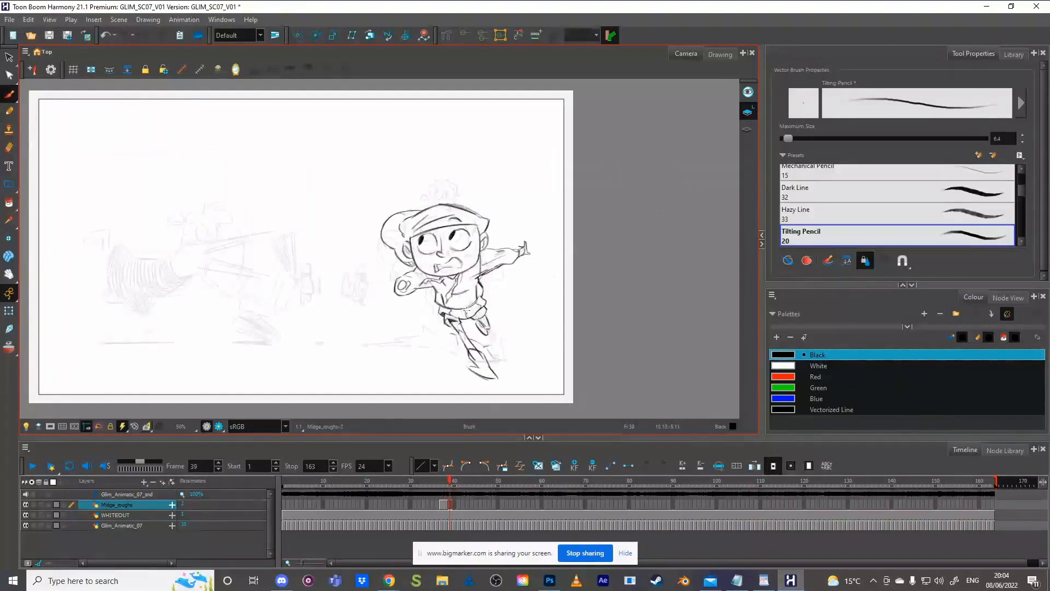
mouse_move(460, 319)
mouse_down()
mouse_move(455, 359)
mouse_move(477, 335)
mouse_move(480, 356)
mouse_move(484, 312)
mouse_move(473, 333)
mouse_up()
click(545, 304)
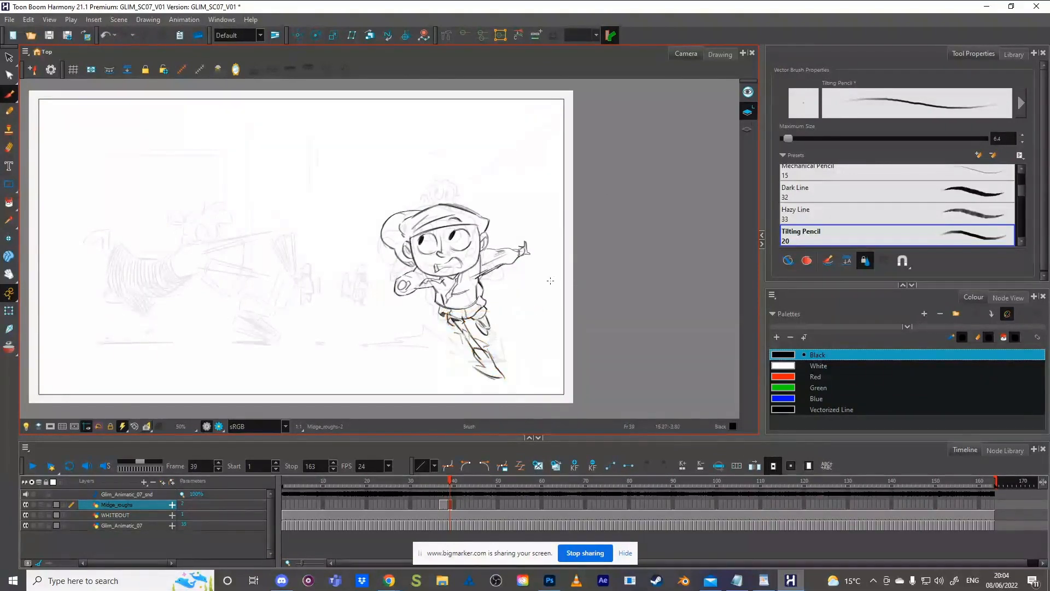
key(comma)
key(period)
Step: Select the small strokes at the top of the front leg and reposition them under the shorts
key(s)
drag(447, 314, 450, 322)
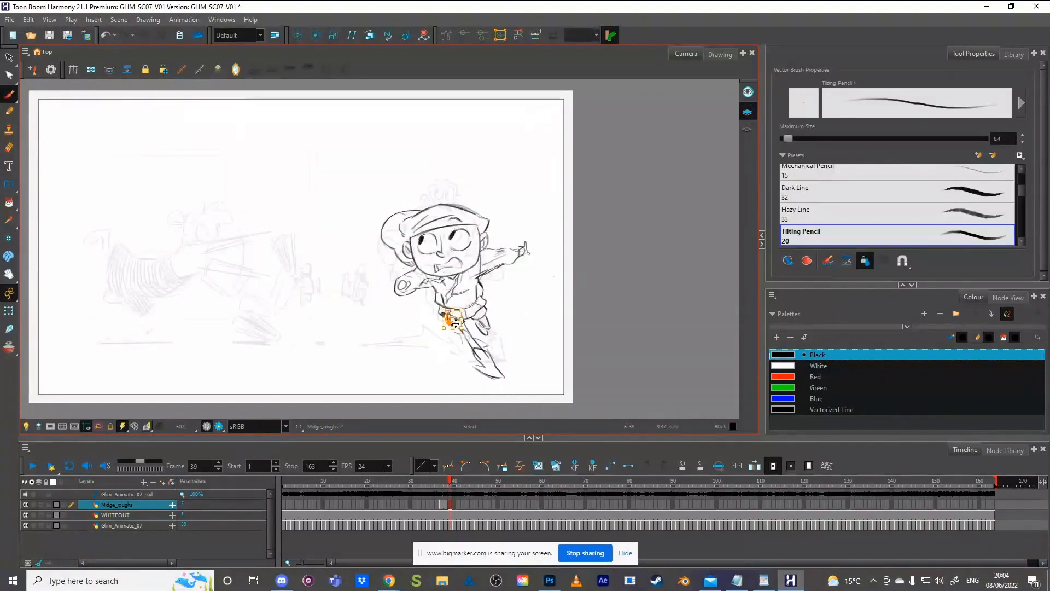
click(459, 319)
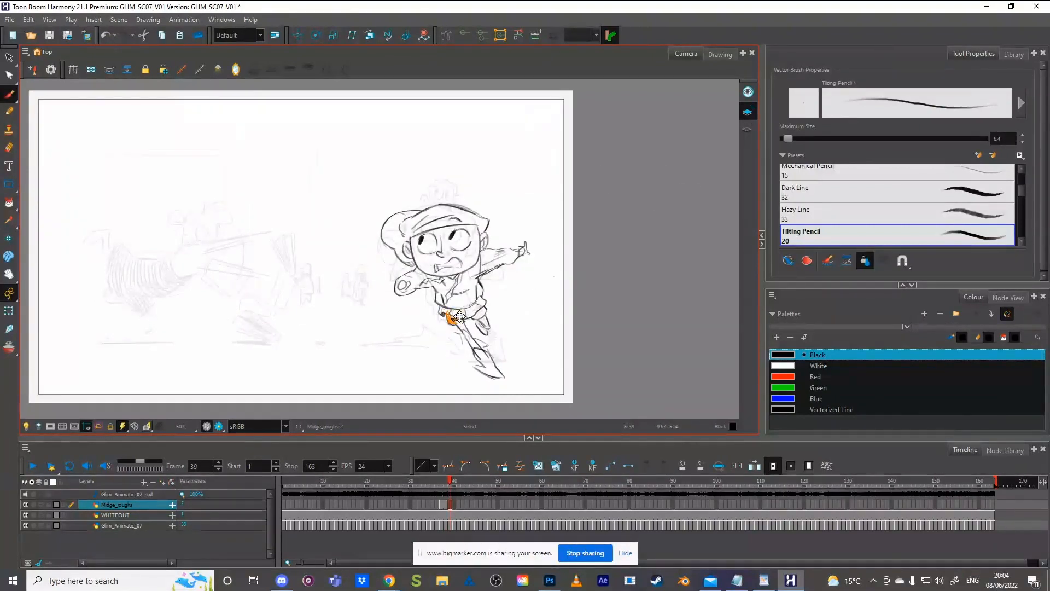
click(531, 296)
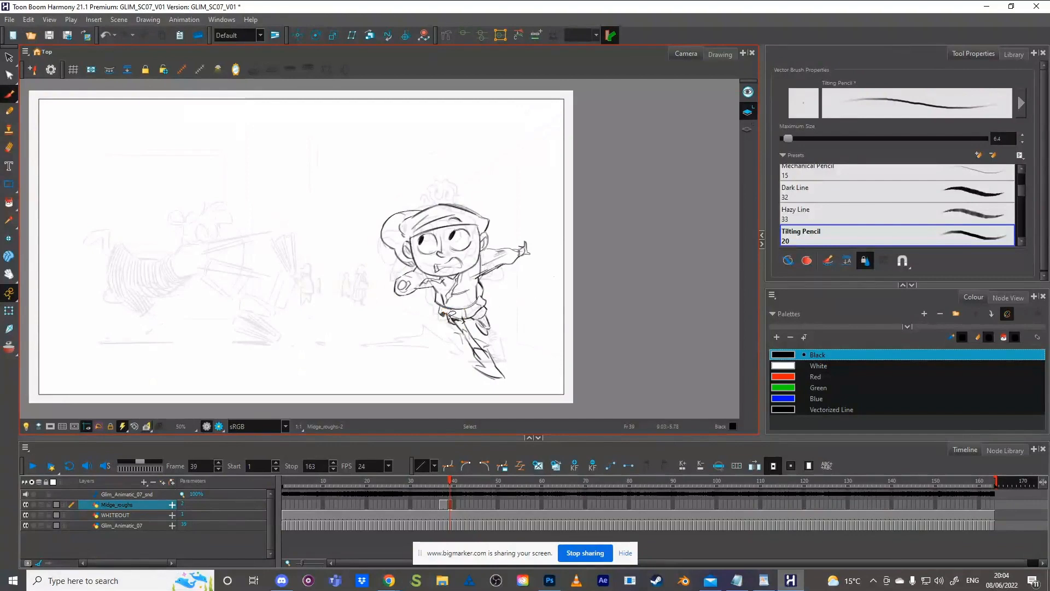
Step: Refine the front leg and shorts with fresh brush strokes where the thigh meets the hem
key(alt+b)
key(alt+b)
mouse_move(481, 328)
mouse_down()
mouse_move(509, 296)
mouse_move(517, 250)
mouse_move(462, 333)
mouse_move(482, 313)
mouse_up()
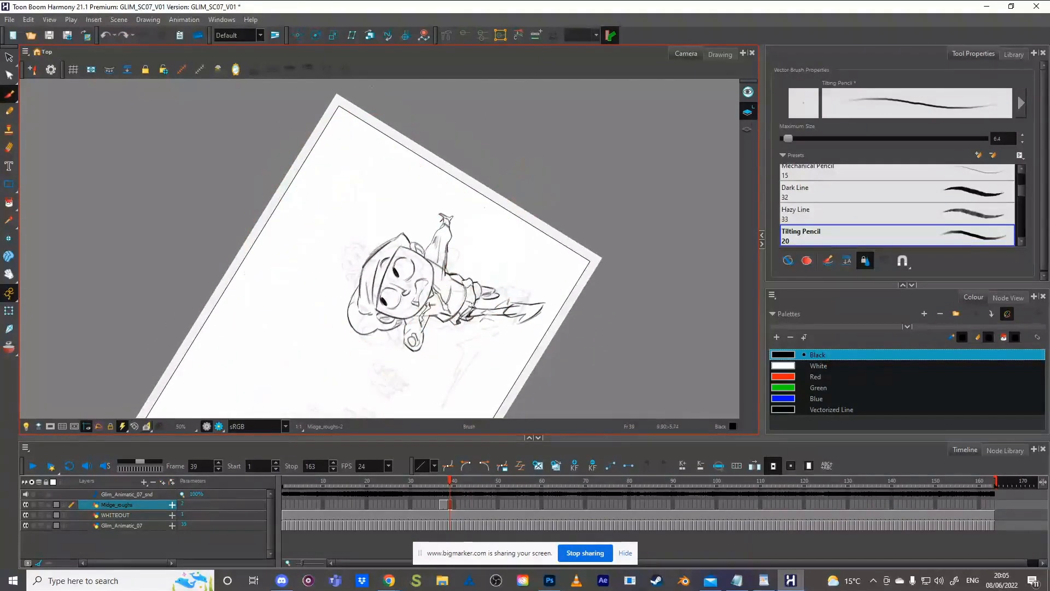
drag(474, 301, 403, 329)
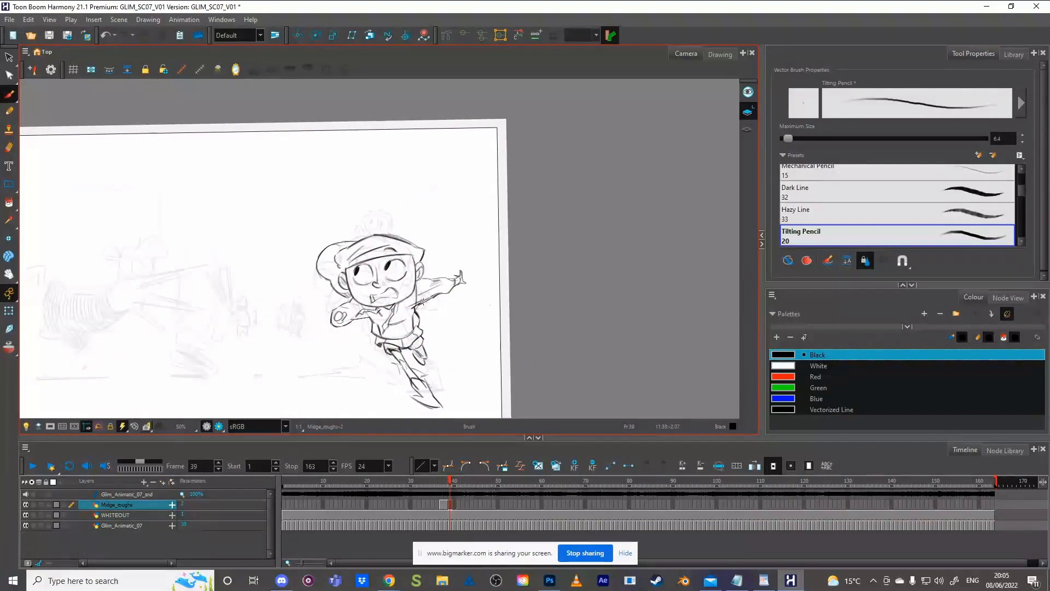
Step: Check frame 39 against the previous drawing and add a short stroke to the outer side of the shorts
key(comma)
key(period)
key(comma)
key(period)
key(comma)
key(period)
key(comma)
key(period)
ctrl+click(399, 347)
drag(420, 329, 422, 338)
Step: Draw the curved lower hem of the shorts above the raised back leg, comparing the pose with frame 38
key(comma)
key(period)
key(comma)
key(period)
key(comma)
key(period)
key(comma)
key(period)
key(comma)
key(period)
drag(422, 334, 409, 347)
Step: Select all the head, hat and hair strokes and adjust their placement relative to the previous drawing
key(comma)
key(period)
key(comma)
key(period)
key(comma)
key(period)
key(comma)
key(period)
key(comma)
key(period)
mouse_move(340, 272)
mouse_down()
mouse_move(320, 290)
mouse_move(438, 230)
mouse_move(415, 309)
mouse_up()
drag(402, 235, 426, 252)
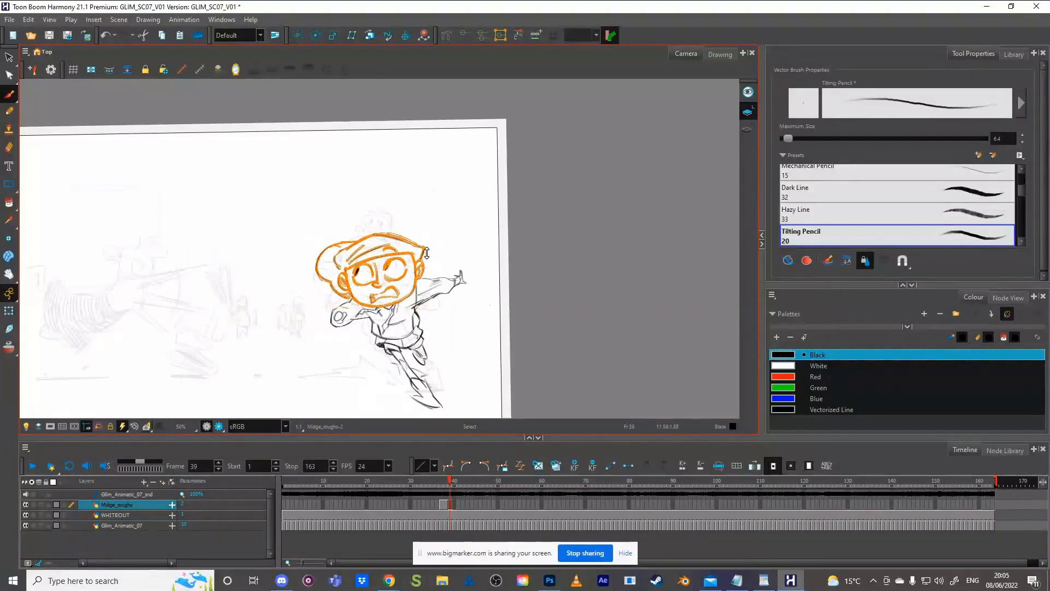
click(450, 238)
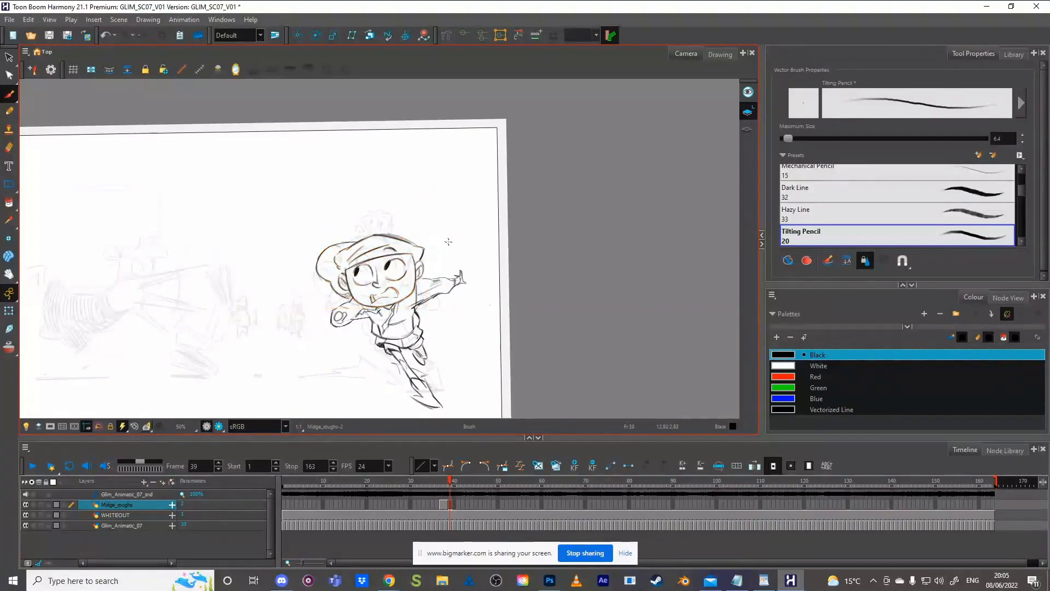
Step: Reselect only the face and hat strokes, leaving out the back hair, and fine-tune their fit
key(comma)
key(period)
mouse_move(417, 275)
mouse_down()
mouse_move(405, 294)
mouse_move(373, 301)
mouse_move(338, 280)
mouse_move(334, 261)
mouse_move(402, 218)
mouse_move(434, 257)
mouse_up()
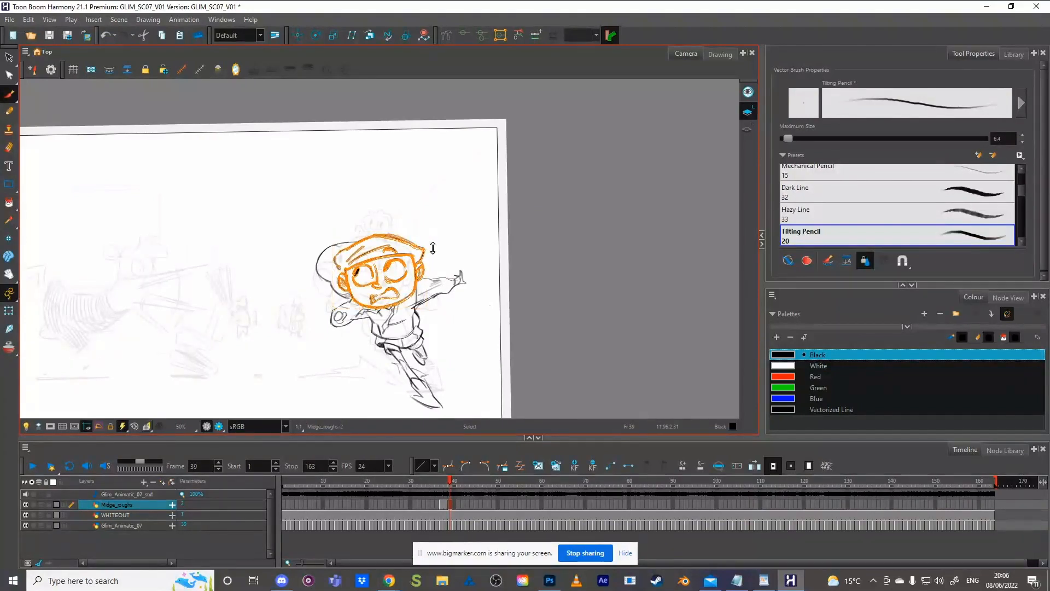
key(Delete)
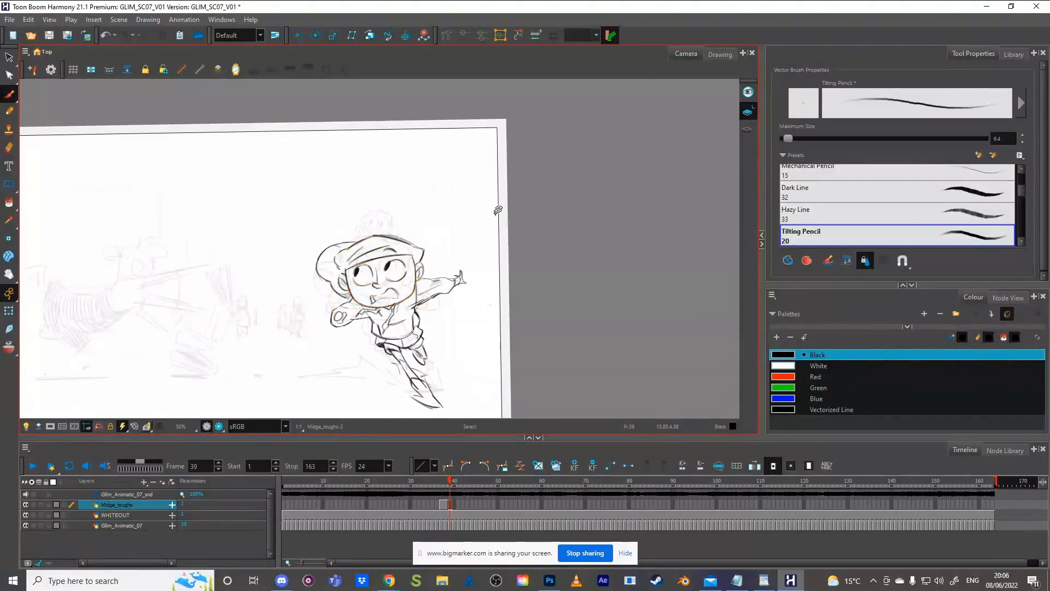
Step: Try deleting strokes around the nose and the eye nearest the outstretched arm, checking against the previous drawing
key(comma)
key(period)
key(alt+b)
key(comma)
key(period)
key(alt+s)
drag(376, 256, 399, 278)
key(Delete)
click(389, 265)
key(Delete)
key(ctrl+z)
key(ctrl+z)
click(404, 258)
click(521, 193)
Step: Rework the fist strokes of the bent arm below the hair, comparing the hand with frame 38
key(alt+b)
ctrl+click(338, 313)
key(comma)
key(period)
key(alt+s)
click(343, 313)
key(alt+b)
key(ctrl+z)
key(ctrl+shift+z)
key(alt+s)
scroll(422, 312, down, 1)
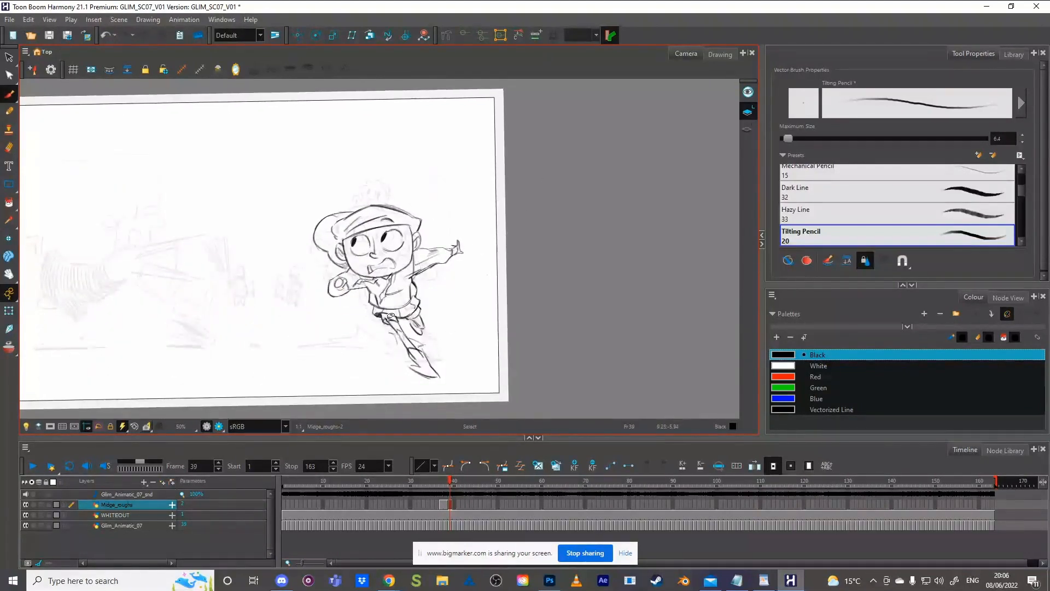
Step: Select the front leg's strokes and slightly adjust their scale beneath the shorts
mouse_move(383, 320)
mouse_down()
mouse_move(435, 382)
mouse_move(410, 333)
mouse_move(427, 355)
mouse_move(420, 337)
mouse_move(399, 315)
mouse_up()
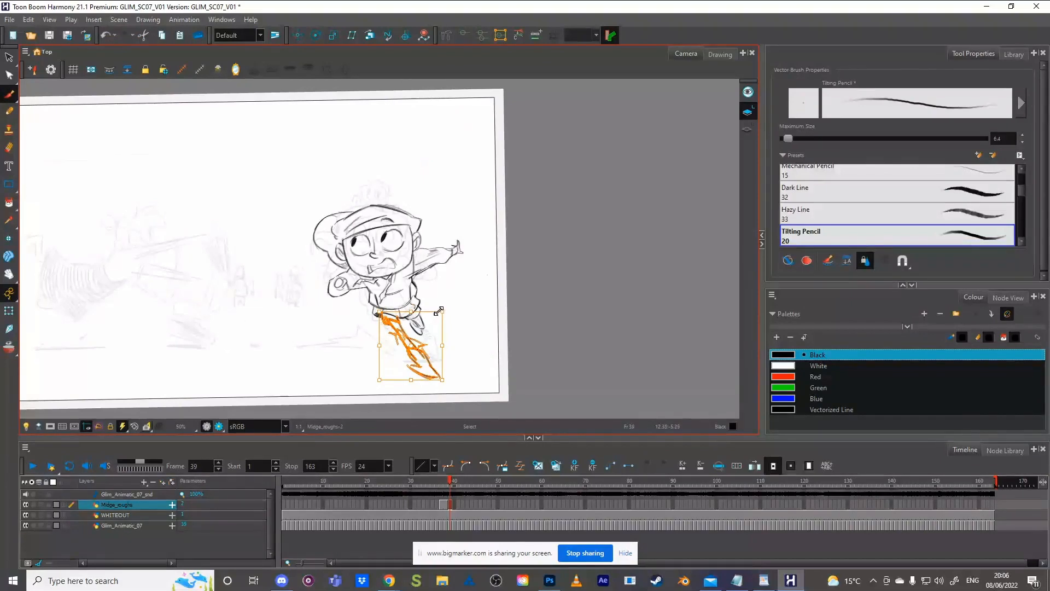
drag(440, 312, 440, 312)
click(465, 282)
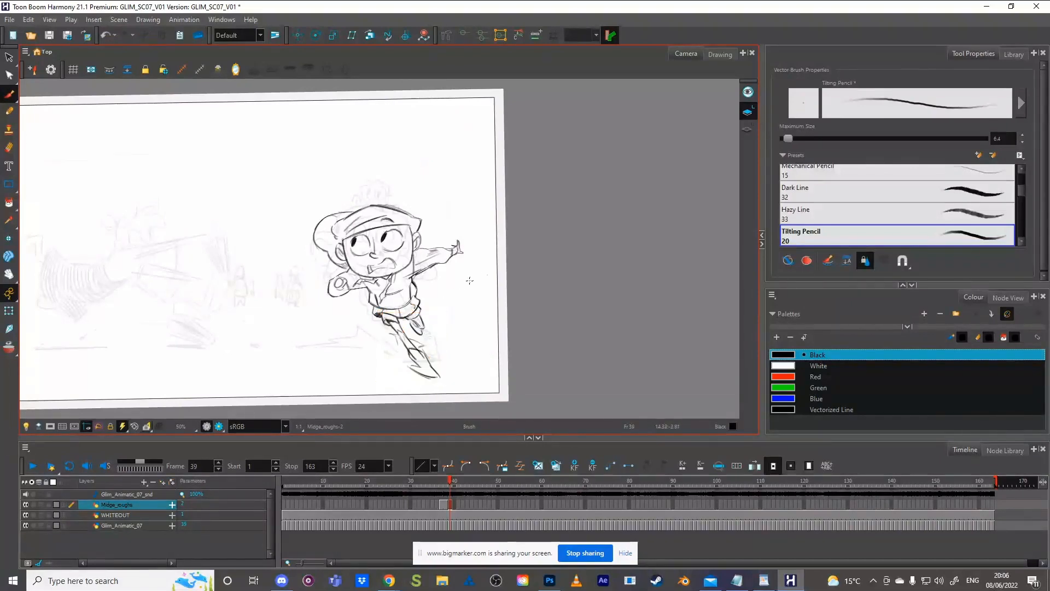
Step: Compare the pose with frame 38 and check its lean using a temporary diagonal line of action through the body
key(comma)
key(period)
key(comma)
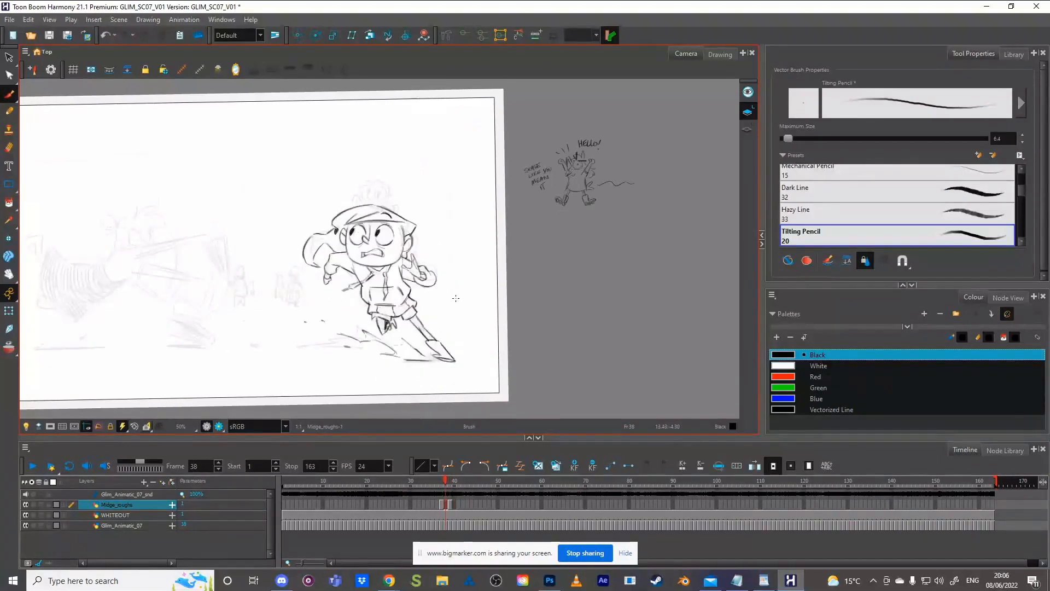
key(period)
key(comma)
key(period)
mouse_move(321, 161)
mouse_down()
mouse_move(478, 445)
mouse_move(305, 140)
mouse_up()
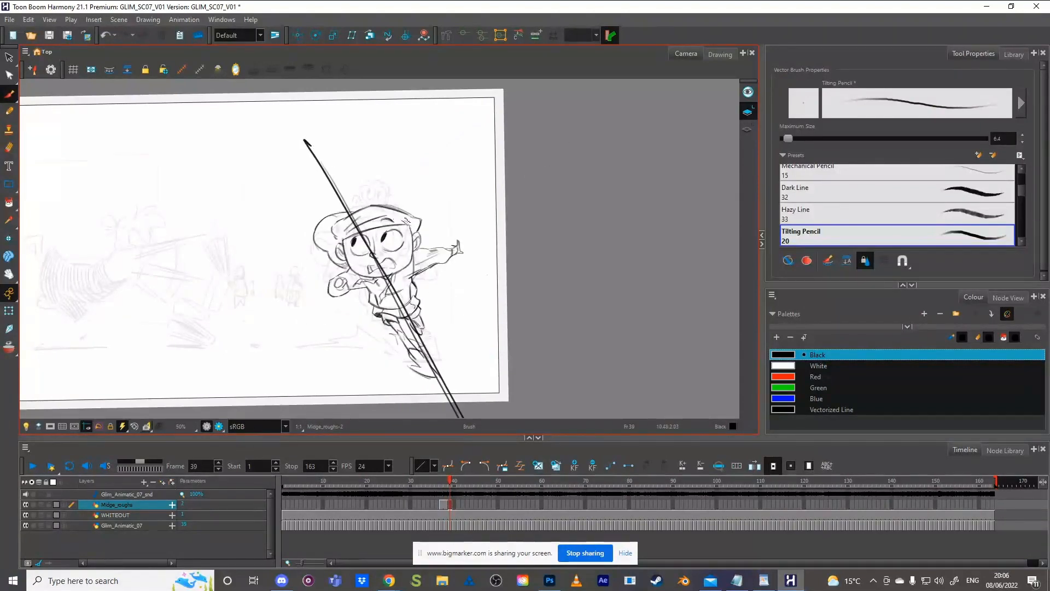
key(ctrl+z)
key(alt+s)
mouse_move(382, 311)
mouse_down()
mouse_move(444, 392)
mouse_move(431, 379)
mouse_up()
key(comma)
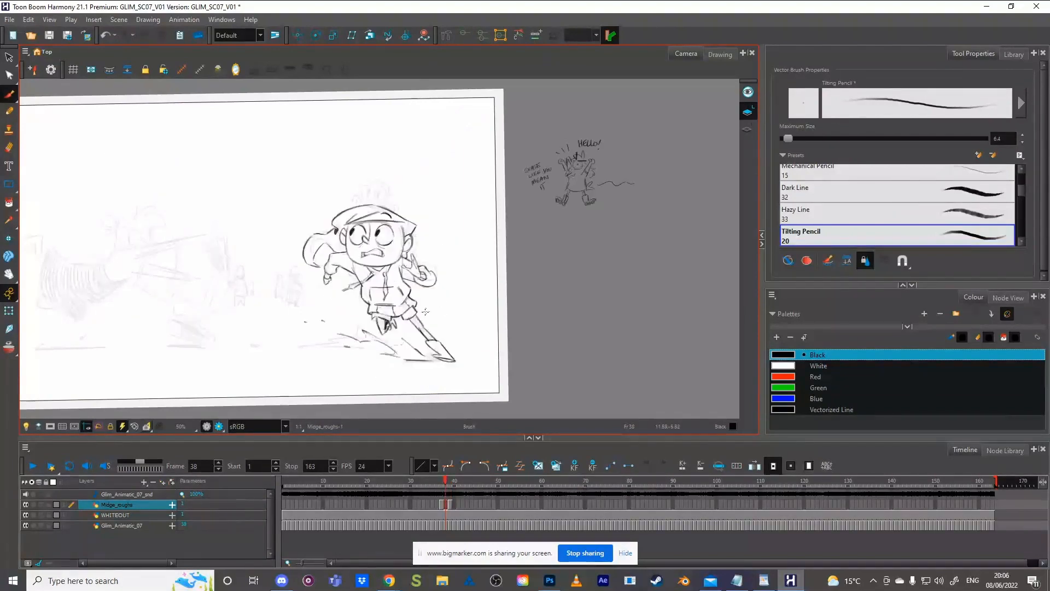
key(period)
key(ctrl+z)
key(ctrl+z)
Step: Select the raised back leg's strokes and re-angle them outward below the hem of the shorts
key(alt+s)
mouse_move(418, 307)
mouse_down()
mouse_move(413, 320)
mouse_move(430, 323)
mouse_move(433, 307)
mouse_up()
key(Delete)
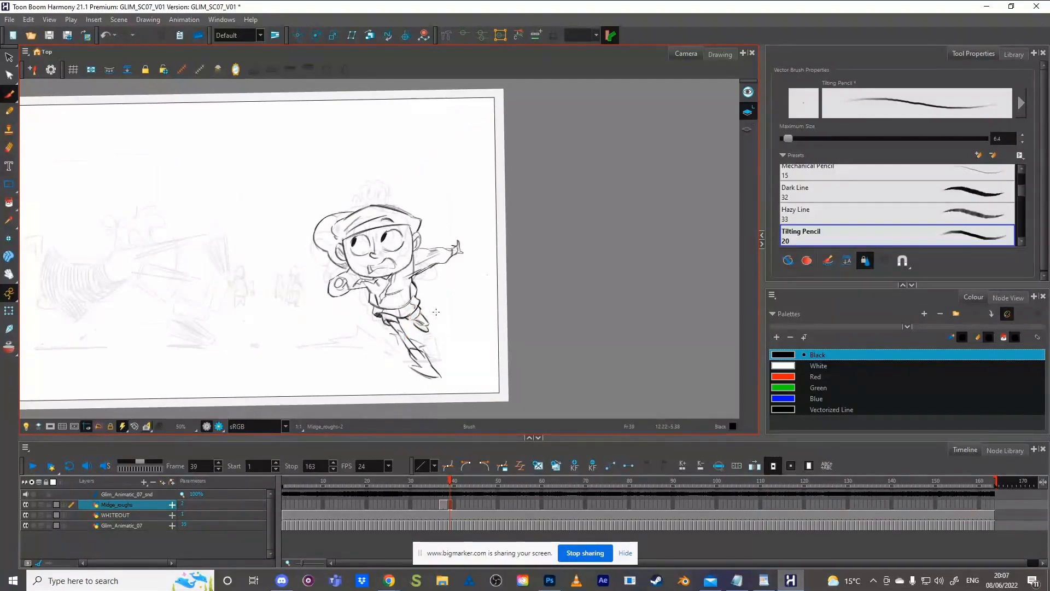
drag(414, 310, 421, 321)
click(470, 291)
drag(426, 314, 433, 330)
key(alt+s)
key(ctrl+z)
drag(415, 316, 429, 317)
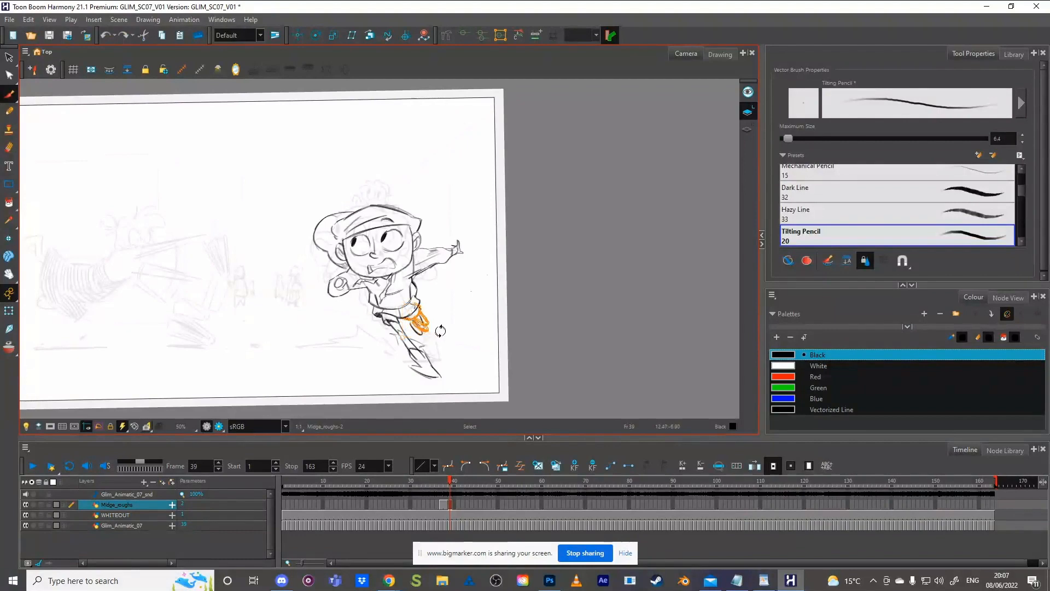
key(Delete)
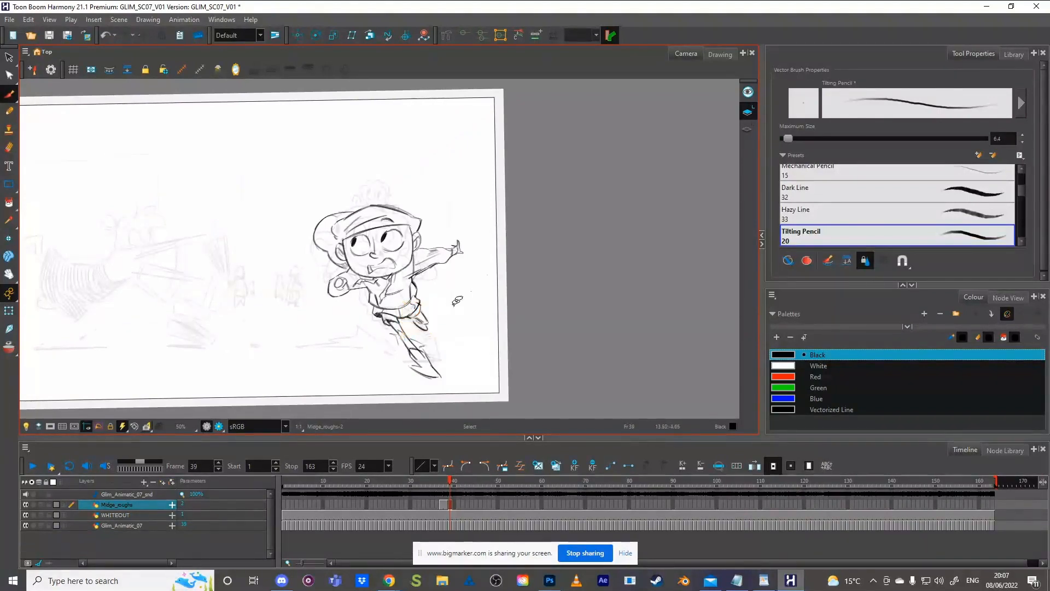
Step: Undo the trial stroke beside the thigh and touch up the torso's outer edge above the shorts
drag(408, 329, 428, 337)
key(ctrl+z)
mouse_move(420, 304)
mouse_down()
mouse_move(427, 317)
mouse_move(409, 312)
mouse_move(430, 315)
mouse_move(421, 294)
mouse_up()
click(453, 295)
key(Delete)
Step: Move the bent arm's fist inward toward the chin and adjust the nearby cheek line
drag(426, 243, 446, 213)
mouse_move(353, 279)
mouse_down()
mouse_move(377, 287)
mouse_move(327, 285)
mouse_move(336, 300)
mouse_move(345, 282)
mouse_move(357, 287)
mouse_up()
click(474, 212)
click(494, 255)
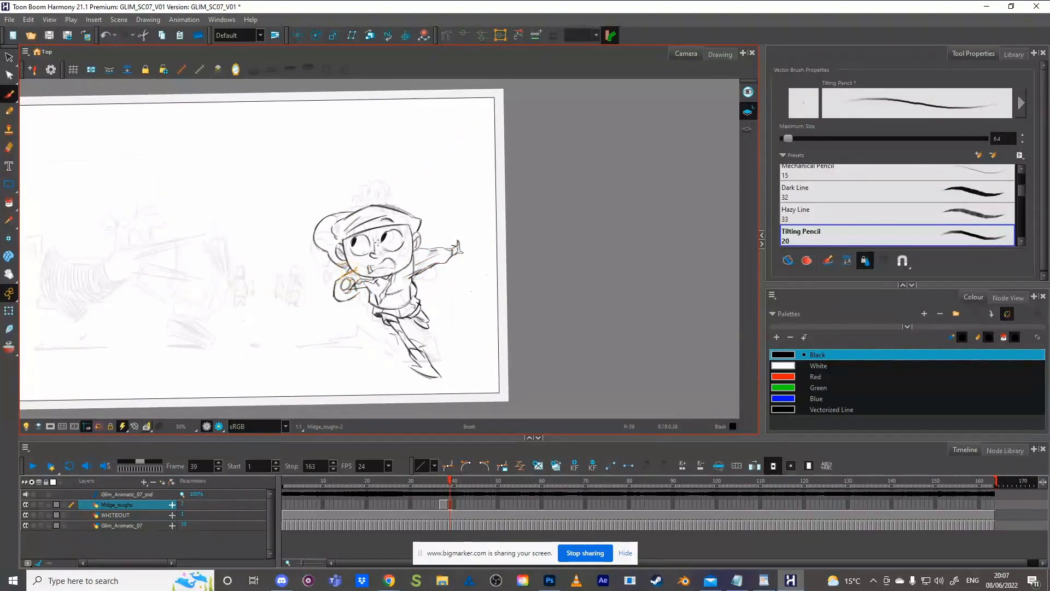
drag(352, 235, 350, 276)
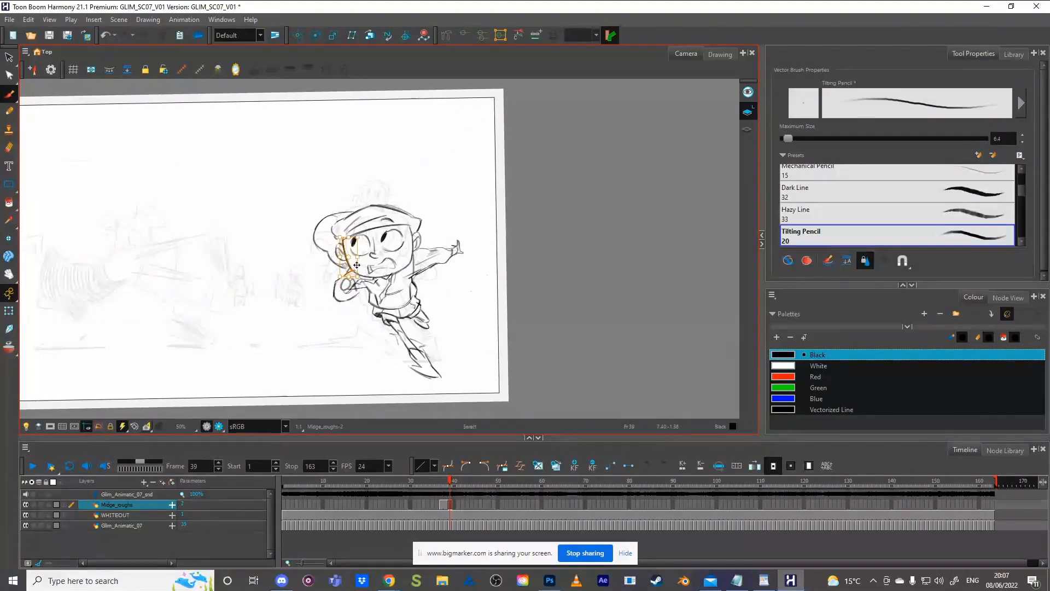
key(Delete)
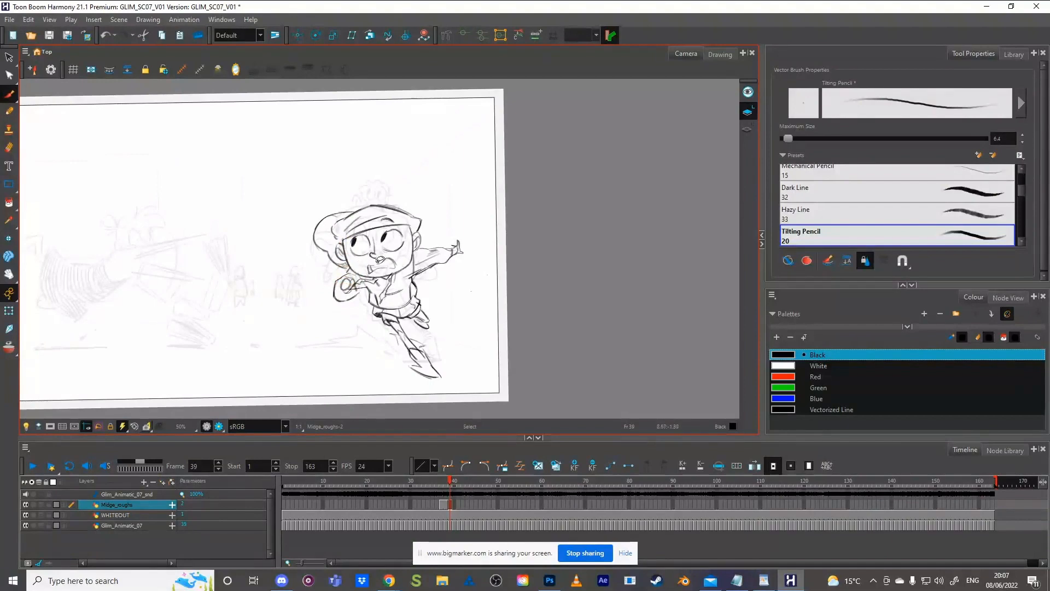
Step: Compare the bent arm with the previous drawing and rework the forearm strokes between the fist and chest
key(comma)
key(period)
key(comma)
key(period)
key(comma)
key(period)
key(comma)
key(period)
key(alt+s)
click(359, 277)
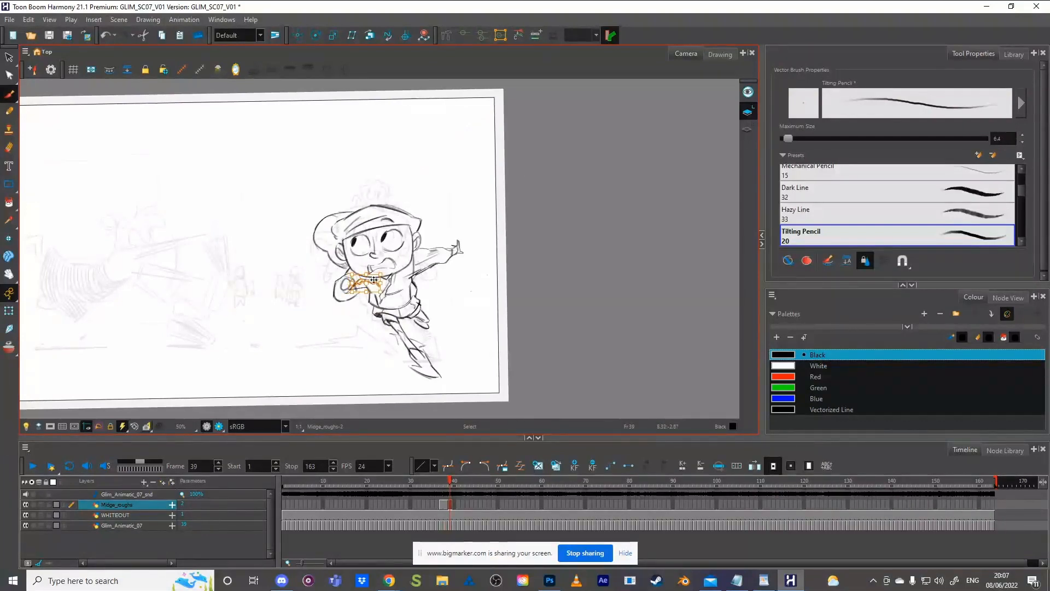
click(441, 250)
key(ctrl+z)
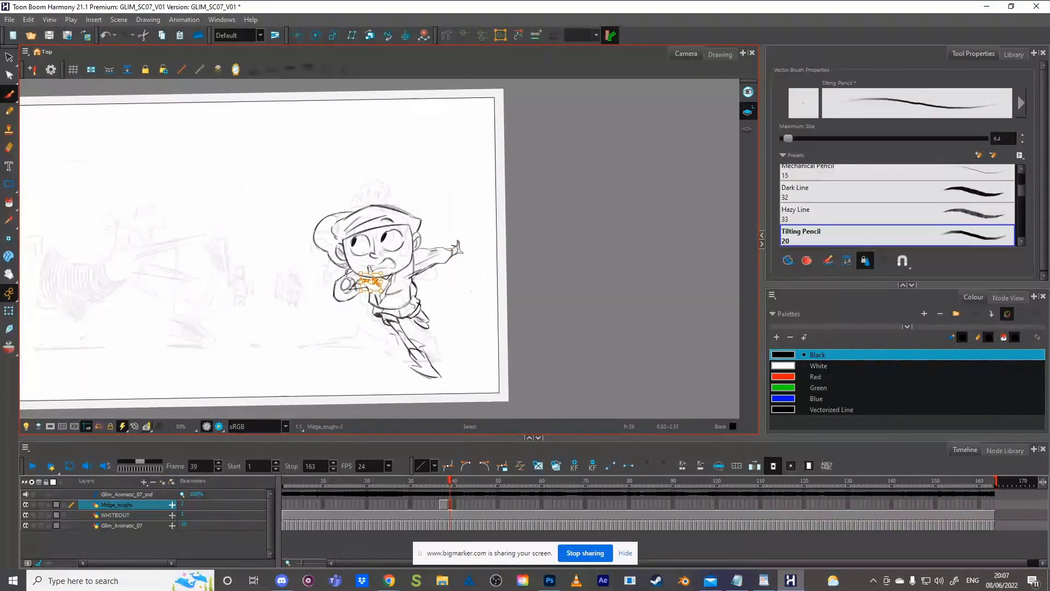
key(Delete)
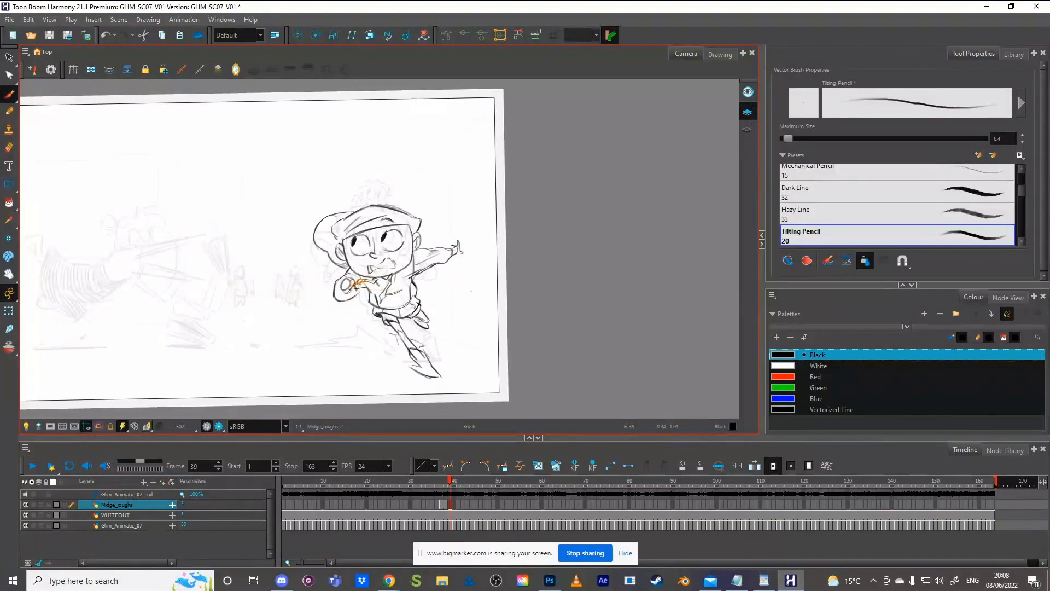
Step: Delete the leftover forearm stroke beside the fist and check the arm against frame 38
key(alt+b)
key(comma)
key(period)
click(357, 286)
key(Delete)
key(comma)
key(period)
key(comma)
key(period)
Step: Refine the fist and wrist lines under the chin, undoing the stray change and comparing with the previous drawing
key(s)
mouse_move(332, 284)
mouse_down()
mouse_move(354, 304)
mouse_move(330, 280)
mouse_move(354, 288)
mouse_move(361, 269)
mouse_up()
key(alt+b)
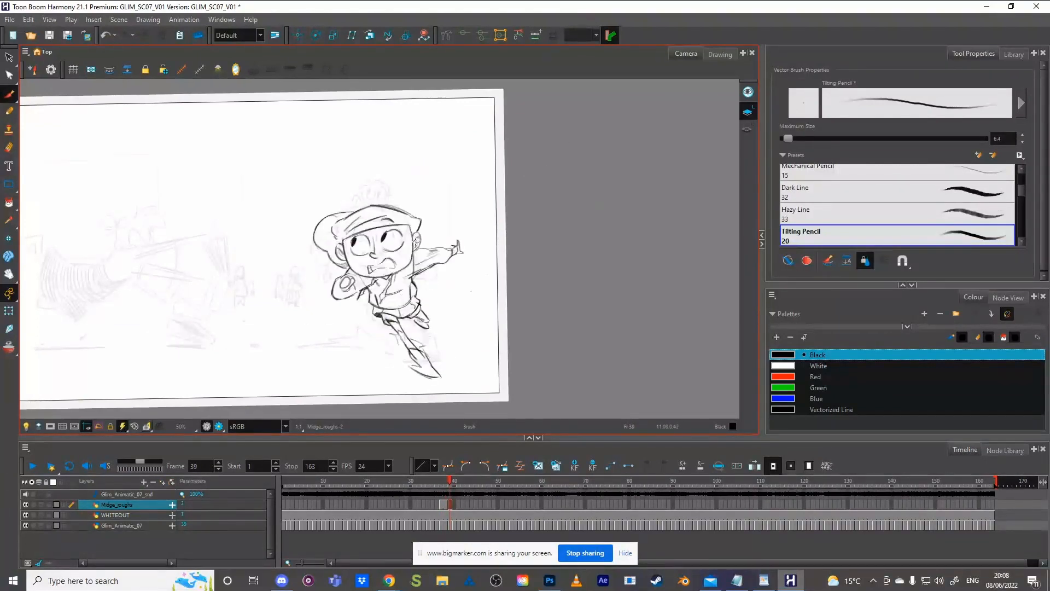
key(ctrl+z)
key(comma)
key(period)
key(comma)
key(period)
key(comma)
key(period)
Step: Replace the upper outline of the back hair with a fuller curve running up to the hat
drag(339, 203, 316, 217)
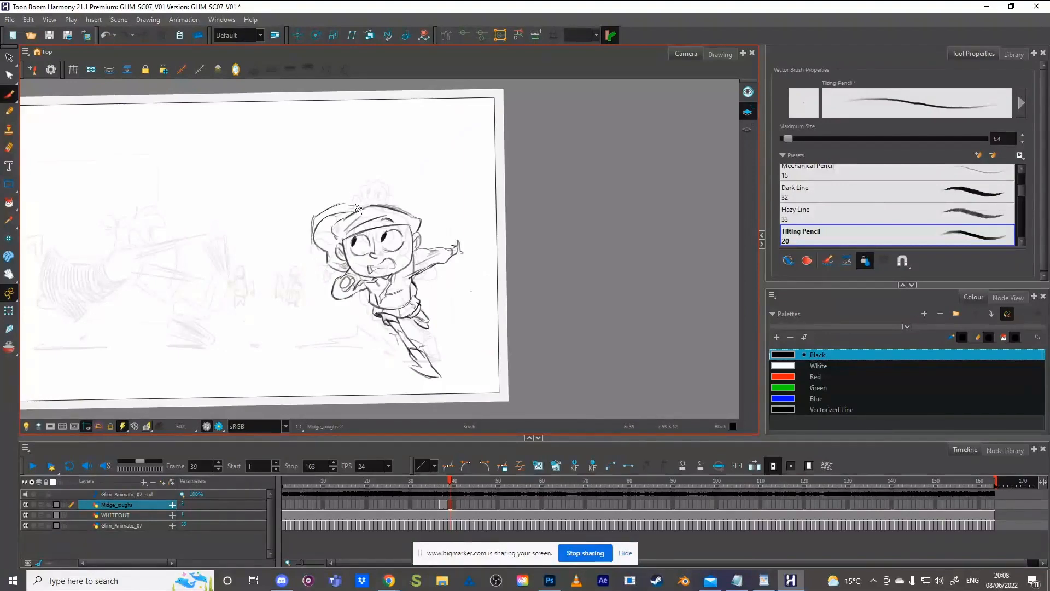
ctrl+click(341, 212)
key(Delete)
drag(342, 203, 366, 206)
key(comma)
key(period)
Step: Remove the overlapping hair stroke beside the hat and draw the inner hair line down toward the ear
mouse_move(335, 221)
mouse_down()
mouse_move(349, 218)
mouse_move(346, 208)
mouse_up()
key(Delete)
key(alt+s)
key(alt+b)
mouse_move(340, 224)
mouse_down()
mouse_move(321, 229)
mouse_move(351, 242)
mouse_up()
Step: Delete the outer edge of the back hair and redraw it as a new downward curve
key(alt+b)
click(313, 231)
key(Delete)
key(alt+b)
drag(313, 218, 314, 241)
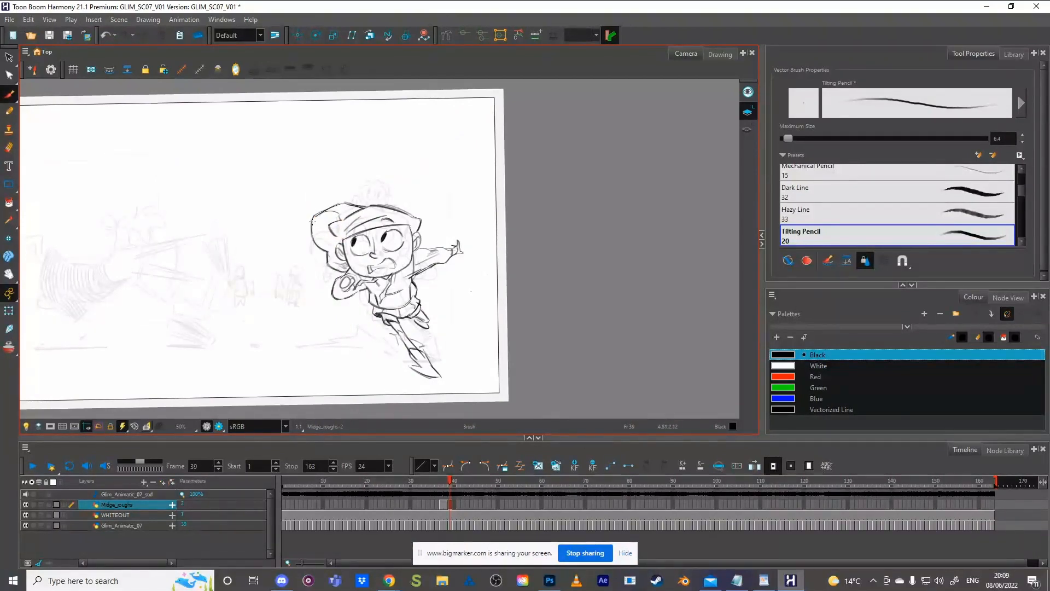
Step: Rotate the canvas to refine the back hair's outer contour, undo the stray stroke and straighten the canvas again
drag(337, 200, 322, 239)
drag(316, 283, 323, 251)
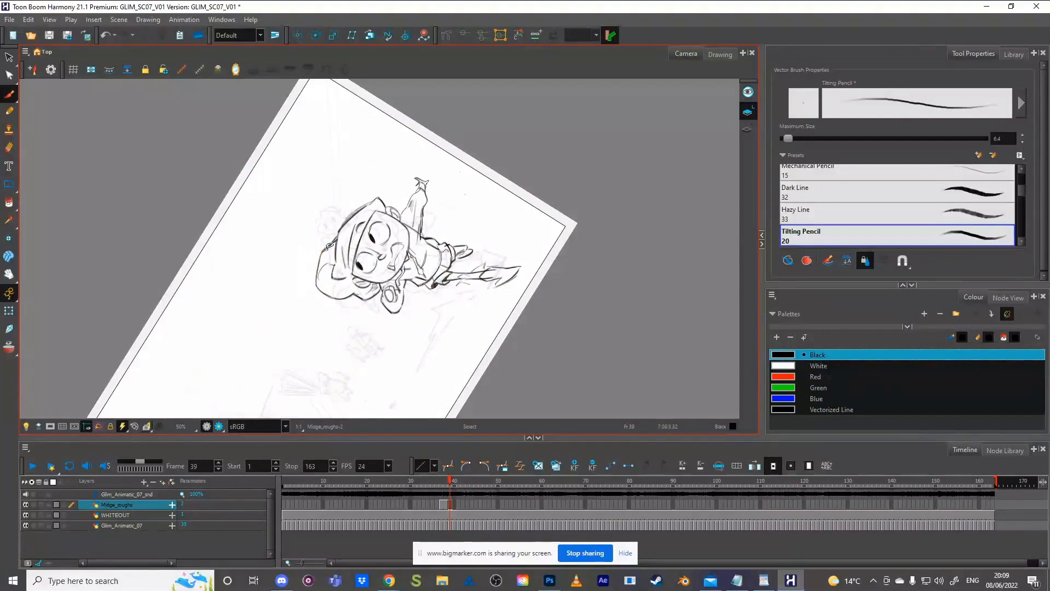
key(ctrl+z)
mouse_move(323, 252)
mouse_down()
mouse_move(338, 235)
mouse_move(339, 246)
mouse_move(493, 307)
mouse_move(468, 322)
mouse_move(496, 322)
mouse_up()
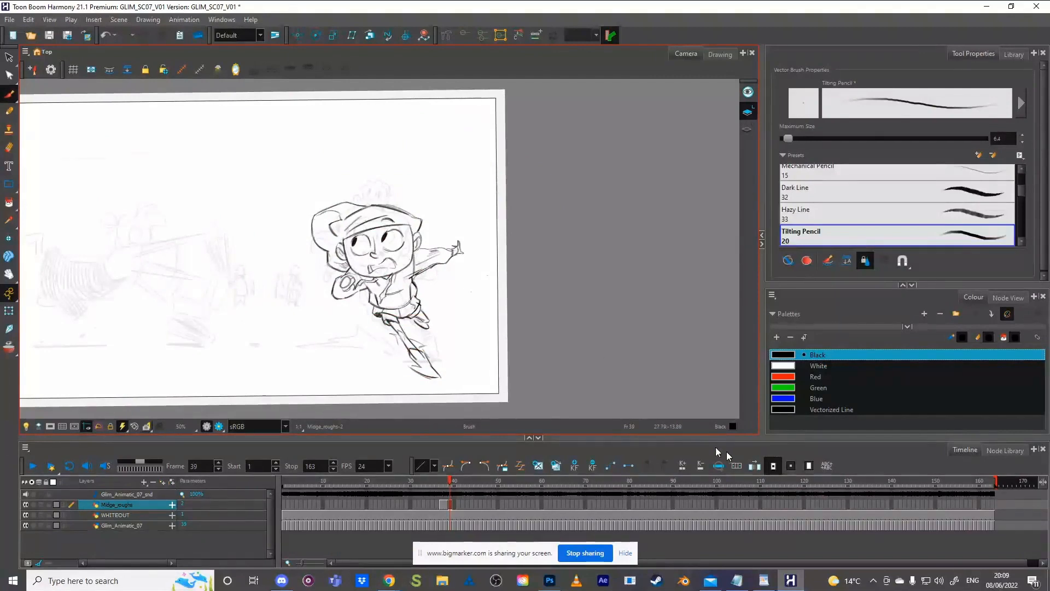
Step: Return to frame 1, mask everything outside the camera frame and reset the view's rotation
drag(457, 481, 283, 481)
drag(343, 334, 457, 331)
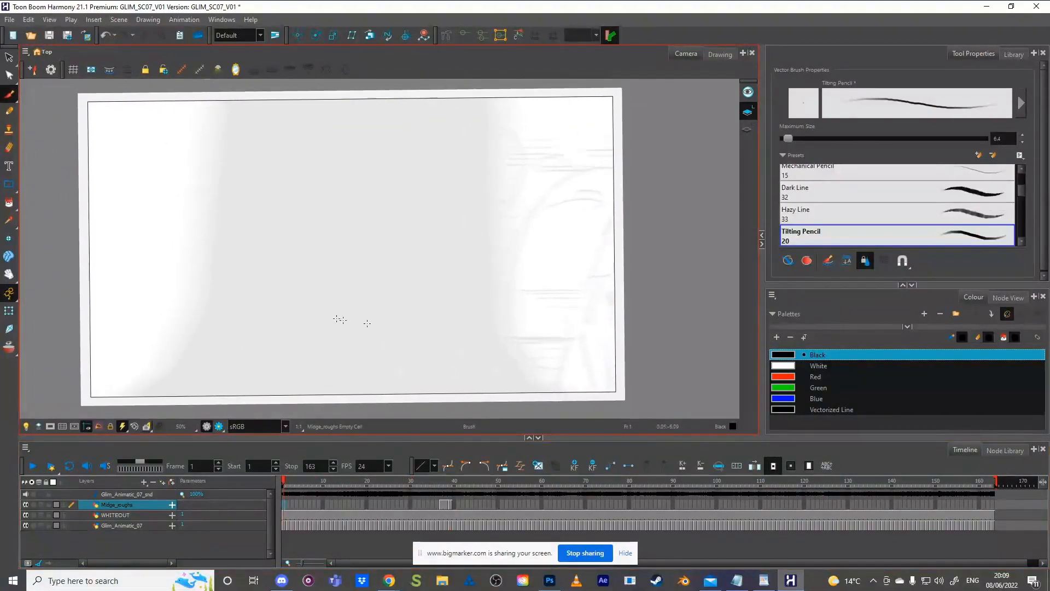
click(59, 426)
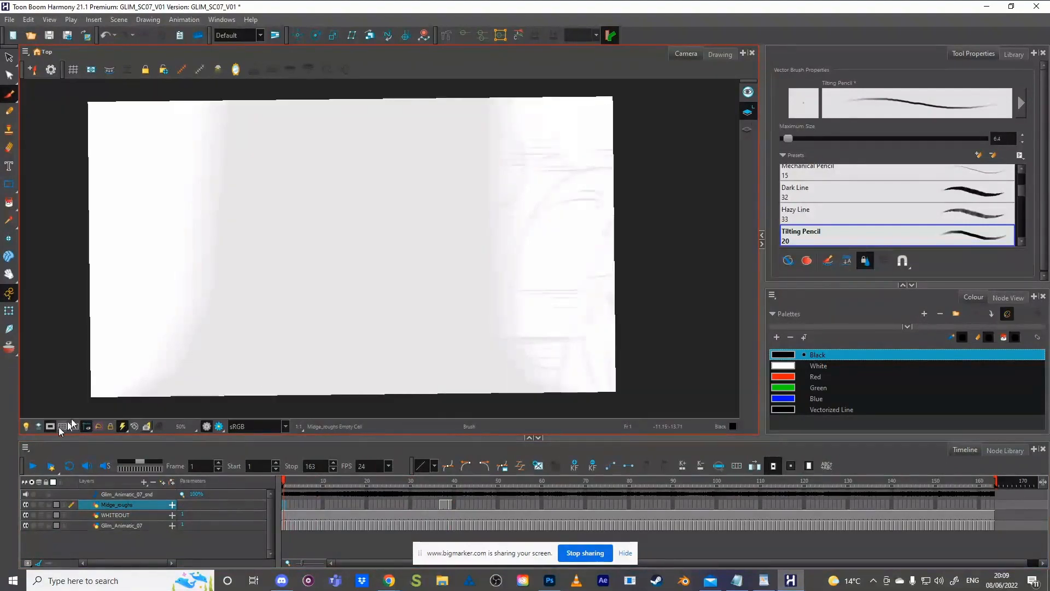
drag(246, 346, 249, 341)
key(shift+x)
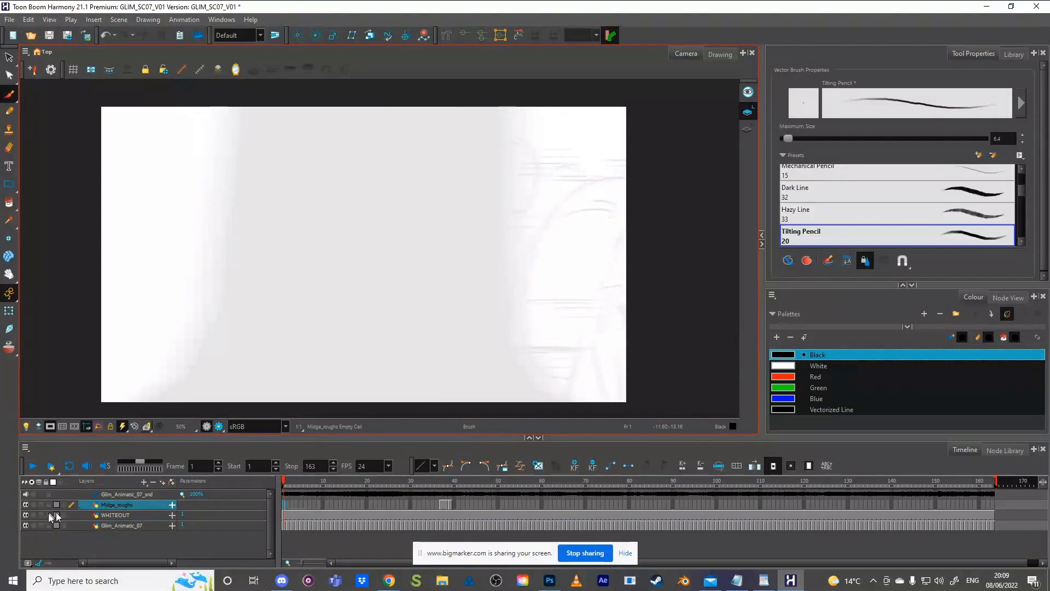
Step: Hide the WHITEOUT layer and play the animatic from frame 1 to the end
click(26, 515)
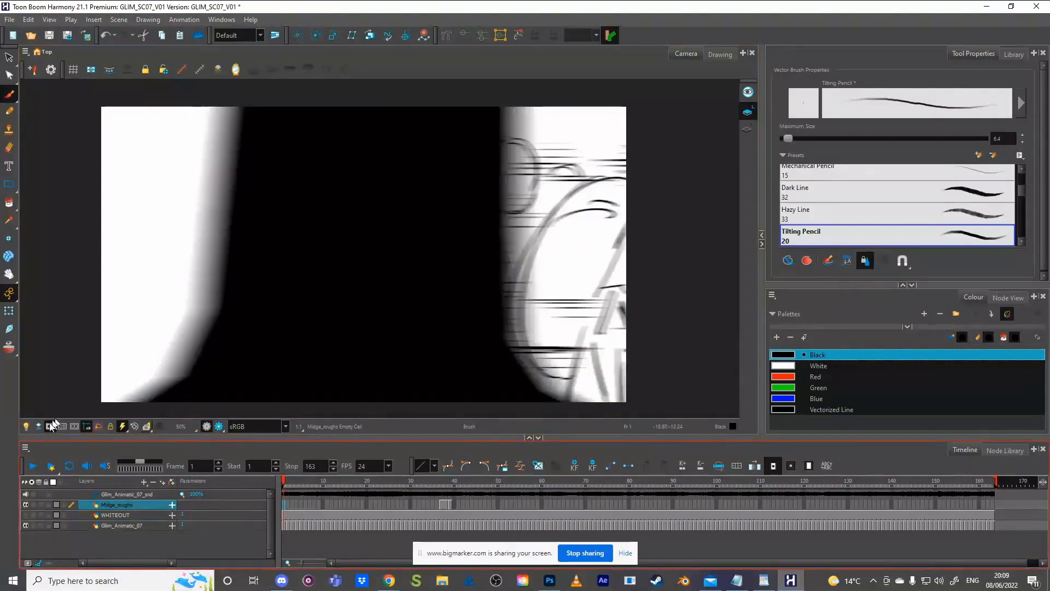
click(33, 470)
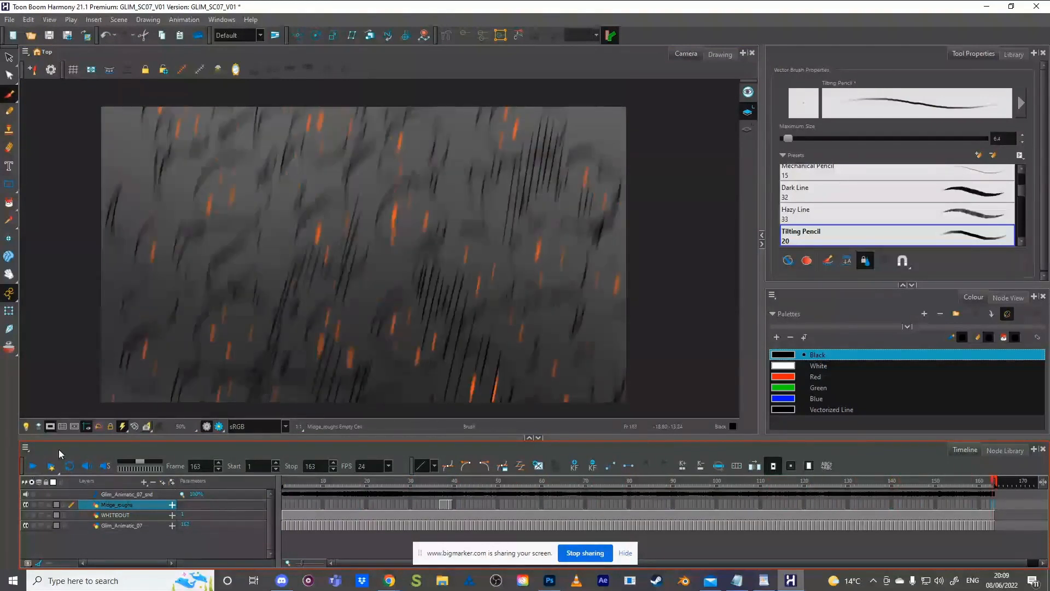
Step: Hide the Midge_roughs layer, go to frame 35 and examine the animatic pose in an enlarged camera view
click(26, 504)
key(Escape)
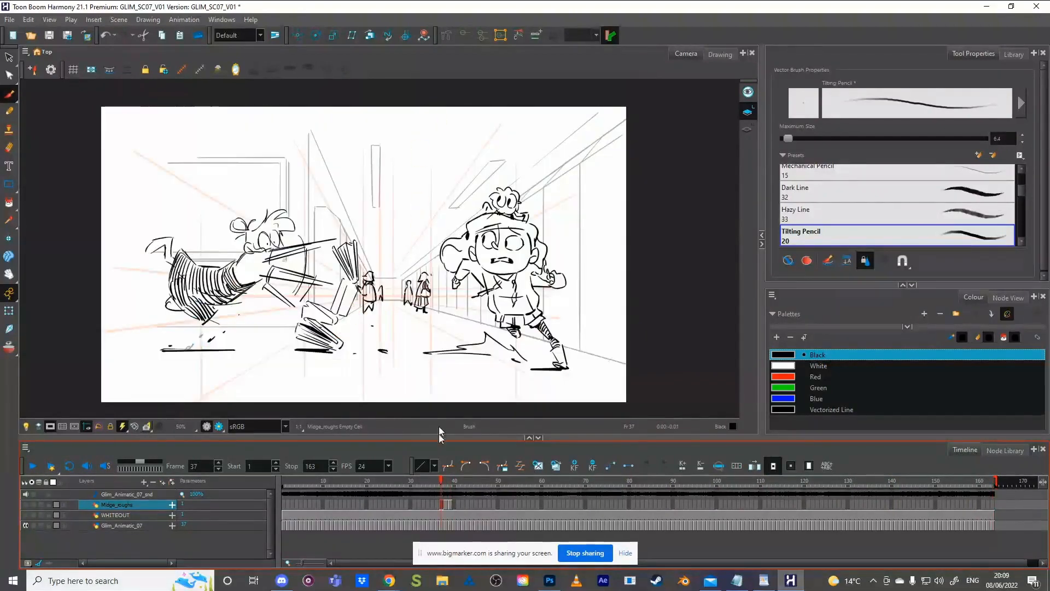
click(437, 501)
key(shift+period)
click(435, 502)
click(539, 437)
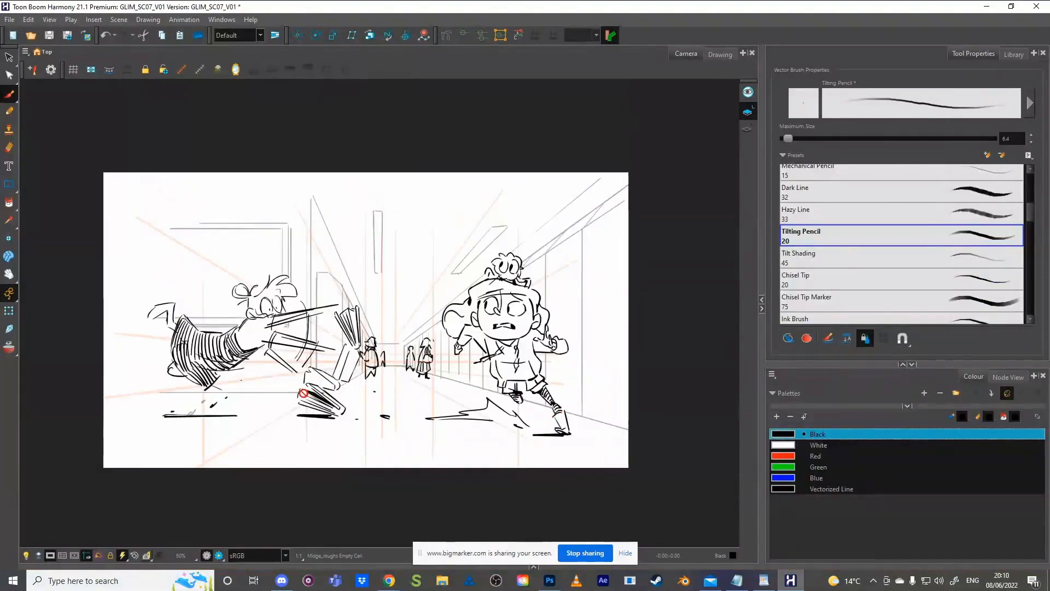
scroll(304, 393, up, 1)
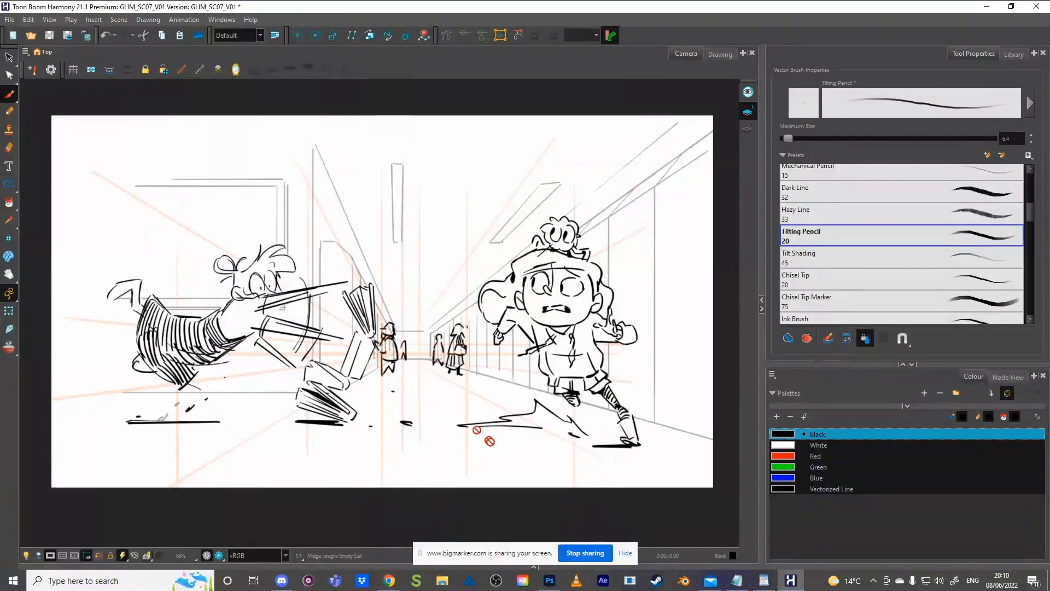
click(626, 553)
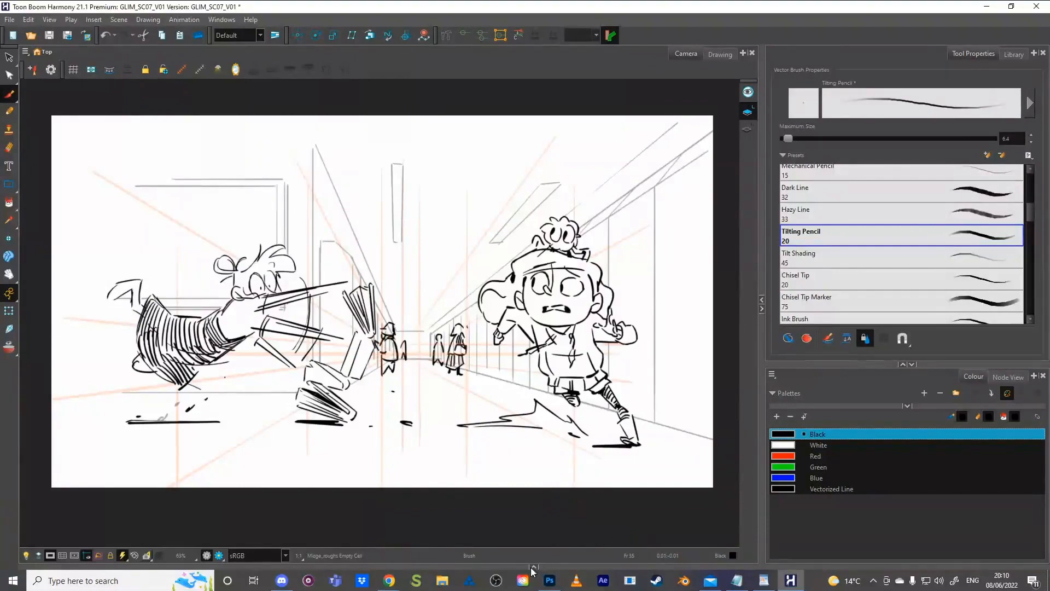
Step: Restore the timeline, play the animatic and dock the playback controls alongside the layer list
click(532, 567)
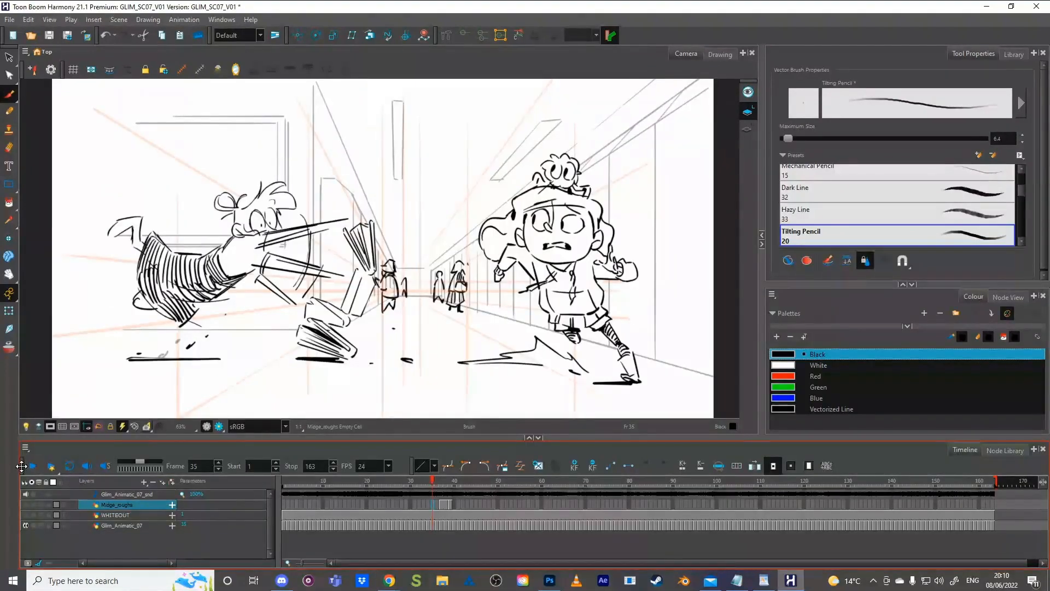
click(31, 466)
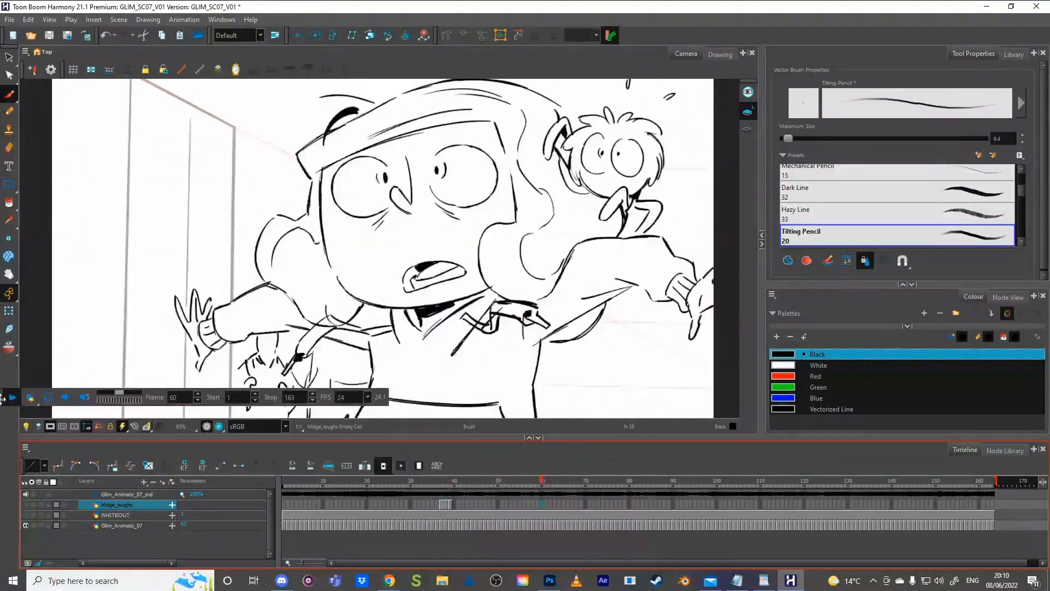
drag(23, 468, 89, 372)
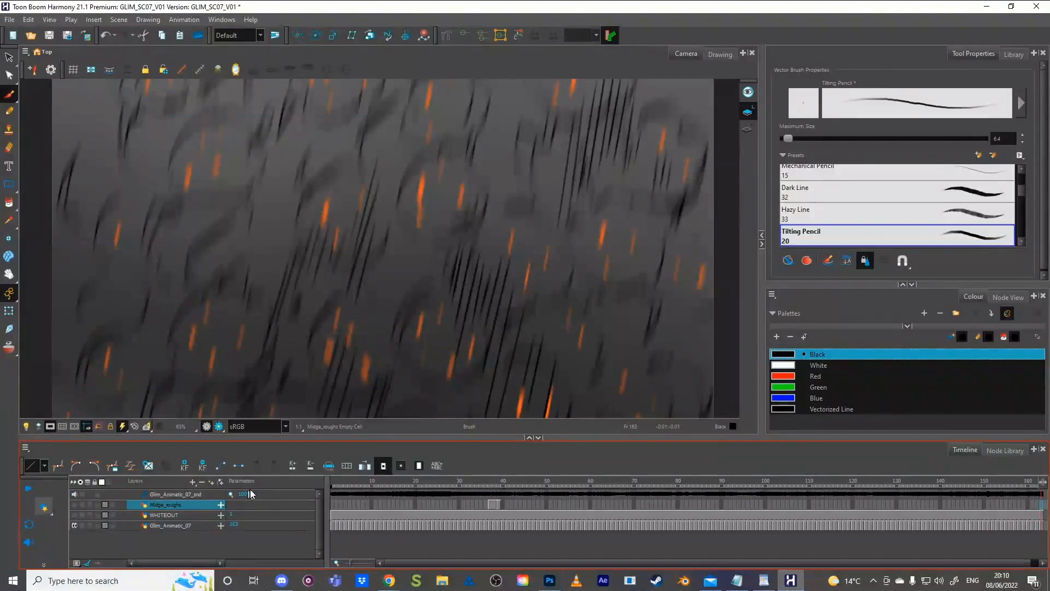
Step: Return to frame 1 and play the animatic to the end in an enlarged camera view
click(332, 486)
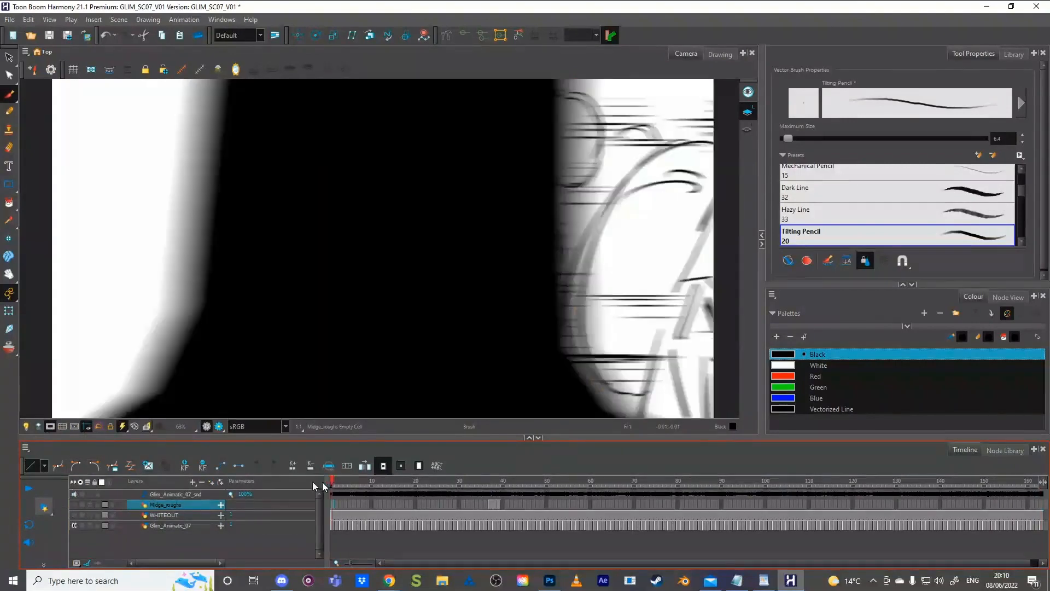
click(26, 489)
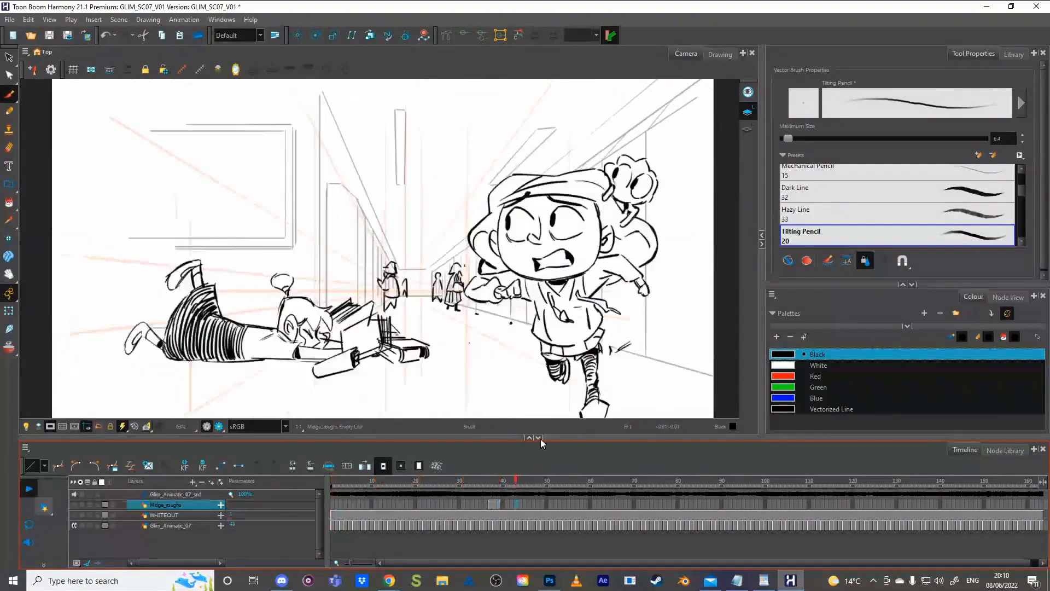
click(539, 438)
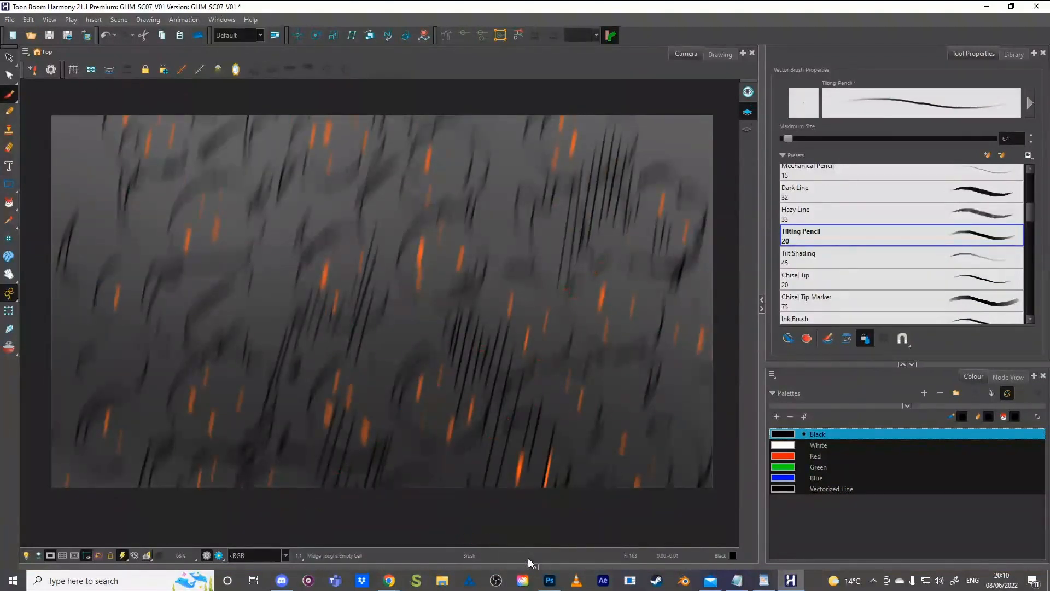
click(534, 567)
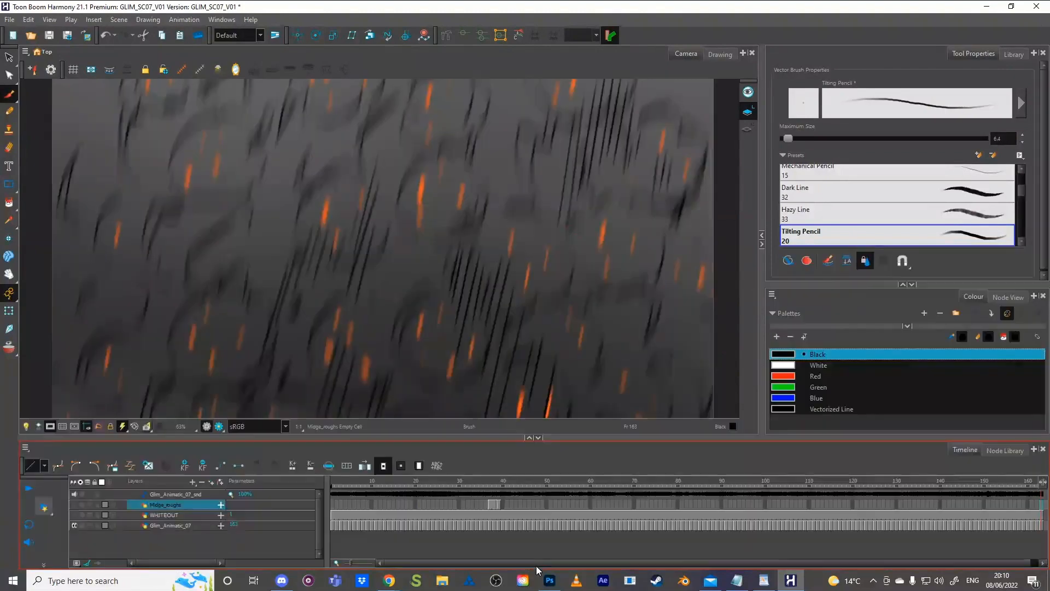
Step: Show the WHITEOUT and Midge_roughs layers again and bring up the character pose at frame 39
click(74, 515)
click(500, 504)
scroll(482, 359, down, 1)
click(74, 504)
key(space)
mouse_move(426, 359)
mouse_down()
mouse_move(351, 342)
mouse_move(357, 352)
mouse_up()
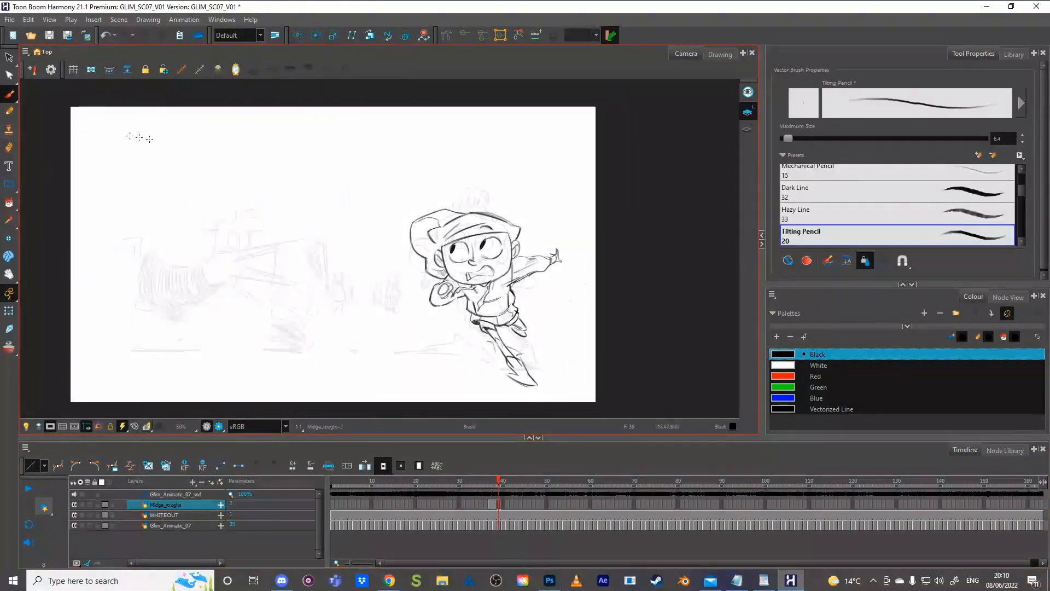
scroll(528, 290, up, 1)
drag(536, 292, 521, 276)
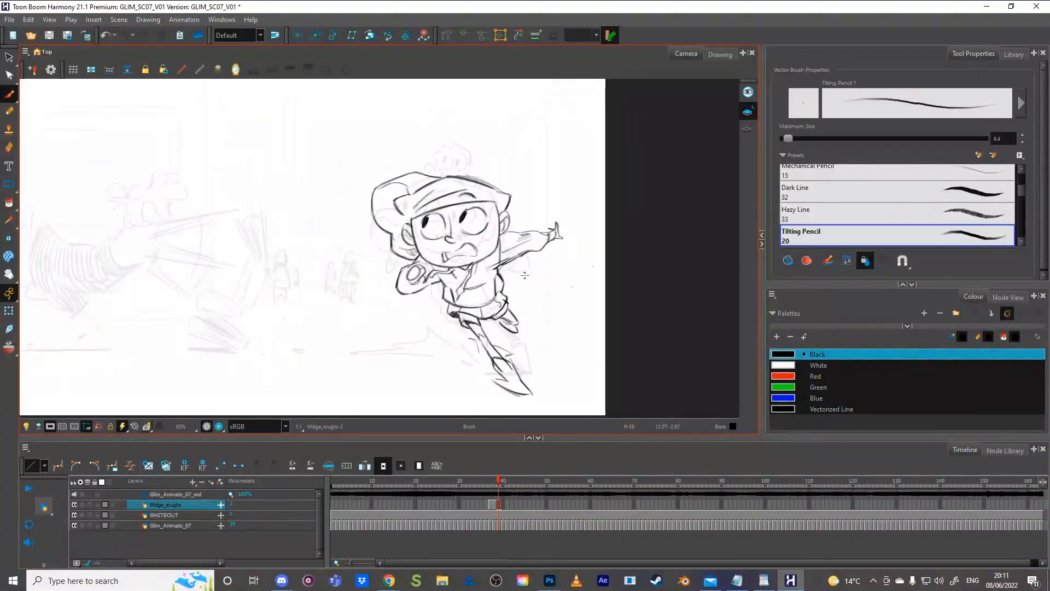
scroll(524, 275, down, 1)
Step: Flip repeatedly between the frame 39 pose and the frame before it to compare the motion
click(499, 504)
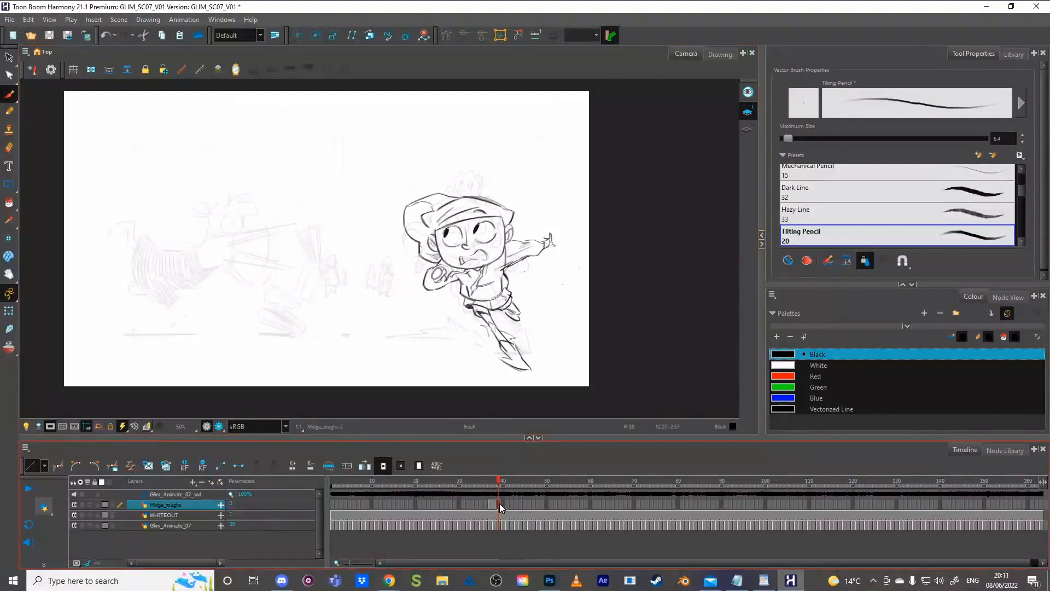
key(comma)
key(period)
key(comma)
key(period)
key(comma)
key(period)
key(comma)
key(period)
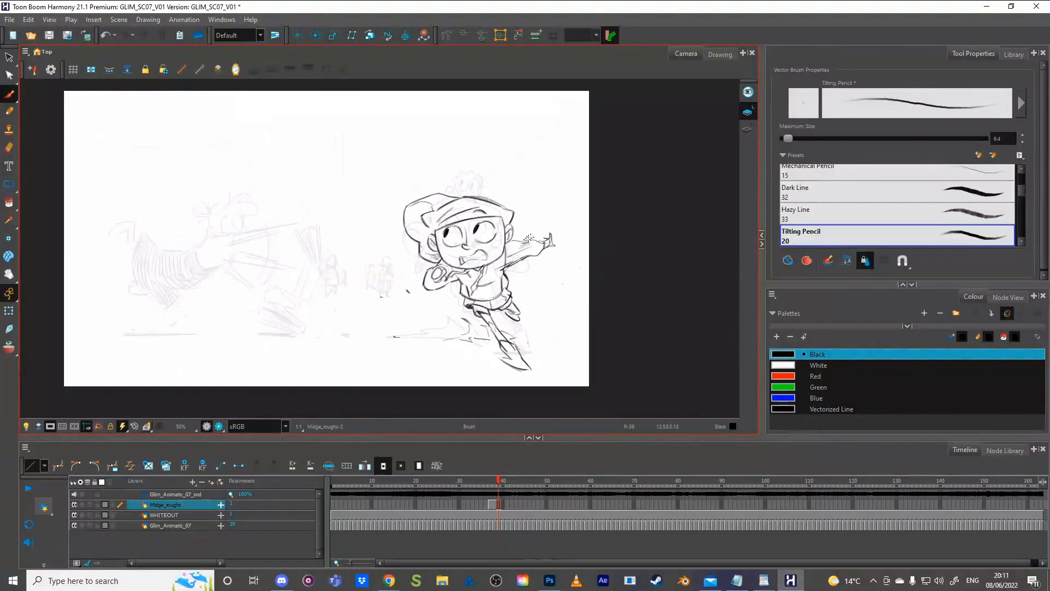
Step: Rotate the character's outstretched arm and hand upward on frame 39, checking it against the preceding frame
mouse_move(520, 236)
mouse_down()
mouse_move(546, 231)
mouse_move(540, 249)
mouse_move(556, 227)
mouse_up()
click(611, 214)
key(comma)
key(period)
mouse_move(567, 211)
mouse_down()
mouse_move(549, 207)
mouse_move(552, 234)
mouse_up()
key(comma)
key(period)
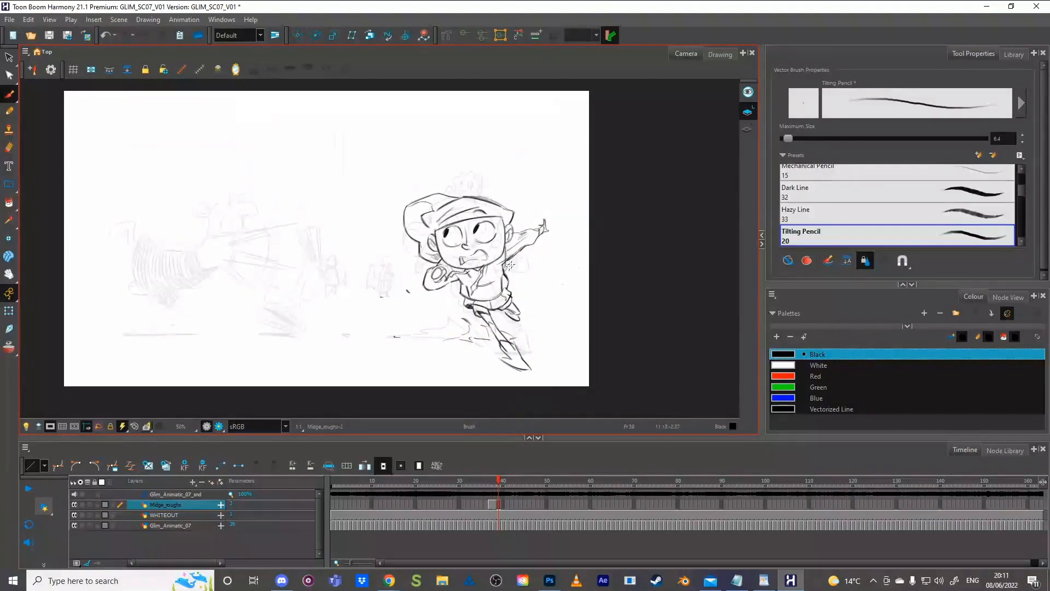
Step: Delete the surplus side lines of the torso below the raised arm and redraw the jacket's edge
drag(507, 266, 511, 265)
key(Delete)
click(507, 256)
key(Delete)
click(505, 256)
key(Delete)
click(531, 274)
ctrl+click(508, 292)
click(515, 280)
ctrl+click(509, 291)
ctrl+click(515, 281)
key(Delete)
ctrl+click(513, 296)
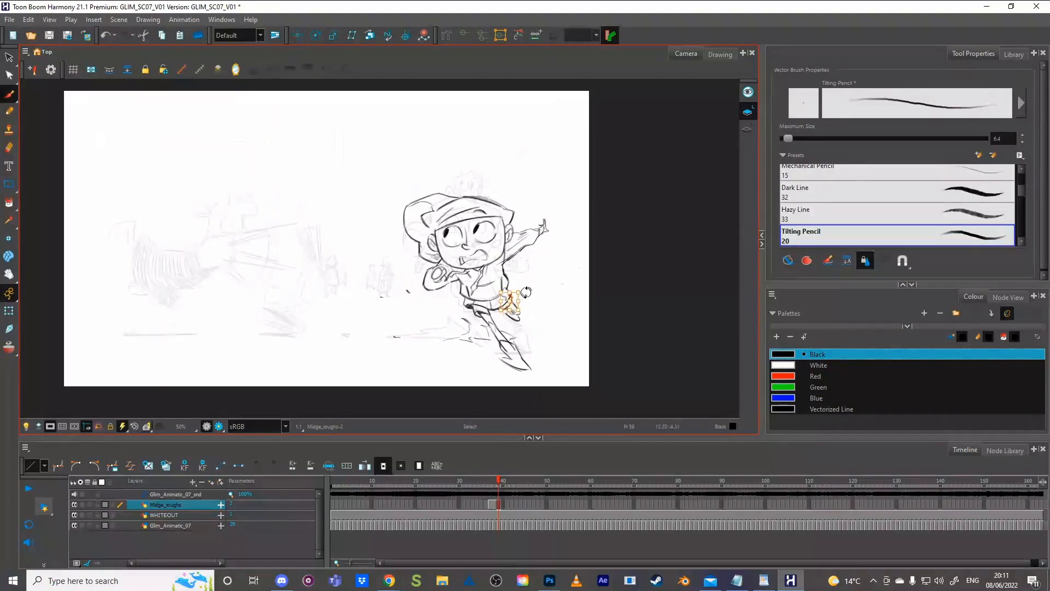
key(Escape)
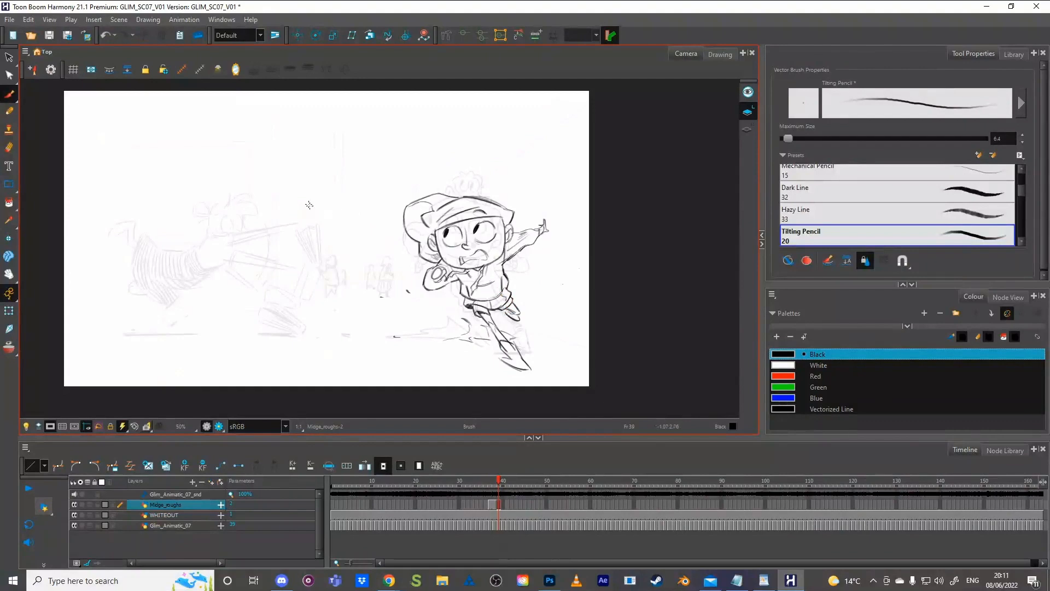
Step: Sketch two vertical lines with three ovals between them beside the character, duplicate the lines and space a second set of ovals differently
drag(309, 199, 307, 296)
drag(369, 199, 367, 296)
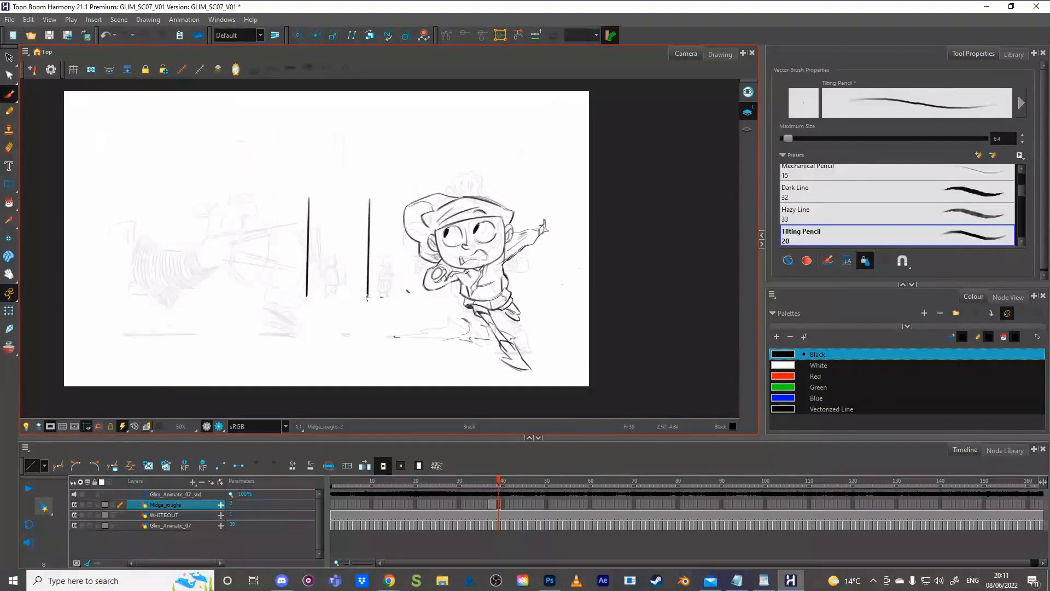
mouse_move(313, 230)
mouse_down()
mouse_move(323, 245)
mouse_move(314, 228)
mouse_up()
mouse_move(334, 230)
mouse_down()
mouse_move(332, 239)
mouse_move(337, 228)
mouse_move(392, 236)
mouse_move(253, 249)
mouse_move(200, 227)
mouse_move(249, 227)
mouse_up()
key(s)
key(ctrl+c)
key(ctrl+v)
click(298, 193)
click(207, 229)
click(217, 234)
click(247, 215)
click(239, 230)
click(314, 148)
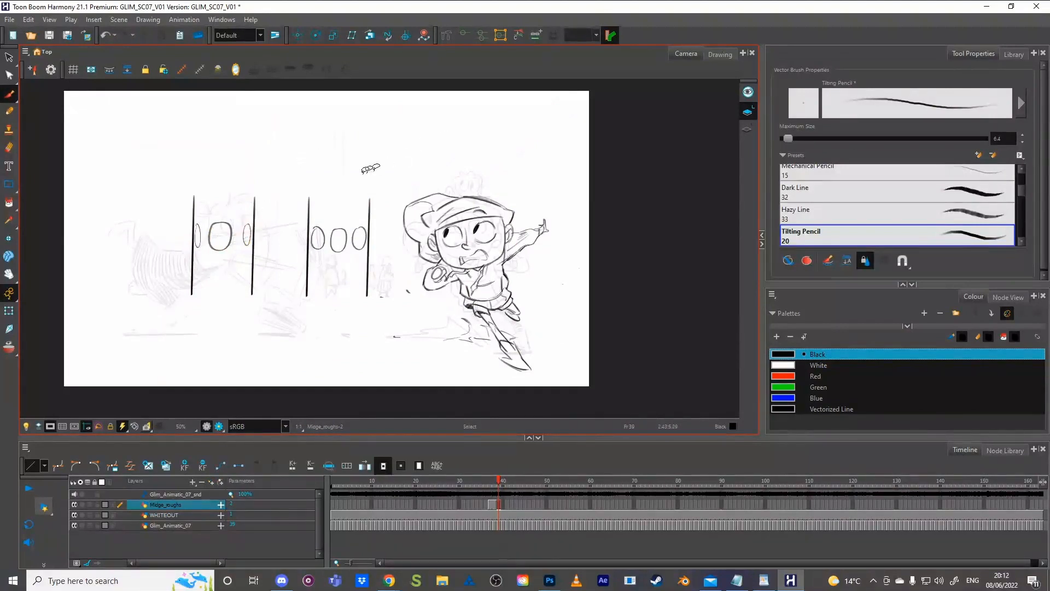
Step: Stretch the ovals of the example sketch, scribble lines around them, delete the whole sketch and straighten the canvas
click(231, 239)
mouse_move(202, 242)
mouse_down()
mouse_move(249, 211)
mouse_move(228, 193)
mouse_move(222, 223)
mouse_move(219, 181)
mouse_move(222, 191)
mouse_up()
click(287, 169)
mouse_move(198, 239)
mouse_down()
mouse_move(207, 209)
mouse_move(221, 272)
mouse_move(238, 214)
mouse_move(247, 277)
mouse_move(256, 246)
mouse_move(258, 293)
mouse_move(189, 236)
mouse_up()
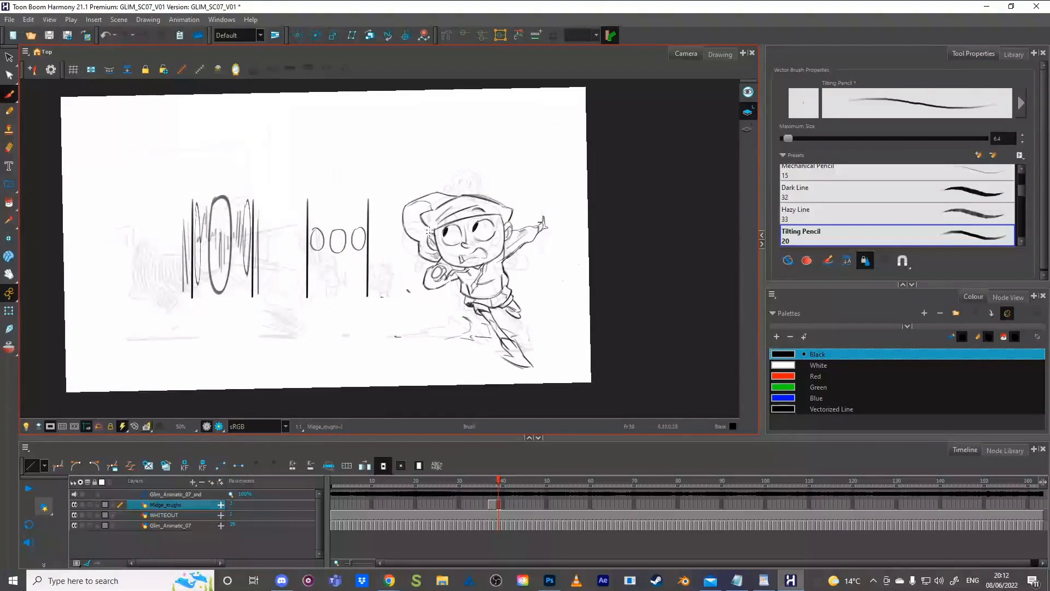
mouse_move(376, 268)
mouse_down()
mouse_move(163, 224)
mouse_move(377, 306)
mouse_up()
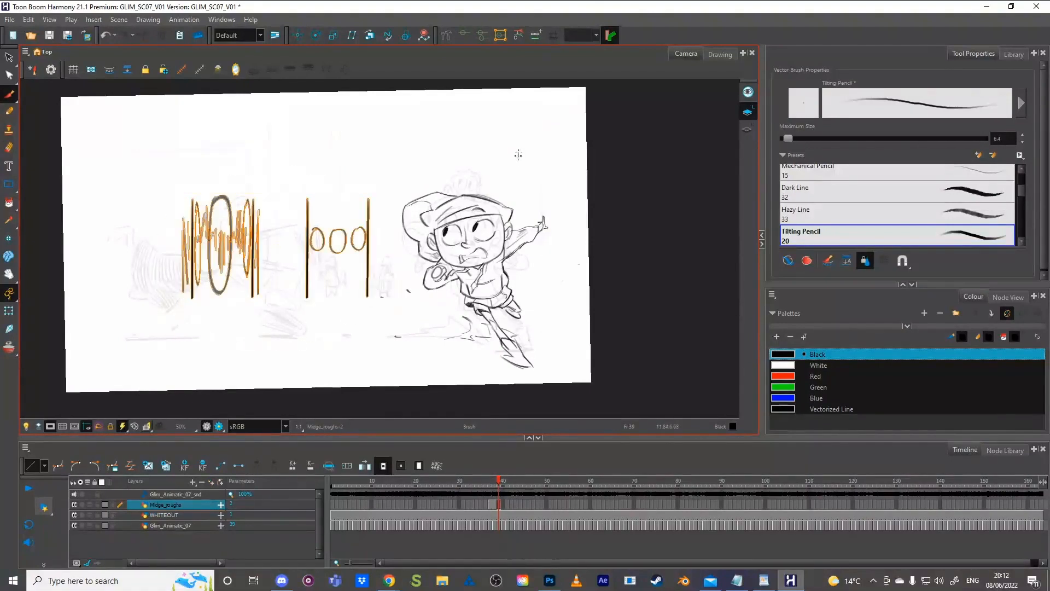
key(Delete)
key(shift+x)
Step: Delete the torso's side line below the raised arm and redraw it down to the jacket's hem
drag(526, 292, 507, 290)
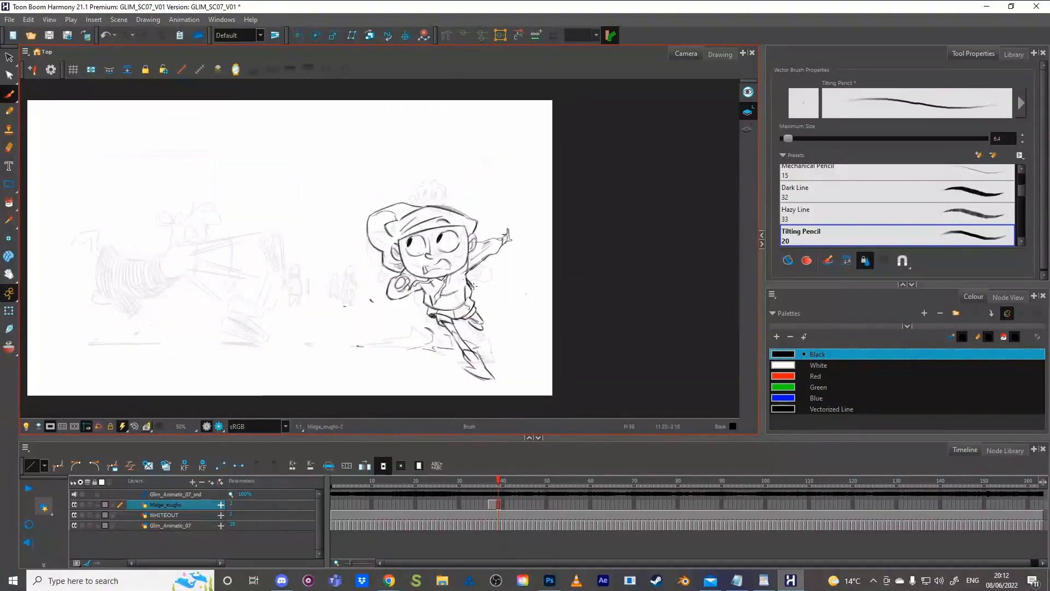
key(super)
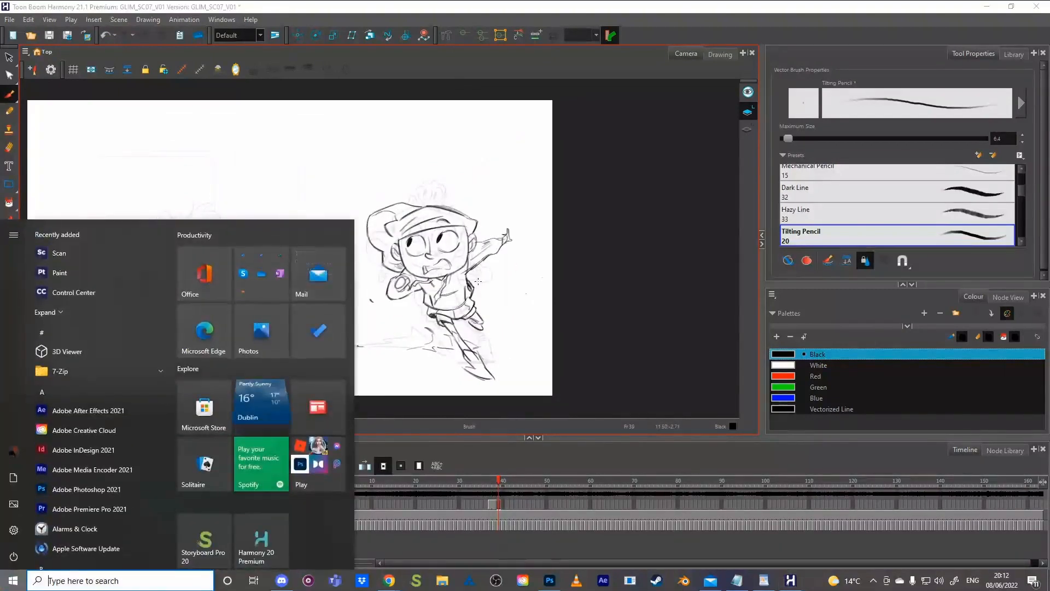
key(Escape)
ctrl+click(471, 287)
key(Delete)
key(f)
key(f)
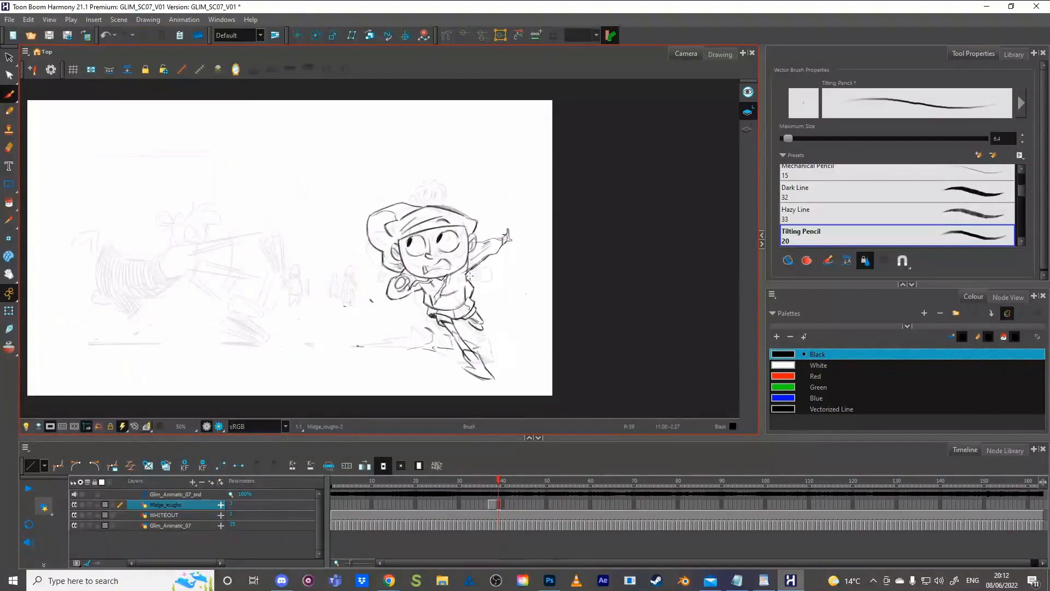
drag(468, 279, 473, 294)
ctrl+click(473, 291)
Step: Delete the front edge strokes of the jacket above the hem, redraw them and compare with the preceding frame
click(425, 305)
key(Delete)
click(425, 296)
key(Delete)
key(comma)
key(period)
click(421, 296)
drag(414, 296, 421, 296)
click(516, 242)
key(alt+b)
key(comma)
key(period)
Step: Try out strokes beside the character's torso and undo the last three changes
mouse_move(528, 281)
mouse_down()
mouse_move(532, 290)
mouse_move(531, 277)
mouse_move(469, 291)
mouse_move(488, 273)
mouse_up()
key(Delete)
key(s)
drag(479, 280, 472, 285)
key(alt+b)
mouse_move(531, 273)
mouse_down()
mouse_move(511, 291)
mouse_move(530, 300)
mouse_up()
key(alt+s)
key(ctrl+z)
key(ctrl+z)
key(ctrl+z)
Step: Sketch a scatter of small and large circles beside the character and delete them
key(alt+b)
drag(508, 262, 523, 274)
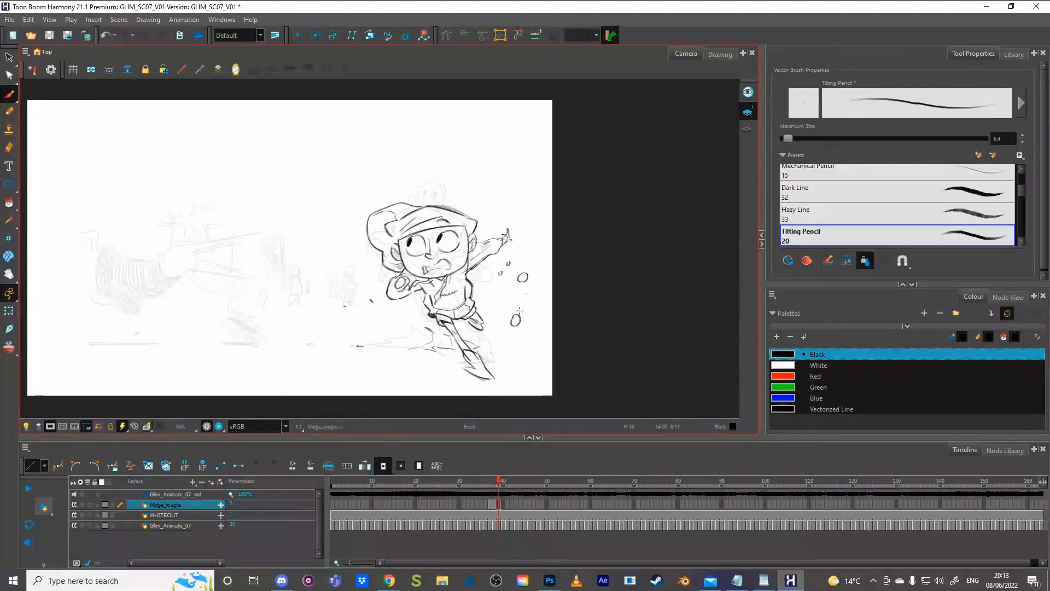
drag(531, 316, 530, 316)
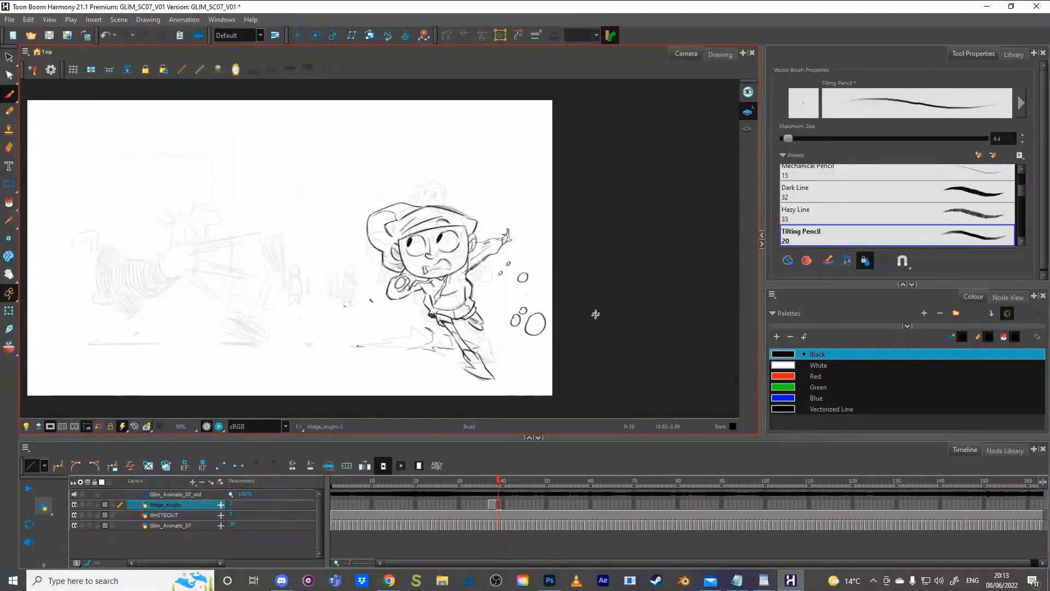
key(alt+s)
mouse_move(533, 271)
mouse_down()
mouse_move(517, 253)
mouse_move(554, 317)
mouse_move(555, 280)
mouse_up()
key(Delete)
Step: Draw curved stocking stripes on both of the character's legs and delete the practice curves beside them
scroll(456, 301, up, 1)
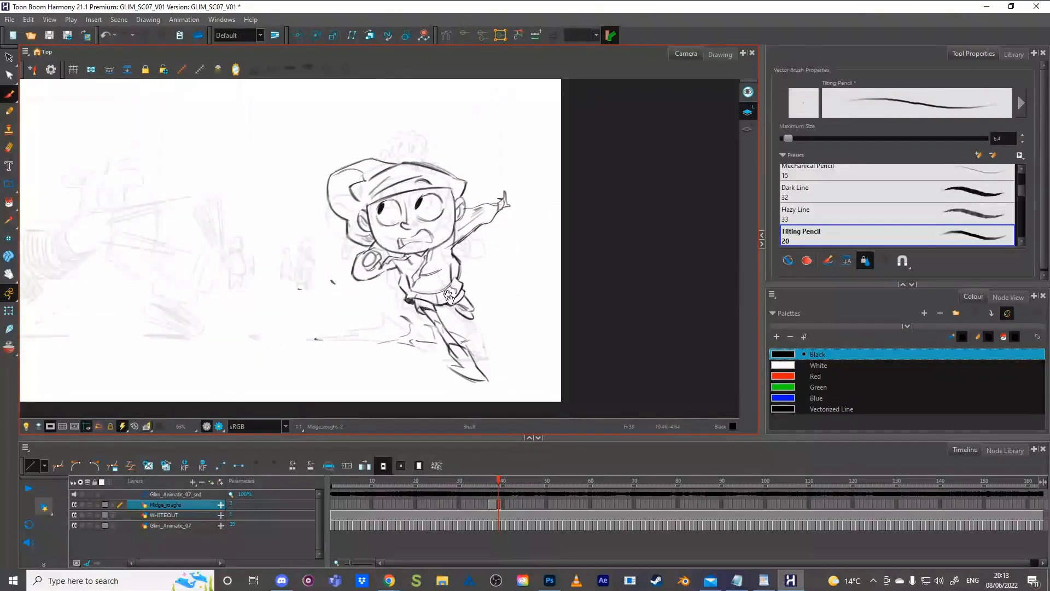
drag(457, 301, 444, 273)
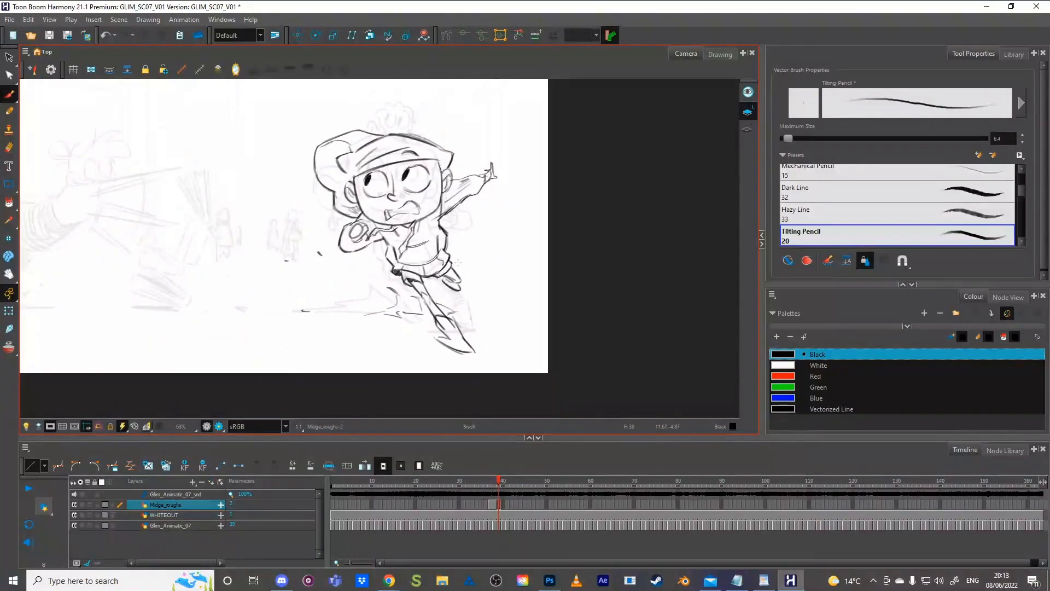
scroll(466, 266, up, 1)
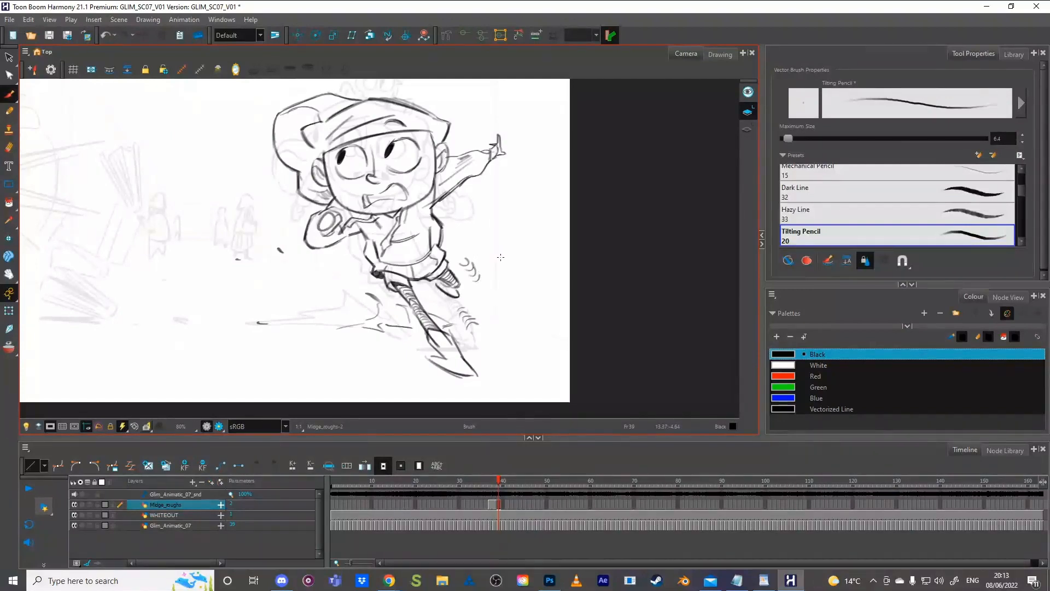
mouse_move(484, 266)
mouse_down()
mouse_move(465, 279)
mouse_move(462, 304)
mouse_move(495, 333)
mouse_up()
key(Delete)
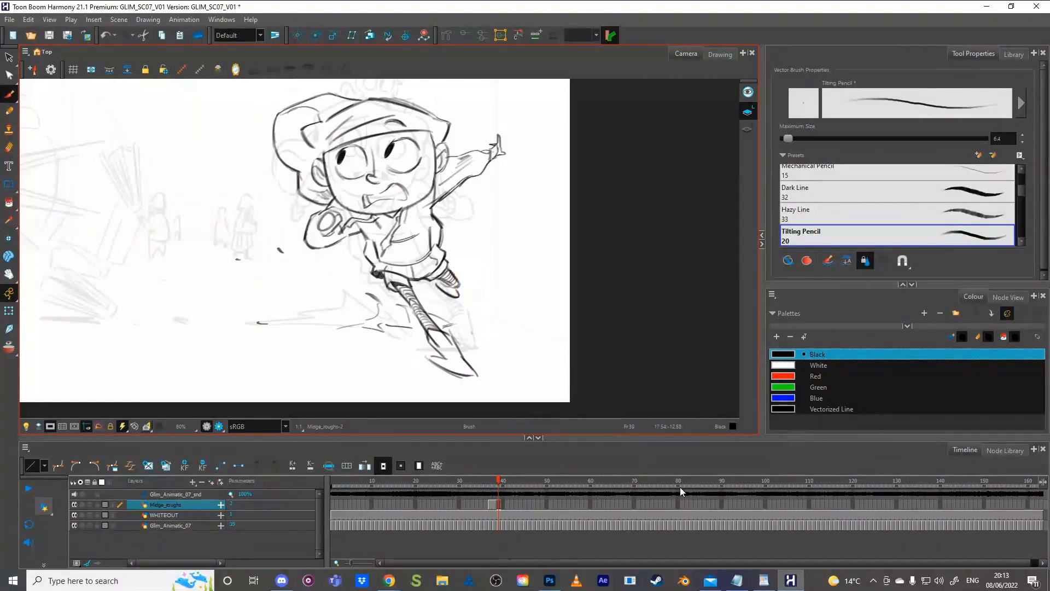
Step: Move the pose drawings on the Midge_roughs layer two frames earlier and go to frame 37
scroll(378, 222, down, 2)
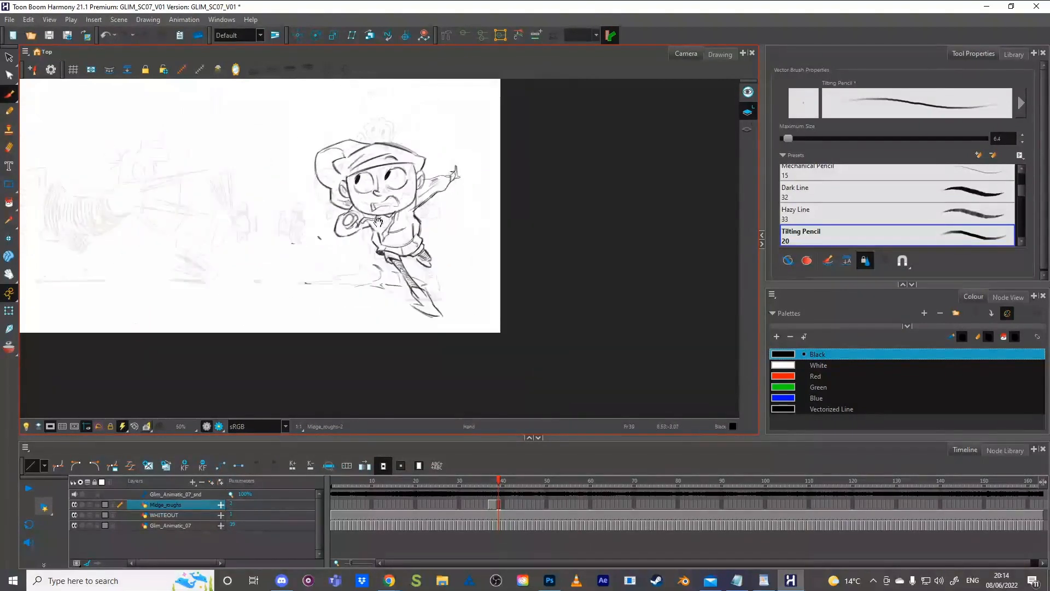
mouse_move(378, 223)
mouse_down()
mouse_move(419, 268)
mouse_move(462, 286)
mouse_move(463, 275)
mouse_move(525, 275)
mouse_up()
scroll(500, 275, up, 1)
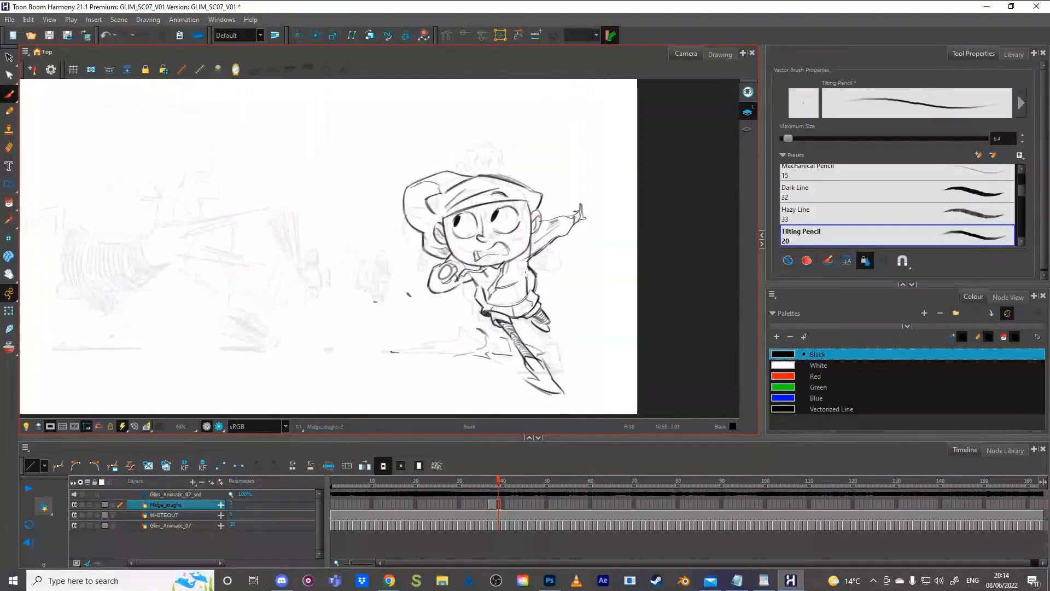
scroll(520, 268, down, 1)
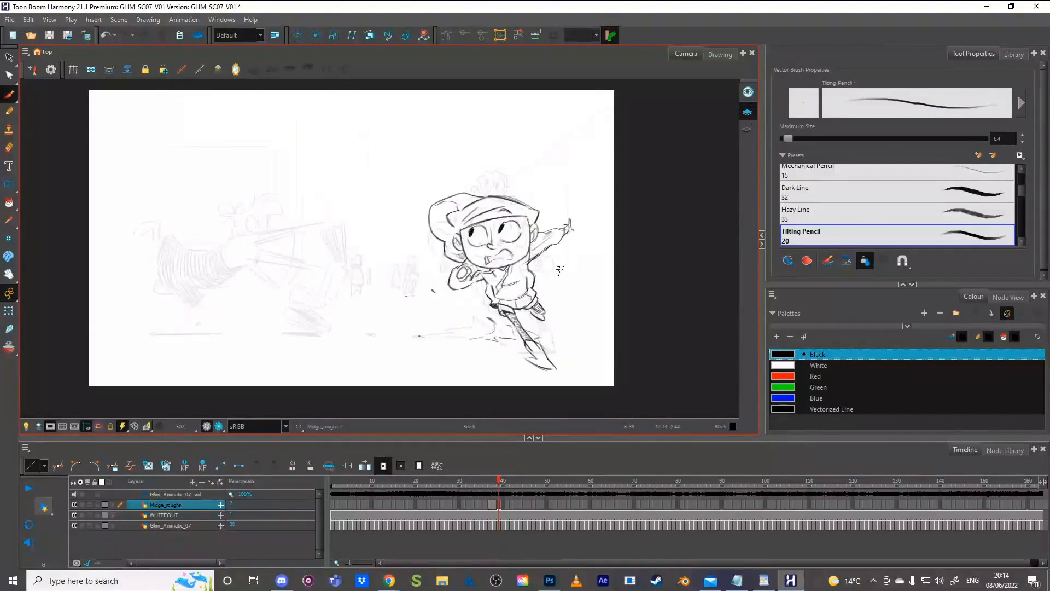
drag(491, 503, 483, 503)
click(491, 503)
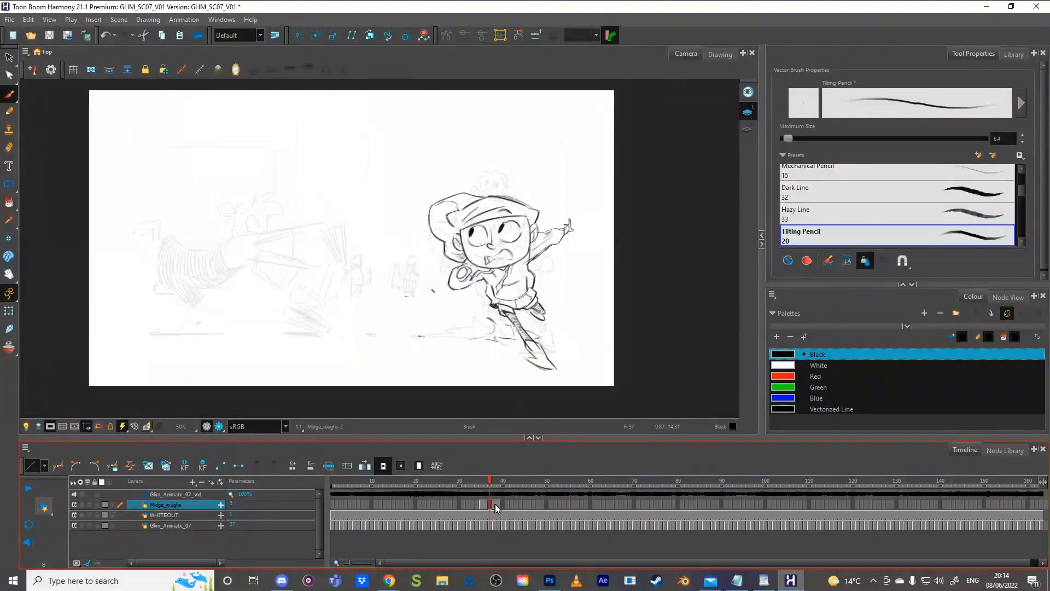
Step: Clear the drawing exposure at frame 39 on the Midge_roughs layer and return to frame 37
key(Delete)
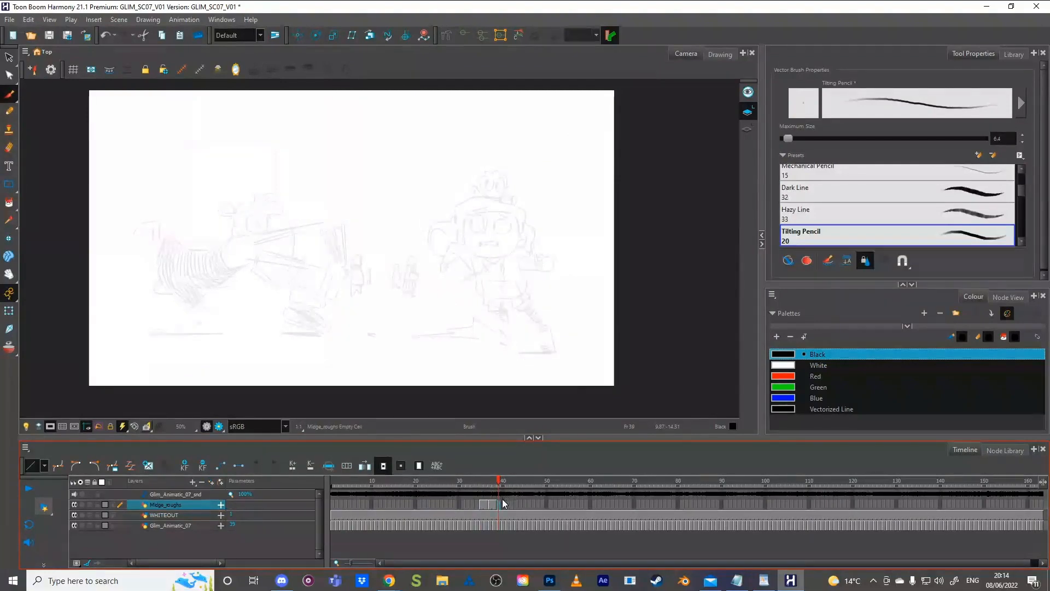
mouse_move(542, 363)
mouse_down()
mouse_move(533, 372)
mouse_move(542, 363)
mouse_up()
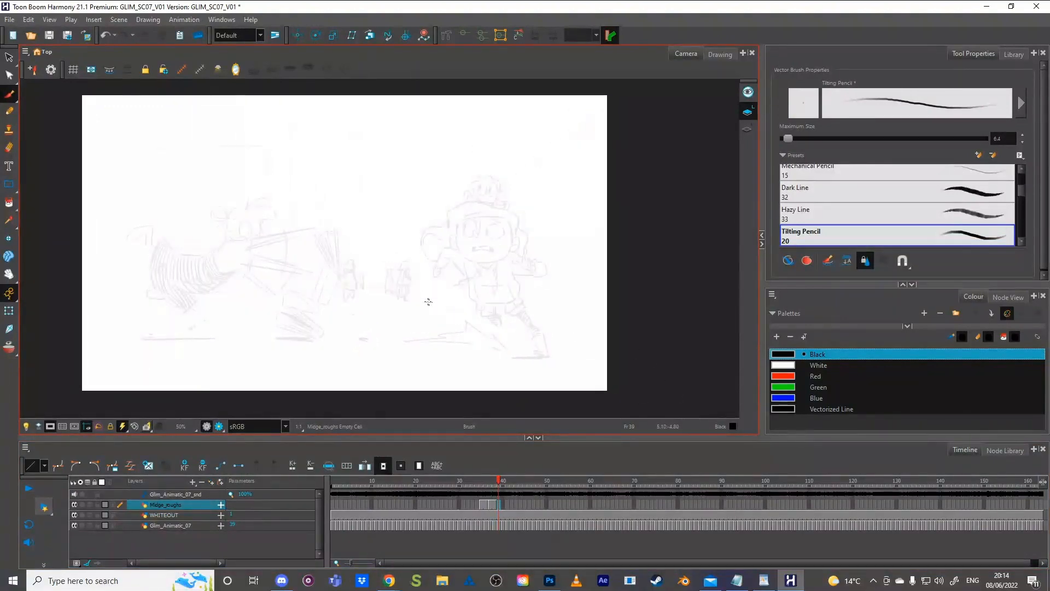
drag(497, 301, 494, 303)
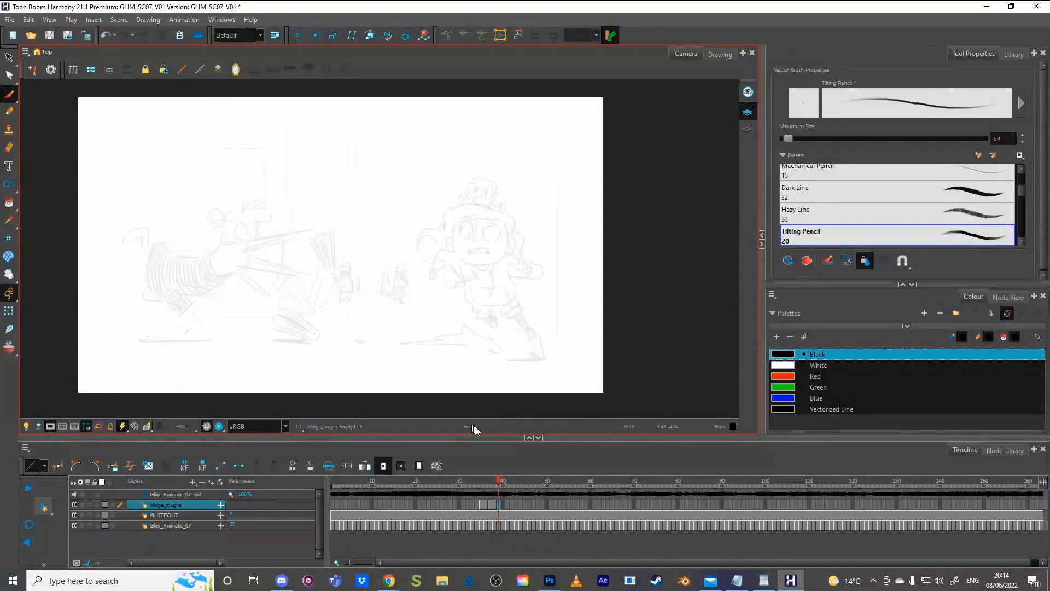
mouse_move(495, 482)
mouse_down()
mouse_move(483, 482)
mouse_move(491, 482)
mouse_up()
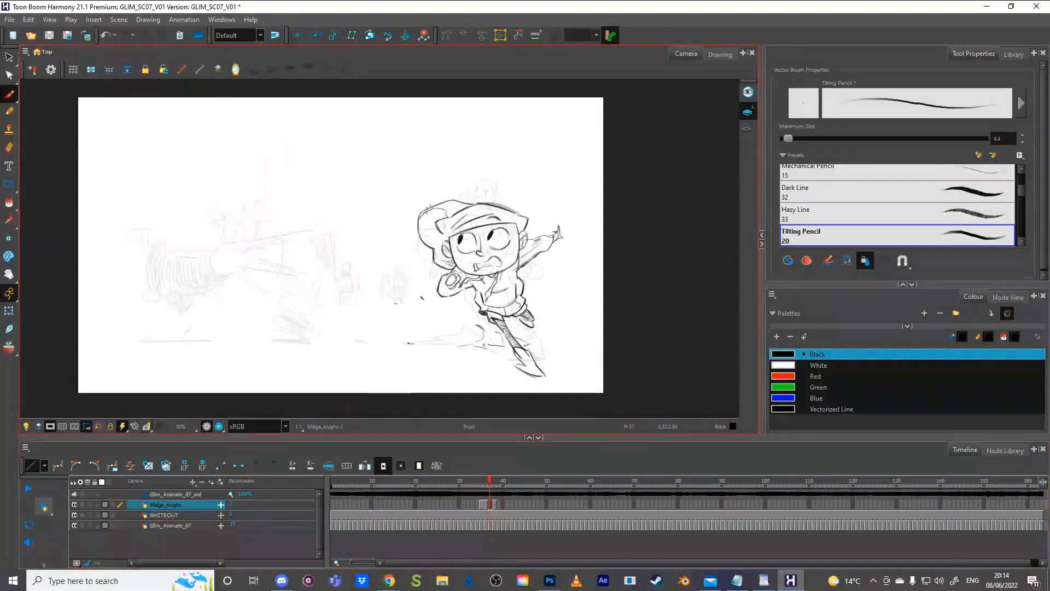
Step: Flip back and forth between the pose drawings at frames 36 and 37 to compare the character's movement
key(ctrl+z)
key(ctrl+shift+z)
key(comma)
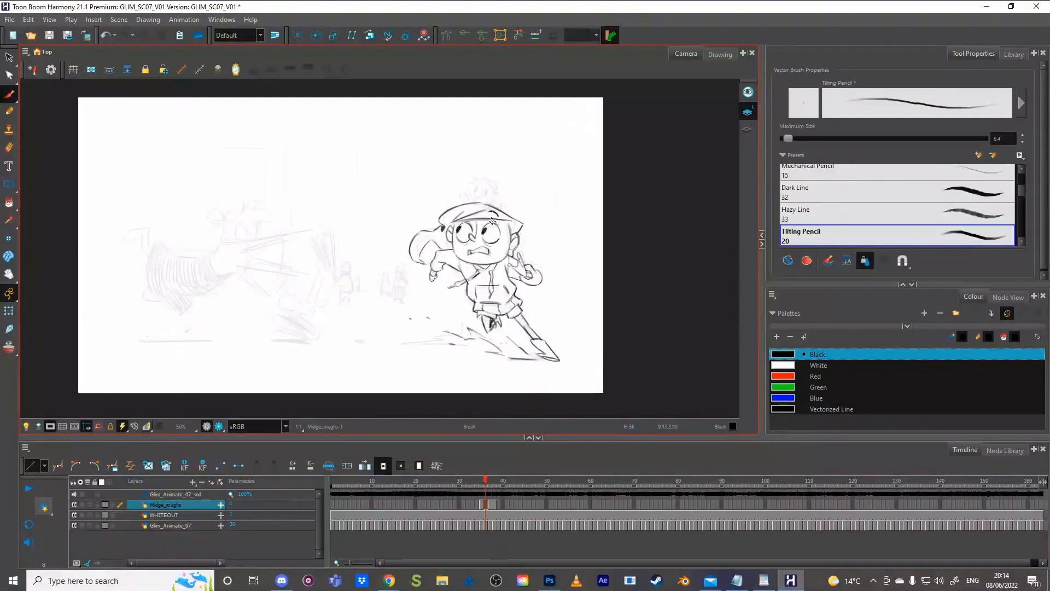
key(period)
key(space)
drag(542, 288, 535, 283)
key(comma)
key(period)
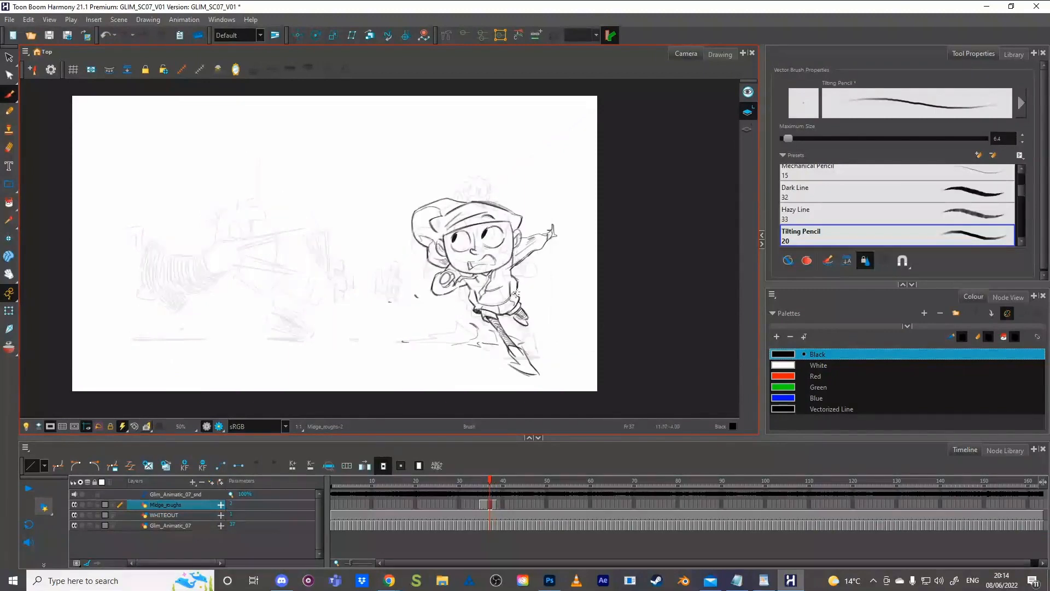
key(comma)
key(period)
key(comma)
key(period)
key(comma)
key(period)
key(ctrl+z)
key(comma)
key(period)
key(comma)
key(period)
drag(537, 338, 527, 335)
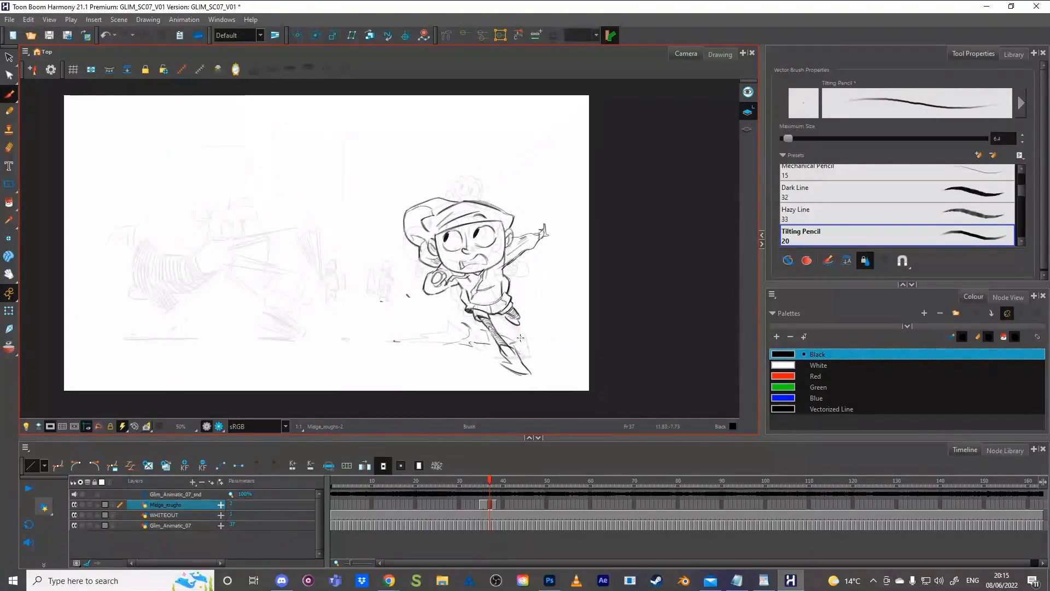
drag(513, 337, 519, 341)
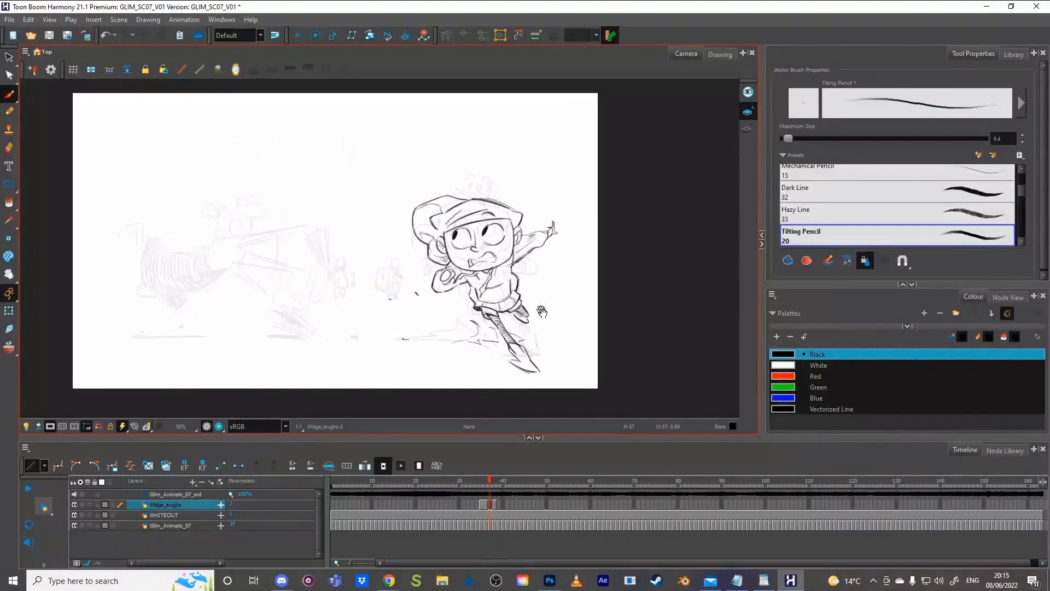
drag(540, 307, 544, 315)
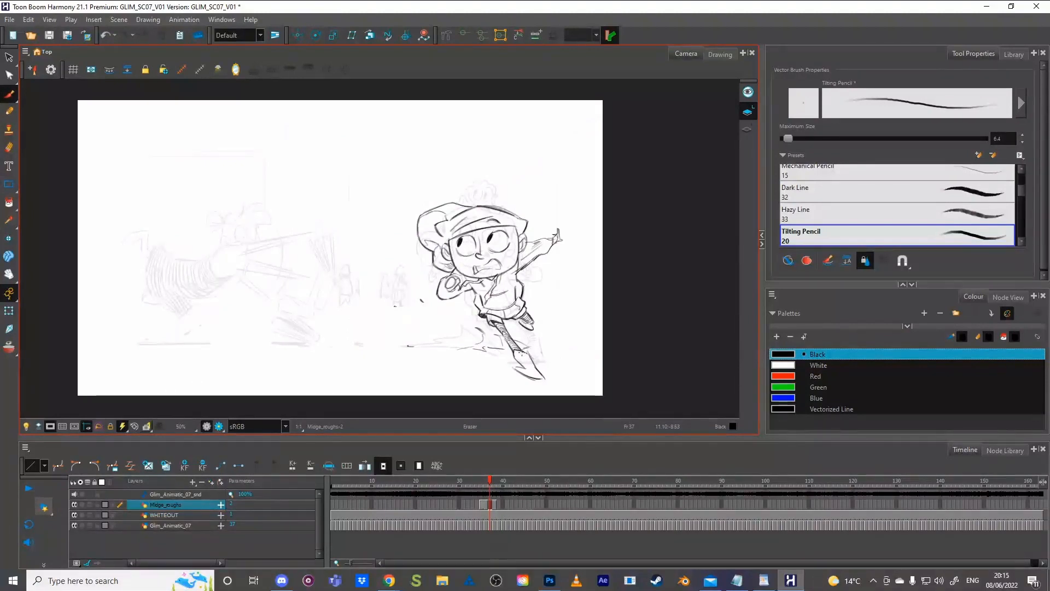
key(comma)
key(period)
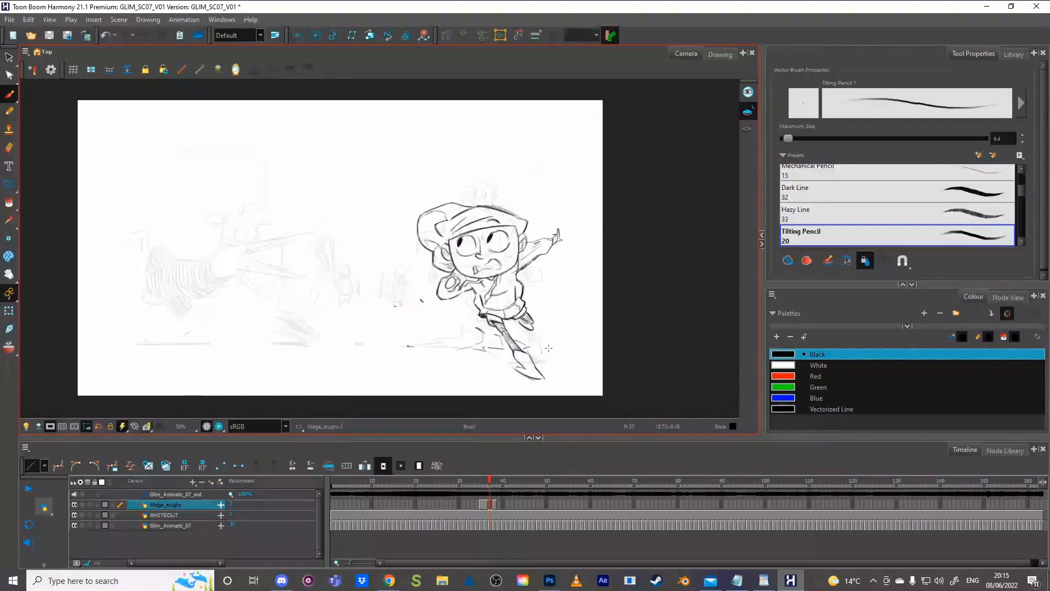
Step: Compare the earlier poses and rough in a rounded head outline at frame 39 over the animatic's character
key(period)
click(499, 501)
key(comma)
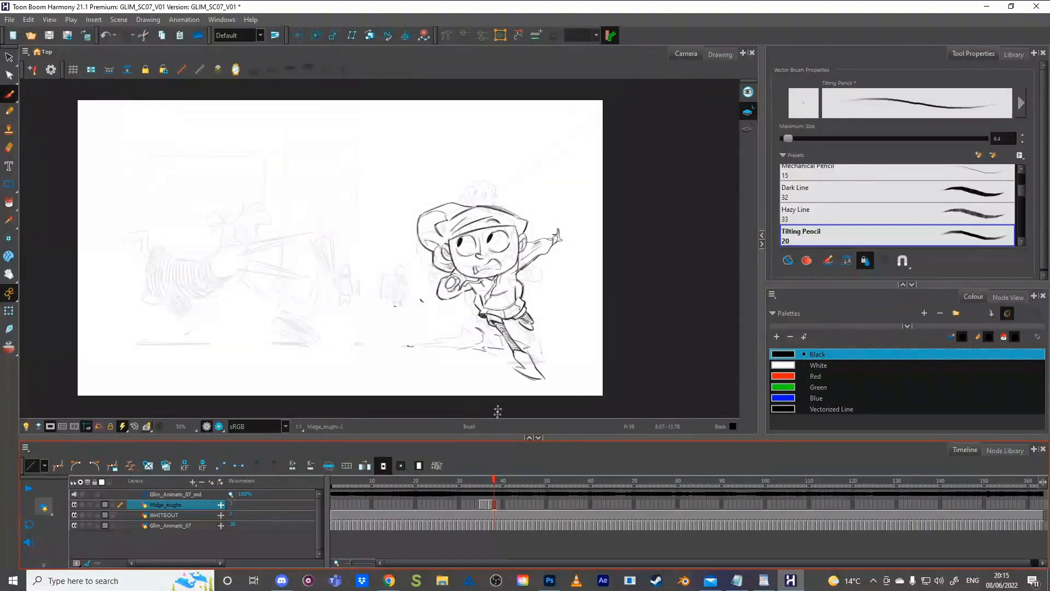
key(comma)
key(comma)
key(period)
key(period)
key(period)
drag(422, 223, 435, 257)
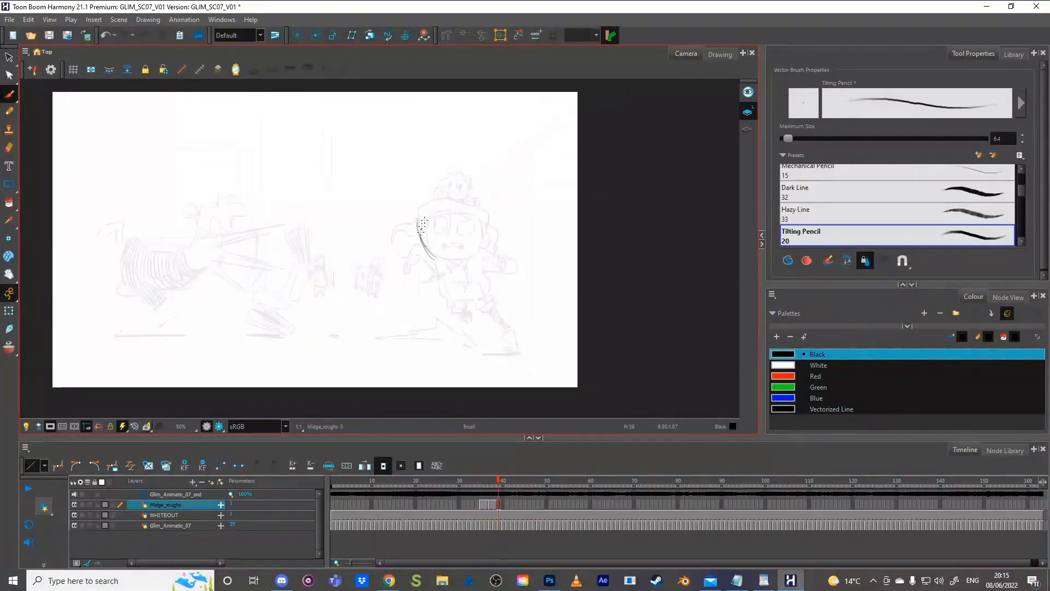
mouse_move(423, 212)
mouse_down()
mouse_move(439, 261)
mouse_move(498, 255)
mouse_up()
mouse_move(438, 198)
mouse_down()
mouse_move(494, 187)
mouse_move(446, 197)
mouse_move(499, 200)
mouse_move(512, 249)
mouse_up()
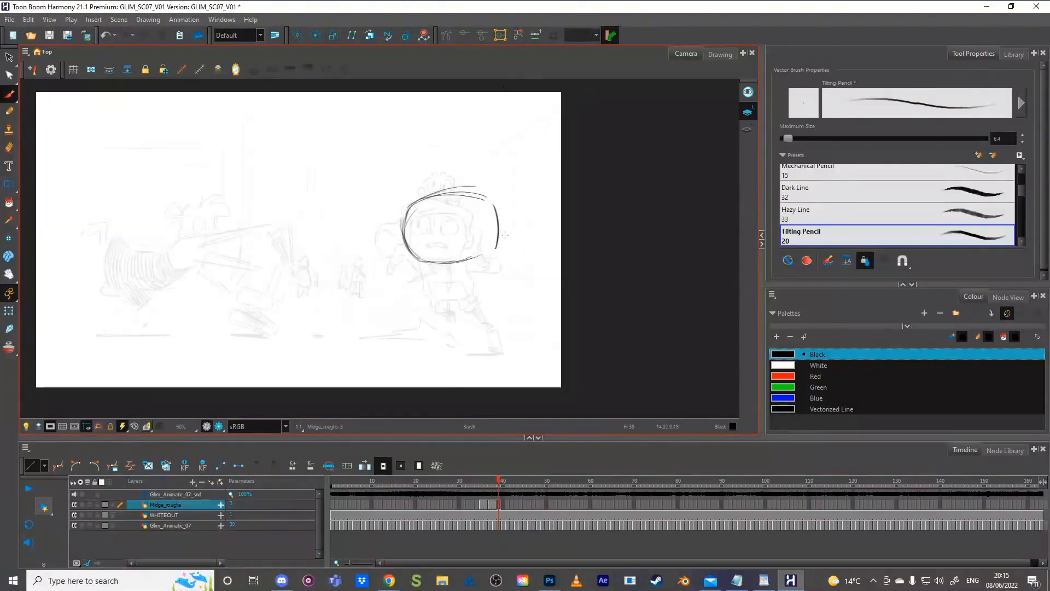
Step: Select the new head outline and reposition it over the animatic's head
key(period)
mouse_move(437, 185)
mouse_down()
mouse_move(475, 272)
mouse_move(464, 169)
mouse_move(493, 186)
mouse_up()
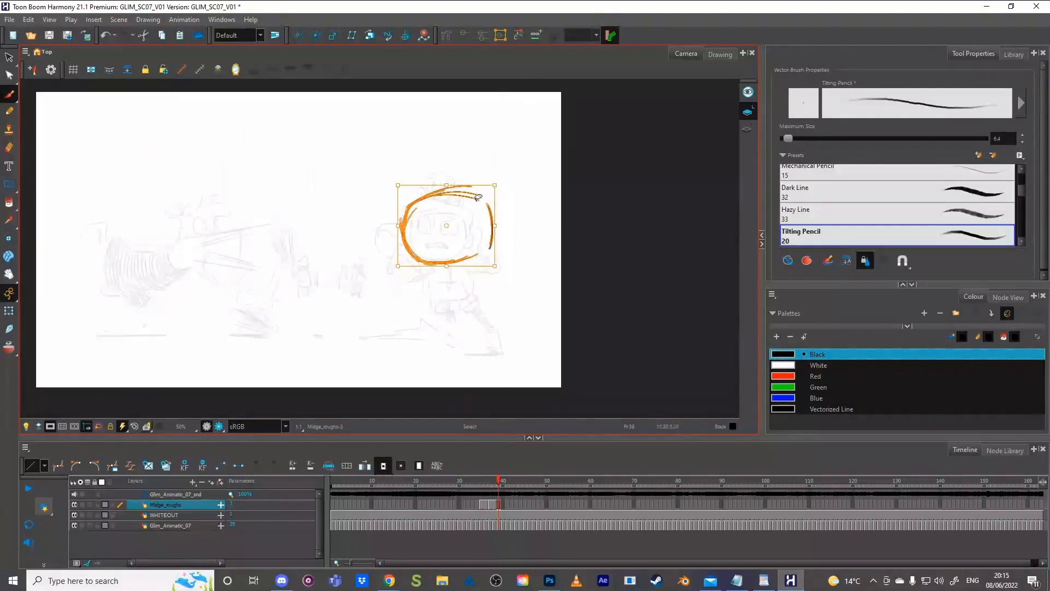
mouse_move(450, 220)
mouse_down()
mouse_move(442, 229)
mouse_move(487, 213)
mouse_move(487, 190)
mouse_up()
click(509, 182)
click(409, 214)
key(alt+b)
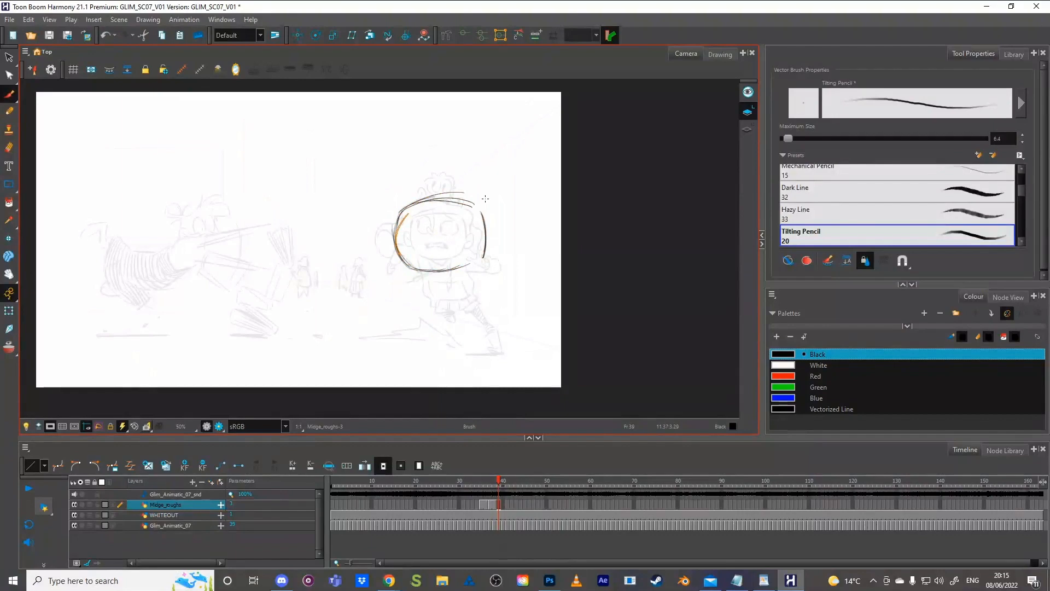
Step: Check the head outline against the previous drawing, enlarge it and shift it higher
key(comma)
key(period)
key(s)
mouse_move(426, 191)
mouse_down()
mouse_move(510, 209)
mouse_move(465, 187)
mouse_move(473, 267)
mouse_up()
mouse_move(489, 191)
mouse_down()
mouse_move(500, 183)
mouse_move(466, 189)
mouse_up()
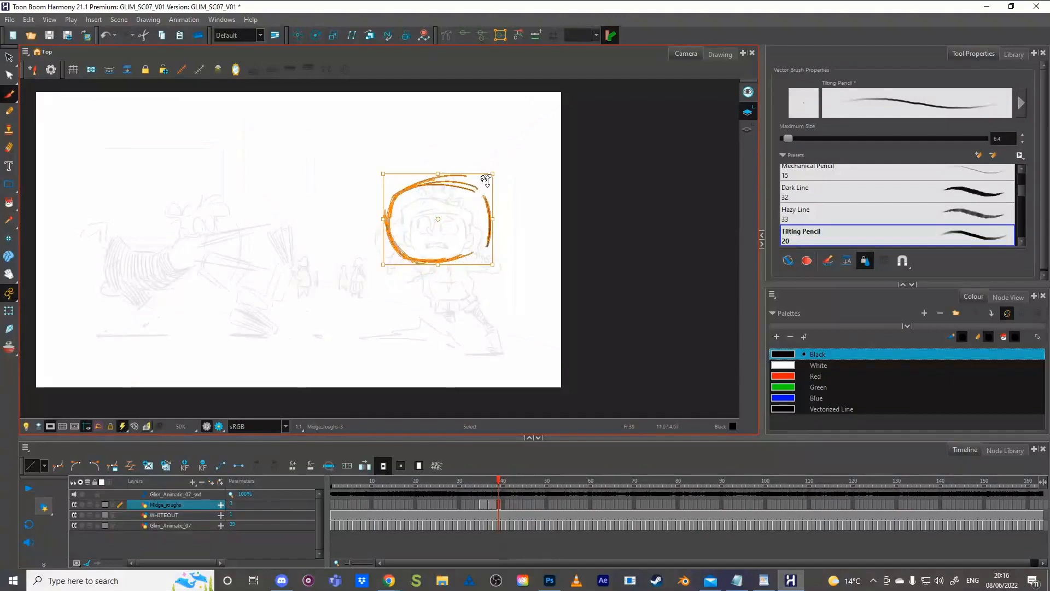
key(alt+b)
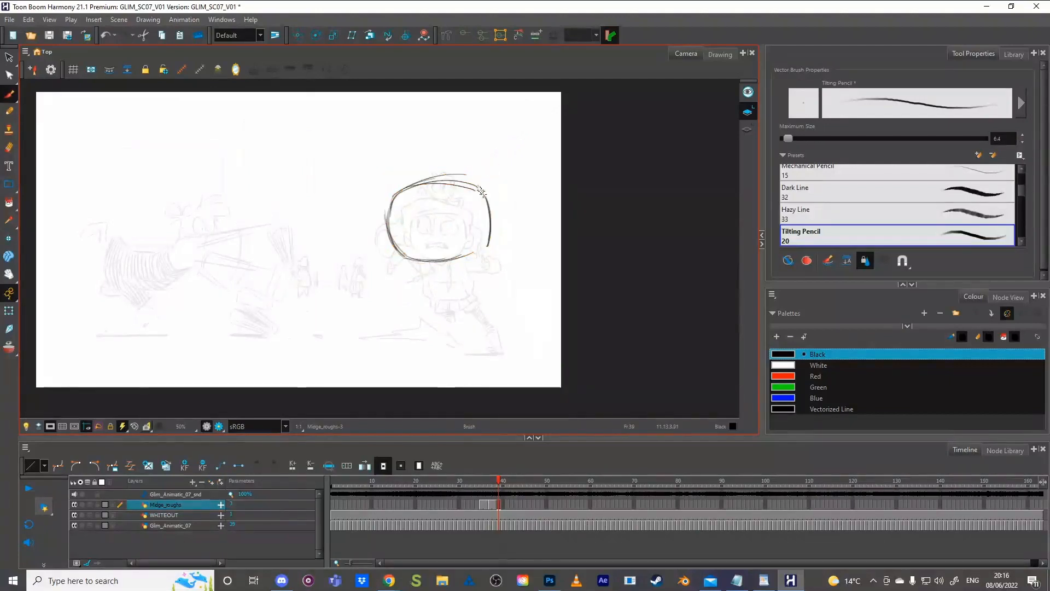
Step: Close the gap in the head outline at the lower cheek
key(f)
key(g)
drag(489, 240, 473, 253)
key(f)
key(f)
key(period)
key(period)
key(period)
Step: Sketch the hat's crown and slanted brim over the head, checking it against the previous drawings
mouse_move(390, 204)
mouse_down()
mouse_move(378, 216)
mouse_move(402, 180)
mouse_move(441, 169)
mouse_move(484, 181)
mouse_move(494, 204)
mouse_up()
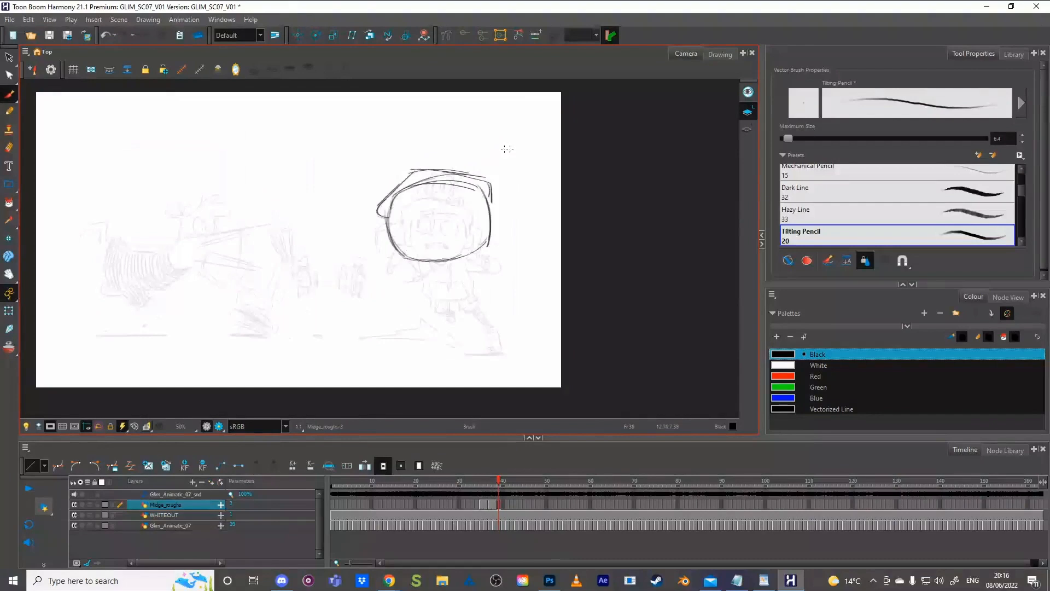
drag(379, 219, 486, 183)
mouse_move(394, 213)
mouse_down()
mouse_move(452, 178)
mouse_move(393, 189)
mouse_move(372, 218)
mouse_move(377, 227)
mouse_move(407, 174)
mouse_up()
key(comma)
key(period)
key(comma)
key(comma)
key(comma)
key(period)
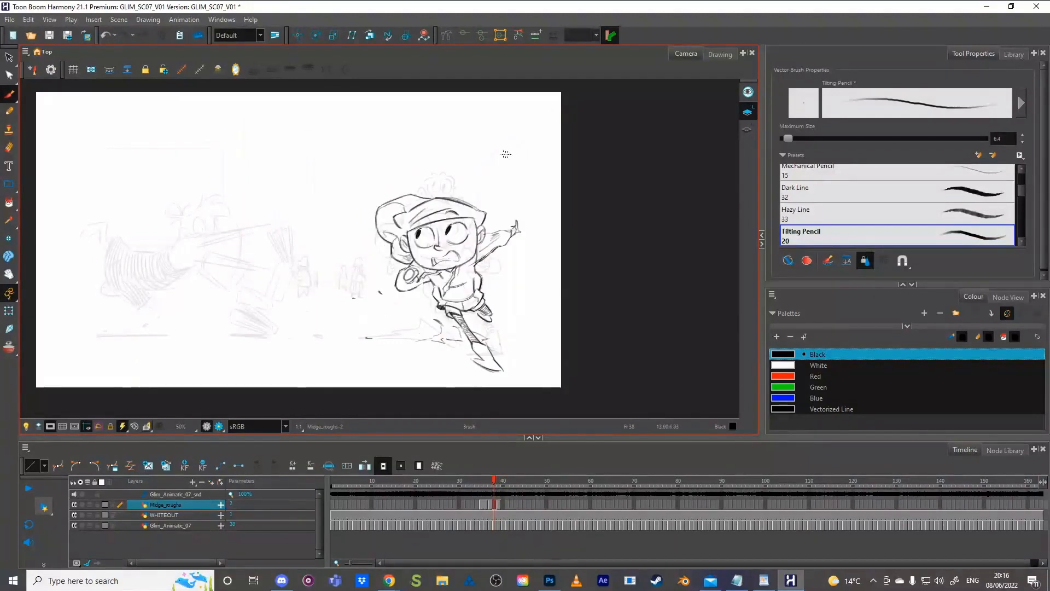
key(period)
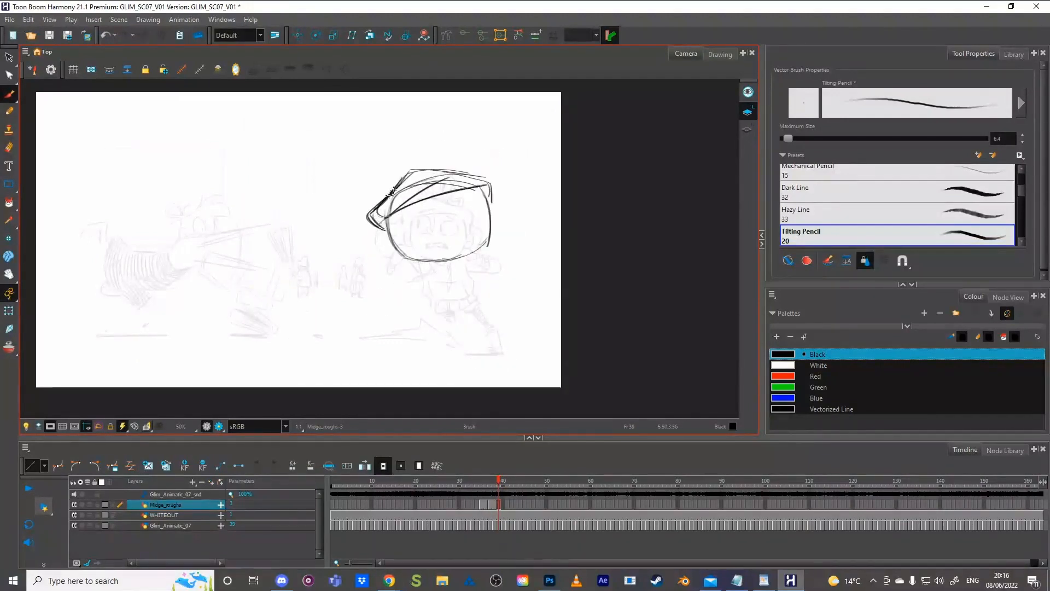
Step: Clean up the pointed back end of the hat and redraw its edge
key(super)
key(super)
drag(377, 214, 379, 213)
key(Delete)
drag(371, 213, 390, 195)
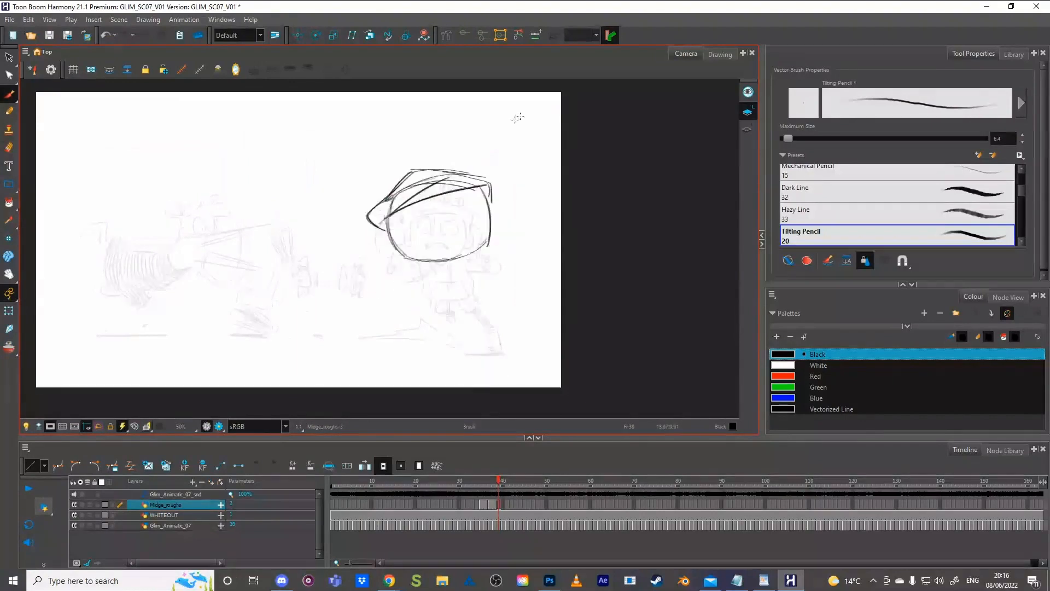
Step: Undo the crown stroke and redraw the hat's upper contour with the canvas rotated
drag(416, 166, 483, 174)
key(ctrl+z)
mouse_move(502, 246)
mouse_down()
mouse_move(519, 245)
mouse_move(432, 123)
mouse_up()
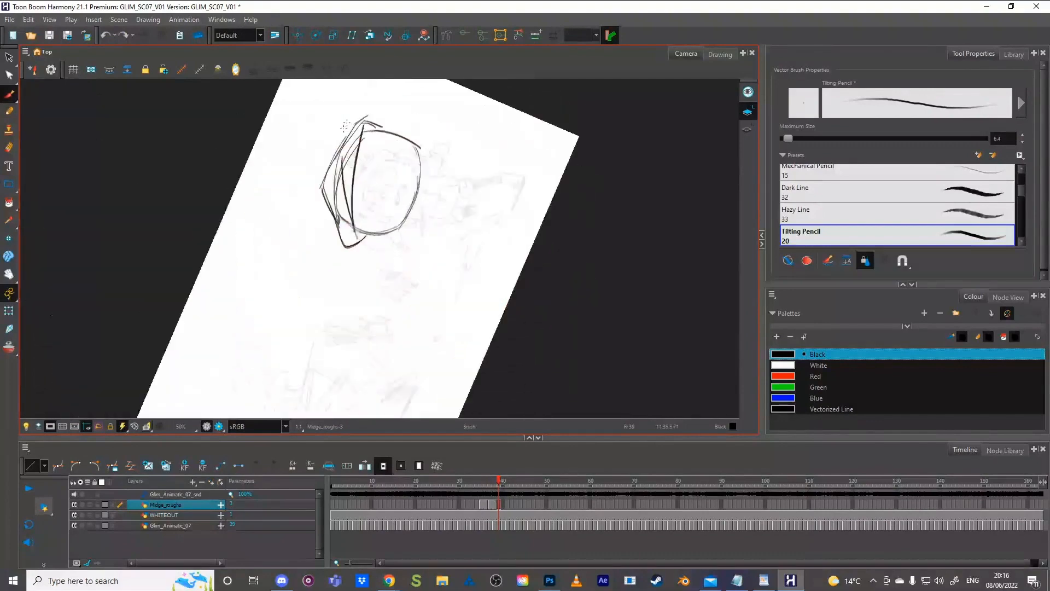
drag(330, 163, 356, 125)
drag(479, 136, 477, 328)
Step: Draw the small curved shape beside the head under the hat's front edge, comparing it with the previous pose
key(comma)
key(period)
drag(492, 179, 491, 209)
key(comma)
key(period)
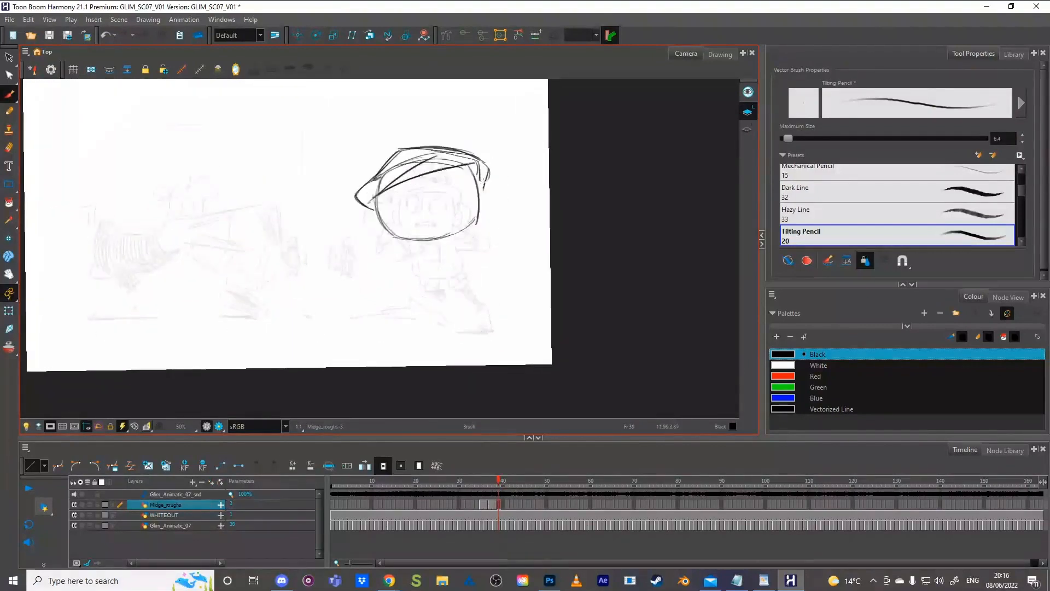
mouse_move(490, 196)
mouse_down()
mouse_move(483, 207)
mouse_move(487, 191)
mouse_up()
key(comma)
key(period)
Step: Draw the curved shape under the hat's back end and check it against the previous poses
drag(373, 224, 378, 222)
key(comma)
key(period)
key(comma)
key(period)
key(comma)
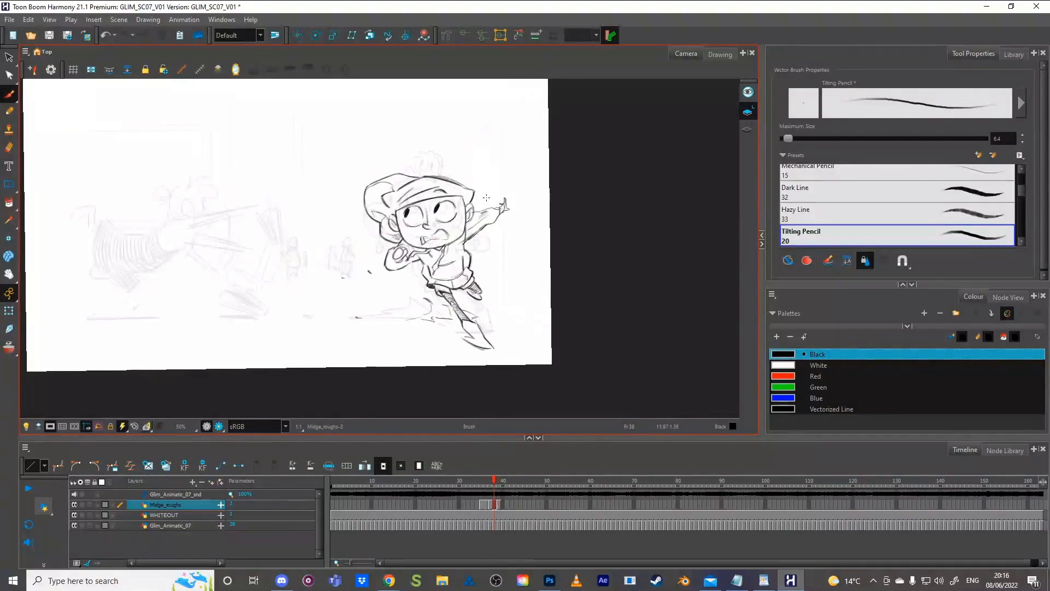
key(comma)
key(period)
key(period)
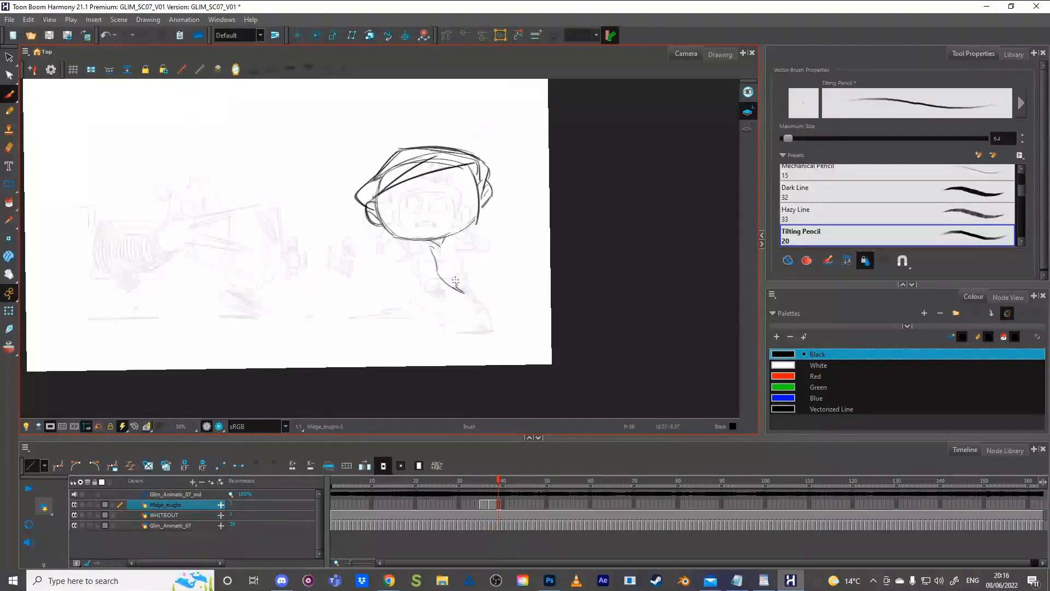
Step: Try out torso lines below the head at frame 39, compare them with the earlier poses and delete them
drag(449, 279, 445, 268)
key(comma)
key(comma)
key(comma)
key(period)
key(period)
key(period)
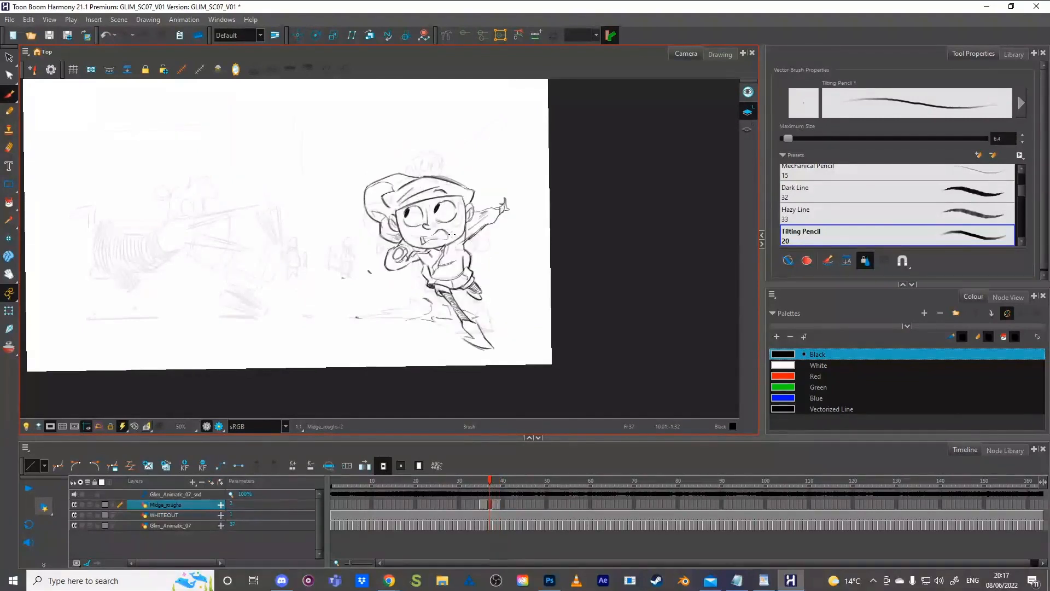
key(comma)
key(period)
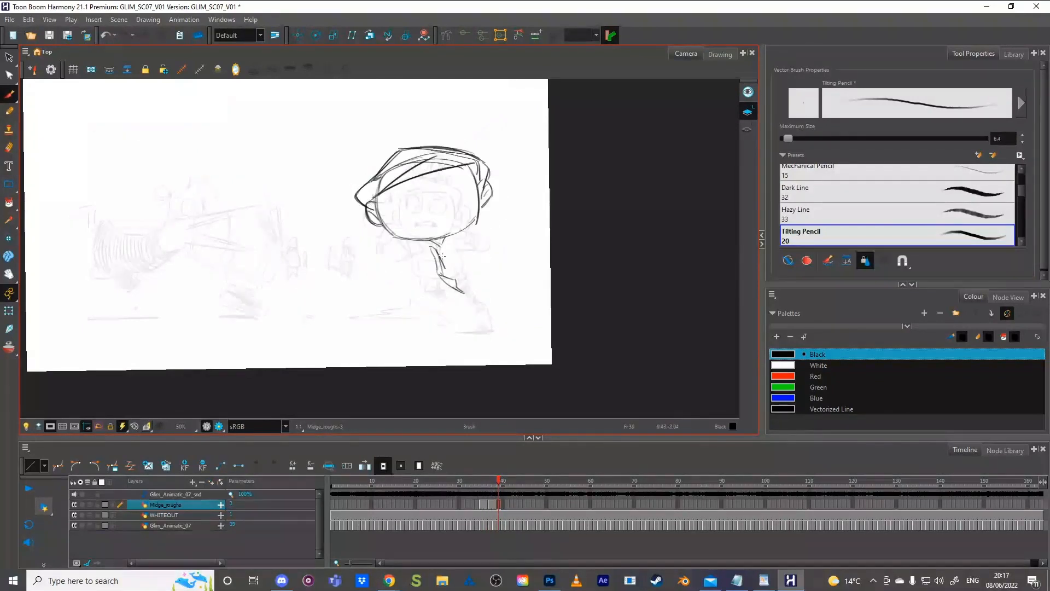
drag(438, 251, 468, 279)
key(Delete)
Step: Redraw the torso's side line from under the chin down to the hip
drag(435, 247, 454, 283)
drag(430, 245, 453, 301)
key(comma)
key(period)
Step: Flip through the pose drawings on the Midge_roughs layer to check how the torso moves between them
key(comma)
key(period)
key(comma)
key(period)
key(comma)
key(comma)
key(comma)
key(period)
key(comma)
key(period)
key(comma)
key(period)
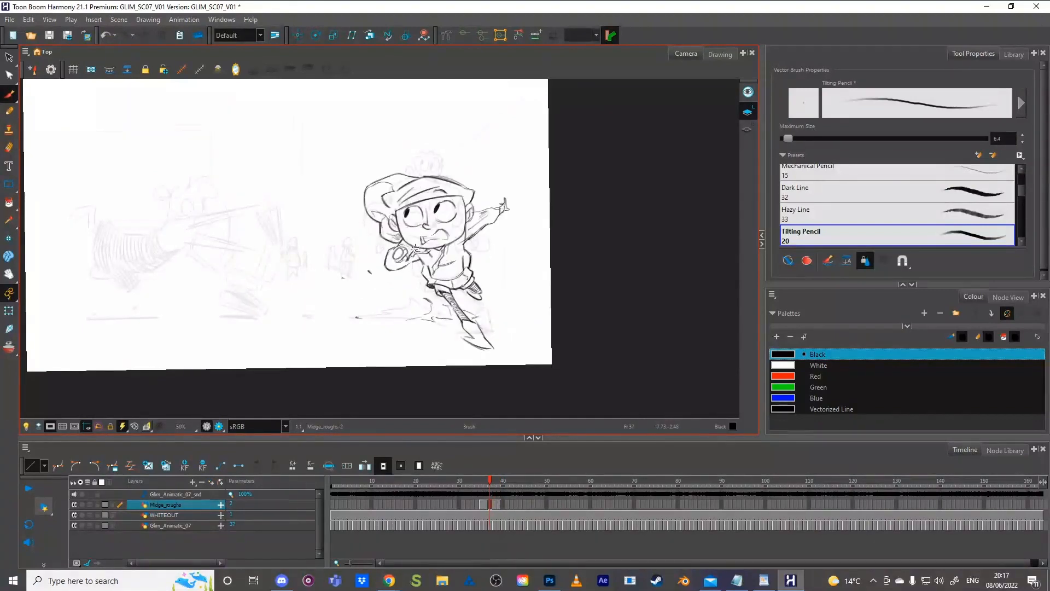
Step: Touch up the bent arm and hand lines below the chin in the frame 37 drawing
drag(414, 251, 427, 253)
shift+click(429, 252)
drag(405, 267, 427, 250)
click(405, 285)
click(491, 210)
Step: Flip repeatedly through the drawings from frame 36 to frame 39 to examine the flow between poses
key(comma)
key(period)
key(comma)
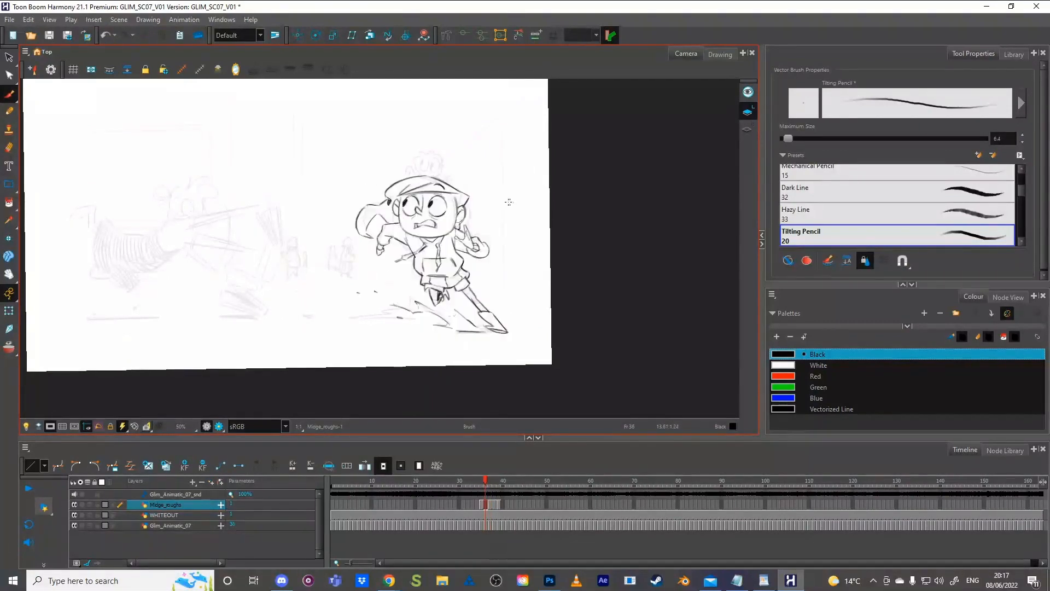
key(.)
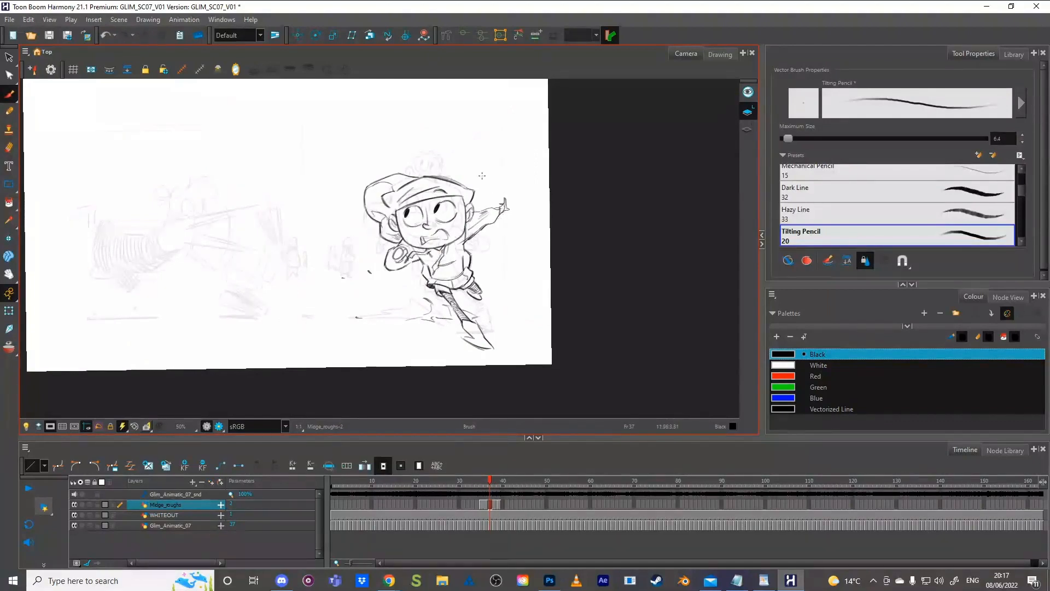
key(comma)
key(period)
key(period)
key(comma)
key(period)
key(period)
key(comma)
key(comma)
key(comma)
key(period)
key(period)
key(comma)
key(comma)
key(period)
key(period)
Step: Sketch the torso's opposite side and hem lines at frame 39, comparing them with the previous drawing
drag(431, 253, 470, 281)
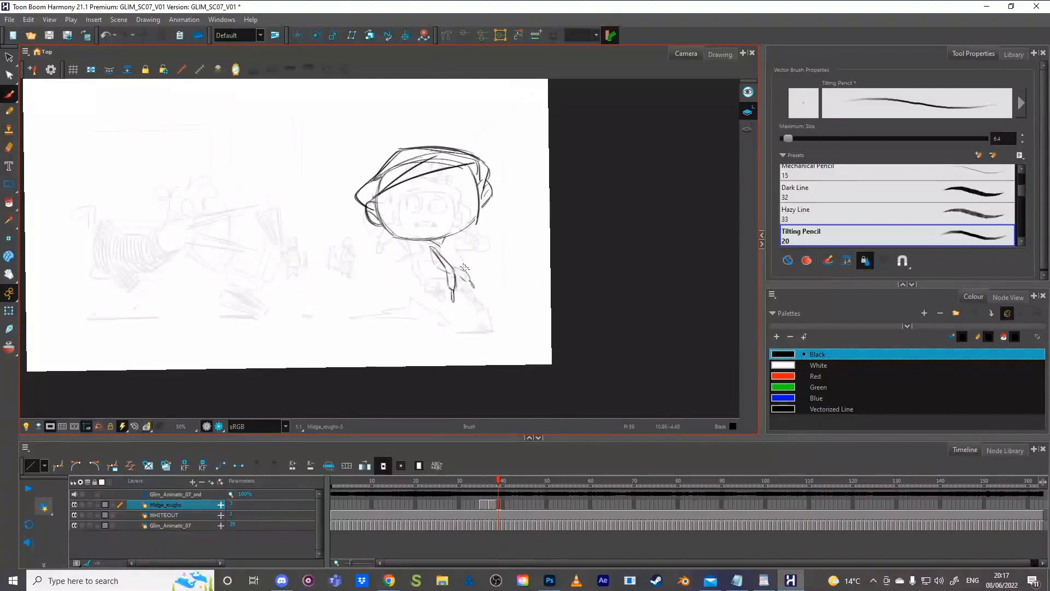
mouse_move(436, 242)
mouse_down()
mouse_move(462, 284)
mouse_move(458, 305)
mouse_move(453, 292)
mouse_move(478, 251)
mouse_move(458, 257)
mouse_up()
click(463, 260)
key(s)
key(comma)
key(period)
key(comma)
key(period)
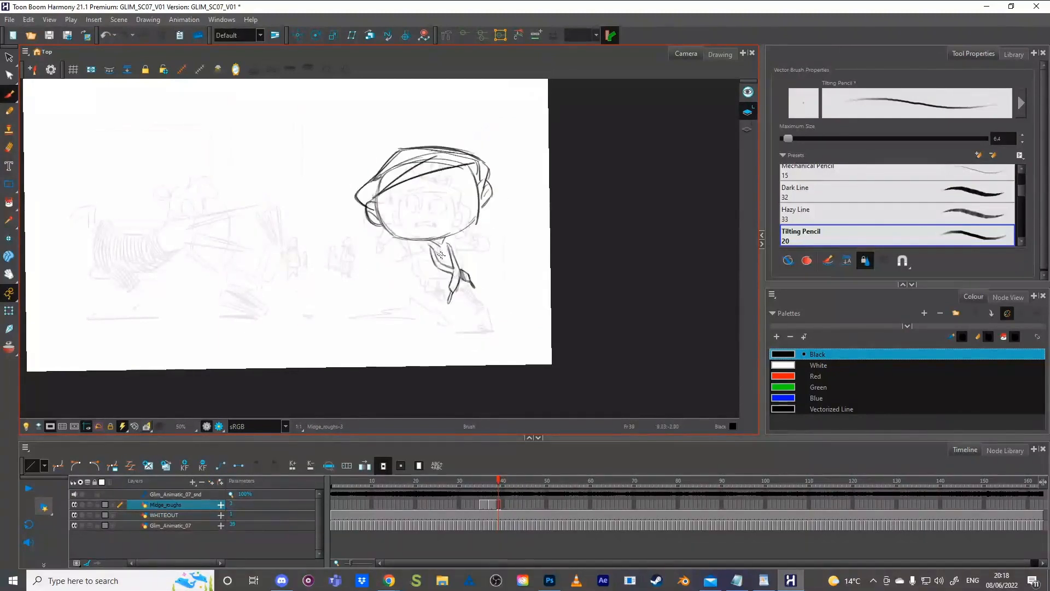
Step: Add a short stroke under the chin where the torso meets the head and compare it with frame 38
drag(450, 245, 454, 238)
key(comma)
key(period)
key(comma)
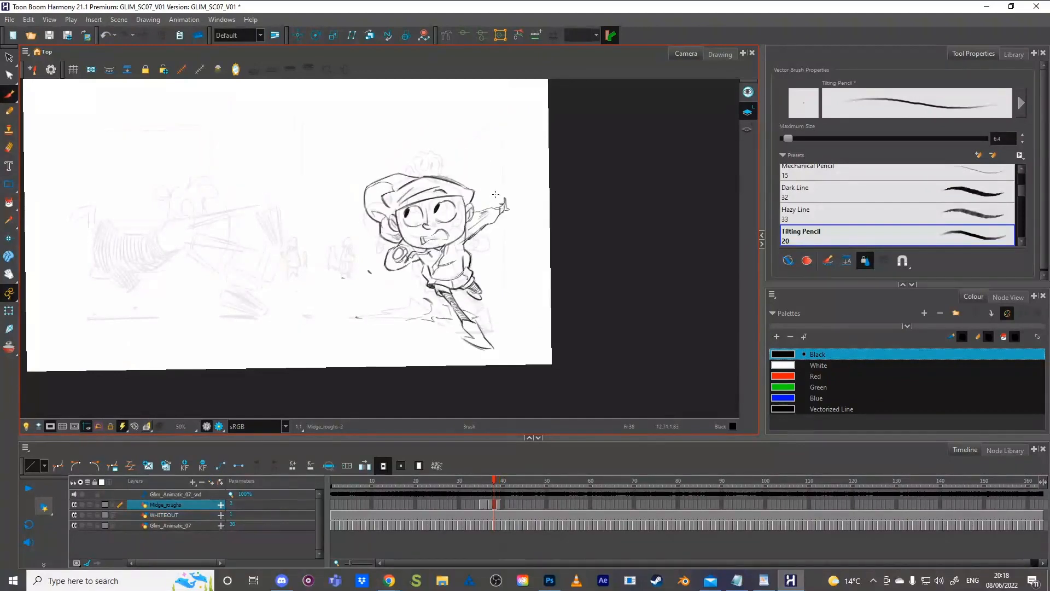
mouse_move(467, 129)
mouse_down()
mouse_move(331, 217)
mouse_move(462, 126)
mouse_up()
key(ctrl+z)
key(space)
drag(528, 190, 594, 197)
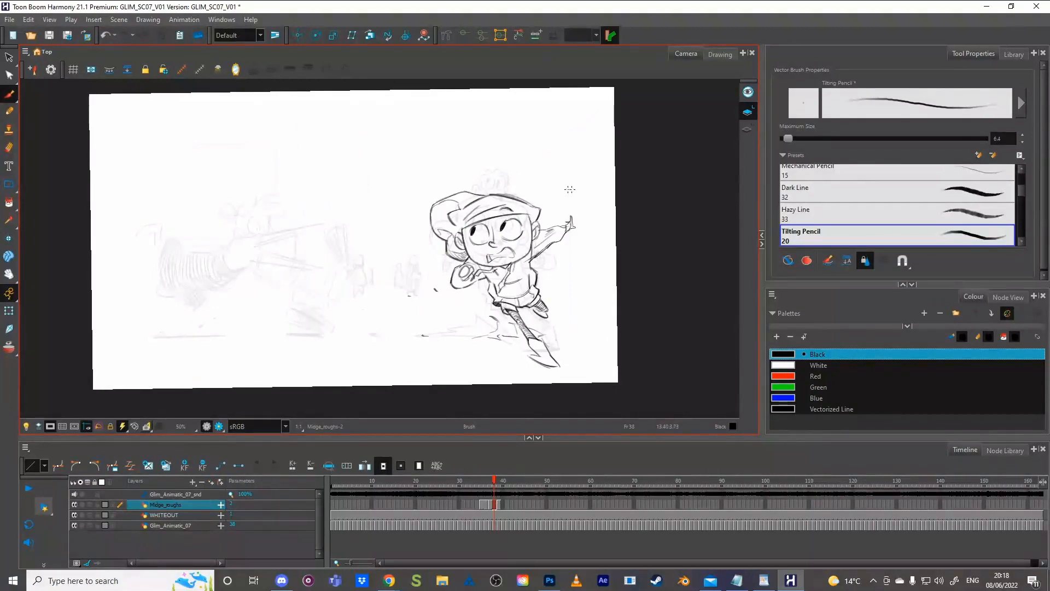
ctrl+click(509, 197)
mouse_move(516, 195)
mouse_down()
mouse_move(540, 189)
mouse_move(498, 190)
mouse_up()
ctrl+click(539, 163)
ctrl+click(528, 199)
mouse_move(517, 199)
mouse_down()
mouse_move(541, 192)
mouse_move(526, 197)
mouse_up()
ctrl+click(551, 159)
key(alt+b)
key(ctrl+z)
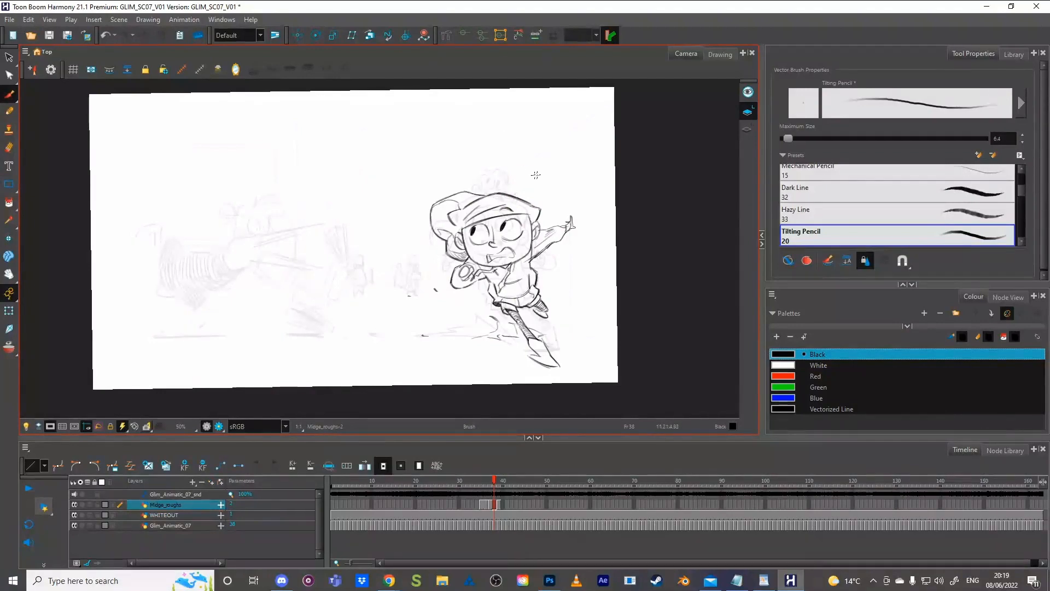
mouse_move(548, 230)
mouse_down()
mouse_move(534, 223)
mouse_move(545, 234)
mouse_up()
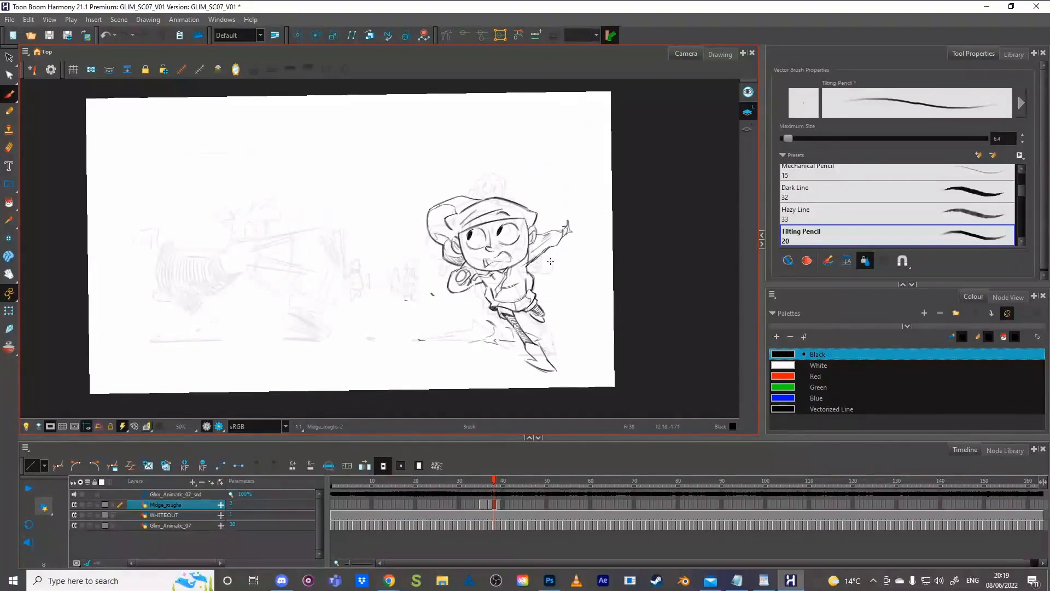
Step: Flip repeatedly between frames 37 and 39 to compare the new pose with the preceding drawings
click(498, 506)
key(comma)
key(period)
key(comma)
key(comma)
key(comma)
key(period)
key(period)
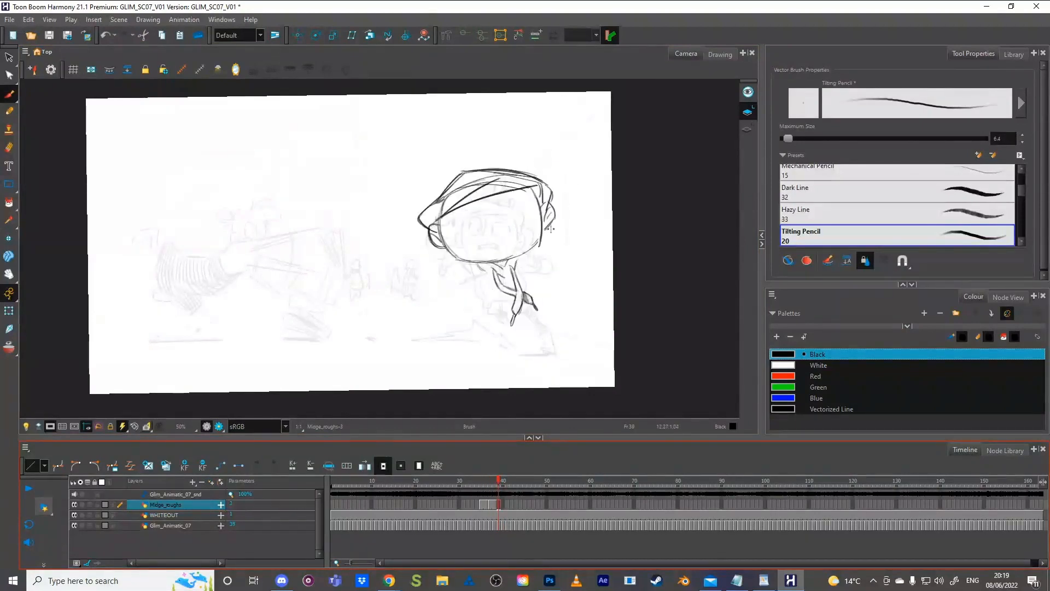
key(comma)
key(comma)
key(period)
key(period)
key(comma)
key(comma)
key(period)
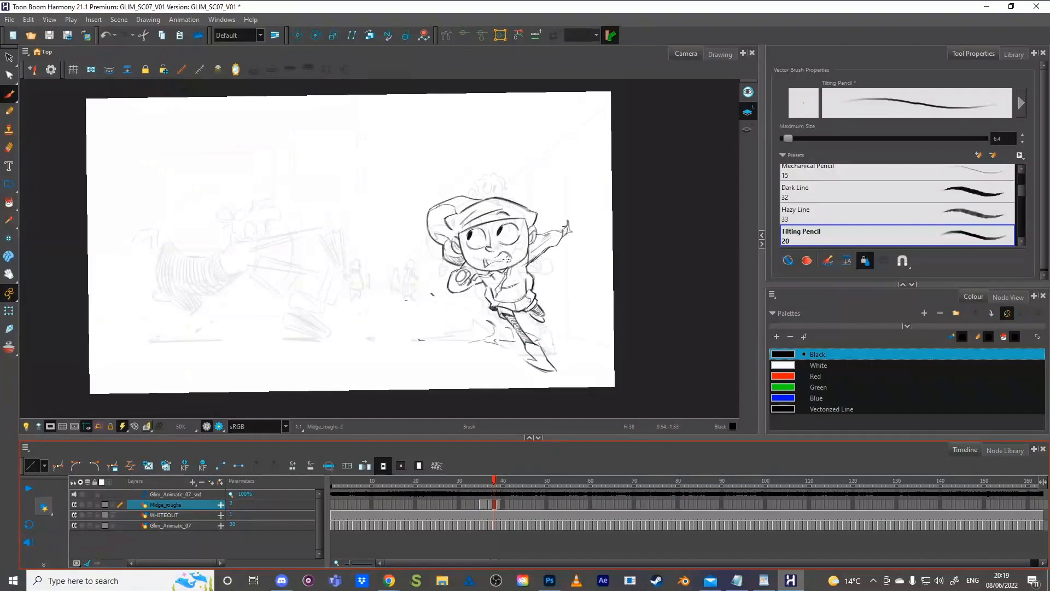
key(period)
Step: Sketch the open hand with spread fingers beside the torso at frame 39
mouse_move(425, 282)
mouse_down()
mouse_move(417, 290)
mouse_move(439, 267)
mouse_move(442, 301)
mouse_move(428, 288)
mouse_move(417, 294)
mouse_move(431, 296)
mouse_up()
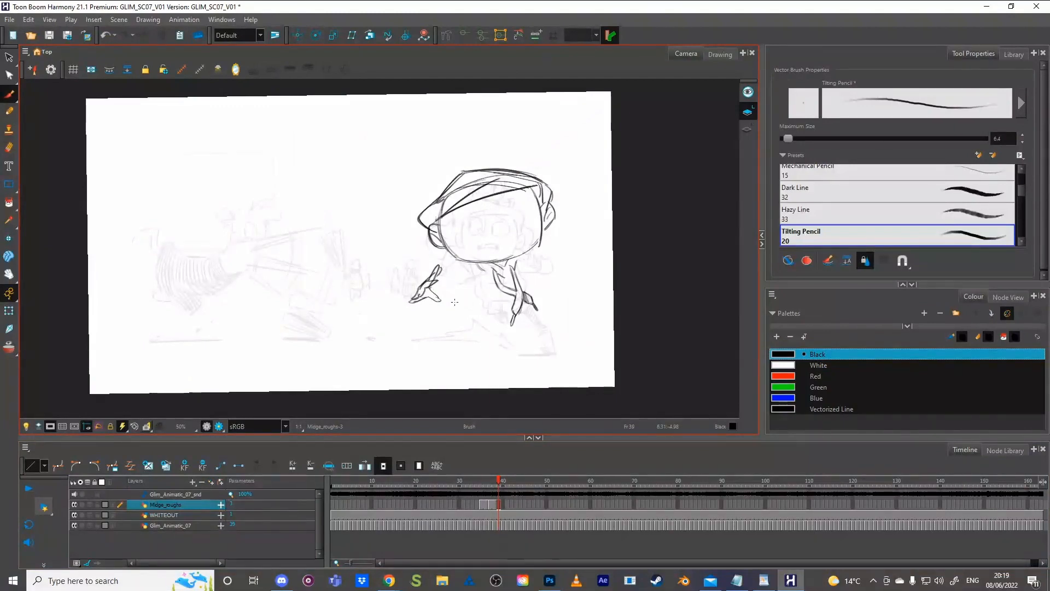
mouse_move(419, 304)
mouse_down()
mouse_move(438, 300)
mouse_move(433, 287)
mouse_up()
key(.)
key(.)
Step: Draw the shoulder line below the chin and the sleeve lines that connect the torso to the hand
mouse_move(464, 263)
mouse_down()
mouse_move(454, 275)
mouse_move(475, 281)
mouse_up()
key(ctrl+z)
mouse_move(460, 263)
mouse_down()
mouse_move(448, 279)
mouse_move(468, 279)
mouse_up()
key(ctrl+z)
key(alt+b)
key(ctrl+z)
key(alt+b)
drag(454, 271, 465, 262)
mouse_move(416, 305)
mouse_down()
mouse_move(441, 316)
mouse_move(475, 307)
mouse_up()
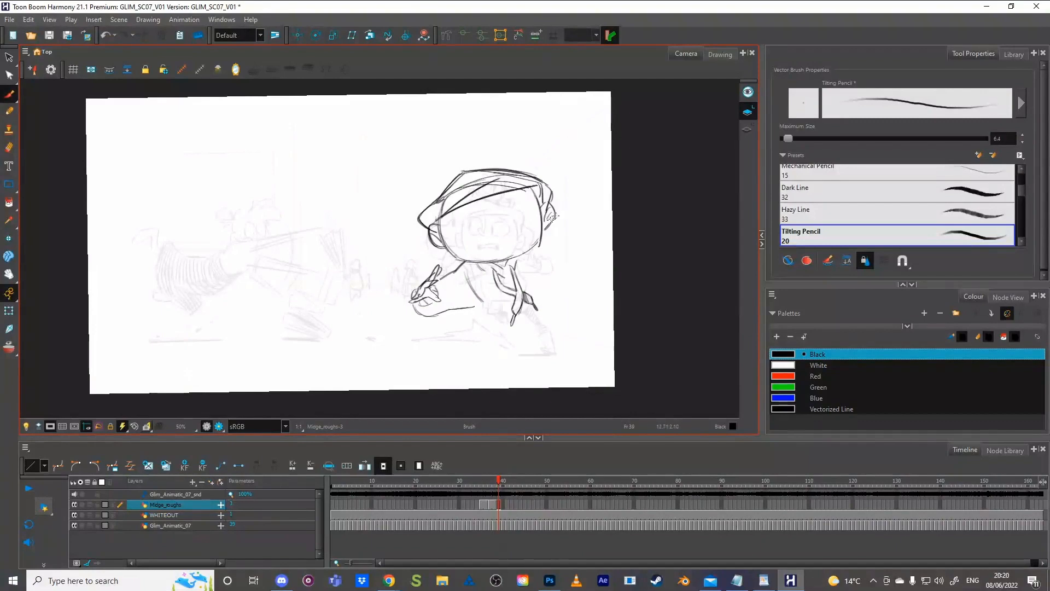
Step: Flip between frames 38 and 39 to examine how the arm moves from one pose to the other
key(comma)
key(period)
key(comma)
key(period)
key(comma)
key(period)
key(comma)
key(period)
key(period)
key(comma)
Step: Remove the stray shoulder stroke and rework the upper sleeve lines between the hand and the chest
mouse_move(468, 268)
mouse_down()
mouse_move(459, 298)
mouse_move(481, 306)
mouse_move(484, 273)
mouse_move(470, 266)
mouse_up()
key(Delete)
key(alt+b)
drag(458, 292, 479, 302)
key(ctrl+z)
mouse_move(420, 283)
mouse_down()
mouse_move(412, 307)
mouse_move(427, 316)
mouse_move(456, 301)
mouse_up()
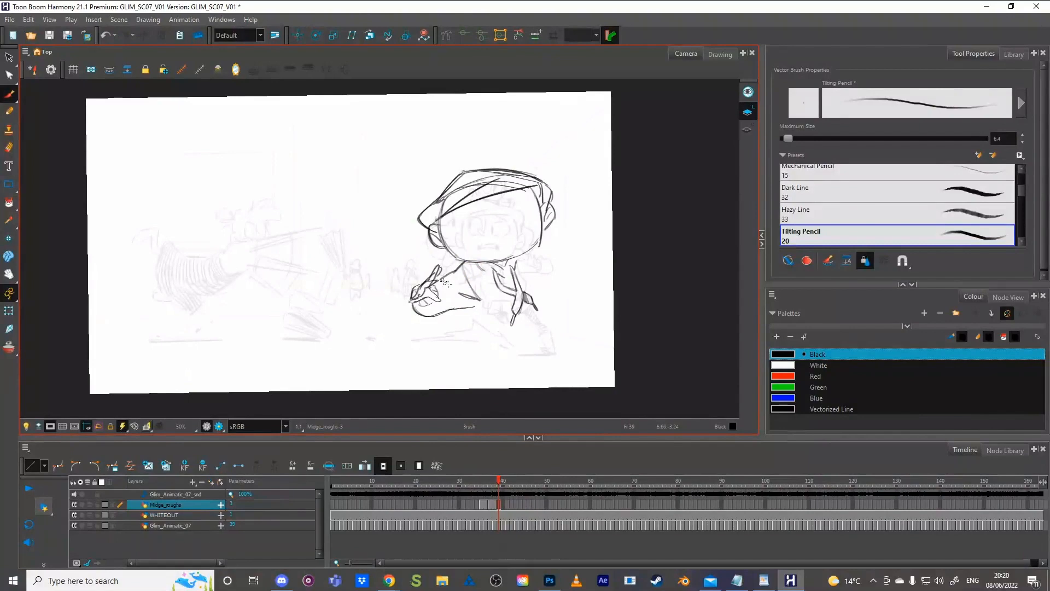
drag(557, 248, 535, 268)
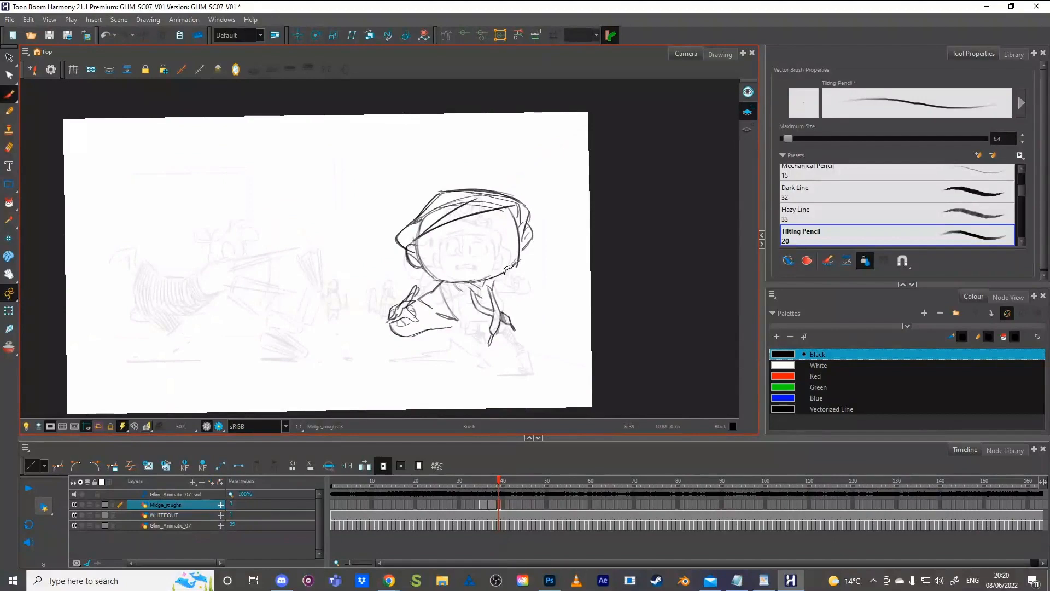
Step: Sketch the torso's far side and a rounded hem along its lower edge, comparing with frame 38
key(comma)
key(period)
key(comma)
key(period)
drag(511, 274, 527, 306)
key(comma)
key(period)
mouse_move(462, 330)
mouse_down()
mouse_move(470, 357)
mouse_move(517, 358)
mouse_move(503, 357)
mouse_move(540, 337)
mouse_move(542, 313)
mouse_move(541, 334)
mouse_up()
key(comma)
key(period)
drag(504, 358, 520, 350)
Step: Flip through the drawings up to frame 39 to check how the torso and hem flow between poses
key(comma)
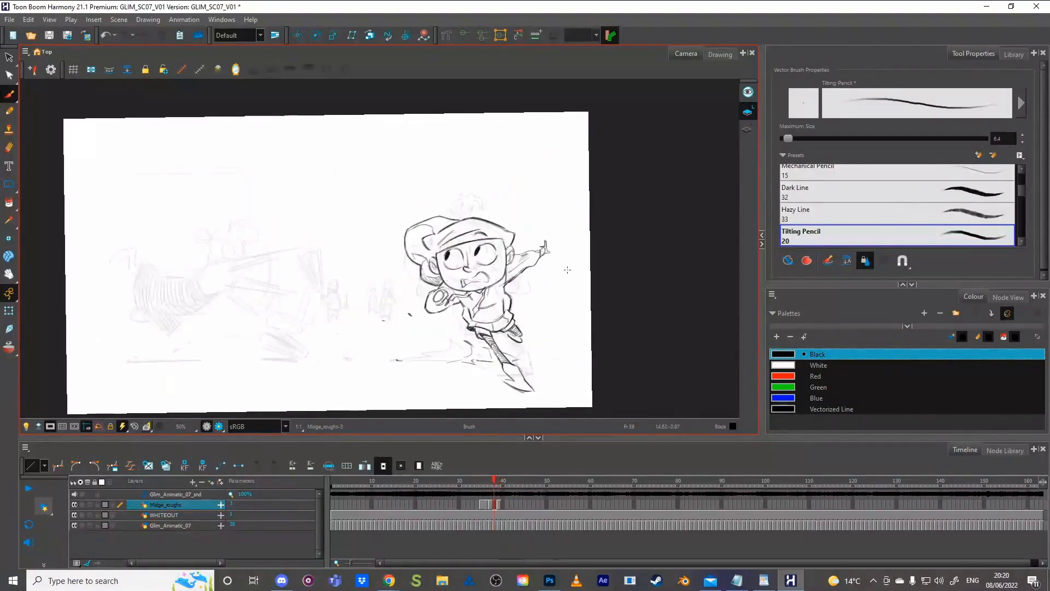
key(period)
key(comma)
key(period)
key(comma)
key(period)
key(comma)
key(comma)
key(period)
key(period)
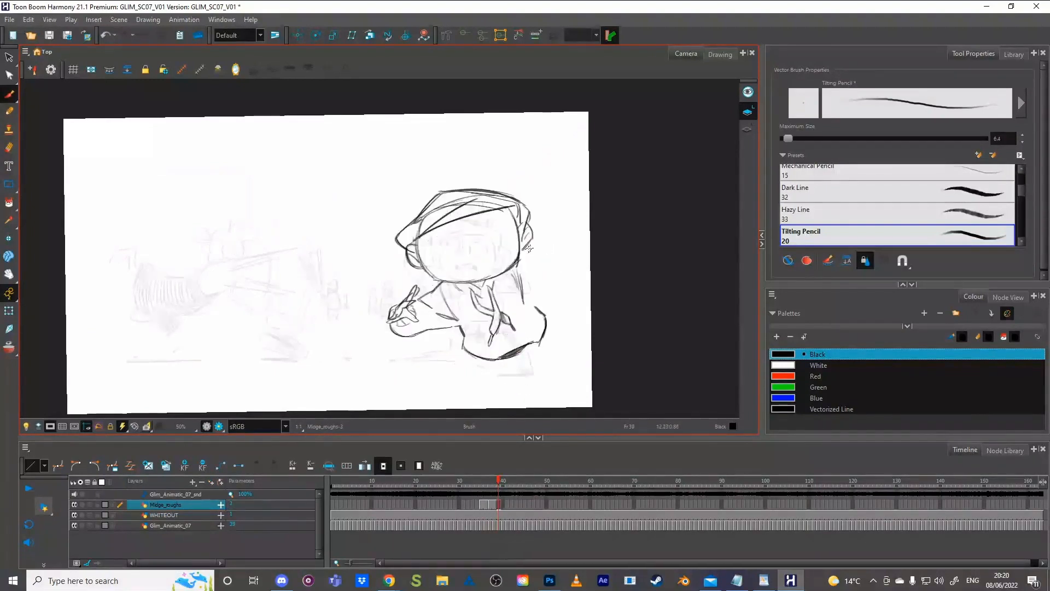
key(ctrl+z)
mouse_move(513, 483)
mouse_down()
mouse_move(561, 483)
mouse_move(520, 473)
mouse_move(598, 468)
mouse_move(762, 422)
mouse_move(504, 462)
mouse_up()
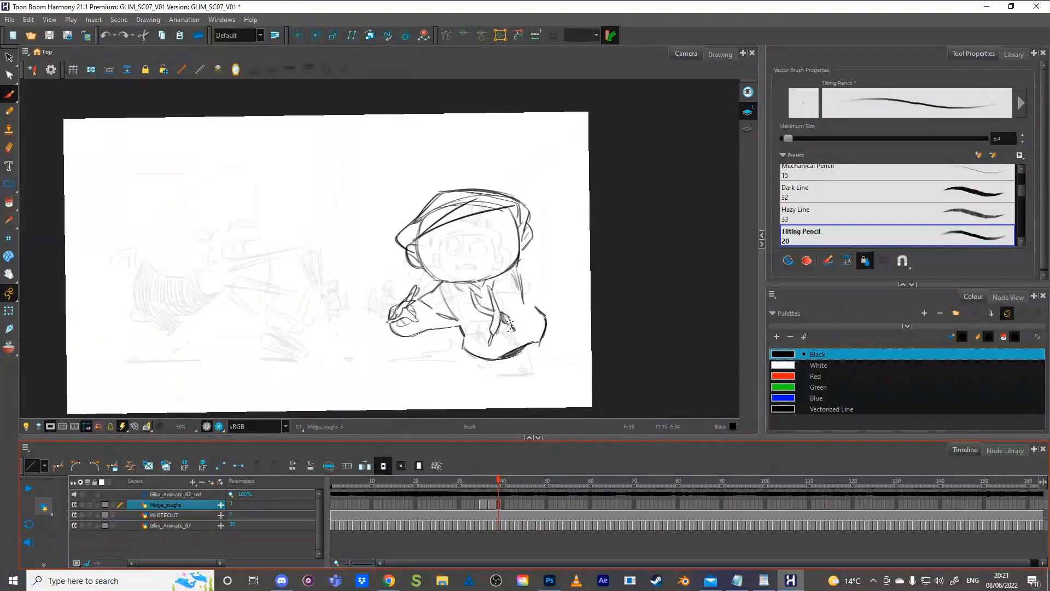
key(f)
key(g)
key(f)
key(g)
key(f)
key(g)
Step: Sketch a large rounded hair shape behind the cap and head at frame 39
mouse_move(539, 194)
mouse_down()
mouse_move(570, 232)
mouse_move(544, 276)
mouse_up()
mouse_move(521, 196)
mouse_down()
mouse_move(553, 192)
mouse_move(572, 213)
mouse_up()
key(alt+b)
drag(549, 192, 576, 227)
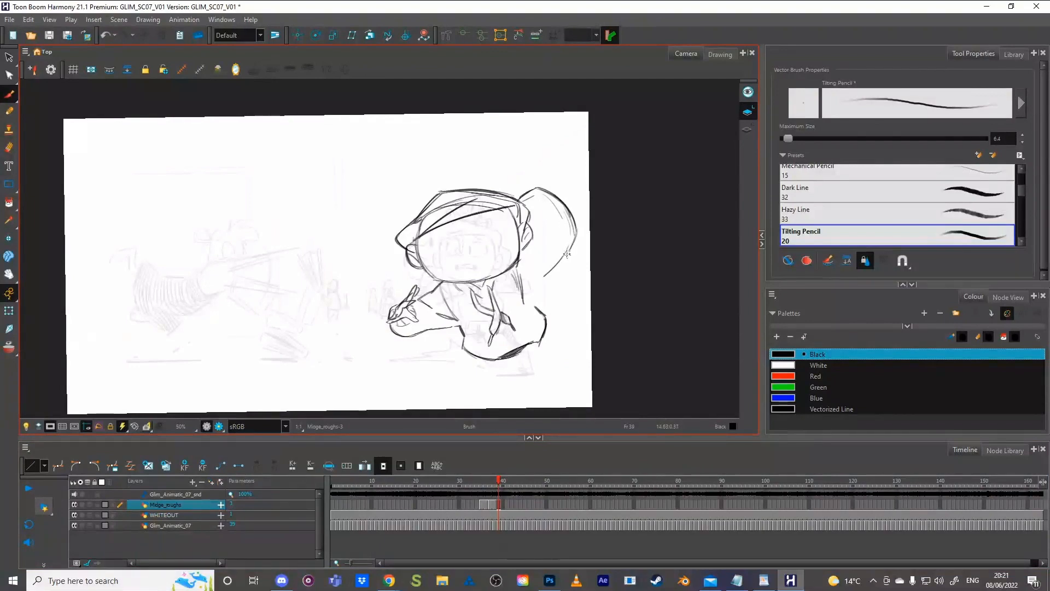
key(ctrl+z)
drag(576, 229, 567, 250)
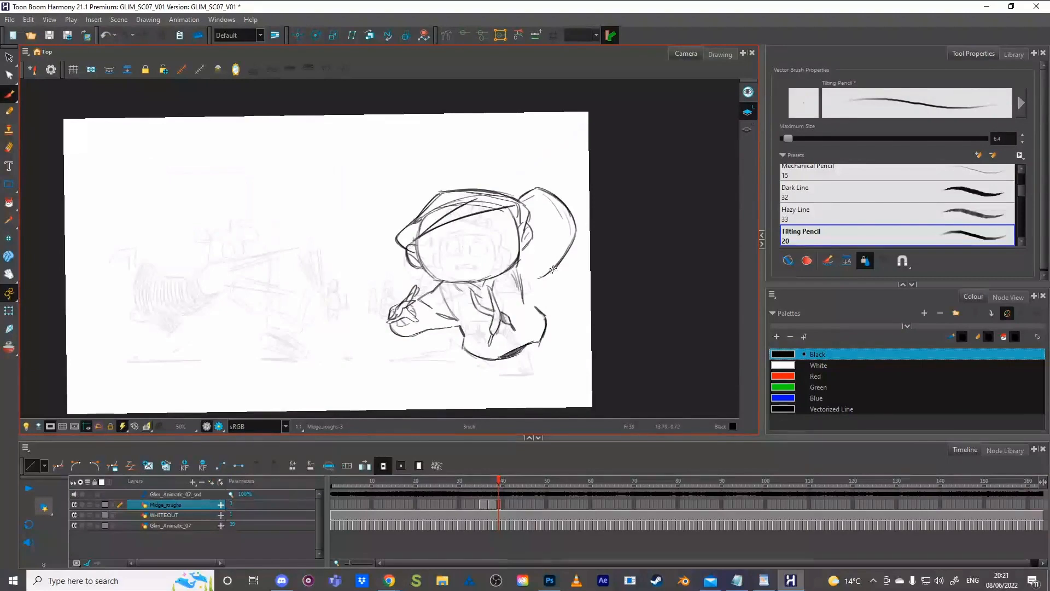
Step: Delete the overlapping rough strokes from the outline of the hair behind the head
mouse_move(573, 214)
mouse_down()
mouse_move(556, 222)
mouse_move(589, 207)
mouse_up()
key(Delete)
click(548, 190)
key(alt+b)
key(alt+s)
click(557, 195)
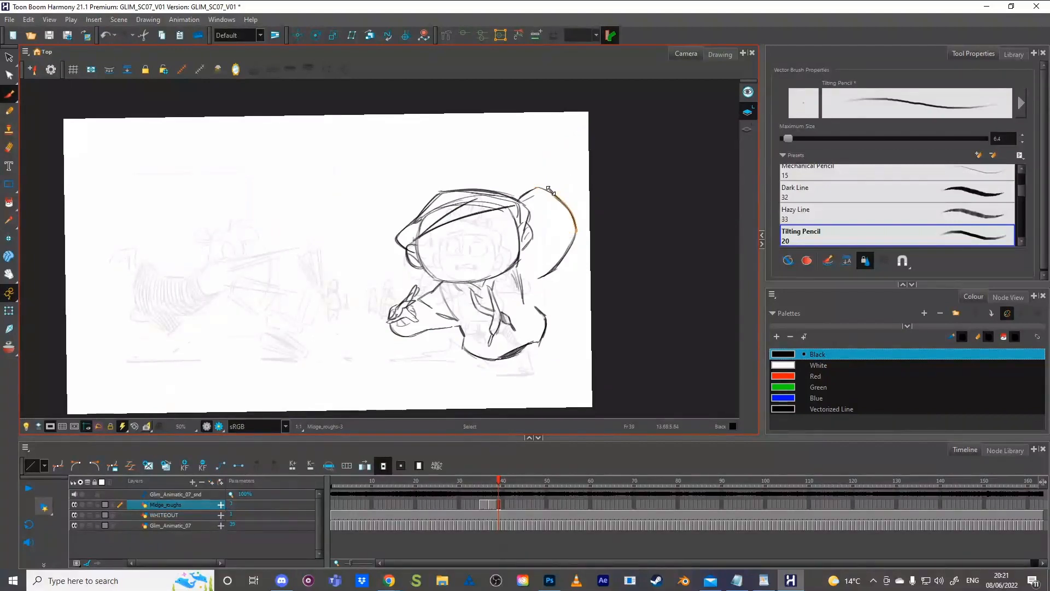
key(Delete)
key(alt+b)
click(533, 193)
key(Delete)
Step: Delete the extra construction strokes around the front end of the cap
key(alt+b)
key(alt+s)
click(422, 218)
key(alt+b)
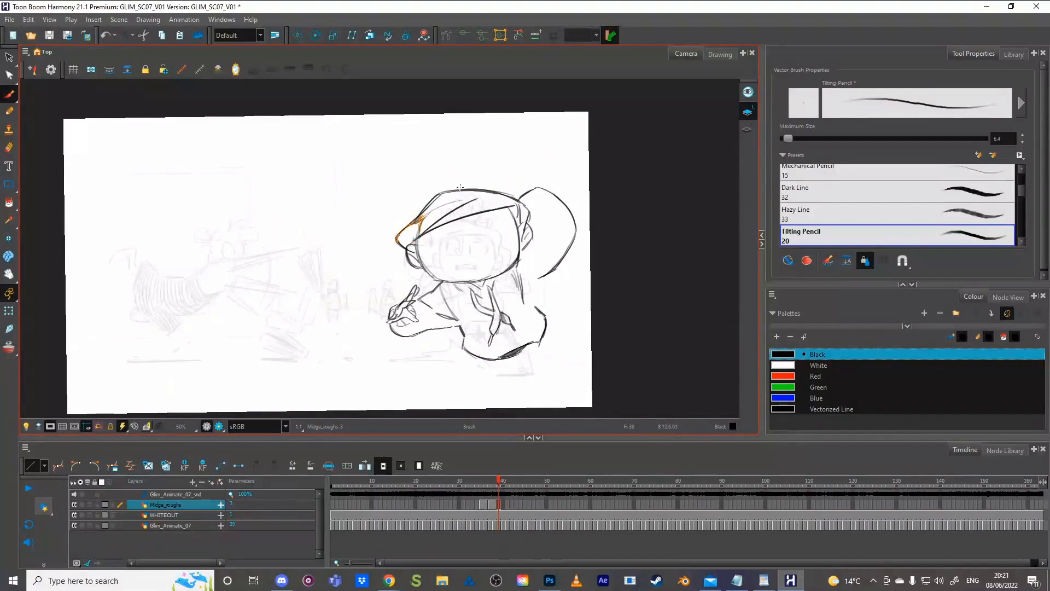
drag(422, 232, 464, 200)
key(Delete)
key(alt+s)
Step: Clear the doubled face outline strokes between the cap's front edge and the chin, redrawing the cheek line
click(419, 230)
key(alt+b)
key(ctrl+z)
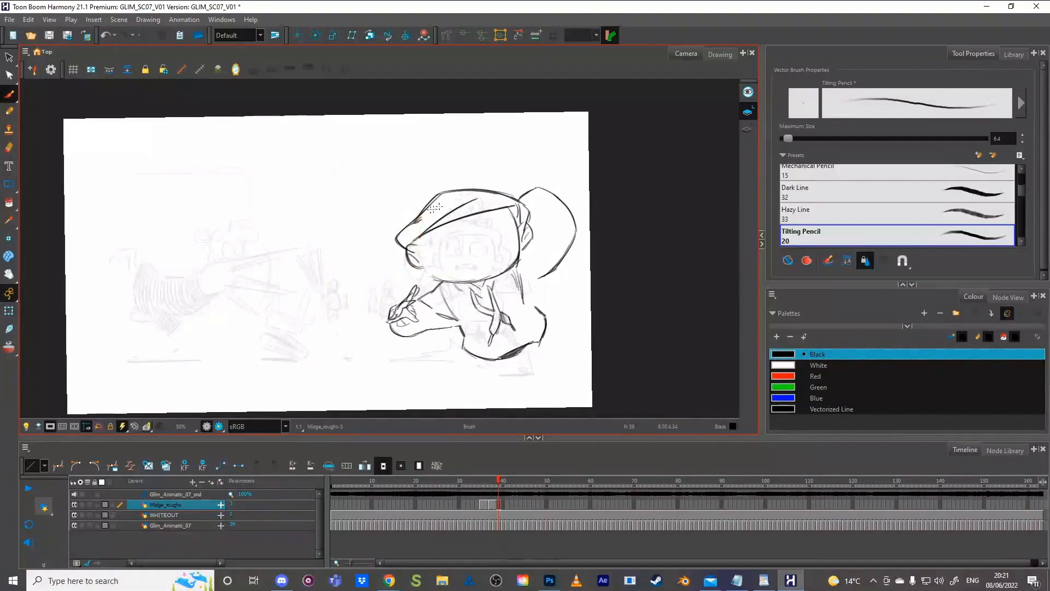
key(ctrl+shift+z)
key(Delete)
drag(417, 239, 423, 267)
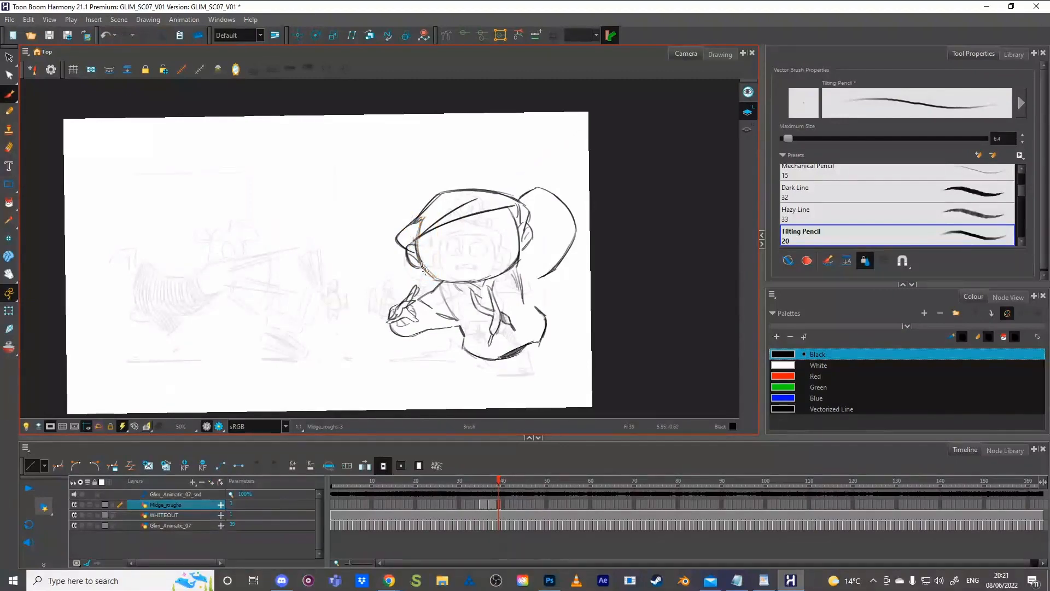
click(423, 230)
key(Delete)
click(438, 277)
key(Delete)
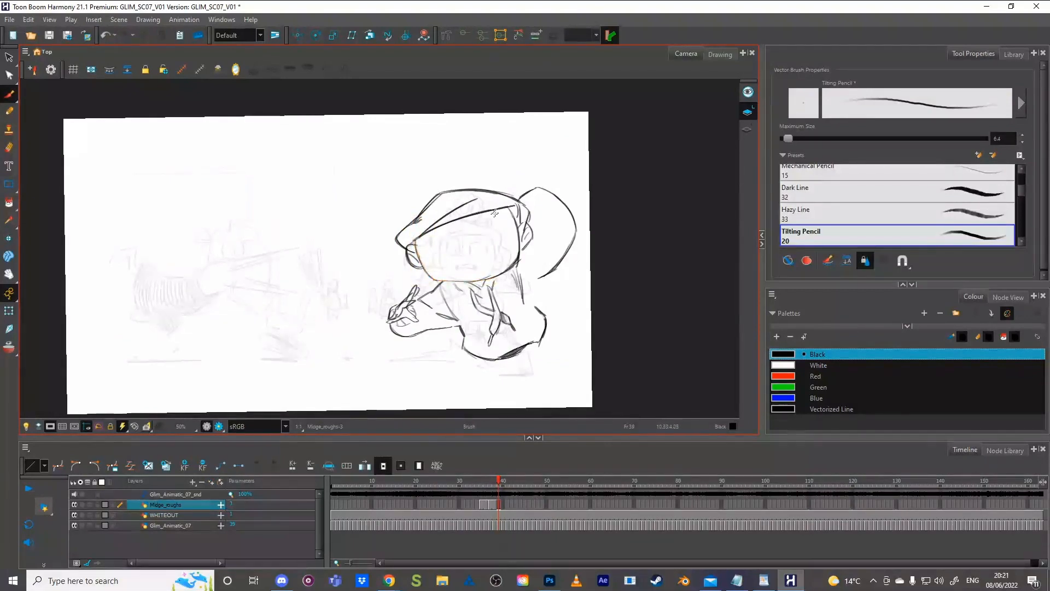
Step: Redraw the chin line of the face at frame 39 and compare it with the earlier drawings
key(ctrl+z)
key(alt+s)
key(ctrl+shift+z)
key(alt+b)
drag(442, 284, 469, 283)
key(comma)
key(period)
key(comma)
key(comma)
key(period)
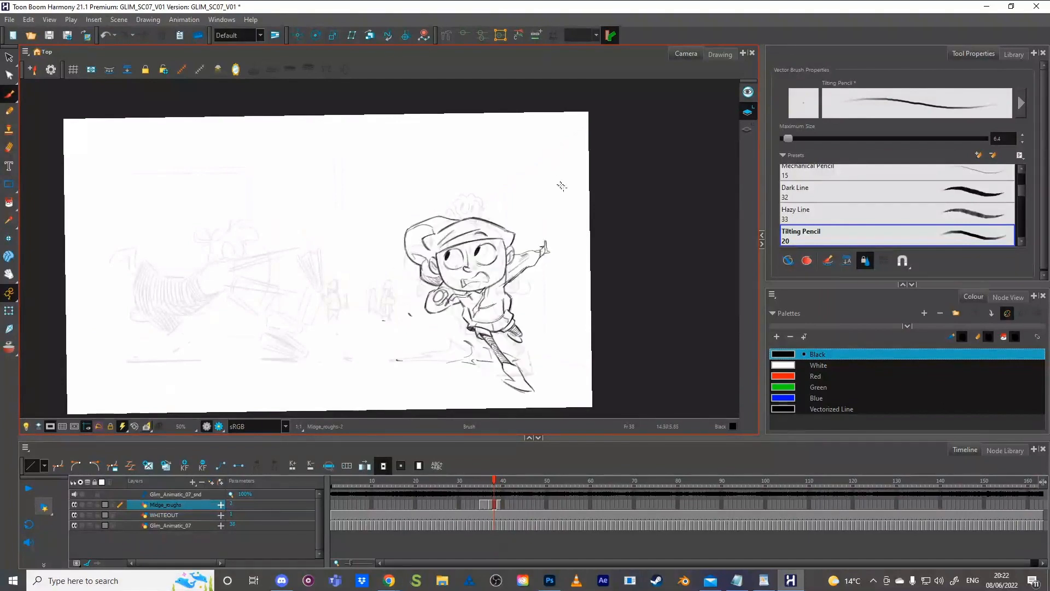
key(period)
Step: Select the hair outline and move it closer to the head, slightly higher behind the cap
mouse_move(529, 187)
mouse_down()
mouse_move(552, 210)
mouse_move(569, 188)
mouse_up()
mouse_move(558, 224)
mouse_down()
mouse_move(545, 214)
mouse_move(548, 183)
mouse_move(567, 180)
mouse_up()
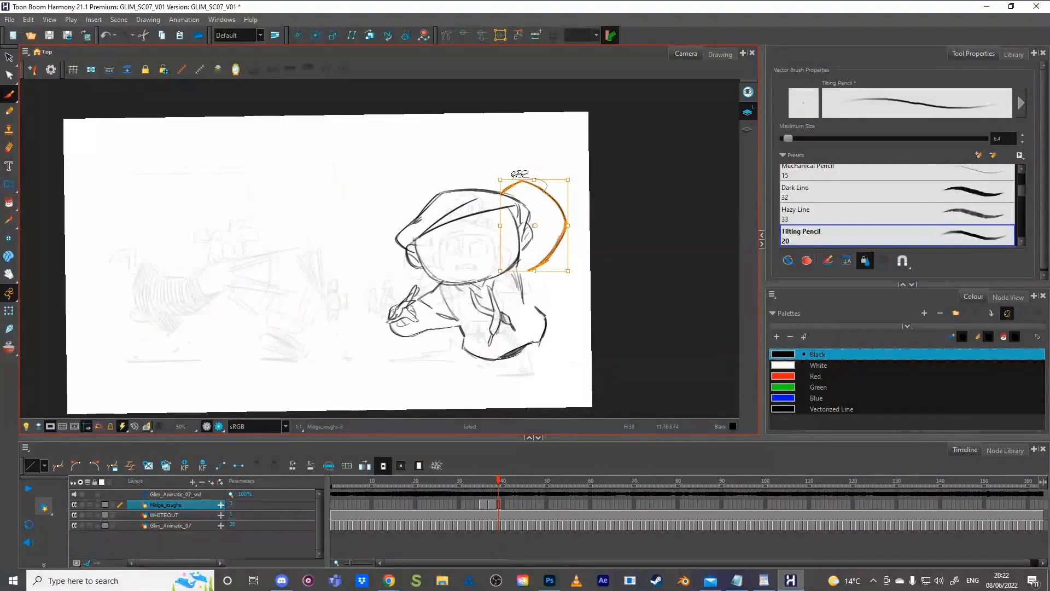
drag(540, 218, 541, 243)
click(597, 205)
key(ctrl+z)
key(ctrl+z)
key(period)
key(comma)
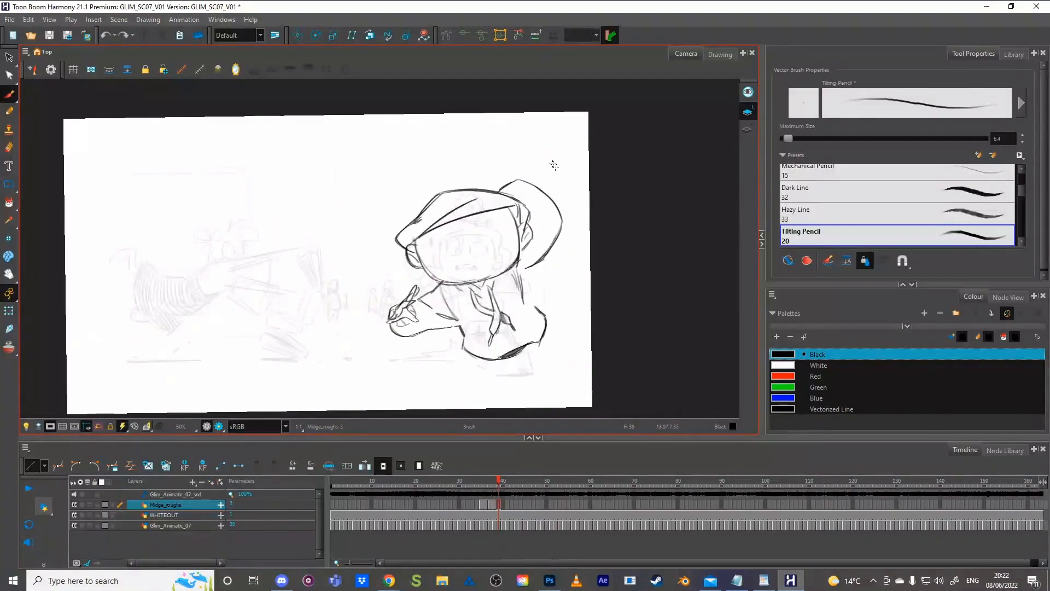
Step: Add the hair's inner curve and upper lines behind the cap, and delete the overlapping strokes
mouse_move(488, 187)
mouse_down()
mouse_move(535, 178)
mouse_move(514, 173)
mouse_move(554, 208)
mouse_move(547, 181)
mouse_move(560, 226)
mouse_up()
click(543, 188)
key(Delete)
mouse_move(541, 186)
mouse_down()
mouse_move(552, 206)
mouse_move(539, 245)
mouse_up()
key(comma)
key(period)
drag(503, 174, 512, 197)
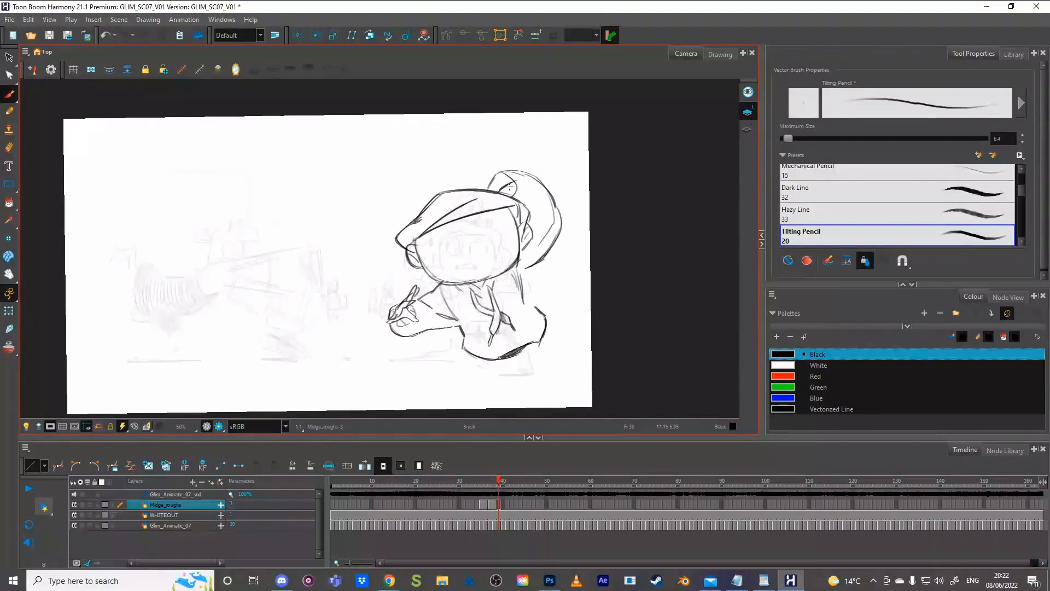
click(509, 185)
key(Delete)
key(comma)
key(period)
Step: Extend the hair's upper curve over the top of the cap, delete the leftover stroke and compare with frame 38
drag(542, 275, 545, 266)
mouse_move(467, 177)
mouse_down()
mouse_move(492, 158)
mouse_move(534, 164)
mouse_up()
click(495, 169)
key(Delete)
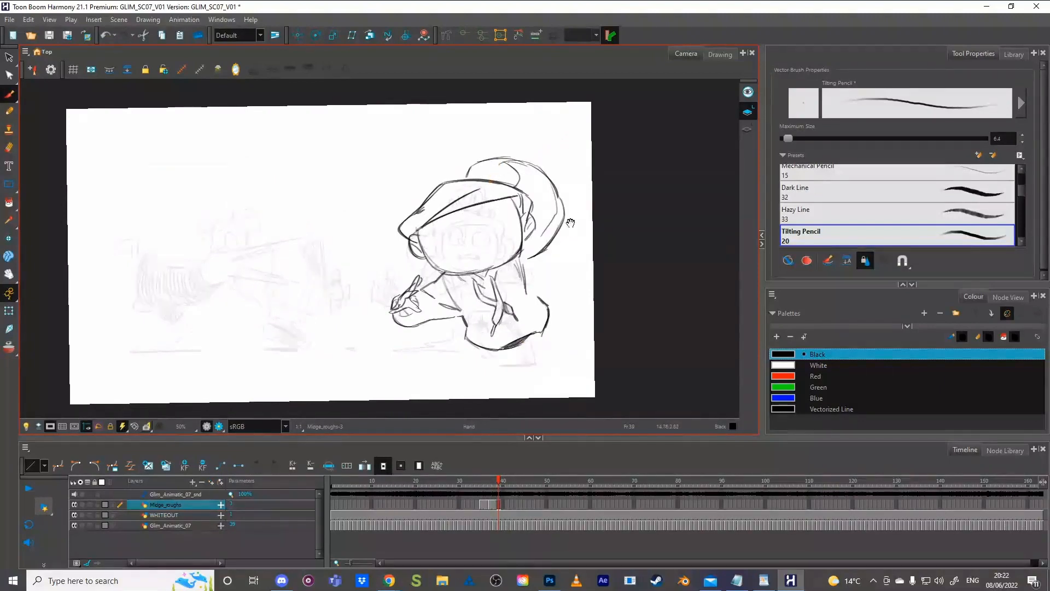
drag(572, 226, 545, 235)
key(comma)
key(period)
key(comma)
key(period)
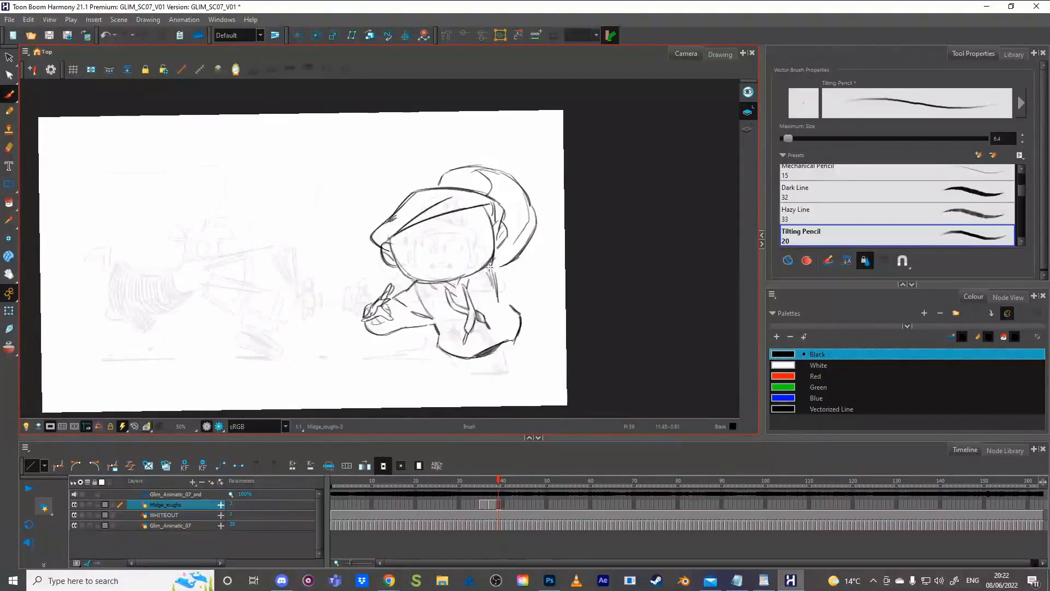
Step: Draw the short shoulder line beneath the face at frame 39 and compare it with the earlier drawings
drag(489, 264, 494, 283)
key(comma)
key(comma)
key(comma)
key(period)
key(period)
key(period)
Step: Sketch the trailing arm's sleeve and wide cuff behind the torso, checking it against the previous drawing
mouse_move(529, 266)
mouse_down()
mouse_move(503, 254)
mouse_move(529, 265)
mouse_move(509, 295)
mouse_move(532, 273)
mouse_up()
drag(535, 258, 542, 286)
key(comma)
key(period)
key(comma)
key(period)
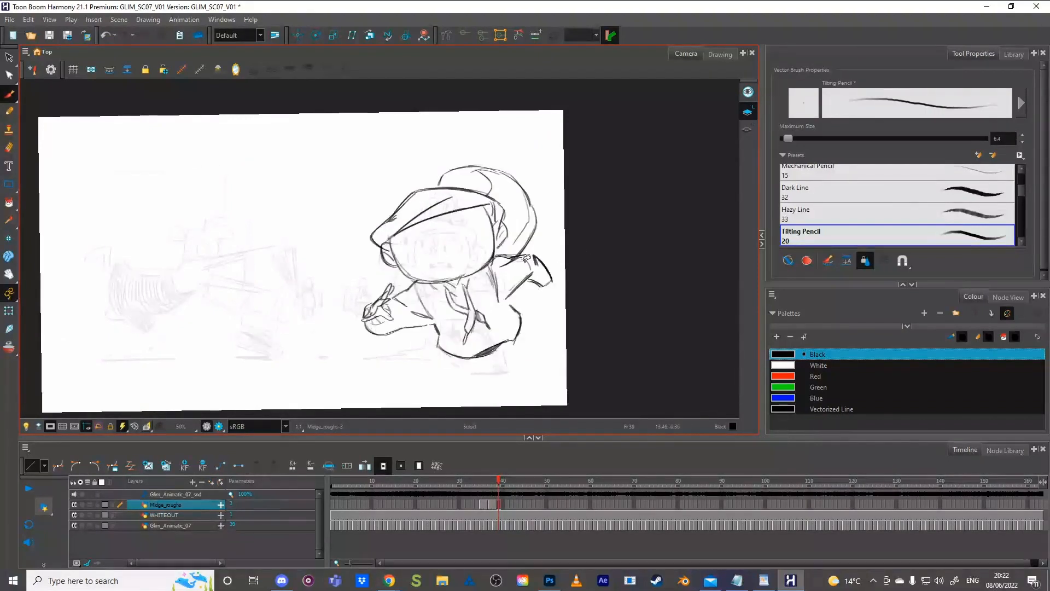
Step: Remove the rough upper line of the trailing sleeve and redraw it from the shoulder to the cuff
drag(533, 263, 536, 260)
key(Escape)
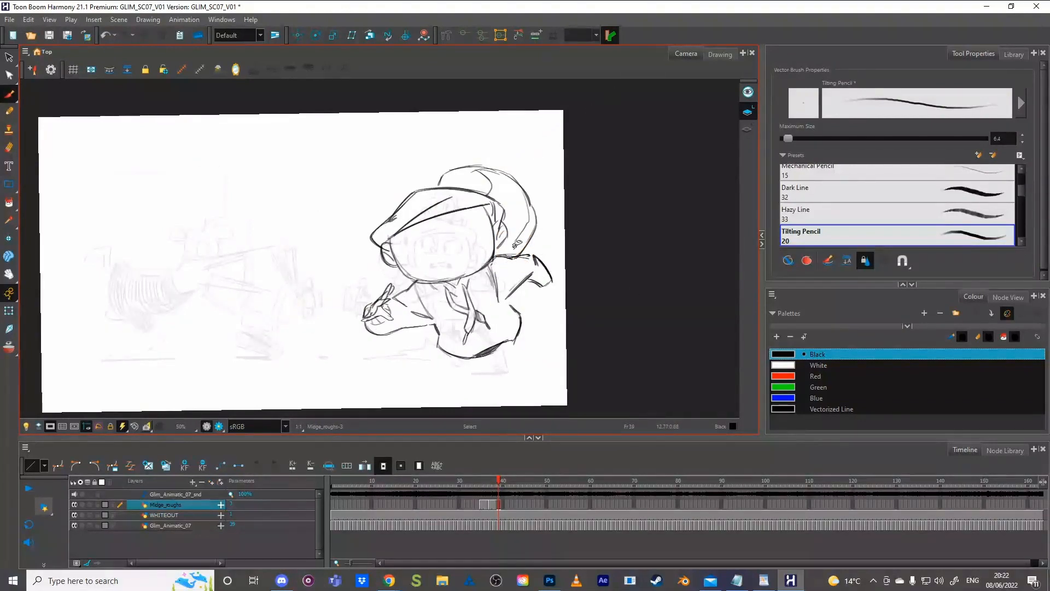
key(ctrl+z)
key(Delete)
drag(494, 261, 528, 255)
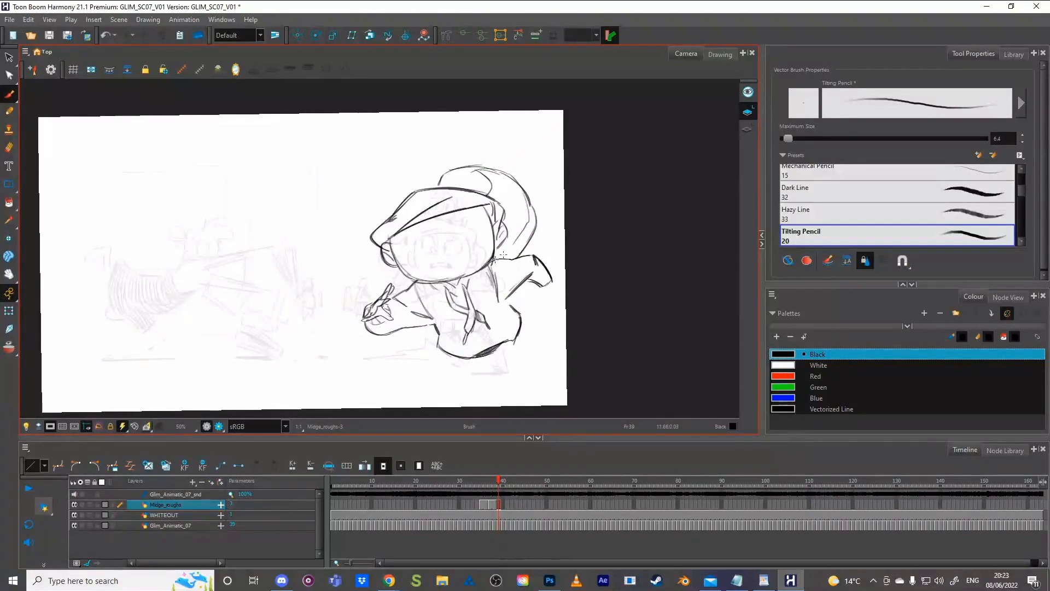
Step: Replace the trailing sleeve's lower line and delete the extra torso stroke below the shoulder
key(s)
drag(536, 260, 507, 293)
key(Delete)
key(alt+b)
key(alt+s)
mouse_move(508, 286)
mouse_down()
mouse_move(491, 277)
mouse_move(514, 297)
mouse_up()
click(525, 290)
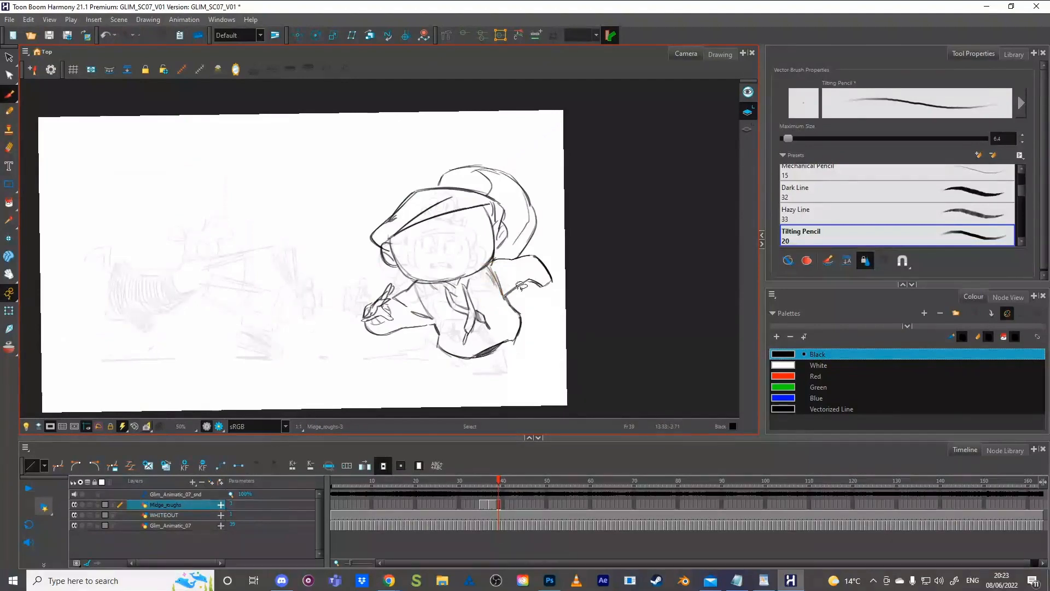
click(495, 277)
key(Delete)
Step: Clear the surplus strokes at the end of the trailing sleeve and compare the arm with the previous drawing
key(alt+b)
drag(549, 309, 540, 296)
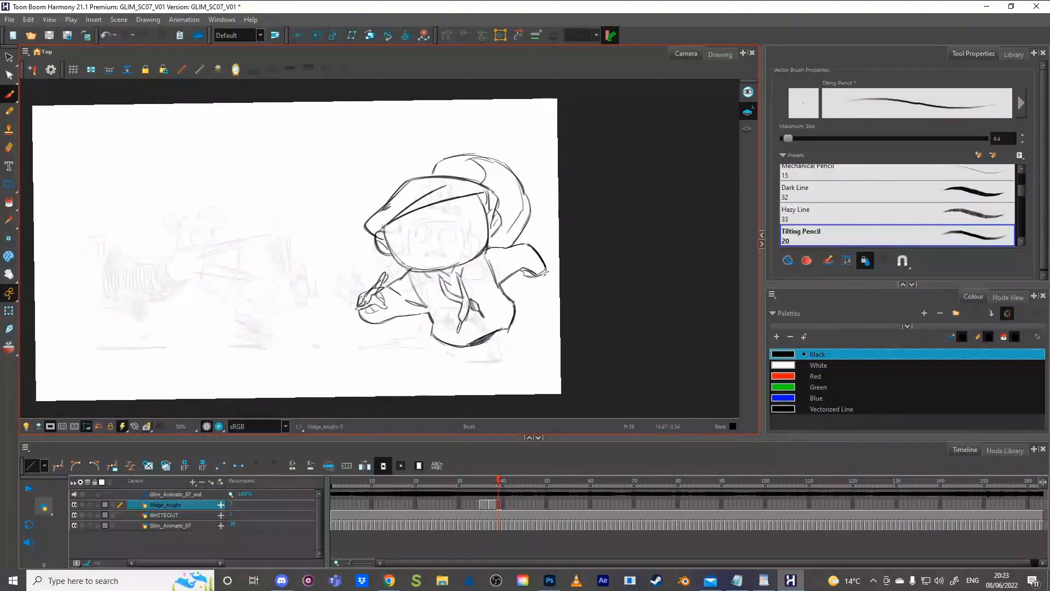
click(532, 263)
key(Delete)
click(542, 269)
key(Delete)
key(comma)
key(period)
key(comma)
key(period)
Step: Reshape the trailing sleeve's cuff and draw the small hand at its end
mouse_move(541, 266)
mouse_down()
mouse_move(532, 244)
mouse_move(558, 239)
mouse_move(542, 235)
mouse_move(538, 254)
mouse_up()
click(542, 234)
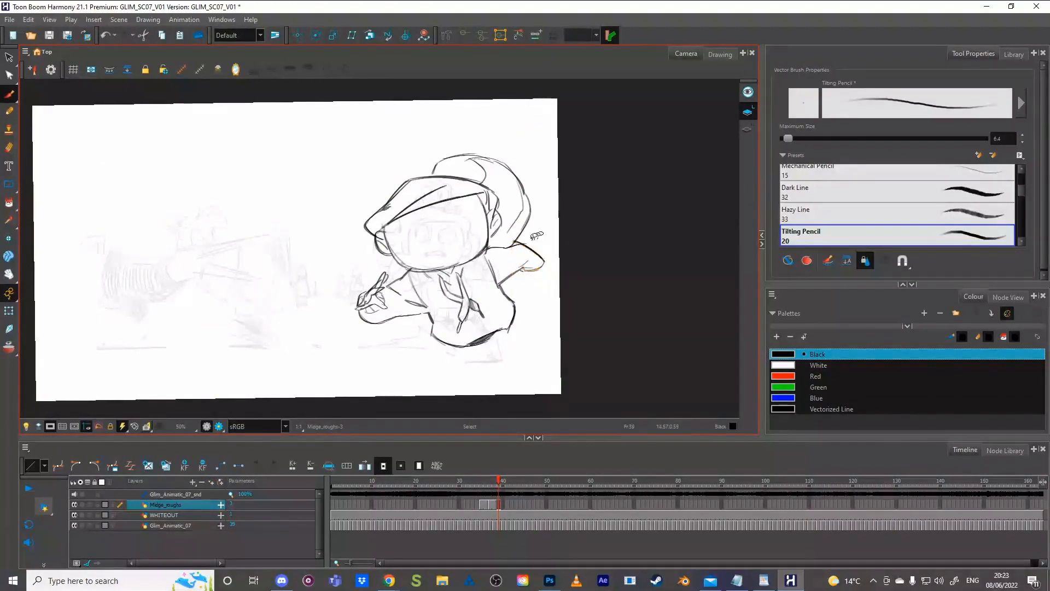
key(alt+b)
key(alt+s)
click(537, 253)
key(Delete)
key(alt+b)
drag(536, 255, 537, 274)
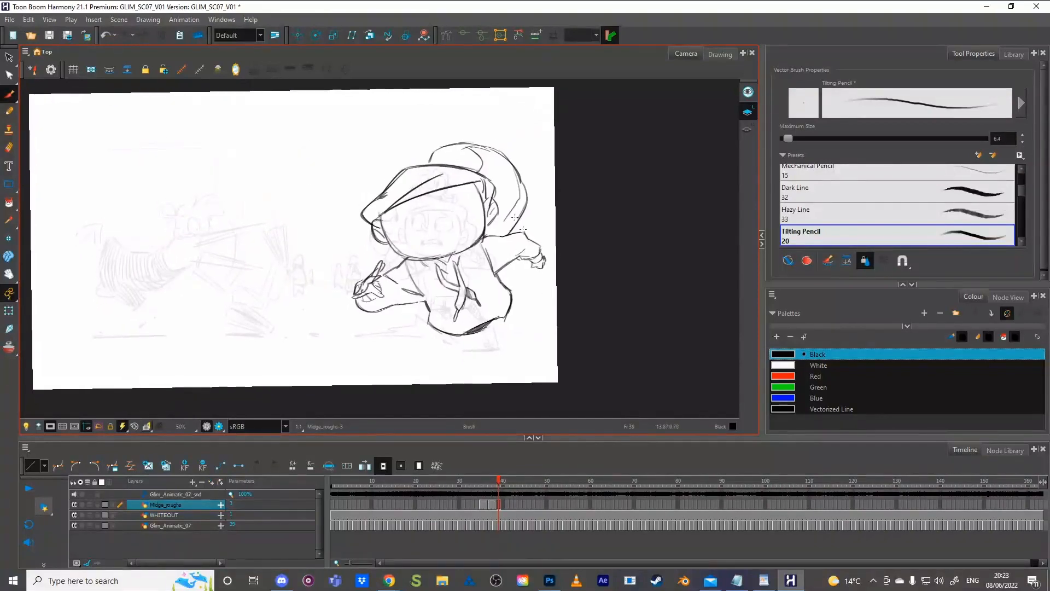
Step: Delete the extra hair stroke above the cap and add a contour line along the cap's brim
drag(462, 148, 503, 152)
key(Delete)
mouse_move(379, 212)
mouse_down()
mouse_move(422, 168)
mouse_move(443, 174)
mouse_up()
key(ctrl+z)
drag(377, 216, 437, 178)
mouse_move(550, 270)
mouse_down()
mouse_move(549, 231)
mouse_move(541, 238)
mouse_up()
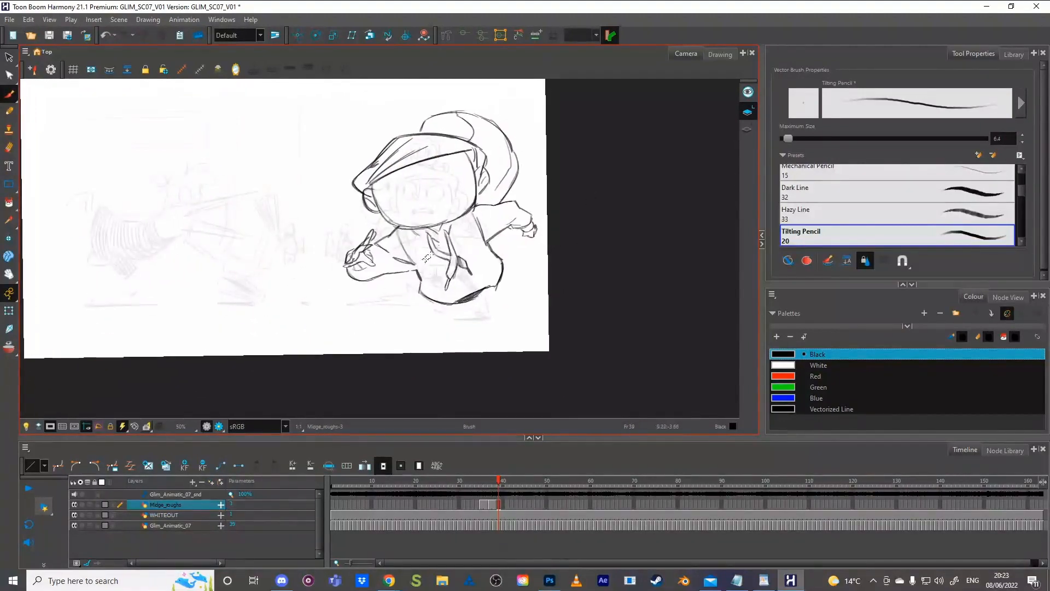
Step: Delete the jacket's rounded bottom hem and the heavy shading strokes along it
mouse_move(419, 282)
mouse_down()
mouse_move(454, 310)
mouse_move(477, 283)
mouse_move(454, 305)
mouse_move(471, 307)
mouse_move(426, 294)
mouse_move(486, 293)
mouse_up()
key(s)
key(Delete)
key(alt+b)
key(alt+s)
mouse_move(458, 301)
mouse_down()
mouse_move(490, 307)
mouse_move(504, 277)
mouse_up()
key(Delete)
key(alt+b)
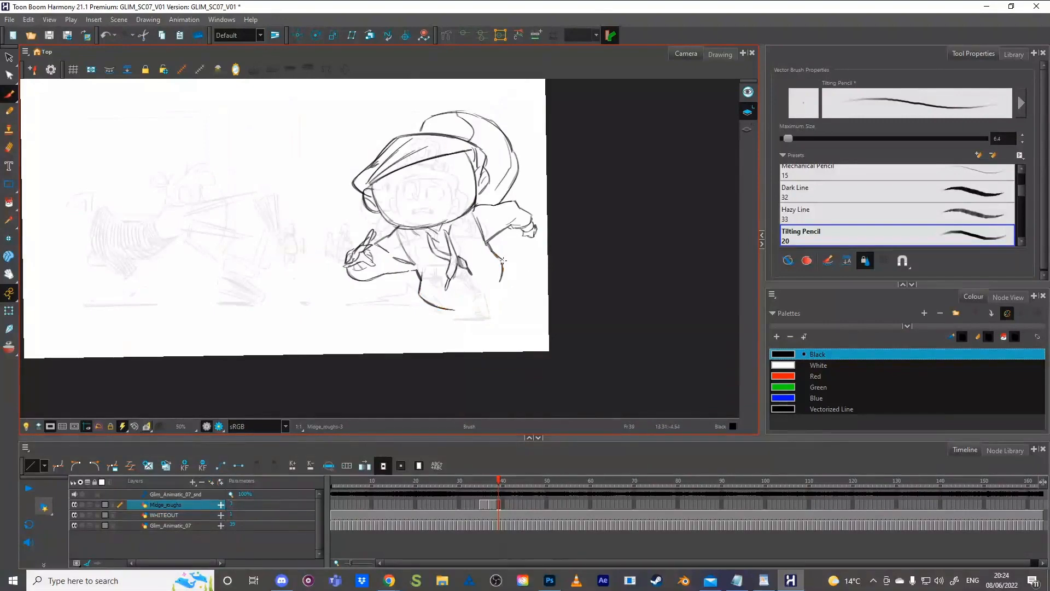
Step: Redraw the jacket's back edge and add an inner fold line at its lower front
drag(502, 260, 504, 281)
key(alt+s)
key(Delete)
key(alt+b)
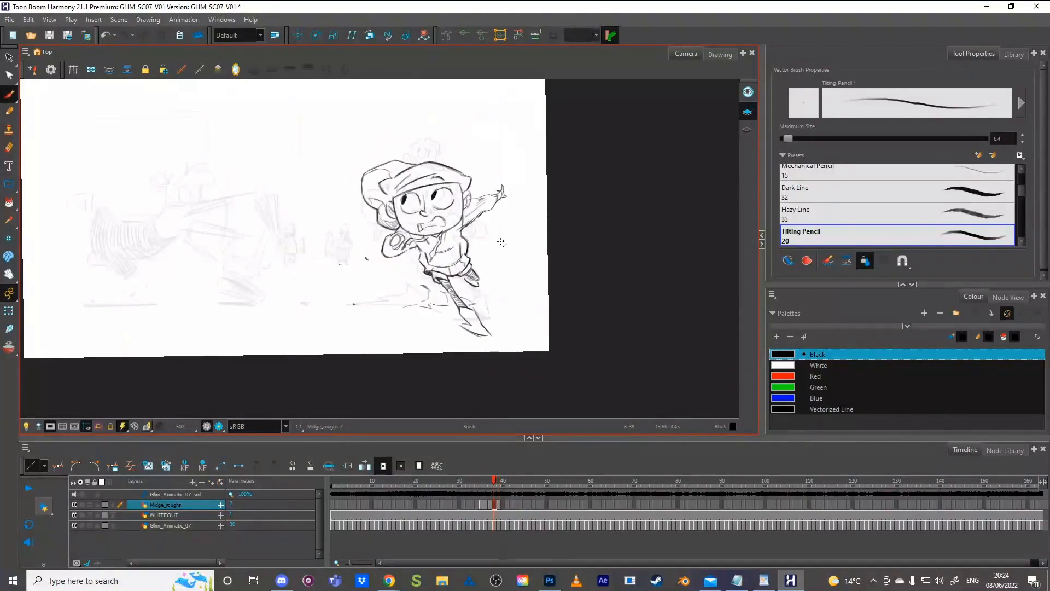
drag(433, 288, 447, 306)
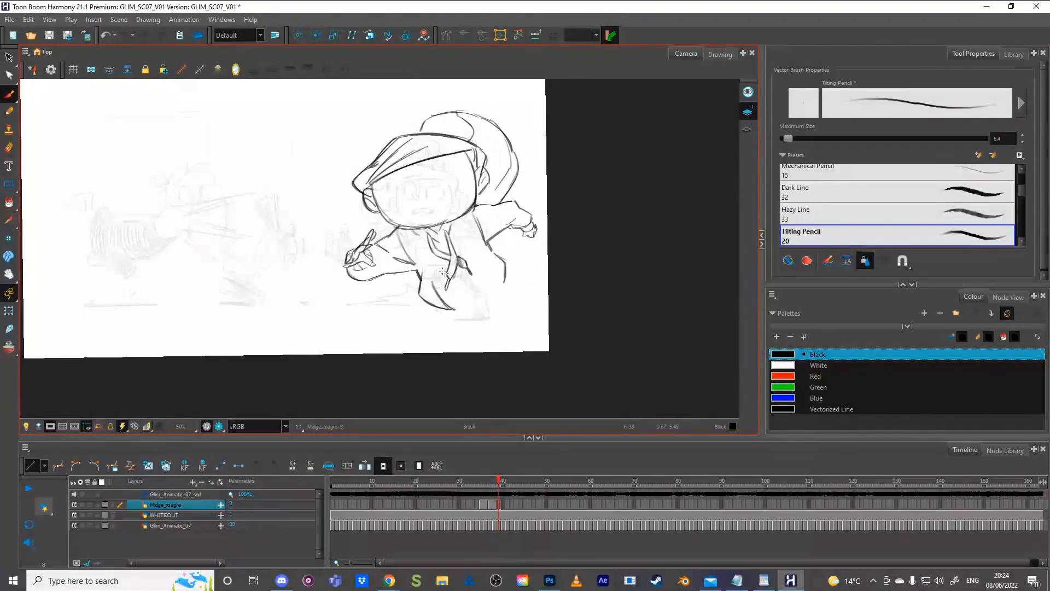
Step: Compare with the previous drawing, then select the jacket's lower front lines and shift them slightly down and back
key(comma)
key(period)
key(comma)
key(period)
key(alt+s)
click(438, 300)
mouse_move(436, 290)
mouse_down()
mouse_move(444, 295)
mouse_move(422, 277)
mouse_up()
key(alt+b)
key(alt+s)
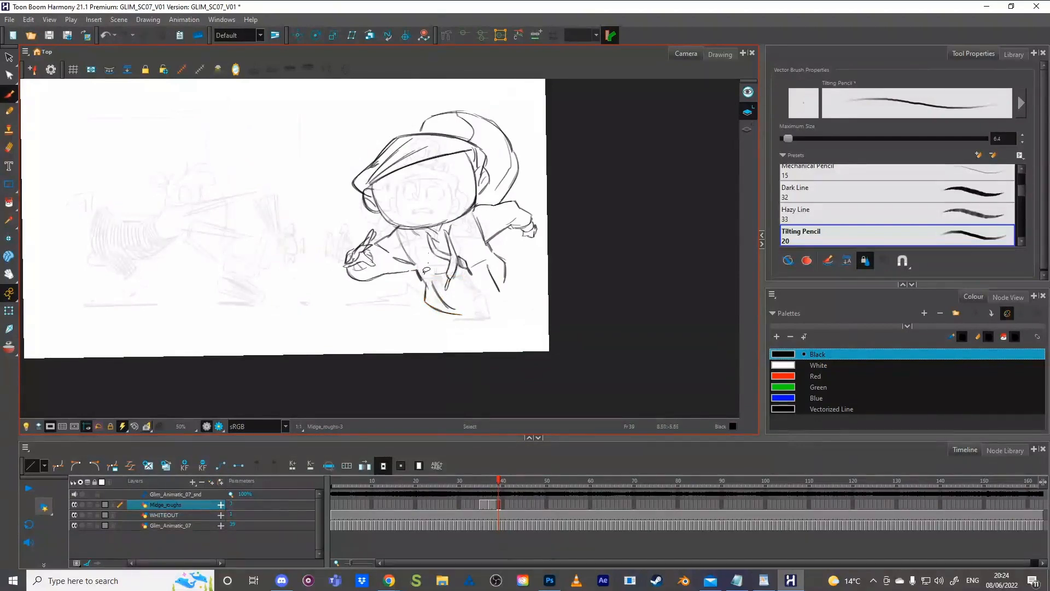
Step: Adjust the top of the jacket's front edge and extend the front sleeve's underside to meet it
key(alt+s)
click(420, 272)
key(alt+b)
drag(409, 268, 408, 271)
key(.)
Step: Clean up the lines where the chin, hair and back shoulder meet, deleting the unwanted stroke
ctrl+click(483, 230)
mouse_move(484, 228)
mouse_down()
mouse_move(487, 238)
mouse_move(499, 203)
mouse_up()
ctrl+click(510, 191)
ctrl+click(477, 207)
key(alt+b)
mouse_move(485, 187)
mouse_down()
mouse_move(470, 158)
mouse_move(488, 196)
mouse_move(463, 215)
mouse_up()
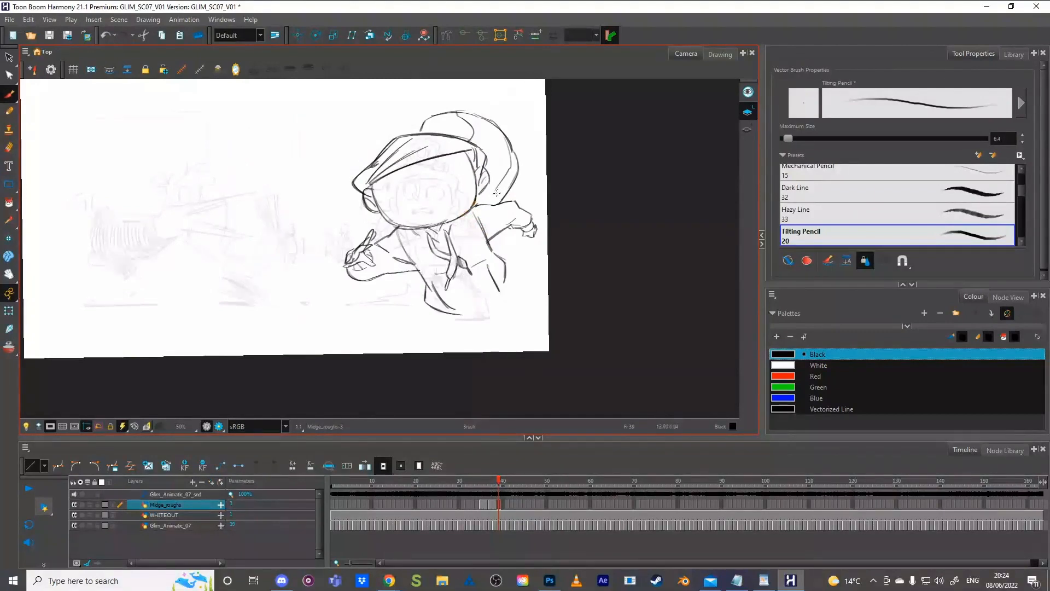
key(alt+s)
key(Delete)
Step: Rework the jacket's back edge and draw a new bottom hem across to the front
key(alt+b)
mouse_move(493, 251)
mouse_down()
mouse_move(507, 264)
mouse_move(505, 294)
mouse_move(504, 282)
mouse_up()
key(alt+s)
key(ctrl+z)
key(ctrl+z)
drag(449, 311, 497, 298)
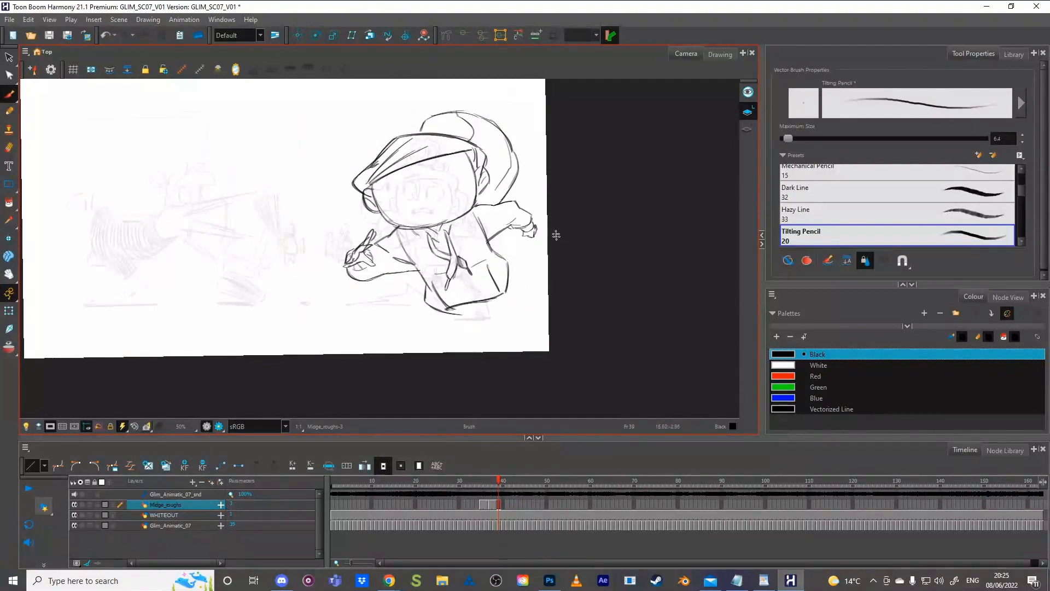
Step: Flip repeatedly between frame 39 and the previous drawing to examine the change of pose
key(comma)
key(period)
key(comma)
key(period)
key(comma)
key(period)
key(comma)
key(period)
key(comma)
key(period)
Step: Select the whole trailing arm and hand, then narrow it and move it closer to the body
key(ctrl)
mouse_move(503, 235)
mouse_down()
mouse_move(538, 205)
mouse_move(487, 200)
mouse_move(481, 240)
mouse_up()
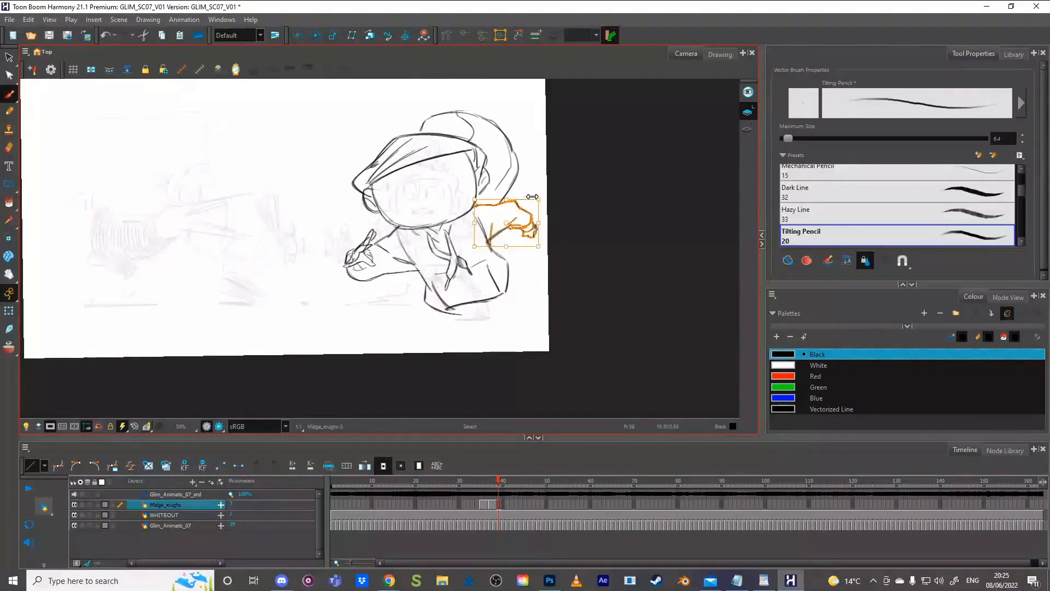
mouse_move(539, 204)
mouse_down()
mouse_move(530, 192)
mouse_move(535, 207)
mouse_move(494, 203)
mouse_move(487, 219)
mouse_move(535, 231)
mouse_move(515, 196)
mouse_move(495, 193)
mouse_move(512, 212)
mouse_up()
click(549, 189)
click(556, 179)
Step: Remove the overlapping strokes at the repositioned trailing arm and compare it with the previous drawing
key(e)
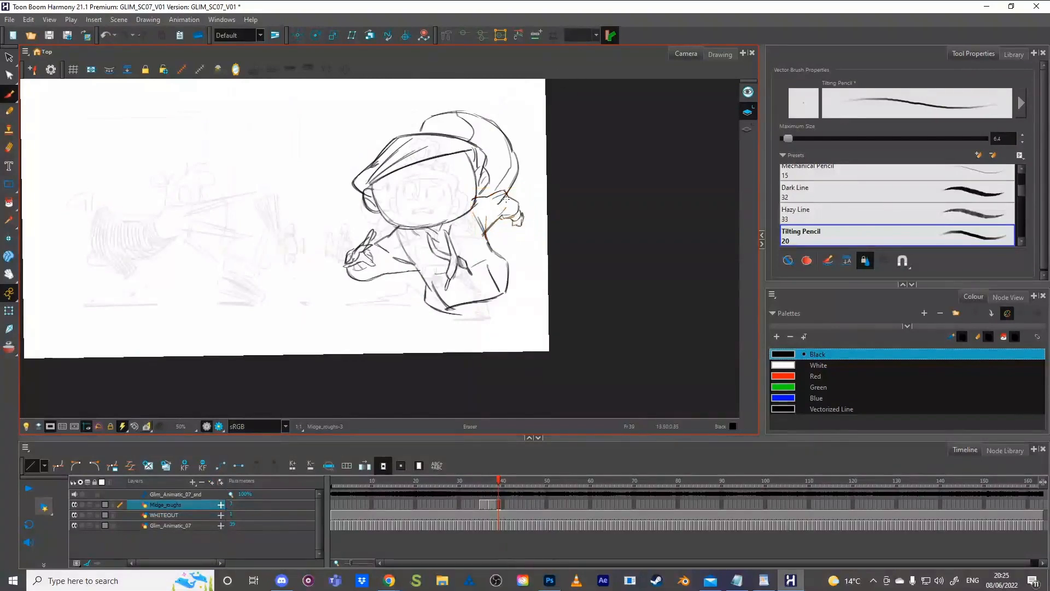
mouse_move(507, 197)
mouse_down()
mouse_move(495, 202)
mouse_move(506, 198)
mouse_up()
key(Delete)
key(e)
key(alt+b)
key(comma)
key(period)
Step: Redraw the jacket's back edge below the trailing arm and delete the superseded line
drag(507, 261, 507, 283)
ctrl+click(499, 254)
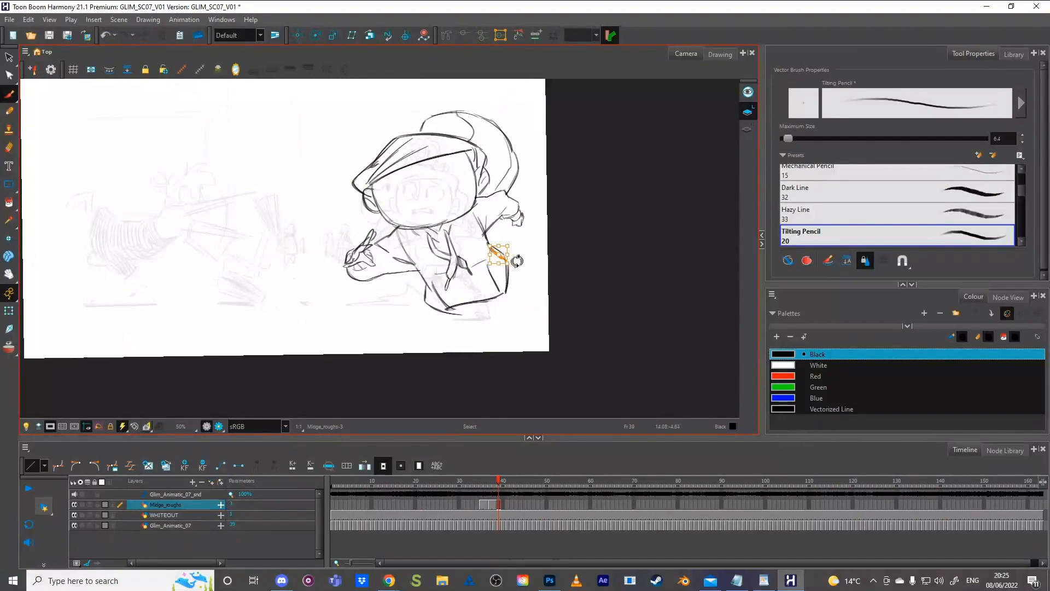
ctrl+shift+click(509, 273)
key(Delete)
ctrl+click(499, 254)
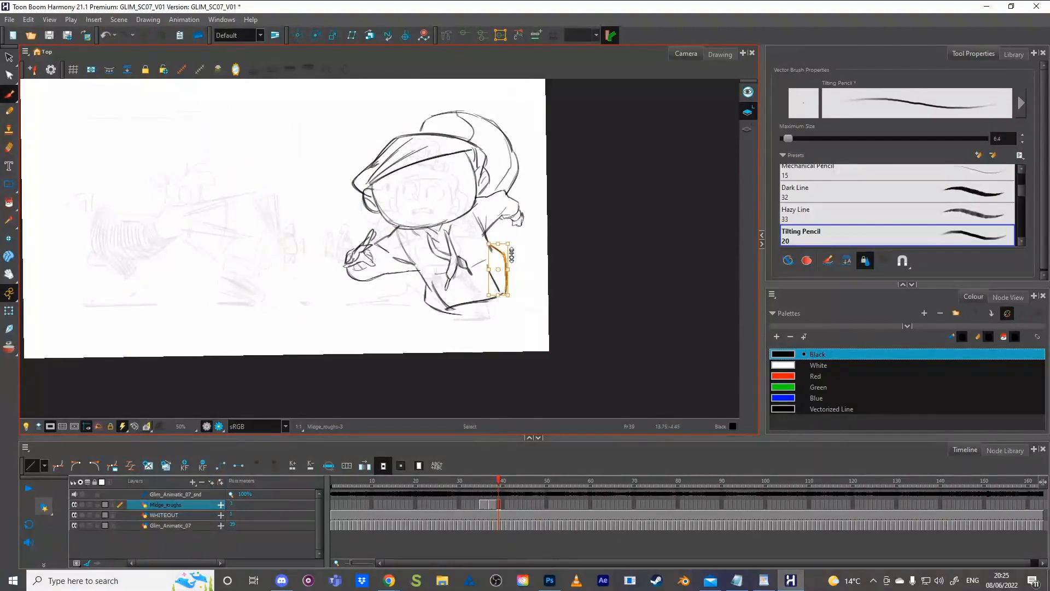
ctrl+click(534, 232)
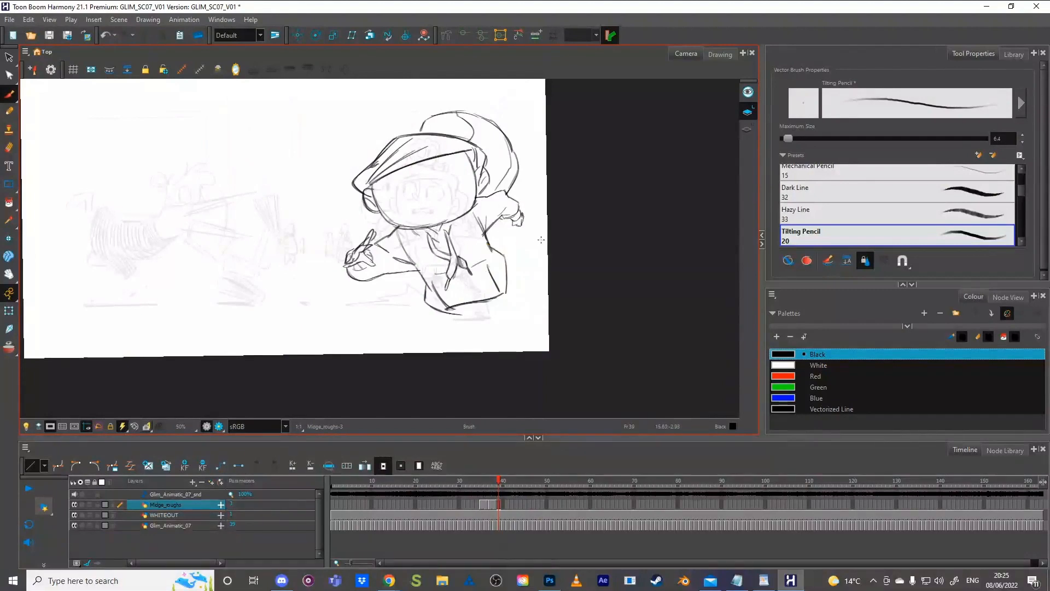
Step: Reshape the jacket's lower front edge and delete the leftover strokes beneath the hem
key(comma)
key(period)
key(alt+s)
click(423, 289)
drag(415, 273, 418, 274)
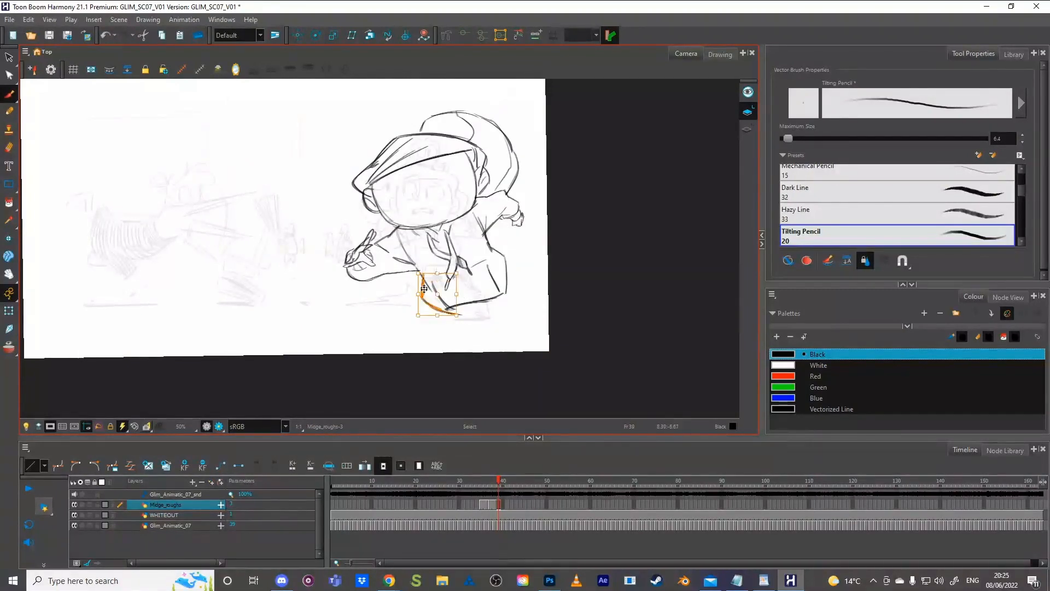
drag(419, 314, 421, 313)
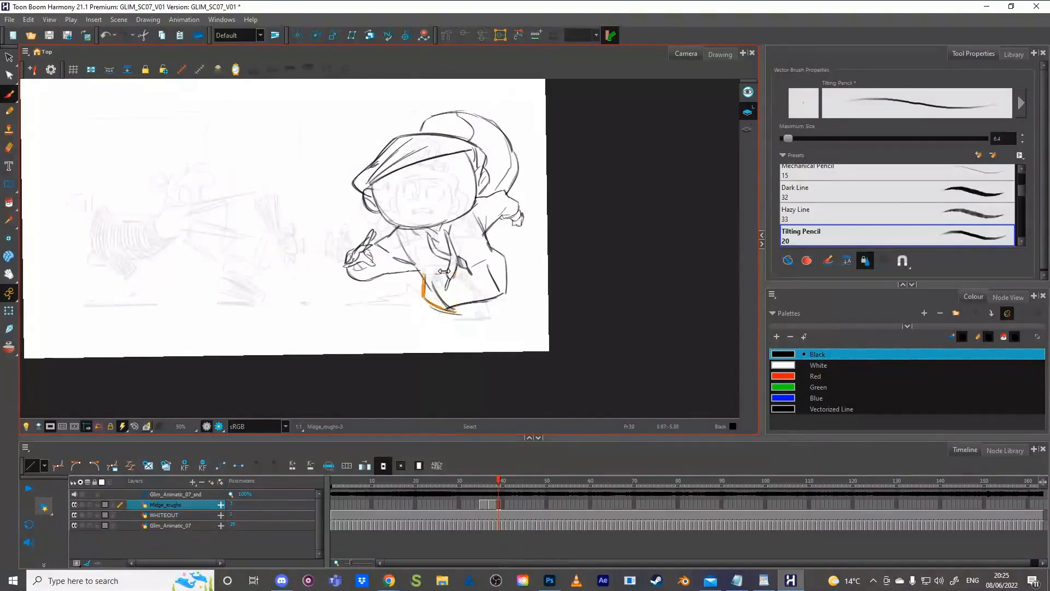
click(503, 271)
click(439, 308)
key(Delete)
Step: Compare the neighbouring drawings and sketch the outline of the hips below the jacket hem
key(alt+b)
key(period)
key(comma)
key(comma)
key(period)
mouse_move(446, 325)
mouse_down()
mouse_move(495, 322)
mouse_move(522, 296)
mouse_up()
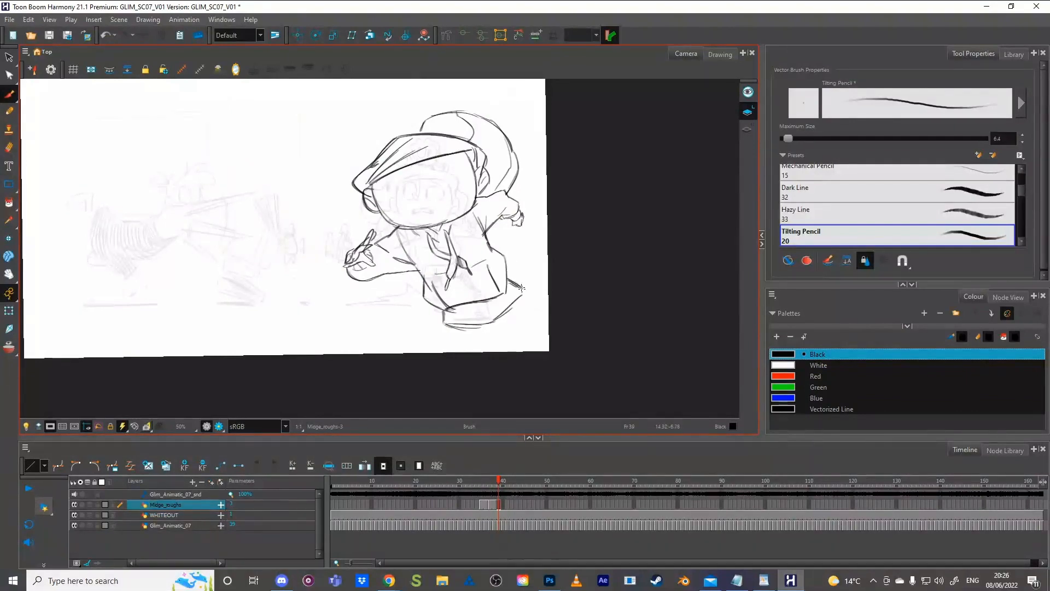
Step: Compare with the neighbouring drawings, delete the lower outline of the hips and try redrawing it beneath the hem
key(comma)
key(comma)
key(period)
key(period)
key(period)
key(comma)
mouse_move(440, 316)
mouse_down()
mouse_move(504, 314)
mouse_move(486, 320)
mouse_move(508, 300)
mouse_up()
mouse_move(449, 314)
mouse_down()
mouse_move(455, 329)
mouse_move(523, 291)
mouse_up()
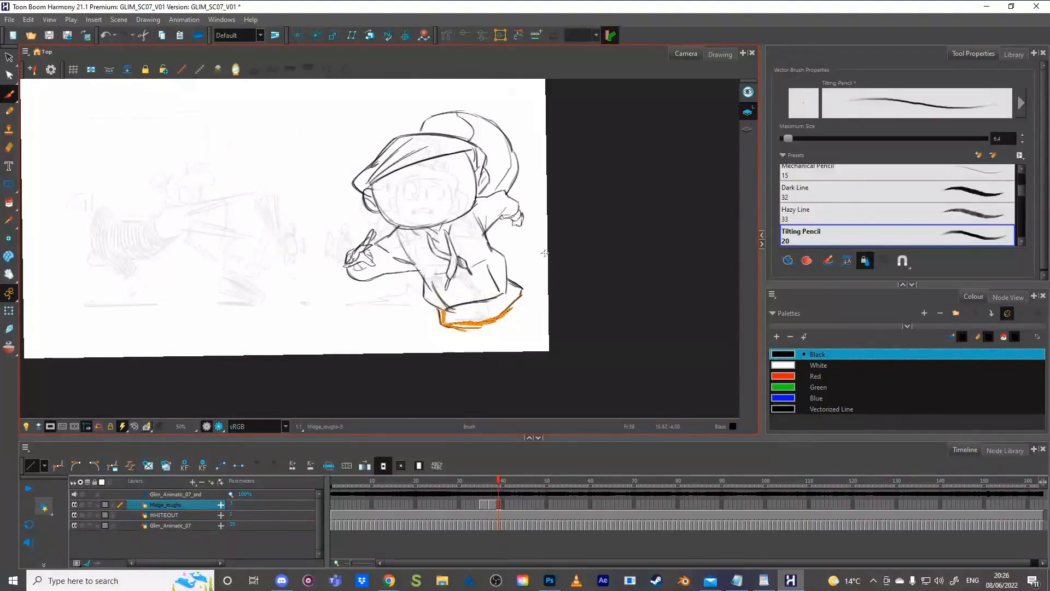
key(Delete)
mouse_move(439, 307)
mouse_down()
mouse_move(442, 324)
mouse_move(476, 326)
mouse_move(486, 323)
mouse_move(443, 323)
mouse_move(485, 323)
mouse_move(508, 305)
mouse_up()
key(ctrl+z)
key(ctrl+z)
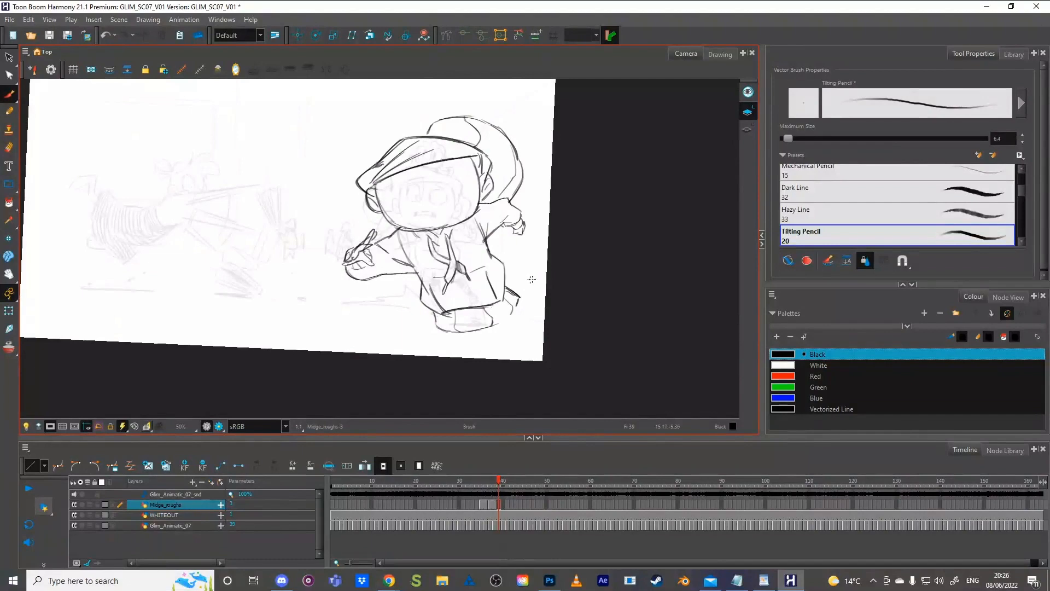
Step: Replace the jacket's straight bottom hem with a rounder curve, checking it against the neighbouring drawings
key(f)
key(g)
key(f)
key(g)
mouse_move(445, 313)
mouse_down()
mouse_move(498, 305)
mouse_move(474, 305)
mouse_up()
key(Delete)
Step: Select the lower jacket and hips together and squash them vertically to shorten the body
key(comma)
key(period)
mouse_move(498, 254)
mouse_down()
mouse_move(506, 286)
mouse_move(484, 262)
mouse_move(465, 301)
mouse_move(444, 296)
mouse_up()
mouse_move(530, 245)
mouse_down()
mouse_move(481, 292)
mouse_move(416, 298)
mouse_move(518, 268)
mouse_up()
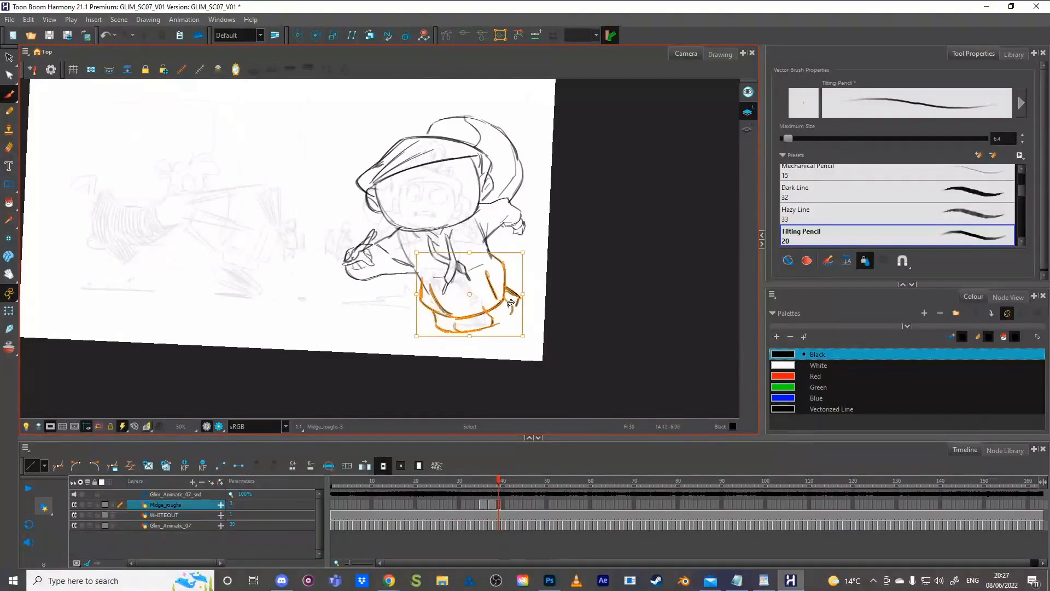
drag(469, 336, 474, 326)
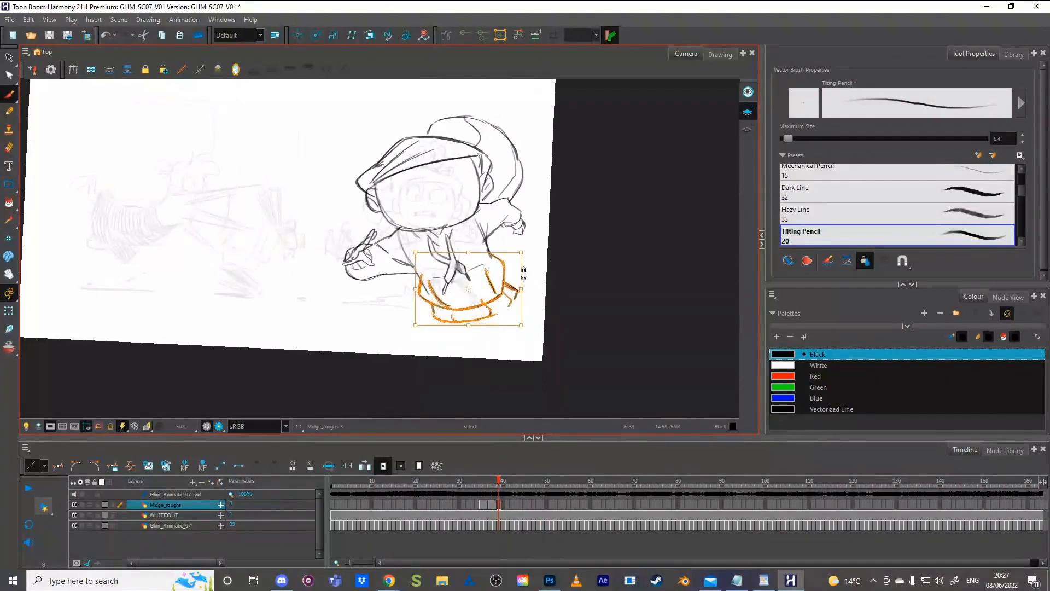
Step: Delete the squashed hip lines and stray strokes beside the jacket, and redraw the hips below the hem
click(592, 261)
mouse_move(592, 261)
mouse_down()
mouse_move(542, 323)
mouse_move(521, 272)
mouse_move(459, 320)
mouse_move(530, 285)
mouse_up()
key(Delete)
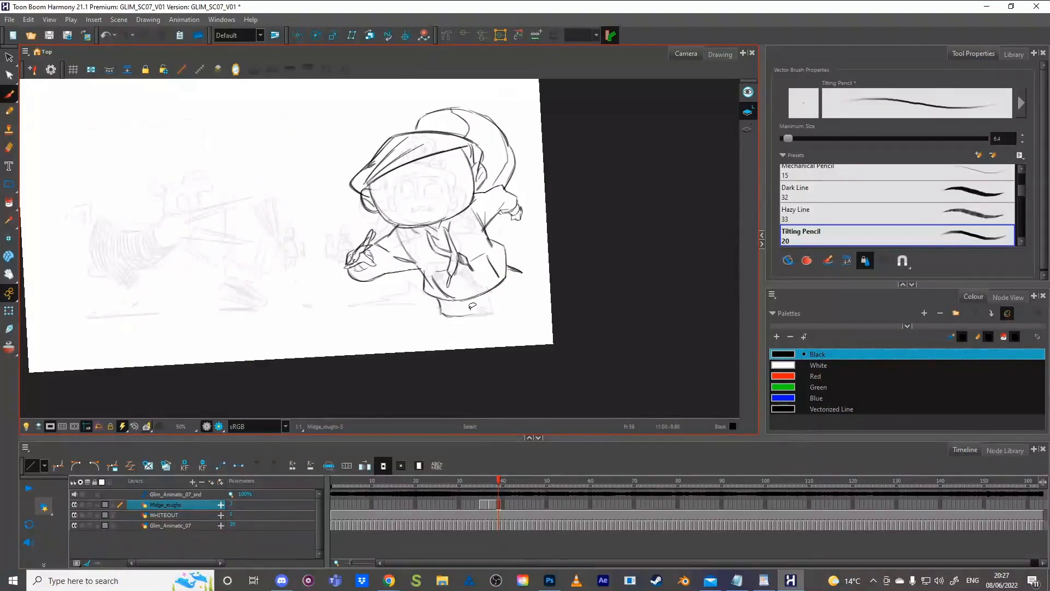
mouse_move(463, 316)
mouse_down()
mouse_move(491, 313)
mouse_move(519, 281)
mouse_up()
ctrl+click(520, 271)
ctrl+click(519, 269)
key(Delete)
mouse_move(533, 279)
mouse_down()
mouse_move(538, 302)
mouse_move(570, 308)
mouse_up()
Step: Open a Node View and dock it alongside the Camera and Drawing views
click(719, 54)
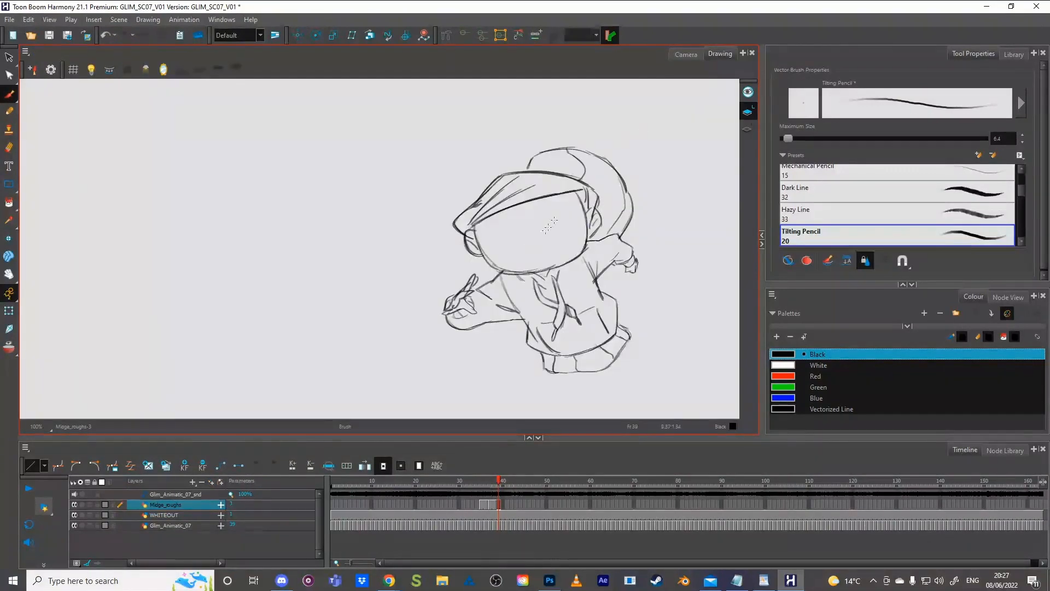
click(685, 54)
click(223, 19)
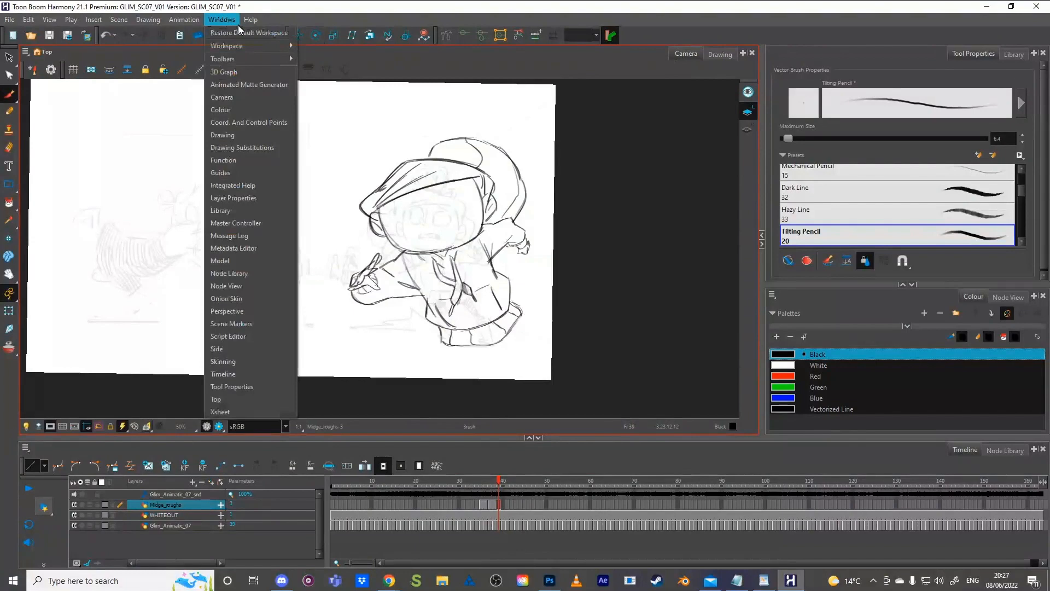
click(254, 285)
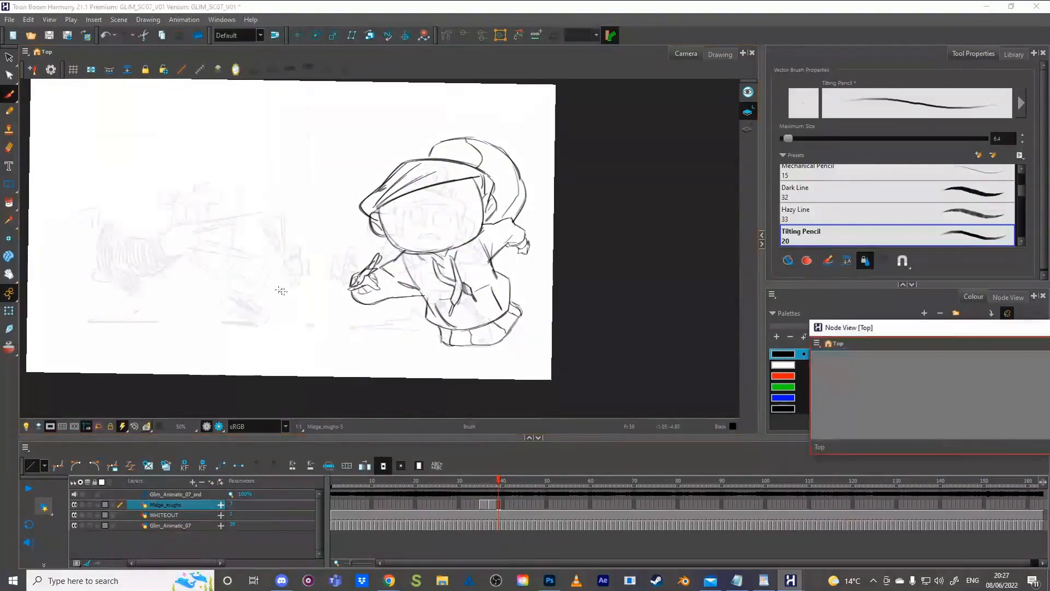
drag(858, 199, 123, 181)
drag(698, 202, 677, 55)
Step: Select all the nodes and automatically order the network
drag(438, 167, 321, 328)
click(111, 71)
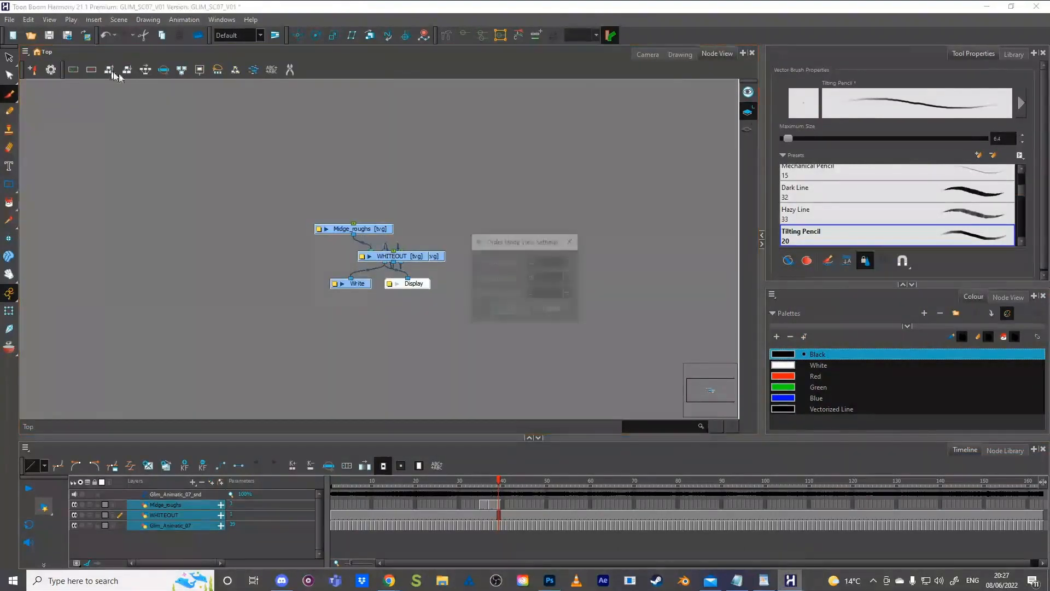
click(507, 309)
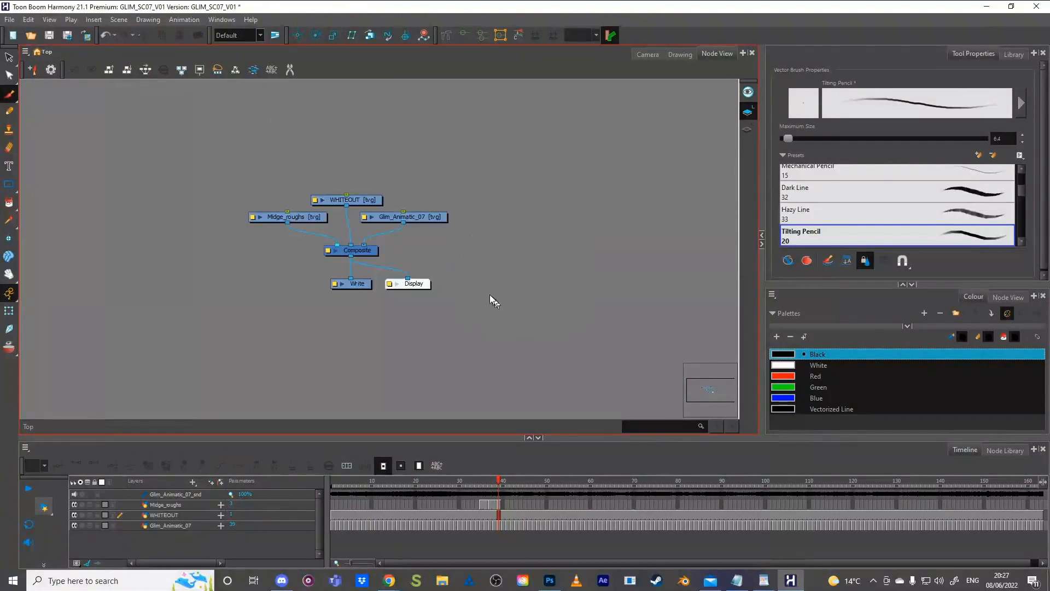
Step: Spread the Write, Display, Composite, Glim_Animatic_07, WHITEOUT and Midge_roughs nodes apart so their connections are easy to follow
drag(493, 300, 500, 342)
drag(435, 299, 377, 354)
drag(494, 339, 494, 351)
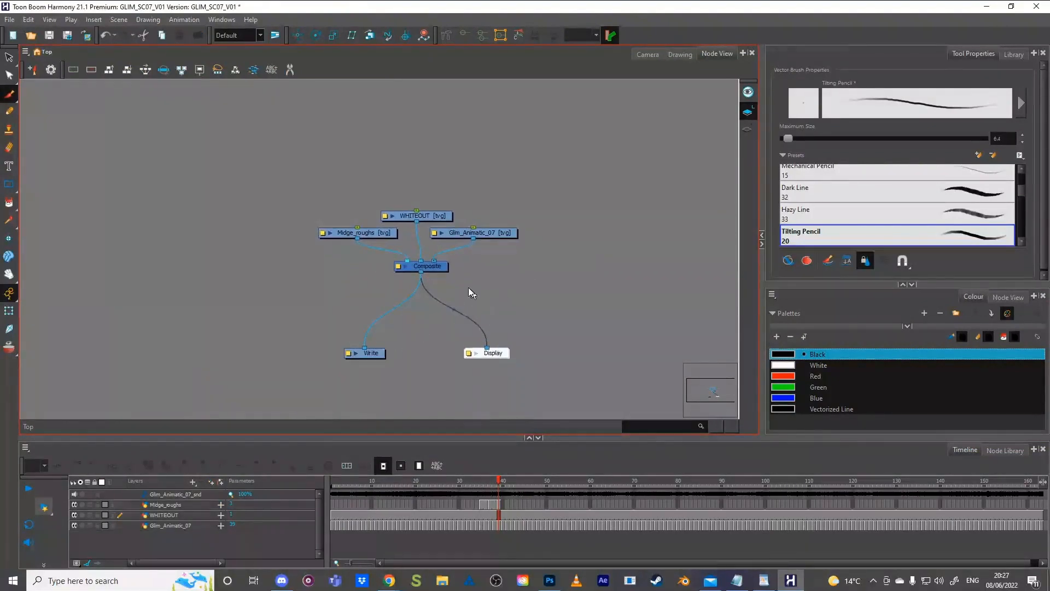
drag(443, 265, 446, 300)
drag(503, 234, 552, 234)
drag(439, 217, 447, 173)
drag(361, 232, 306, 221)
drag(495, 233, 501, 233)
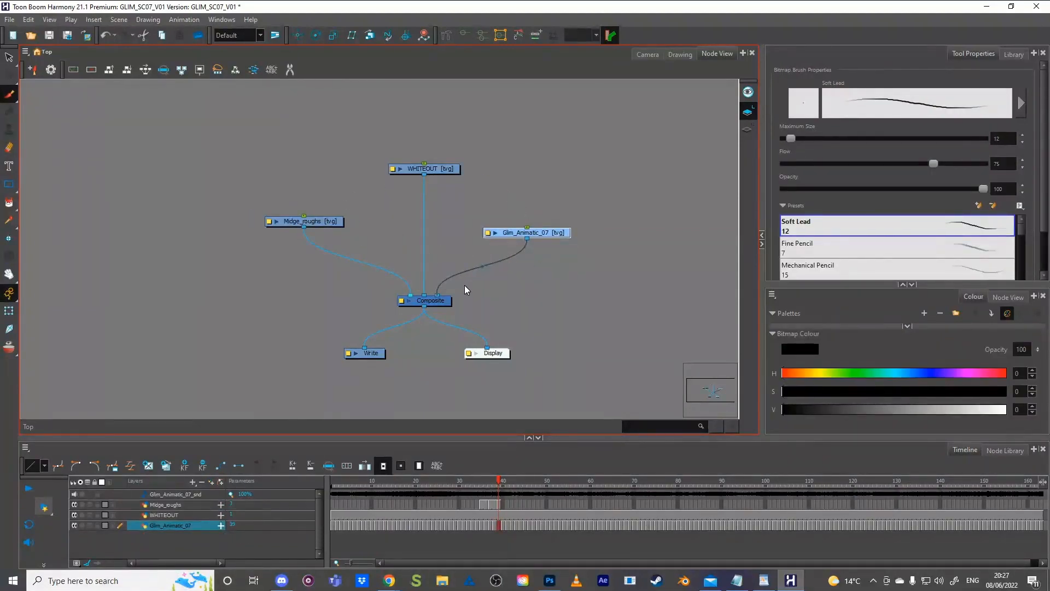
Step: Try swapping the Midge_roughs and WHITEOUT connections on the Composite node and restore their original order
click(494, 233)
click(493, 235)
scroll(432, 301, up, 1)
scroll(447, 300, up, 1)
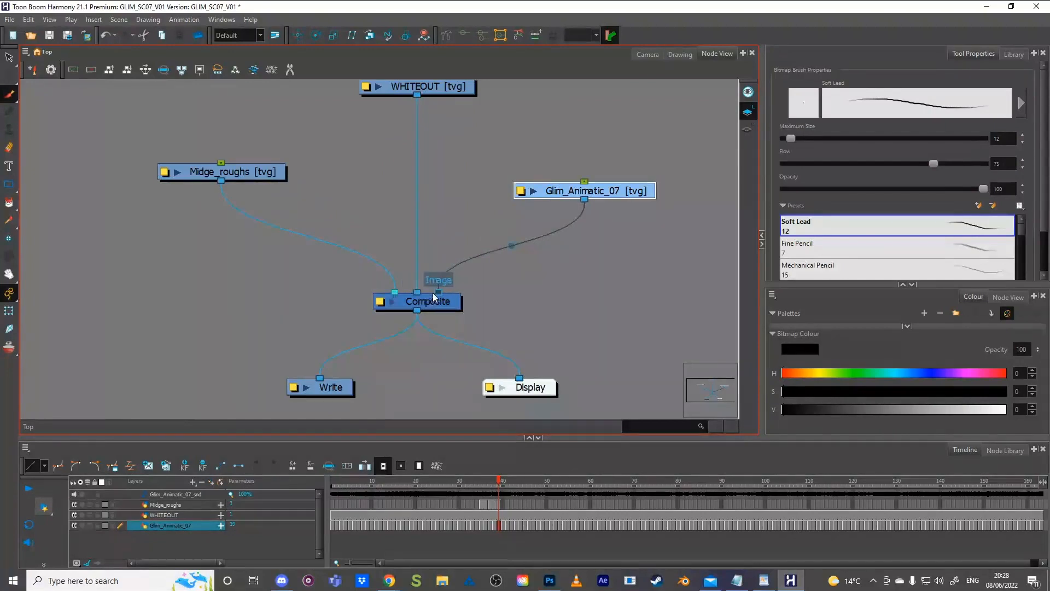
drag(416, 297, 396, 296)
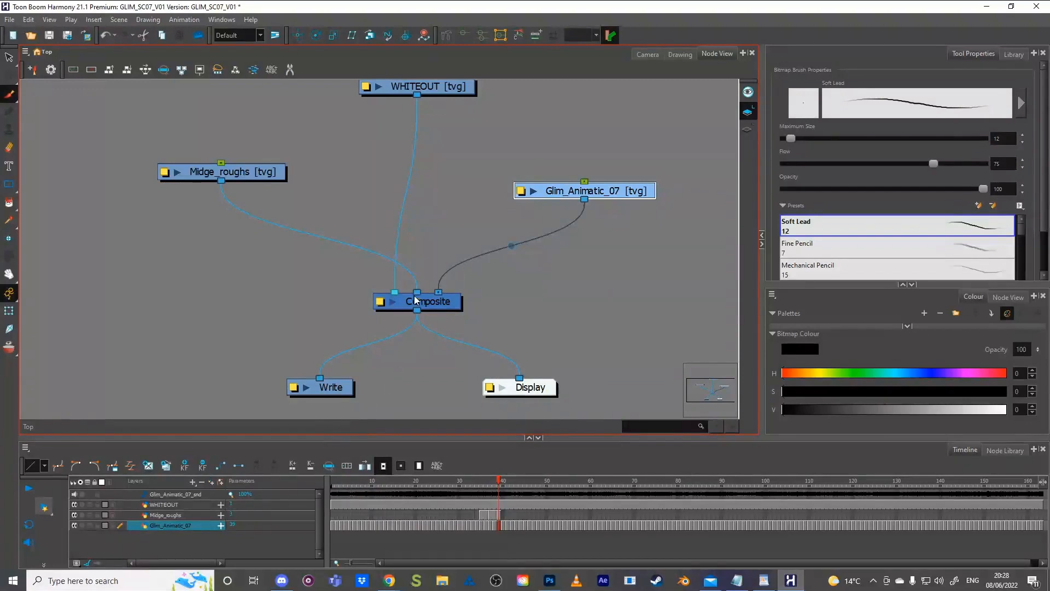
scroll(406, 244, down, 2)
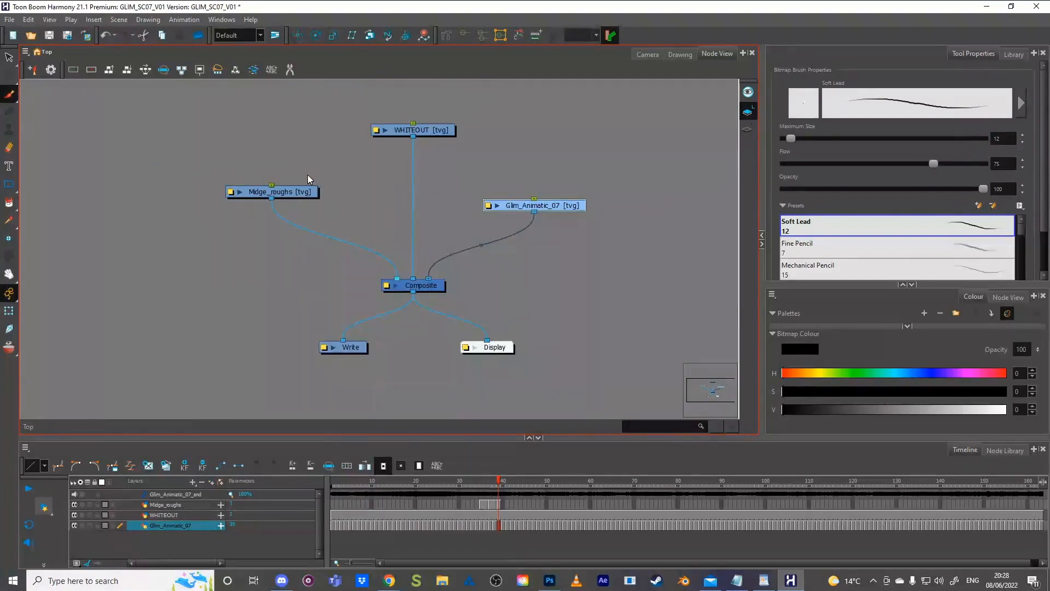
drag(371, 223, 398, 245)
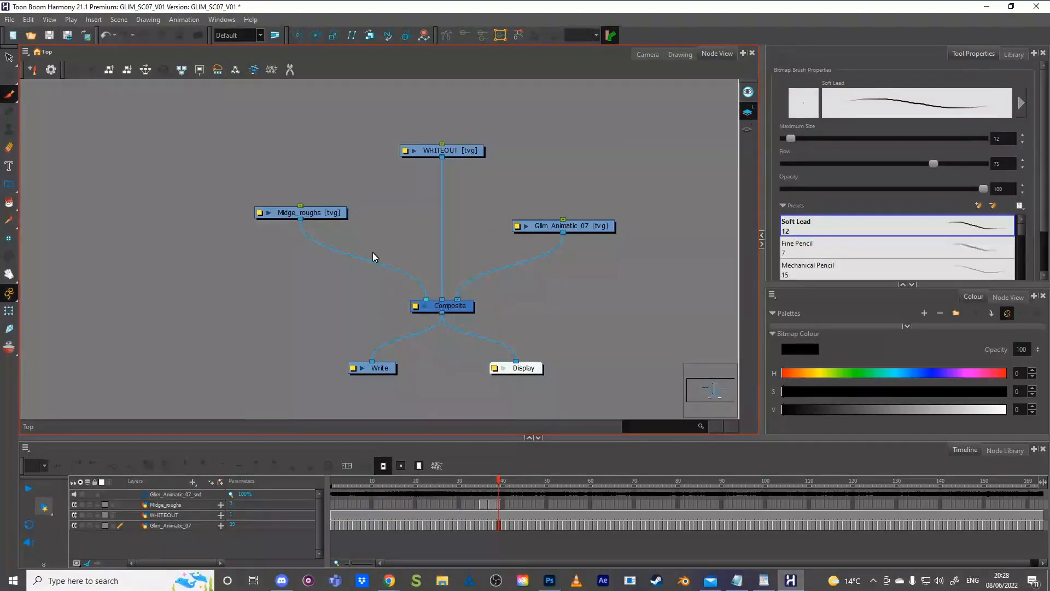
Step: Return to the Camera view, select the frame 39 drawing on Midge_roughs and compare its hips with the neighbouring drawing
click(647, 54)
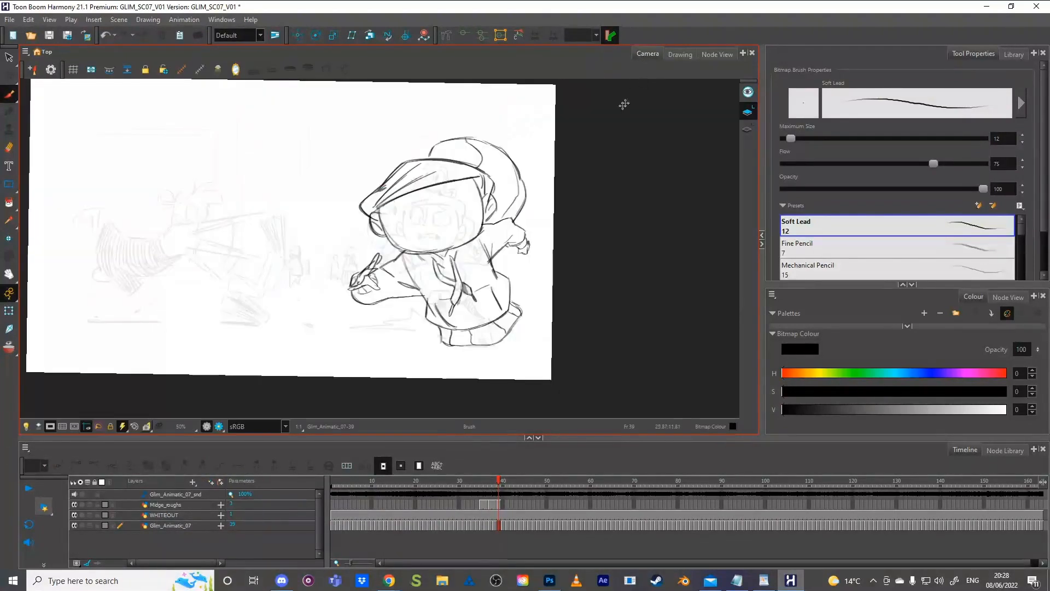
drag(515, 308, 543, 333)
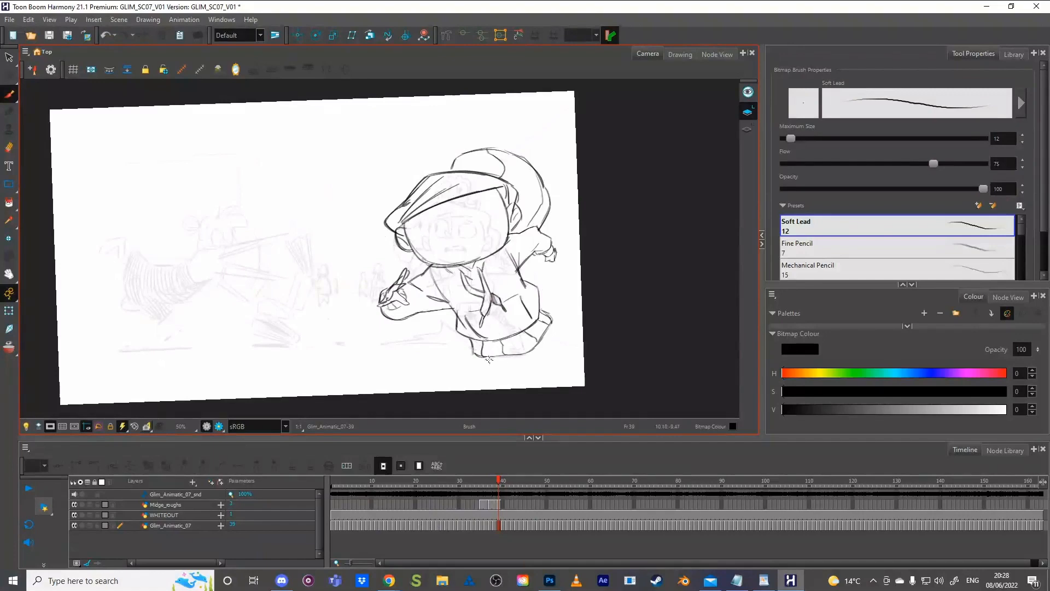
click(498, 505)
mouse_move(488, 358)
mouse_down()
mouse_move(522, 353)
mouse_move(503, 363)
mouse_move(515, 380)
mouse_move(500, 366)
mouse_move(517, 382)
mouse_up()
key(comma)
key(period)
key(comma)
key(period)
key(comma)
key(period)
Step: Sketch the first lines of both legs below the hips, checking them against the neighbouring drawings
drag(551, 330, 585, 287)
key(comma)
key(comma)
key(period)
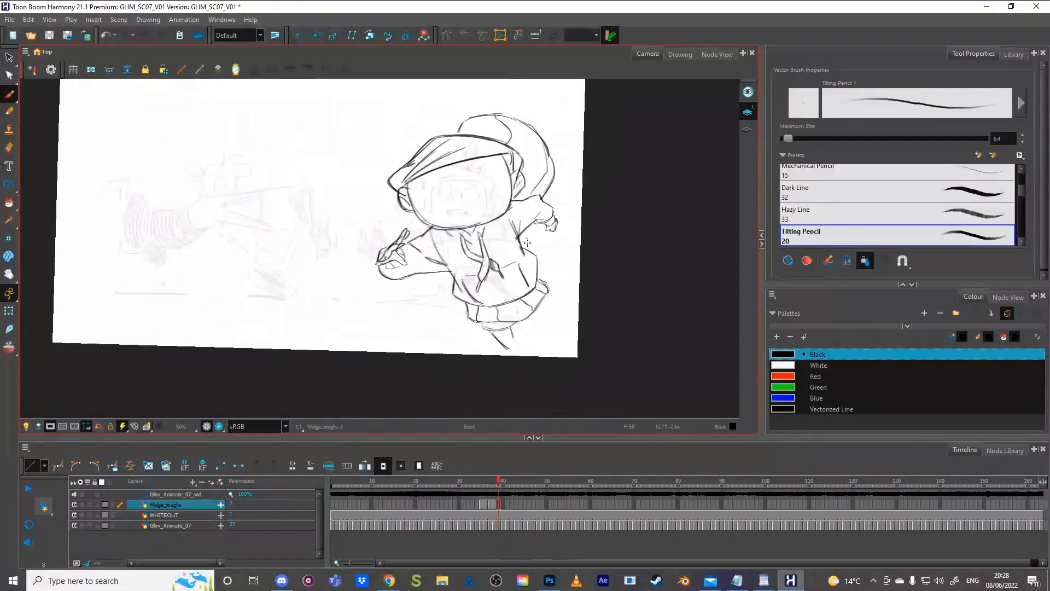
key(comma)
key(period)
key(period)
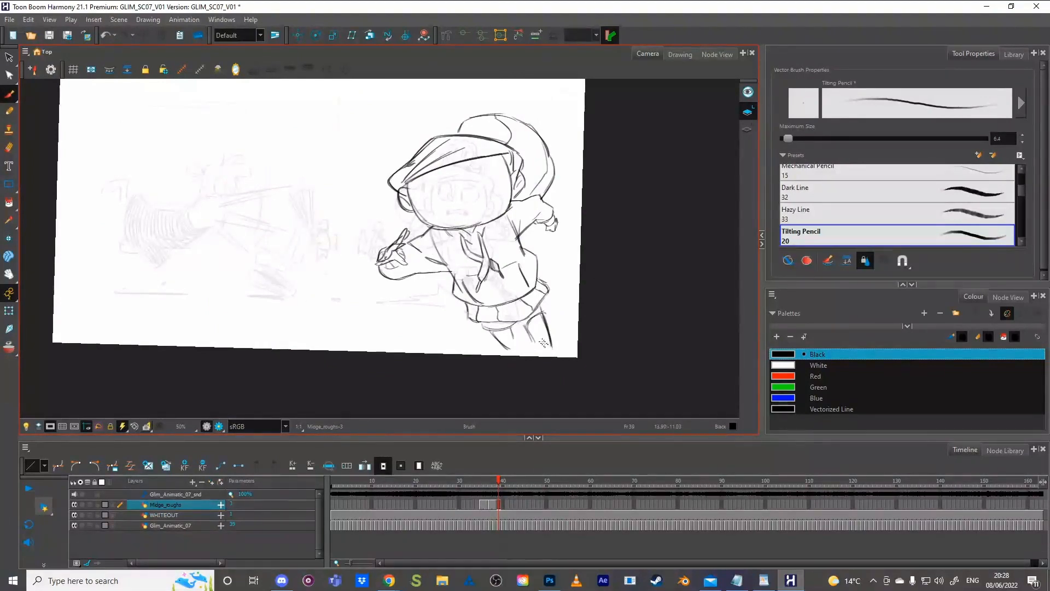
Step: Delete the rough lines of the straight leg and redraw it extending down to the edge of the page
click(550, 345)
drag(563, 349, 557, 359)
key(alt+b)
key(alt+s)
drag(553, 306, 523, 349)
key(Delete)
key(alt+b)
mouse_move(545, 324)
mouse_down()
mouse_move(539, 302)
mouse_move(533, 336)
mouse_move(519, 332)
mouse_move(527, 348)
mouse_move(540, 323)
mouse_move(549, 357)
mouse_up()
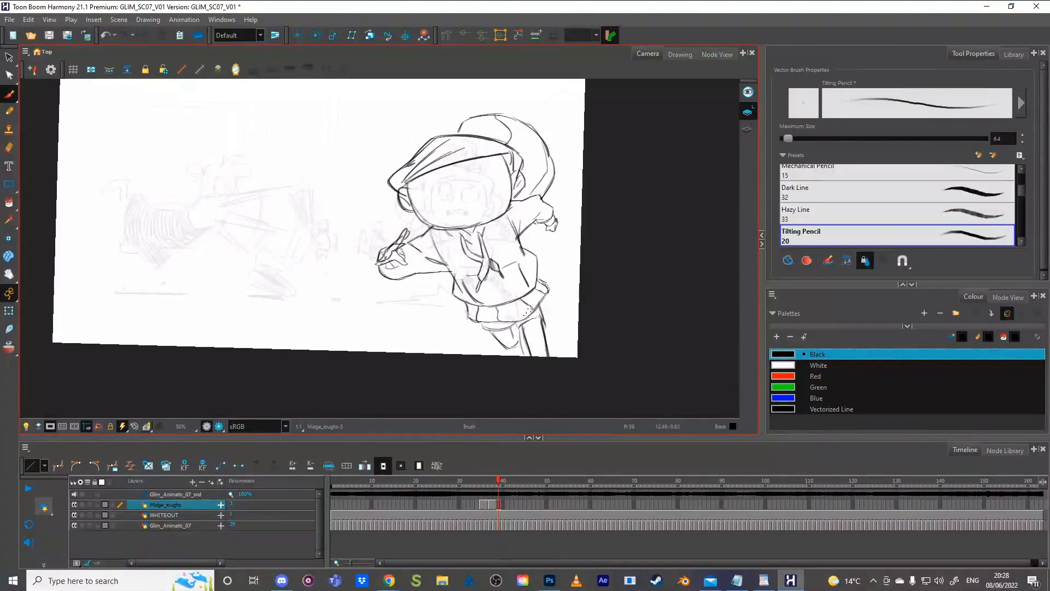
Step: Delete the leftover strokes between the legs and rework the shorts opening above the bent leg
key(s)
drag(527, 328, 517, 350)
key(Delete)
key(Delete)
key(alt+s)
mouse_move(484, 325)
mouse_down()
mouse_move(503, 349)
mouse_move(519, 331)
mouse_move(513, 325)
mouse_up()
drag(506, 334, 503, 331)
click(583, 286)
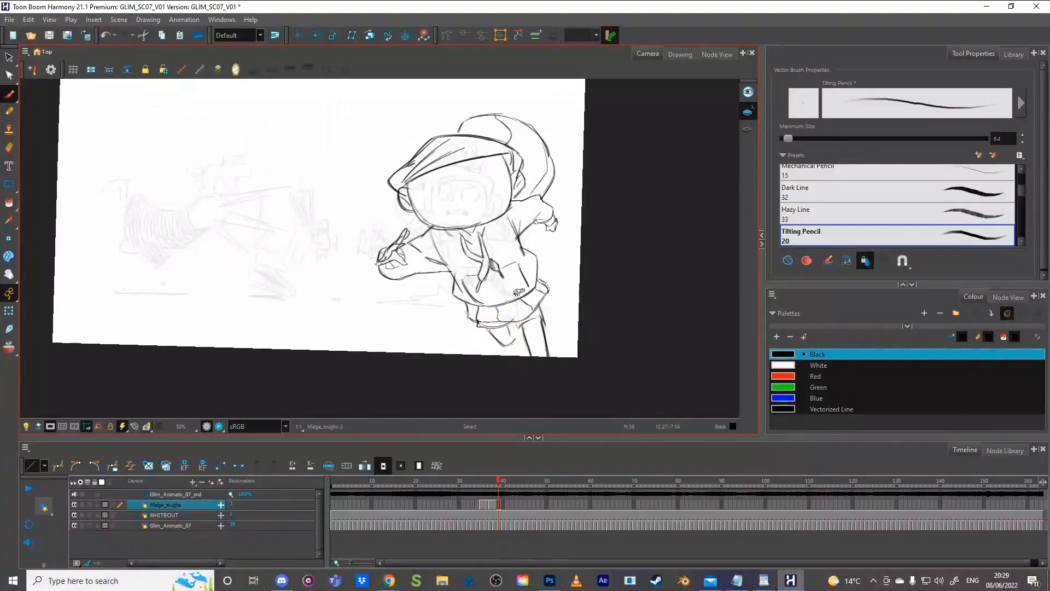
Step: Remove the unwanted shorts line and draw a curved edge across the top of the straight leg
key(ctrl+z)
key(Delete)
key(alt+b)
mouse_move(537, 305)
mouse_down()
mouse_move(475, 320)
mouse_move(513, 319)
mouse_up()
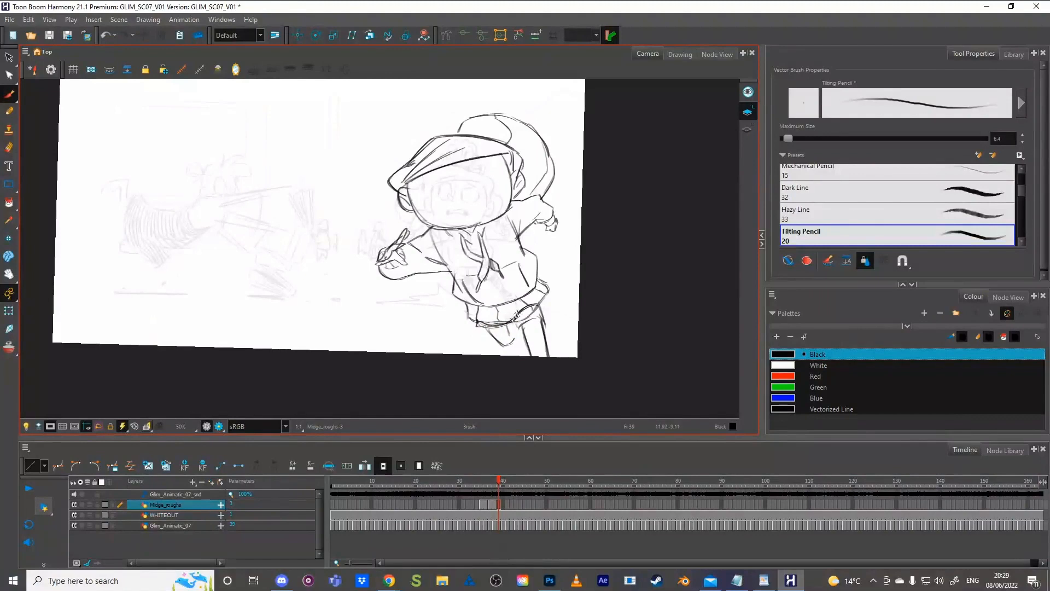
click(497, 319)
key(Delete)
key(ctrl+z)
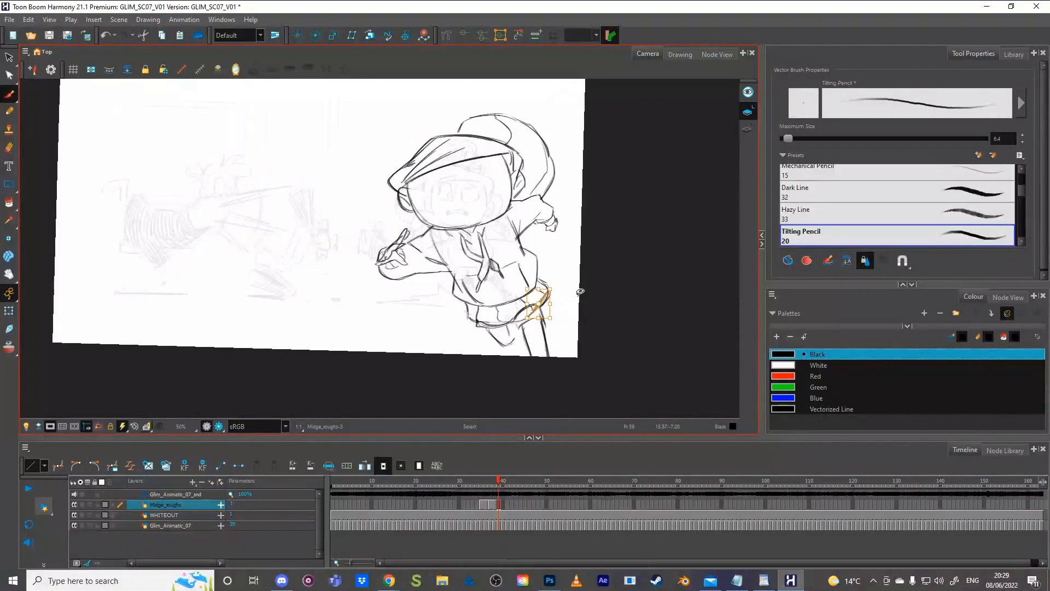
Step: Delete the outer hip lines above the straight leg and redraw them as a rounder shorts outline
key(alt+s)
ctrl+click(529, 316)
ctrl+click(548, 295)
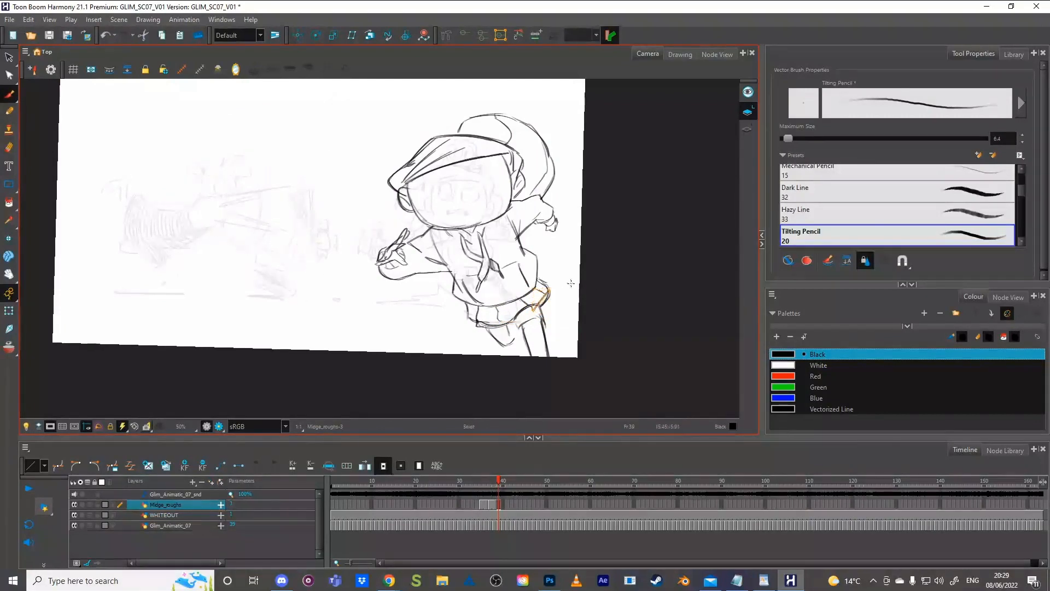
key(Delete)
key(Delete)
drag(542, 322, 544, 308)
drag(541, 307, 544, 317)
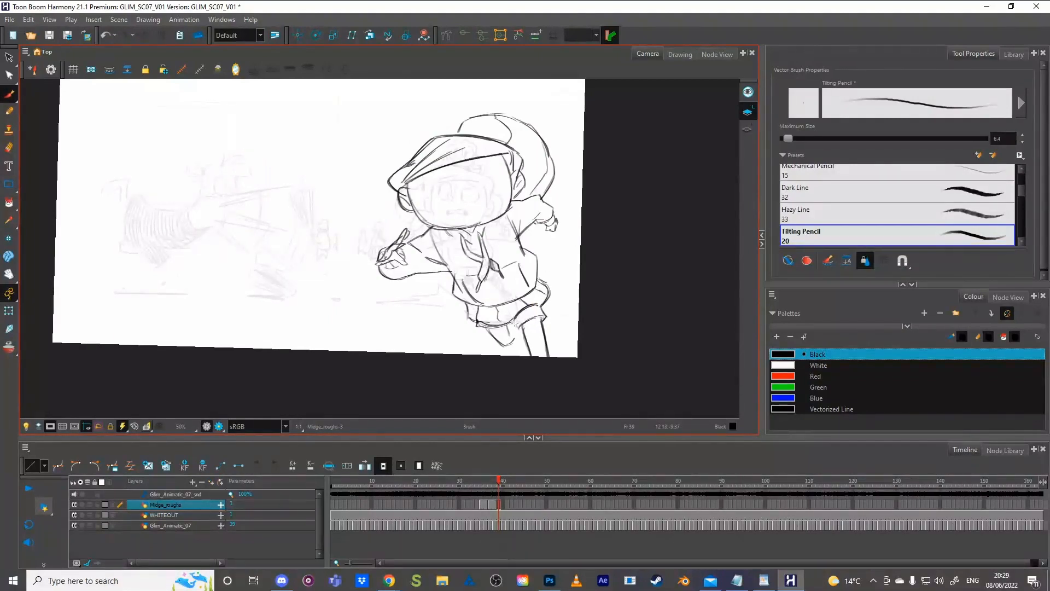
Step: Delete the stray line between the legs and draw the shorts cuff around the straight leg
drag(516, 318, 518, 329)
click(517, 323)
key(Delete)
key(alt+b)
drag(526, 320, 539, 317)
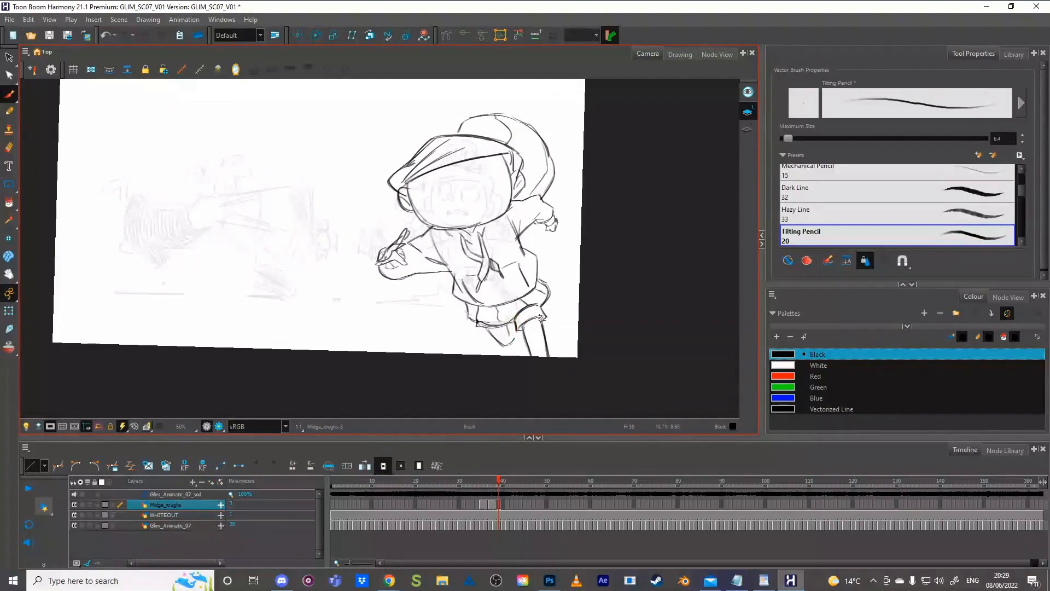